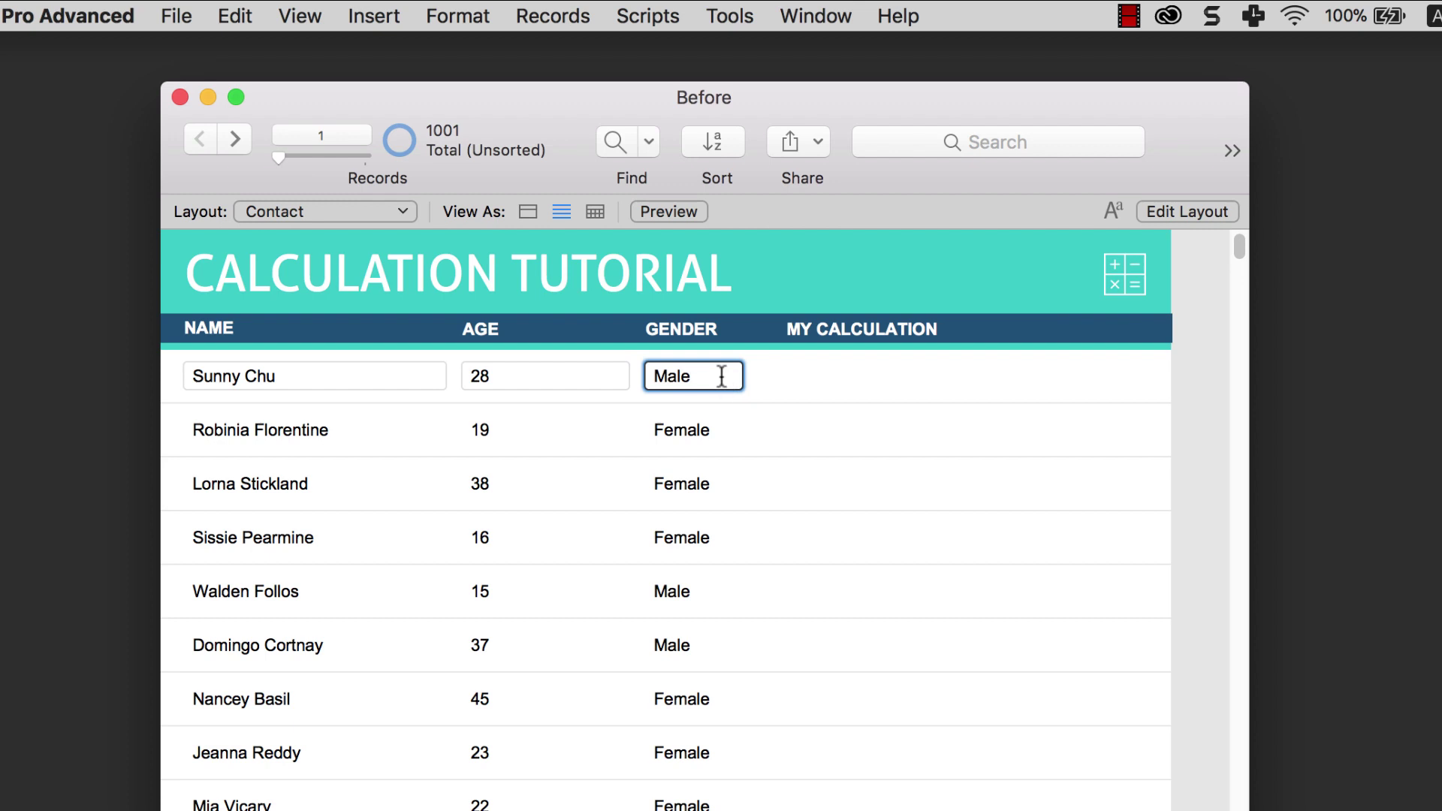
Step: Add a Set Field step to a new script, open the calculation editor for its result and cancel it
{"action": "left_click", "coordinate": [1030, 365]}
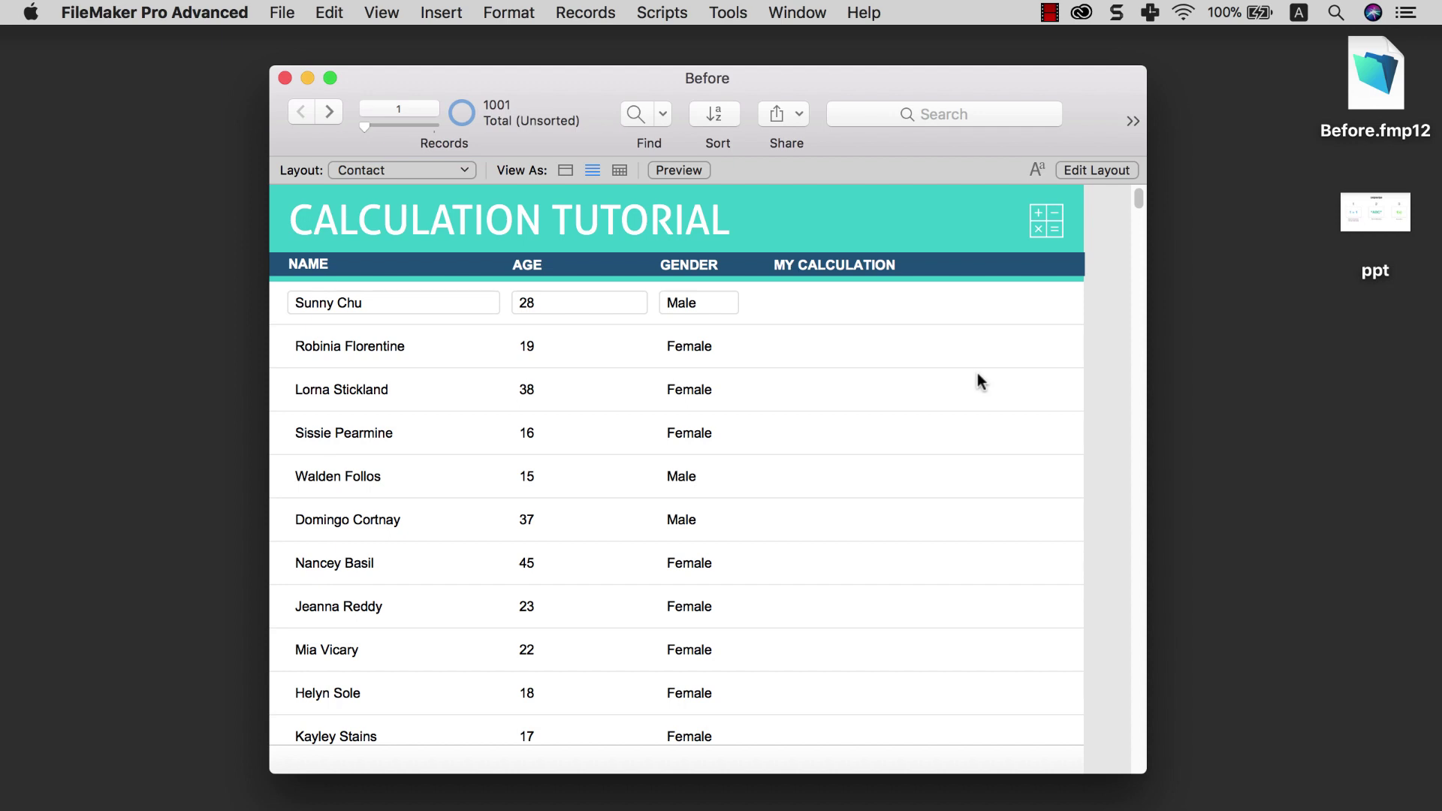
{"action": "left_click", "coordinate": [666, 14]}
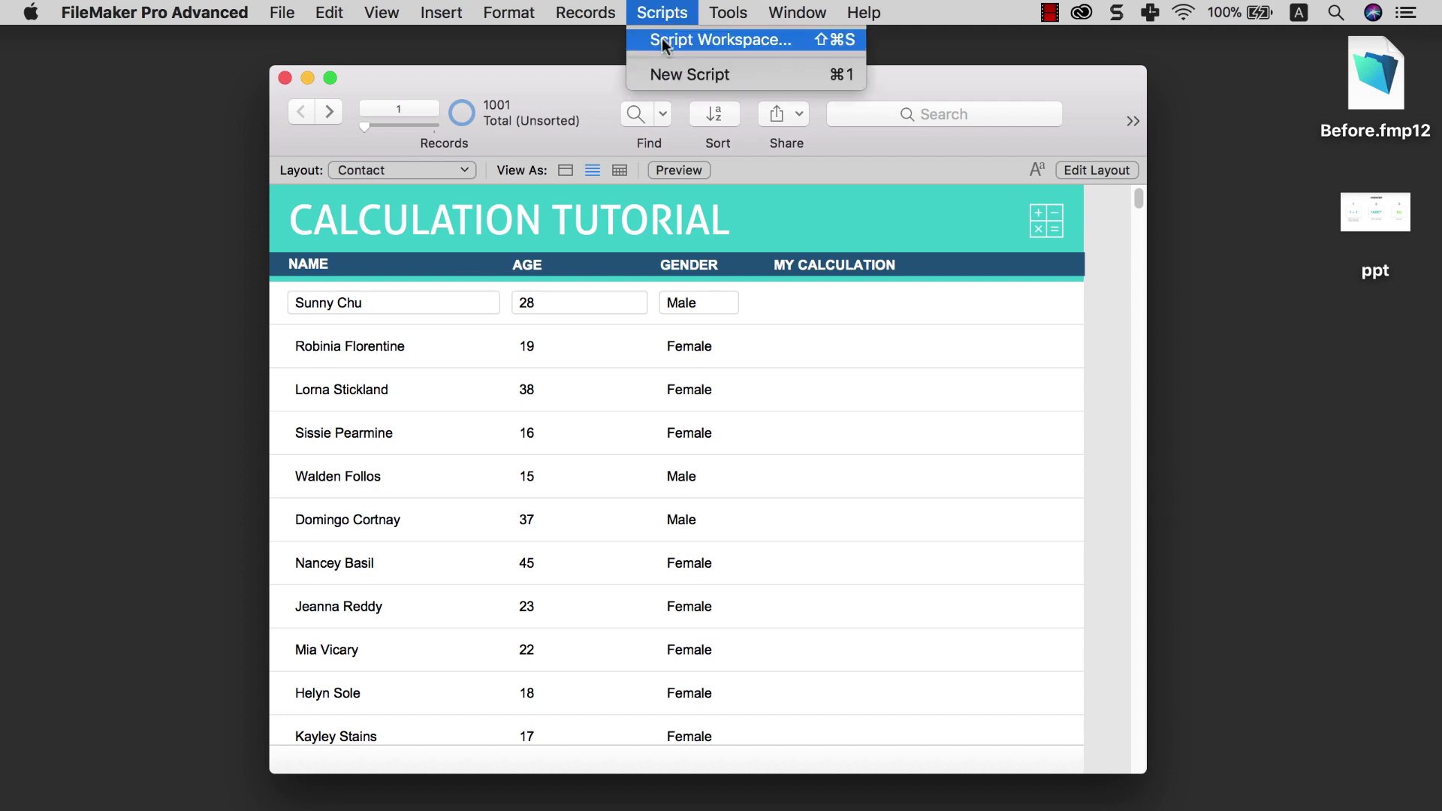
{"action": "left_click", "coordinate": [661, 39]}
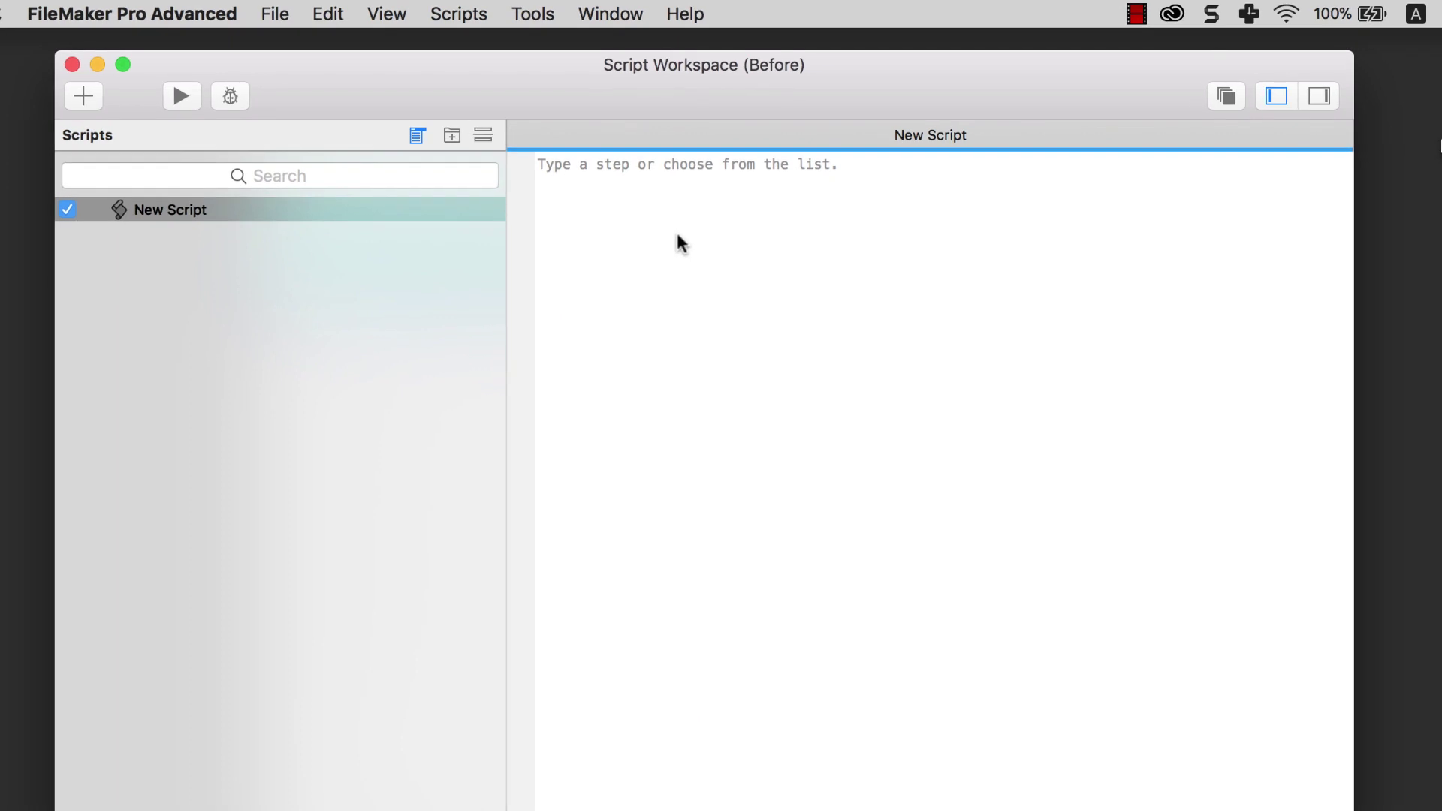
{"action": "type", "text": "Set Field"}
{"action": "key", "text": "Return"}
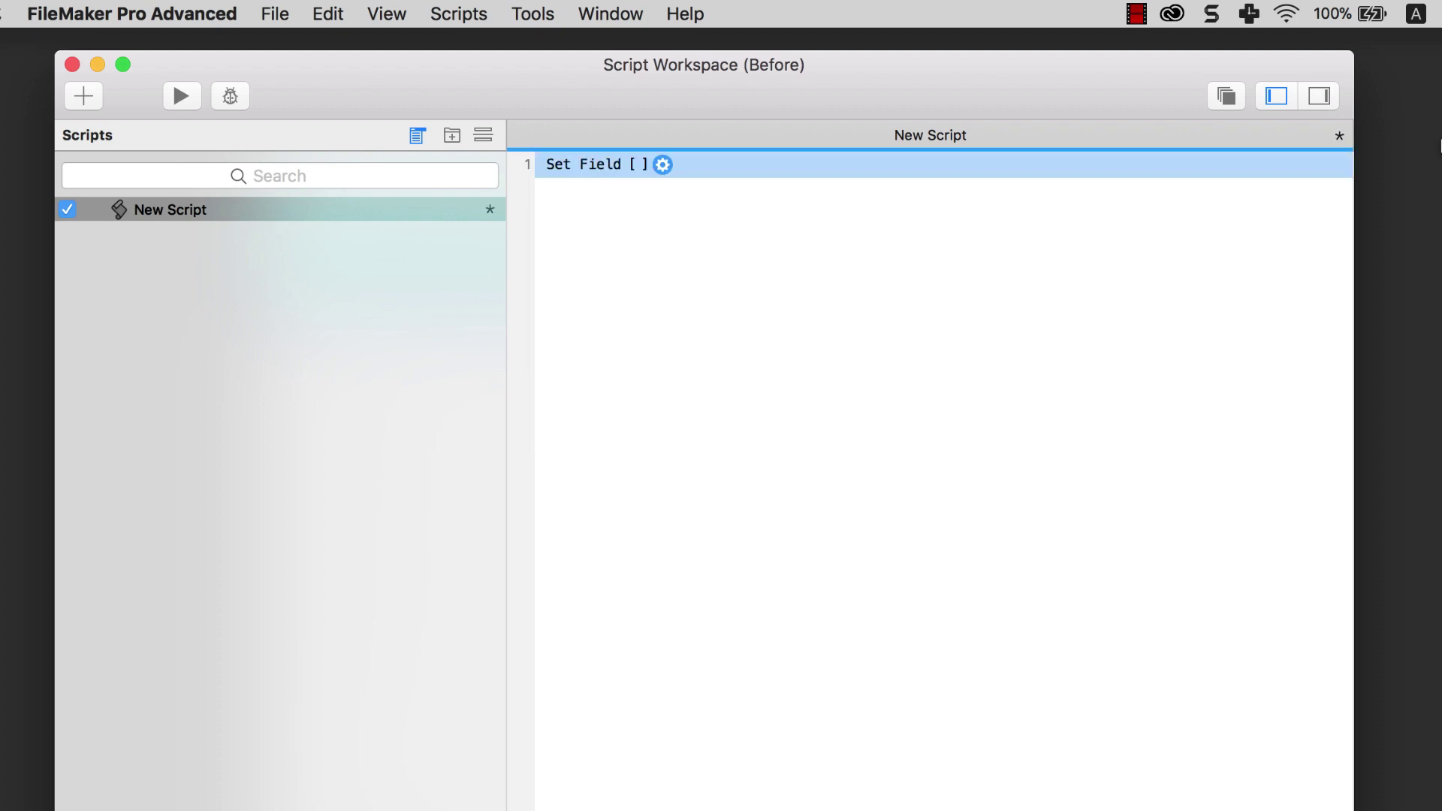
{"action": "left_click", "coordinate": [662, 165]}
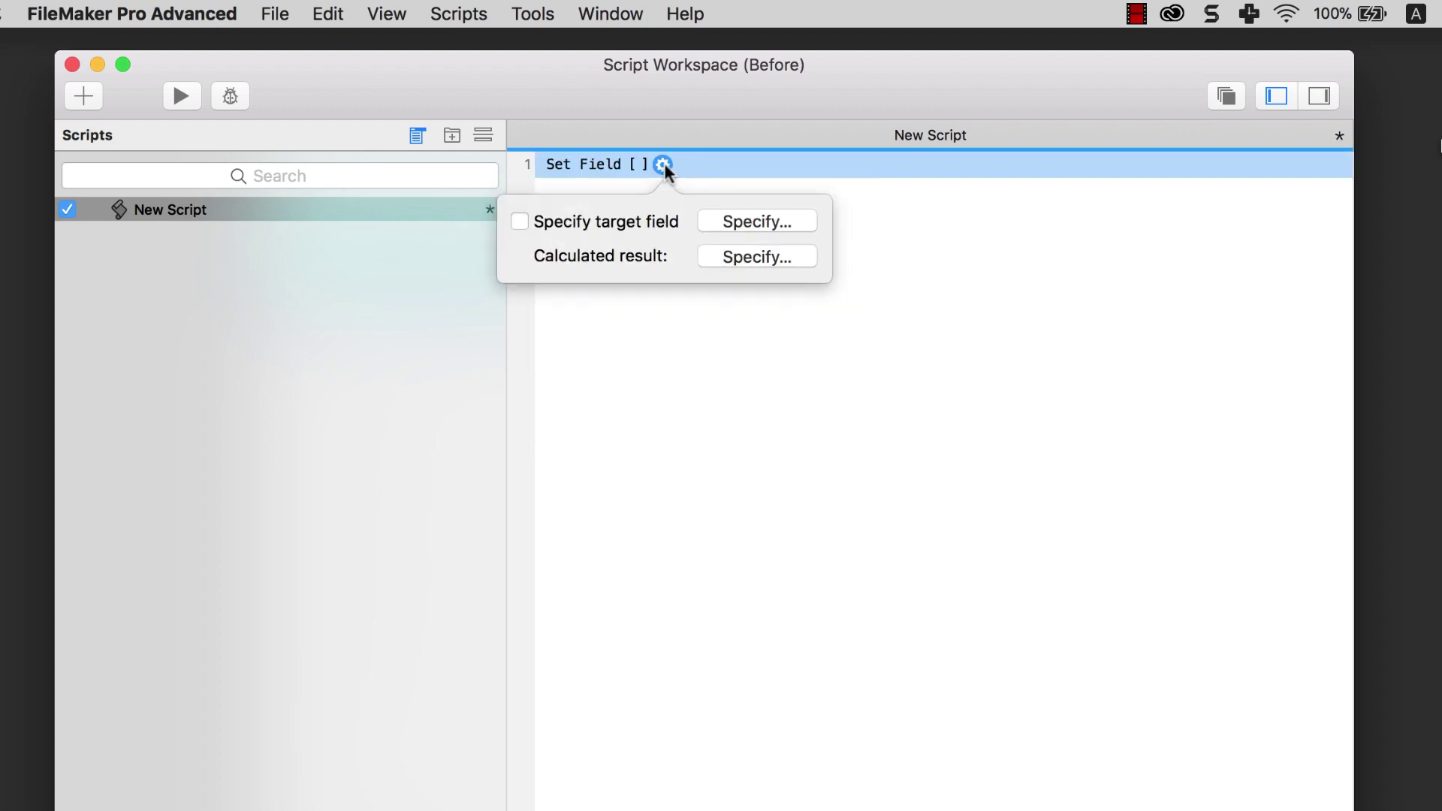
{"action": "left_click", "coordinate": [732, 255]}
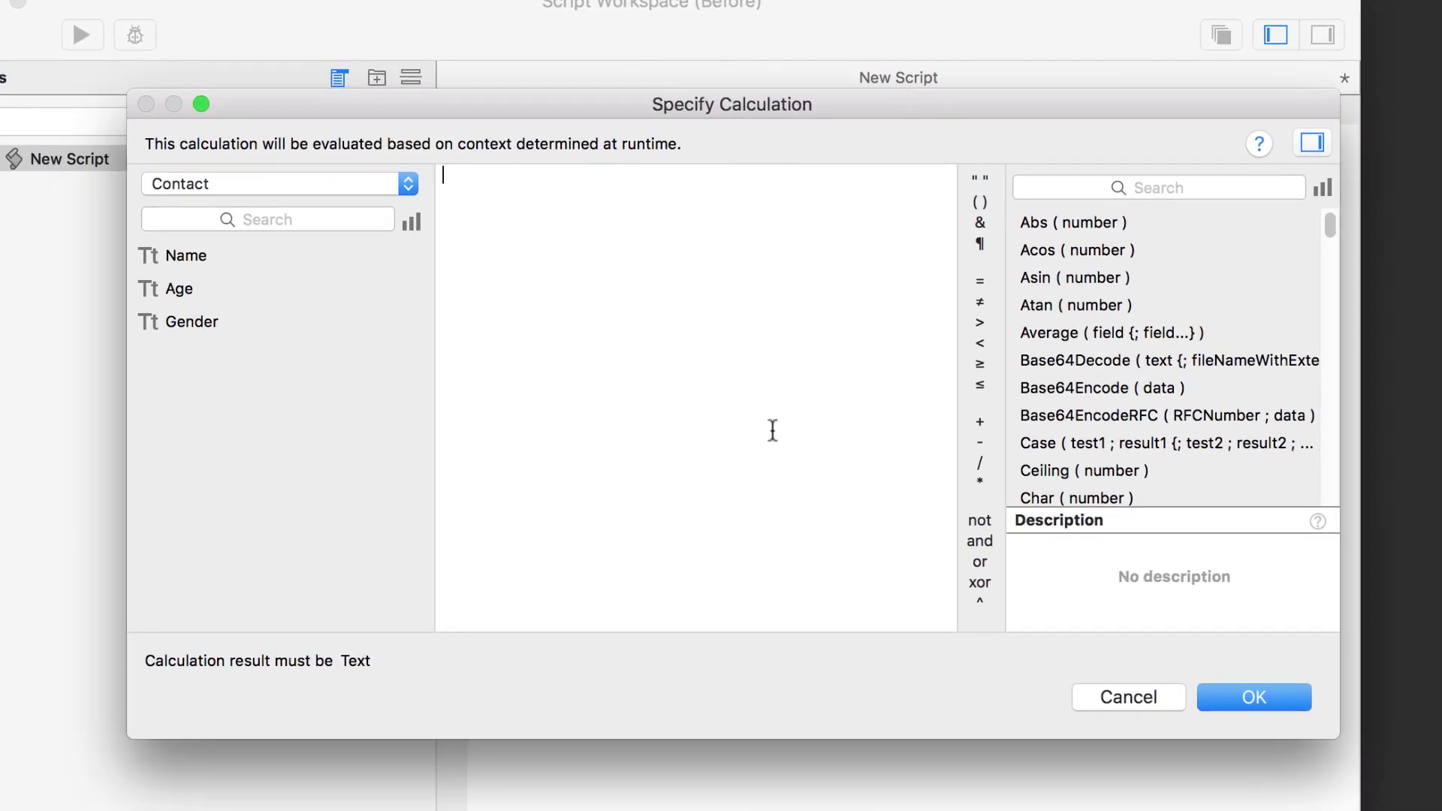
{"action": "left_click", "coordinate": [1104, 695]}
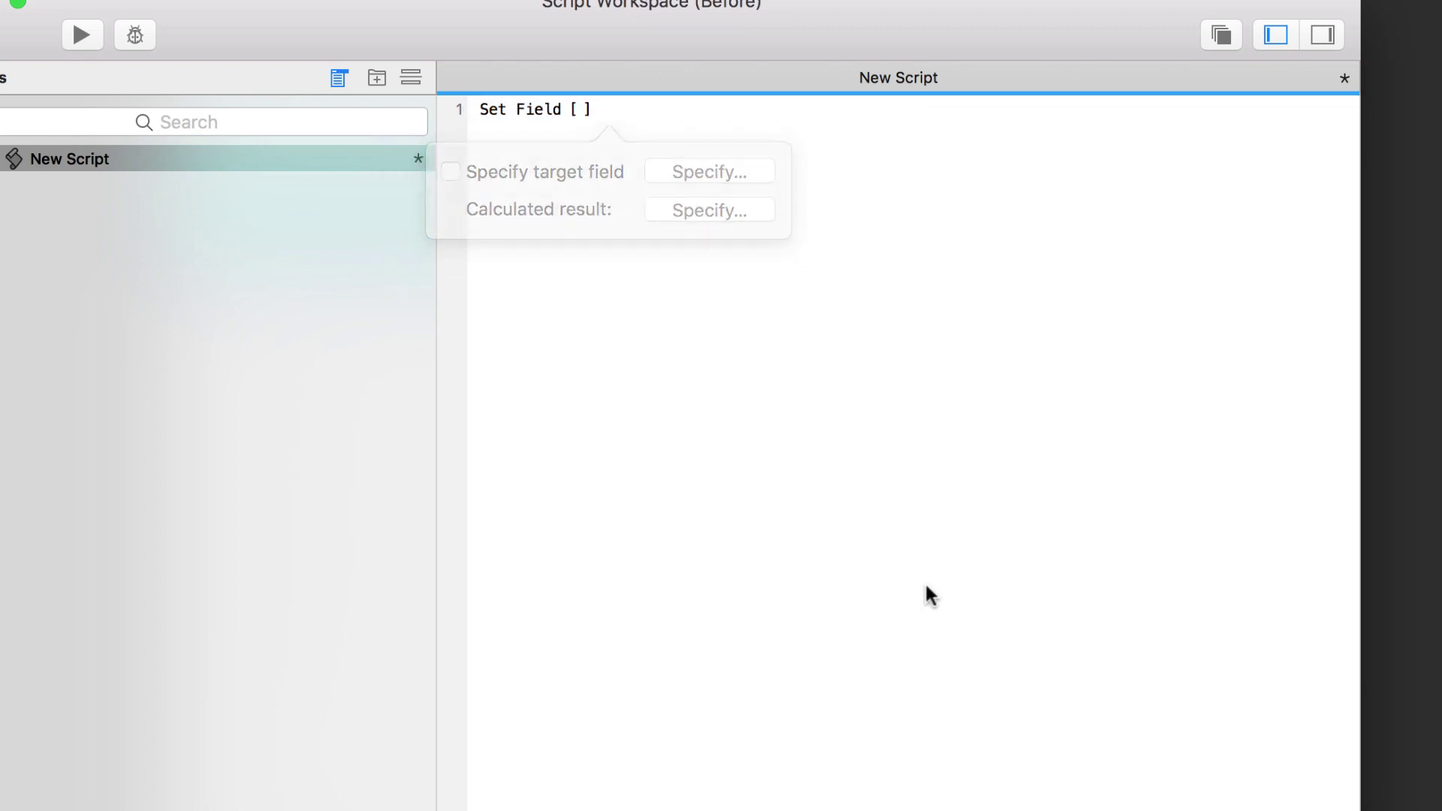
Step: Add an If step to the script, open and cancel its condition calculation, and close the Script Workspace
{"action": "type", "text": "if"}
{"action": "key", "text": "Return"}
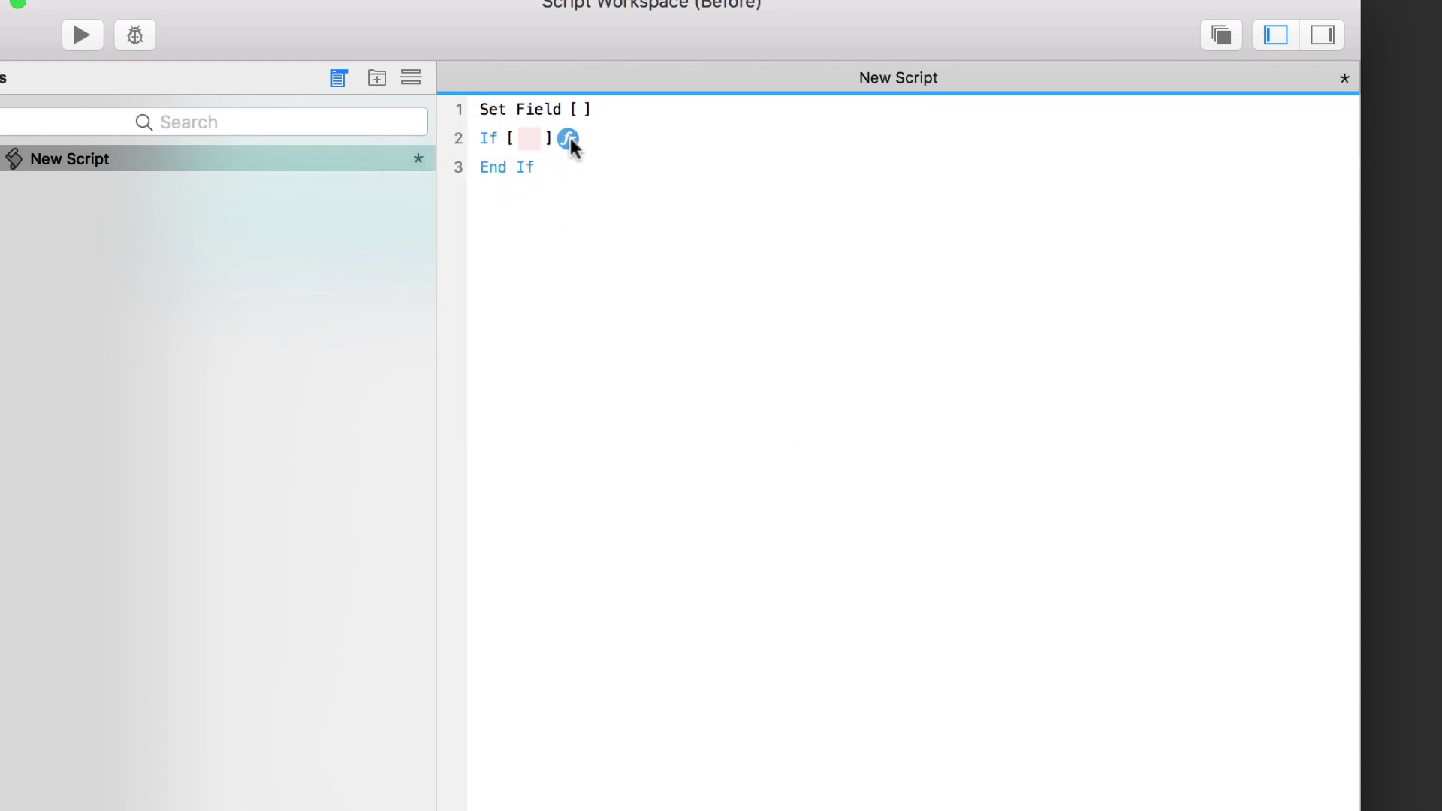
{"action": "left_click", "coordinate": [569, 140]}
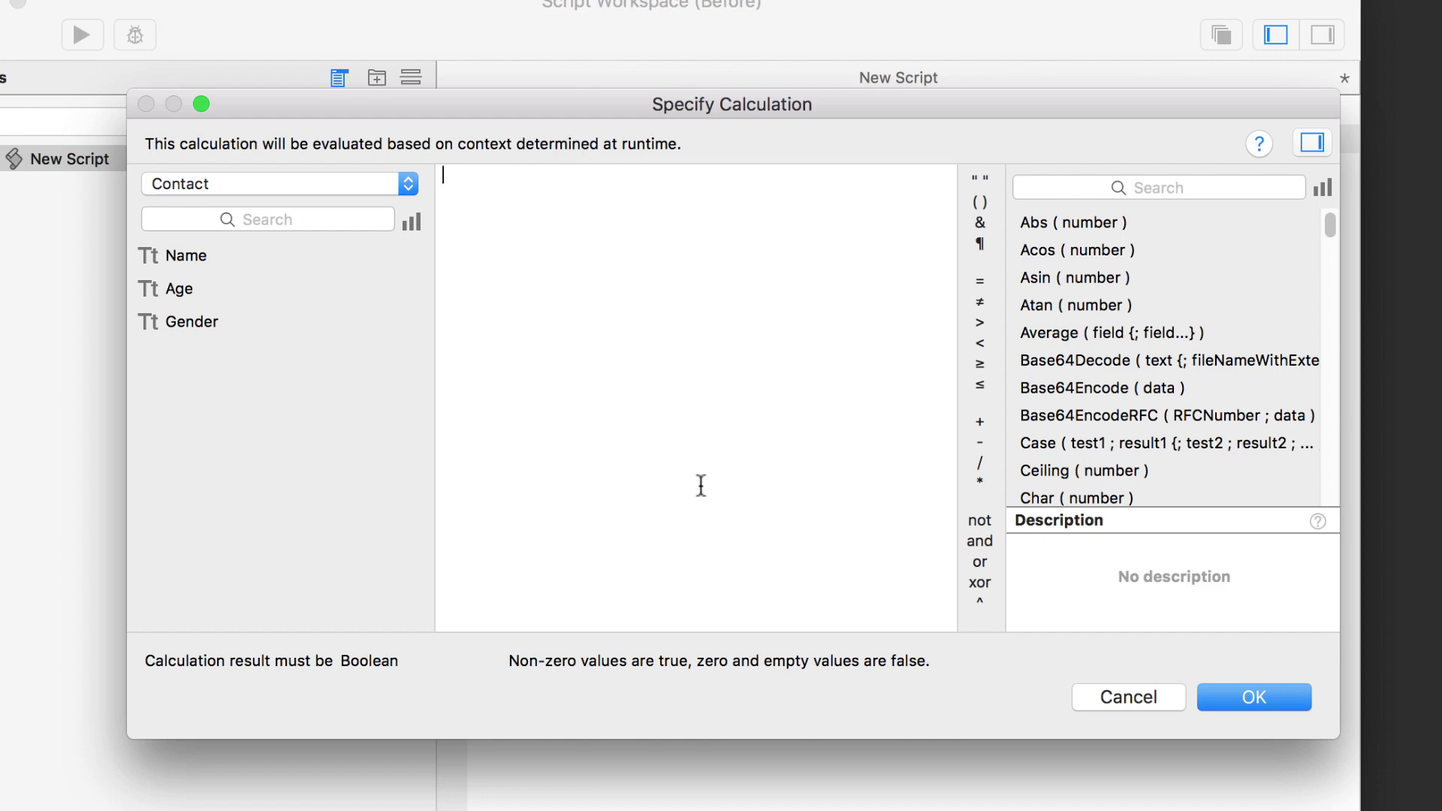
{"action": "left_click", "coordinate": [1110, 696]}
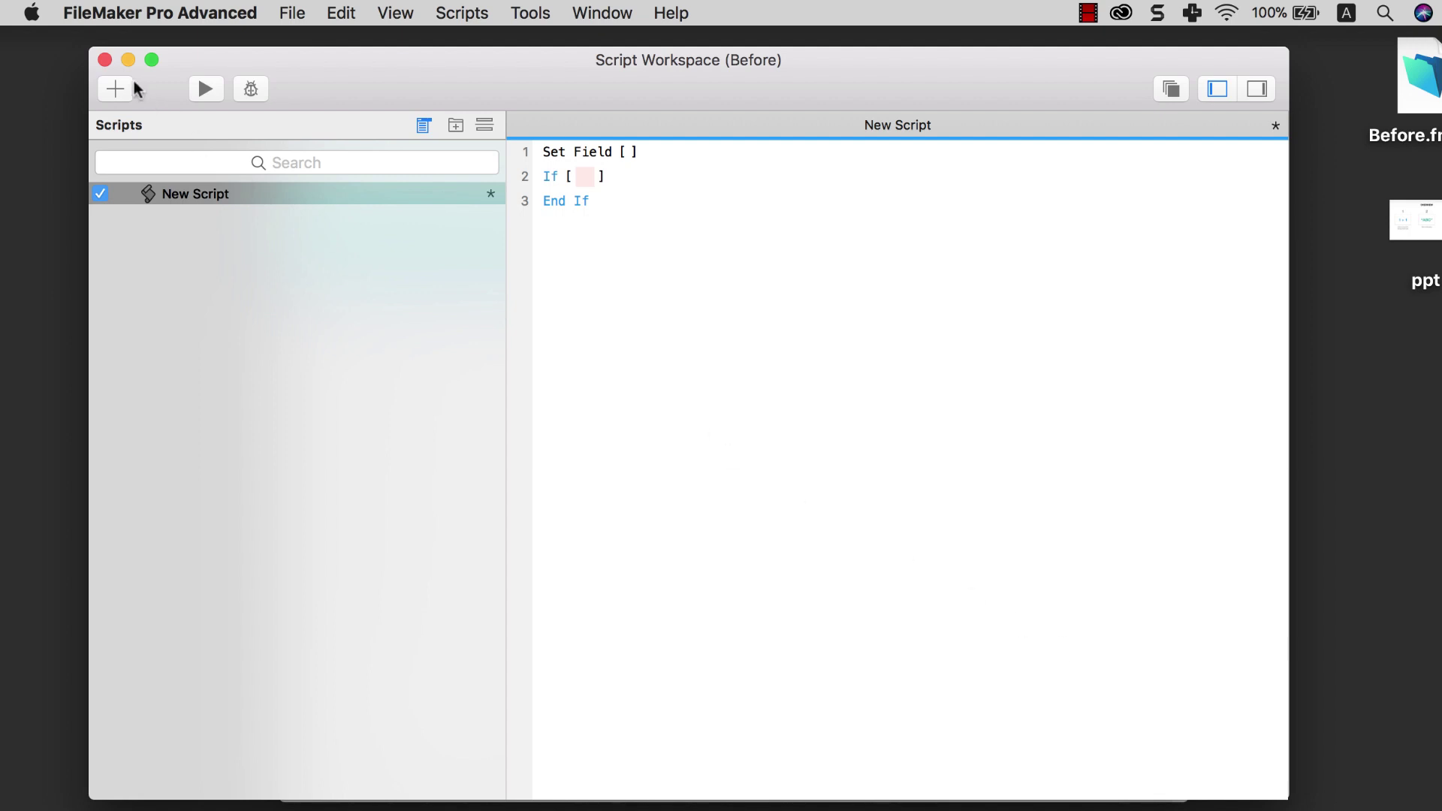
{"action": "left_click", "coordinate": [105, 59]}
{"action": "left_click", "coordinate": [687, 353]}
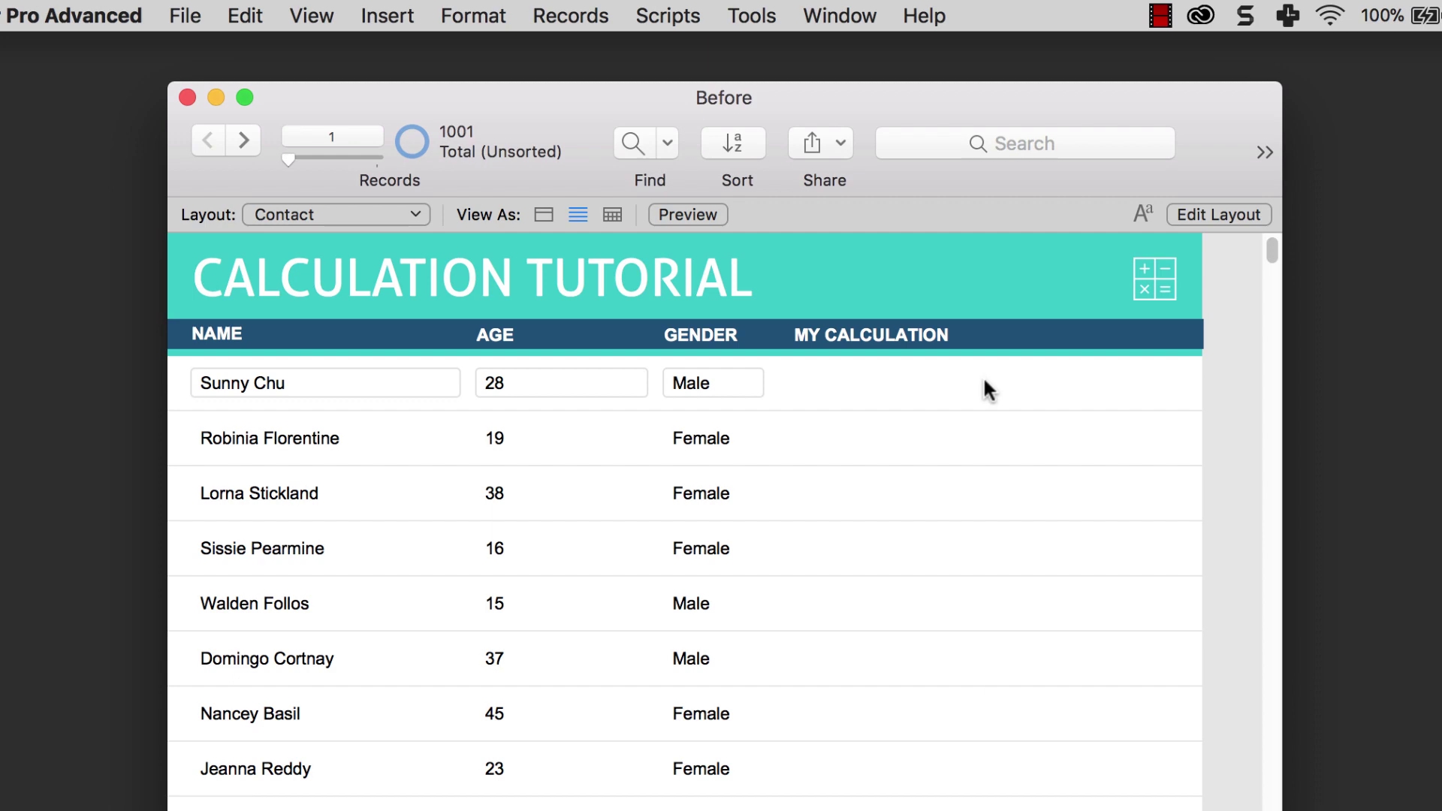
Step: Create a field named MyCalculation of type Calculation in the Contact table
{"action": "left_click", "coordinate": [188, 18]}
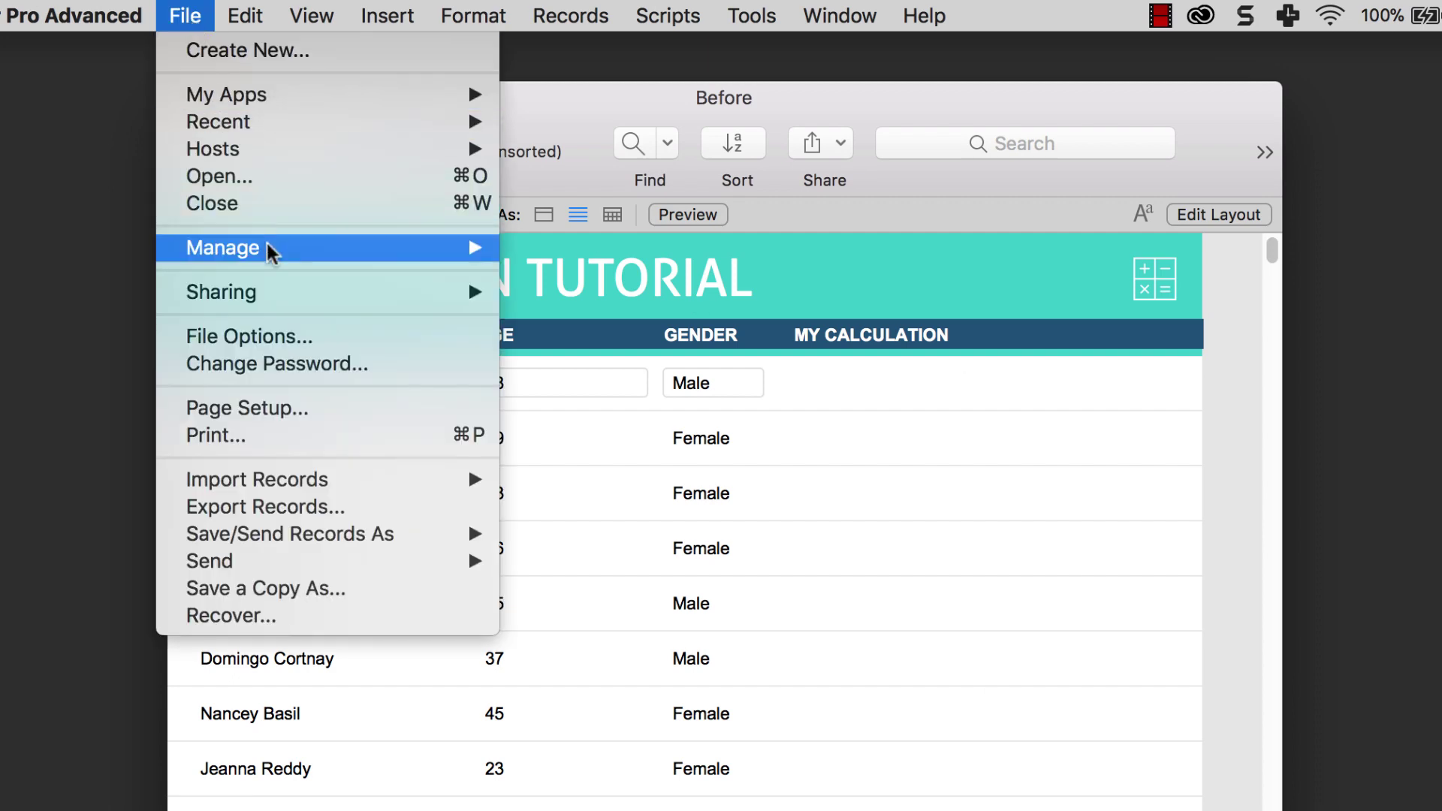
{"action": "mouse_move", "coordinate": [440, 254]}
{"action": "left_click", "coordinate": [577, 246]}
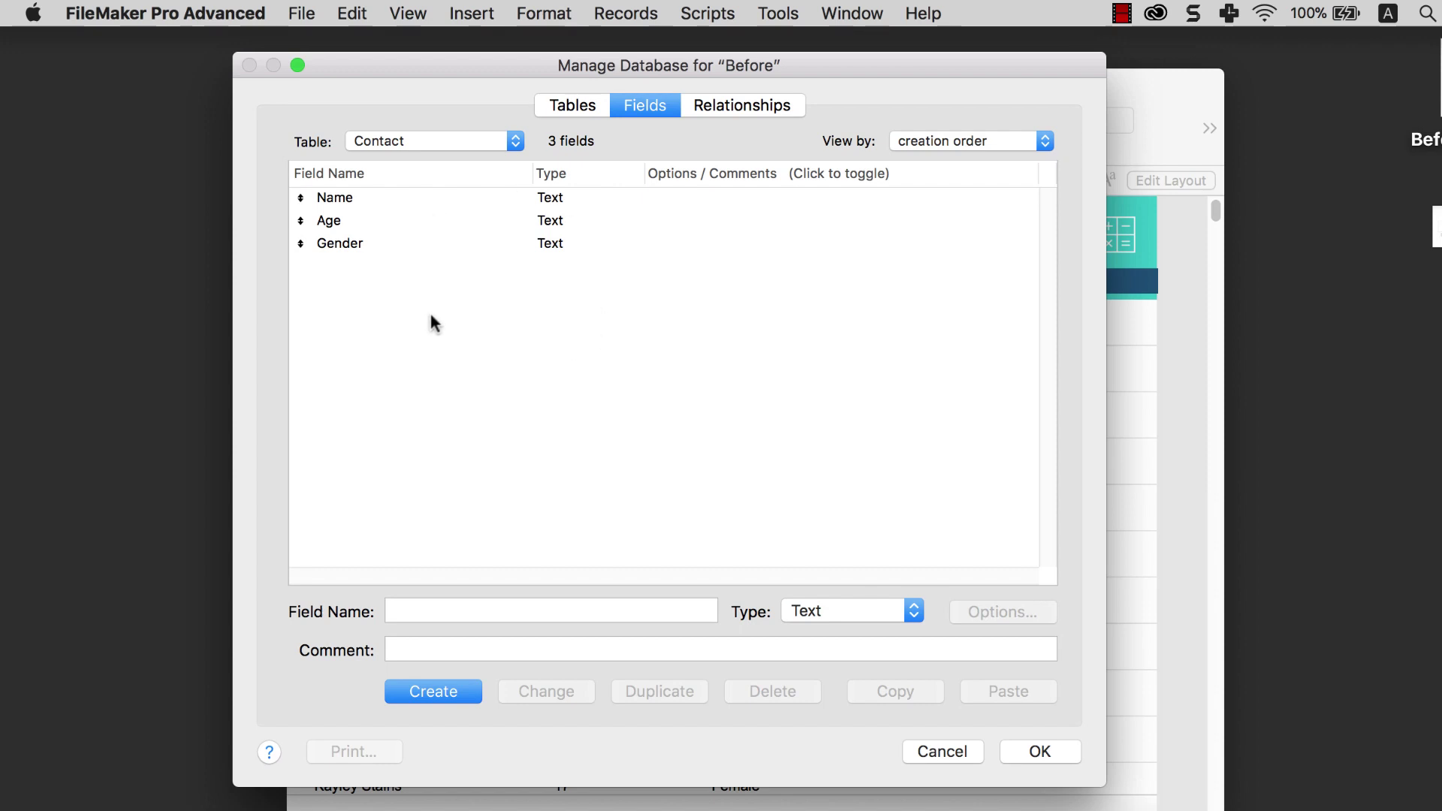
{"action": "left_click", "coordinate": [483, 617]}
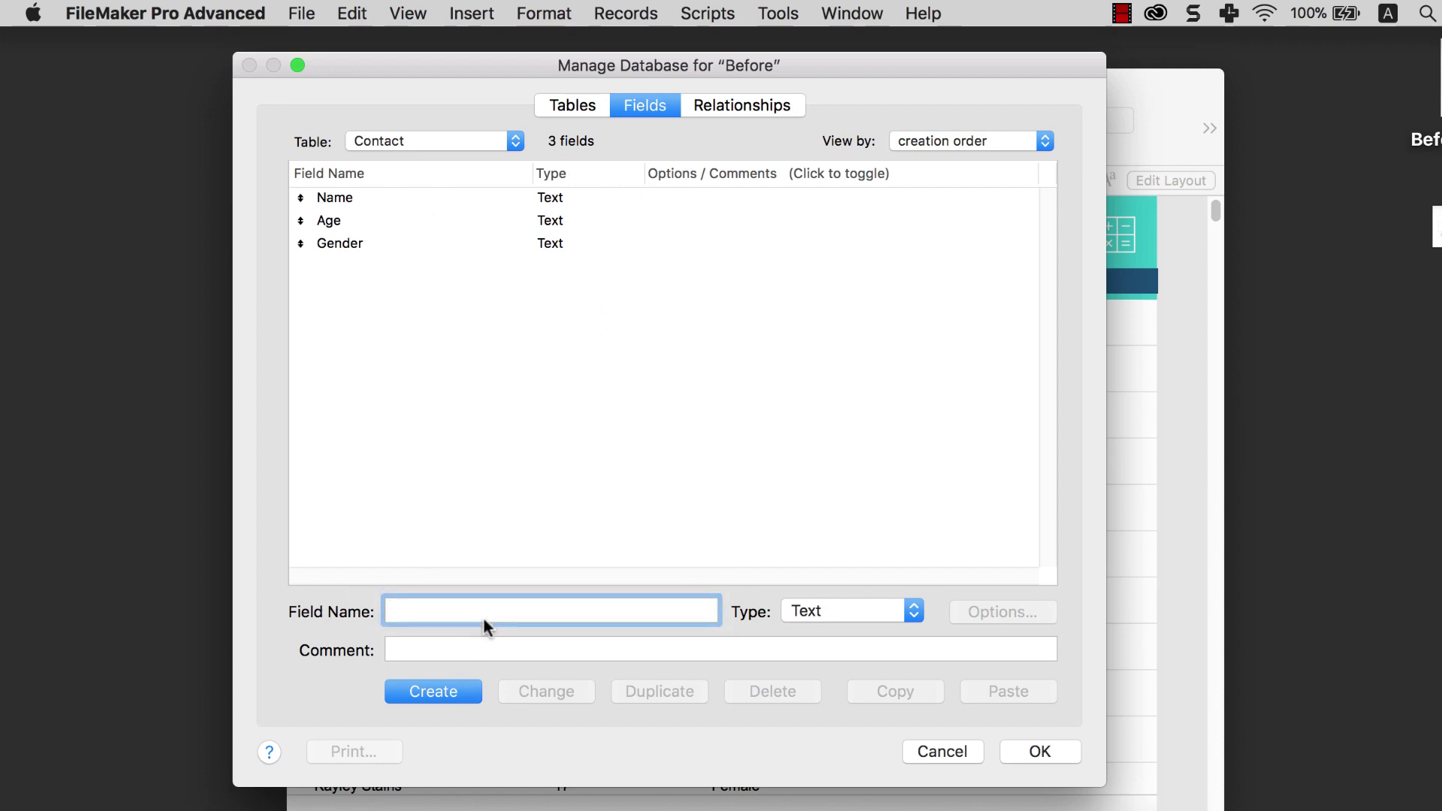
{"action": "type", "text": "MyCalculation"}
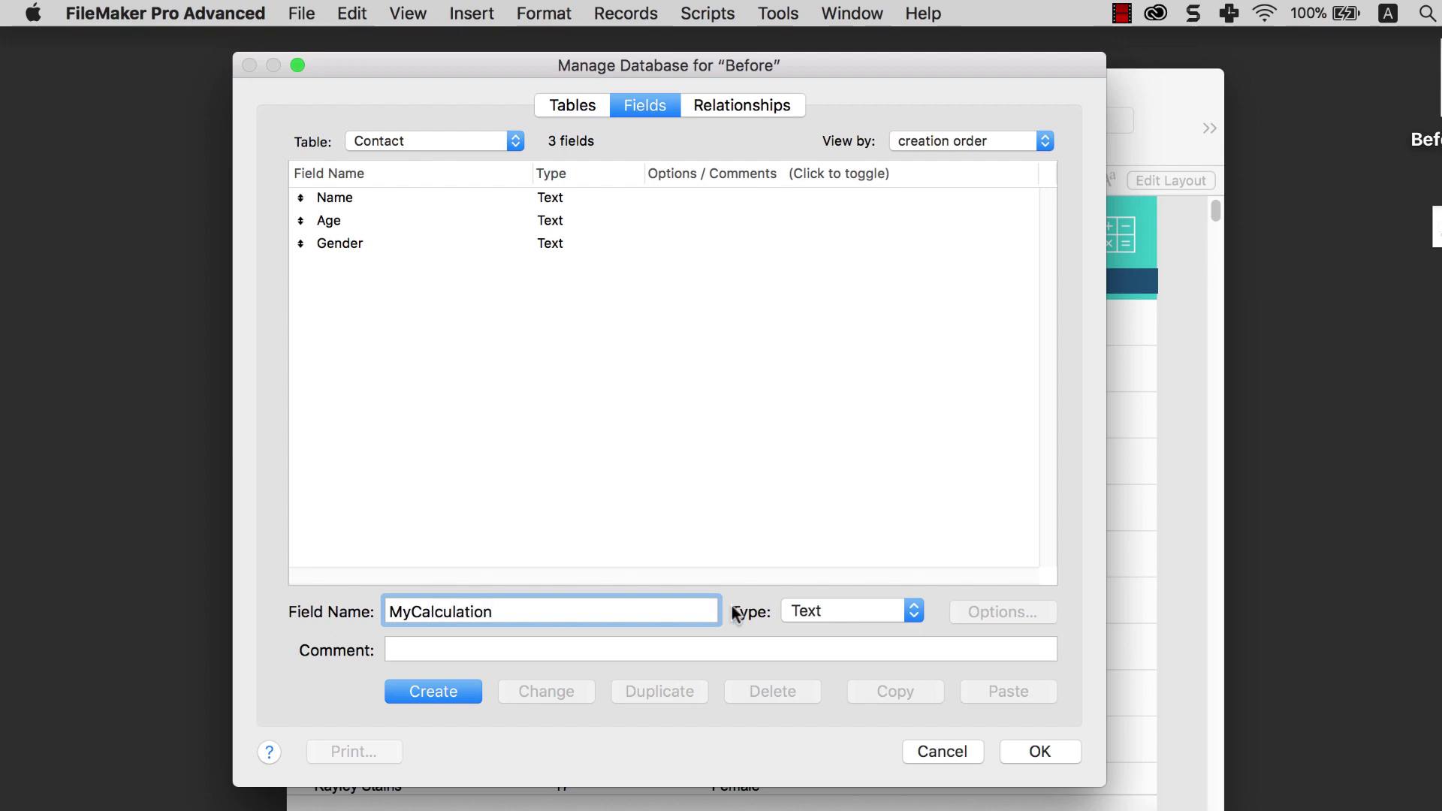
{"action": "left_click", "coordinate": [845, 610]}
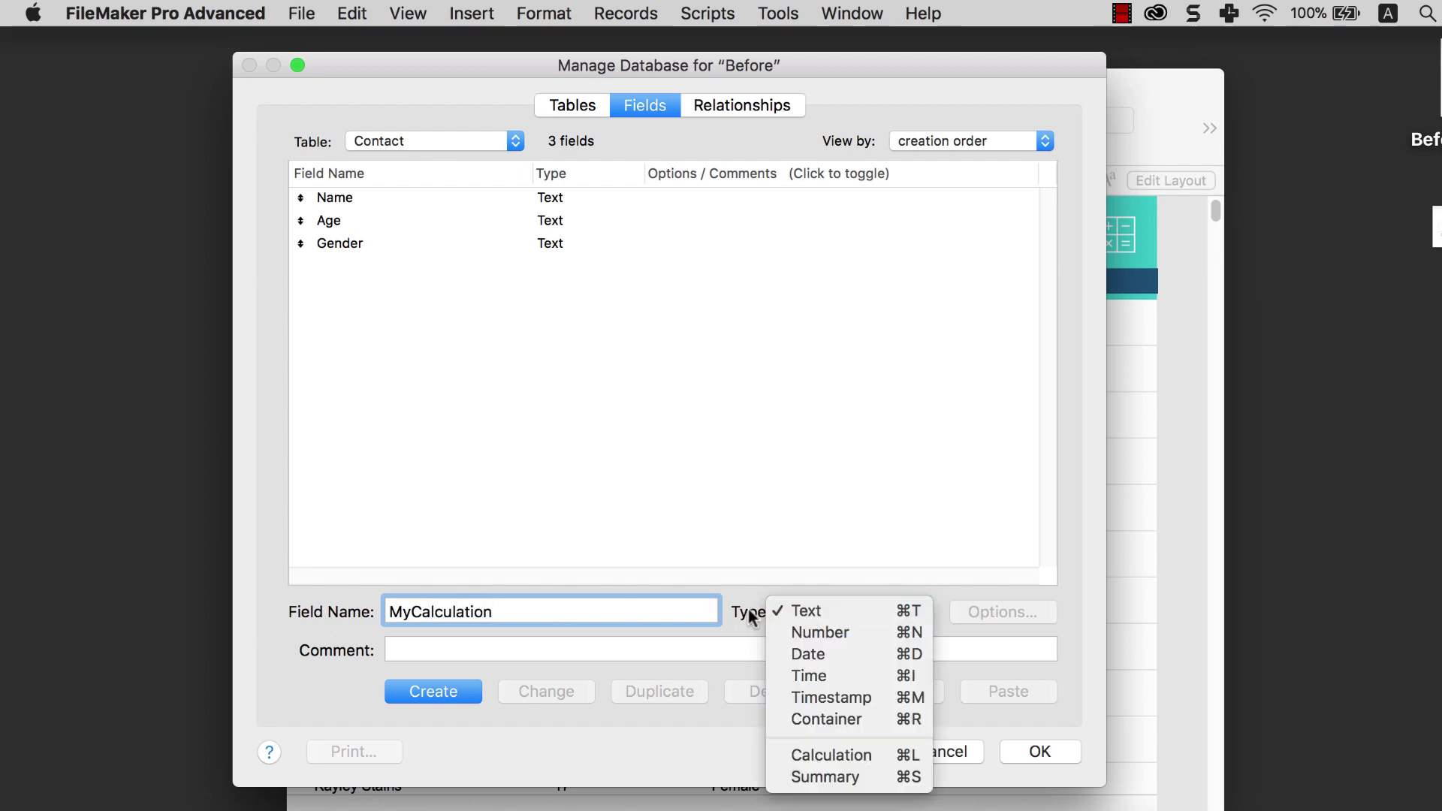
{"action": "left_click", "coordinate": [816, 762]}
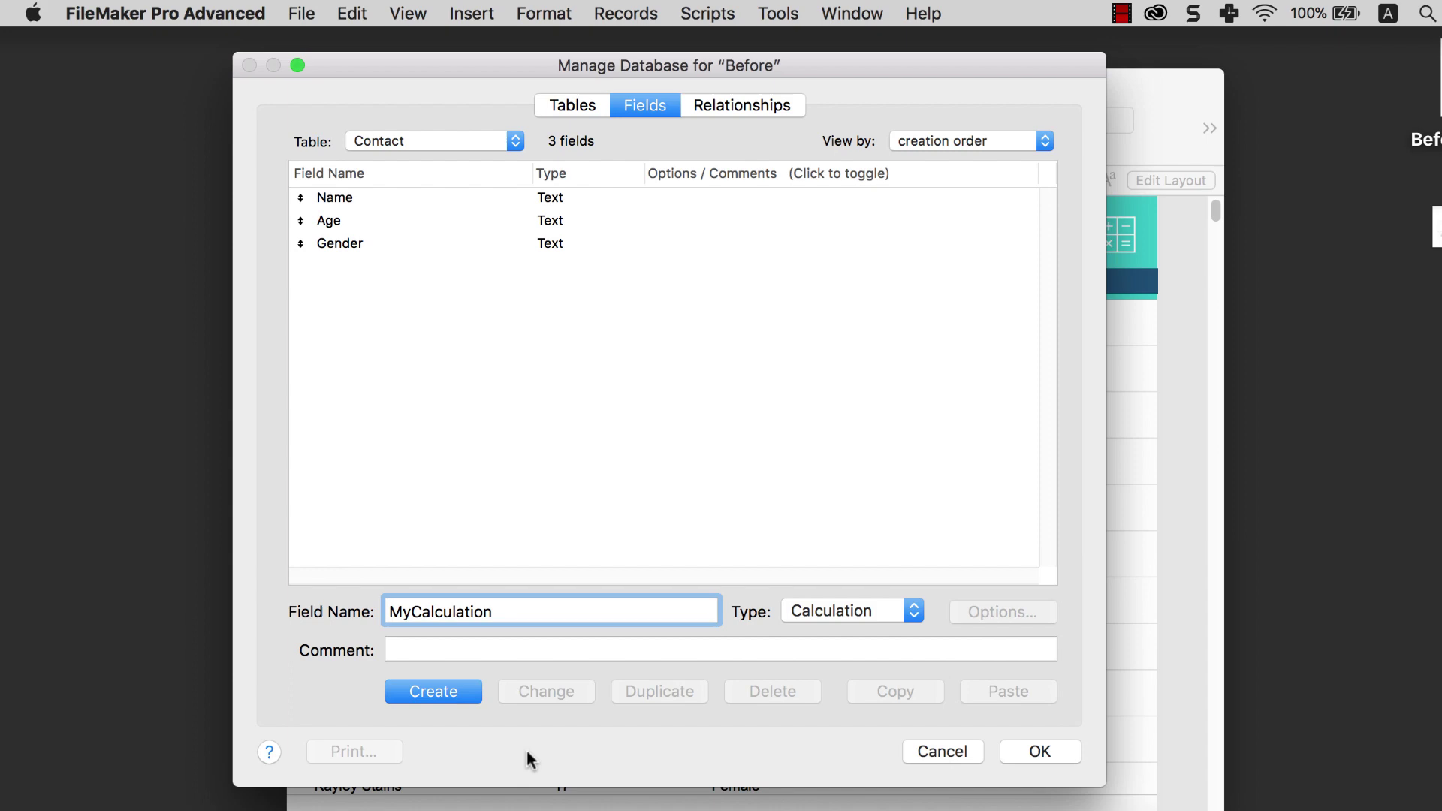
{"action": "left_click", "coordinate": [453, 688]}
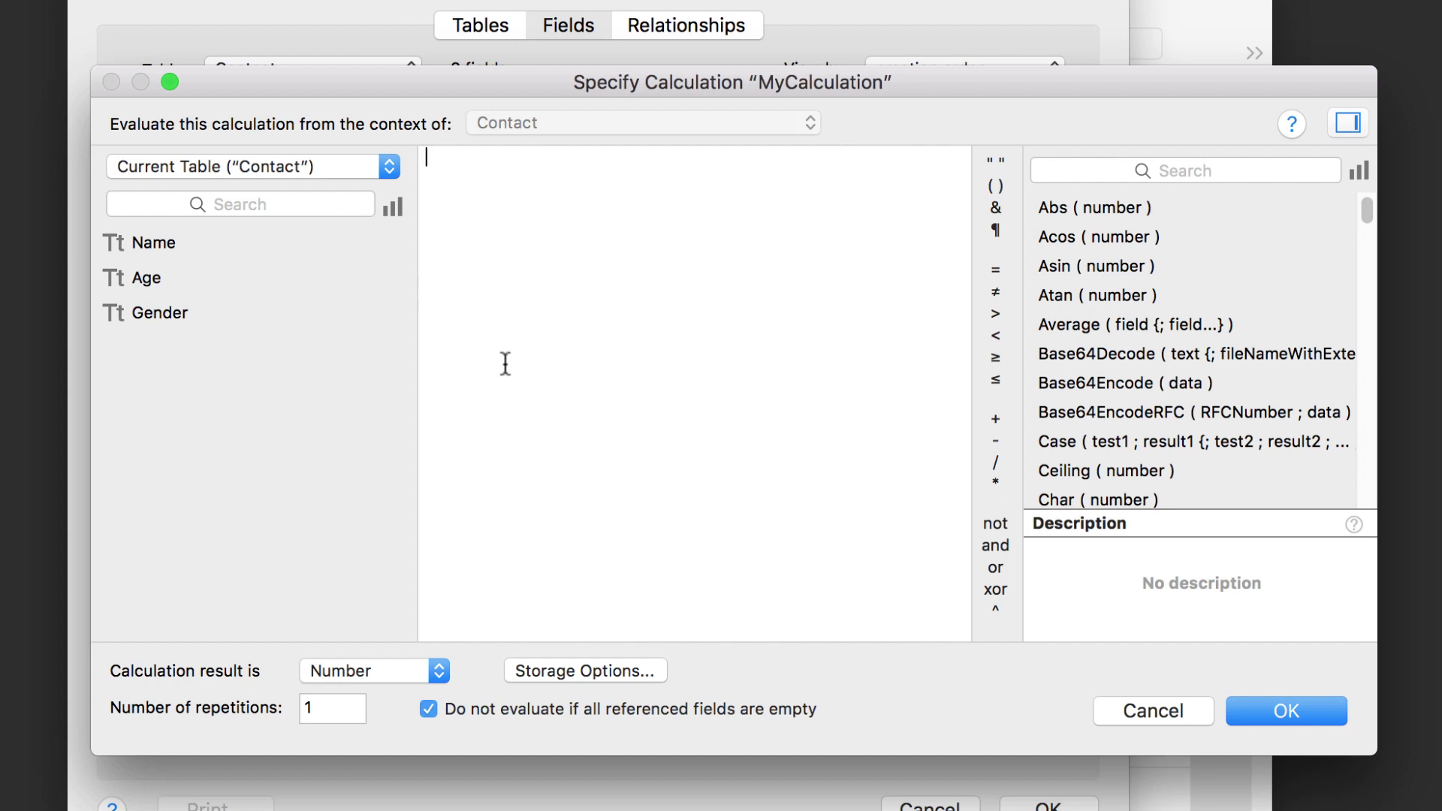
{"action": "type", "text": "jfjkshfkjdshfskjh"}
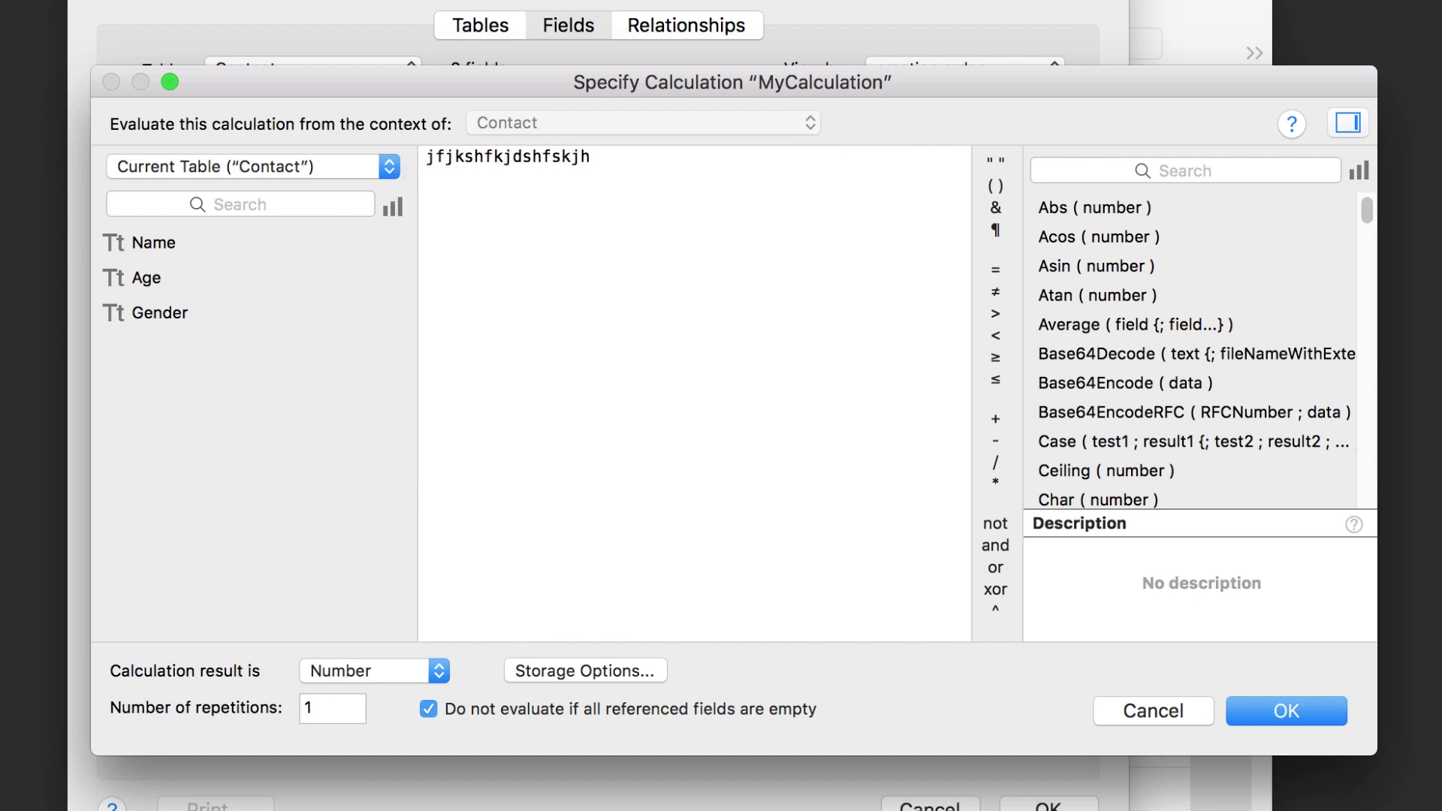
{"action": "key", "text": "super+a"}
{"action": "key", "text": "BackSpace"}
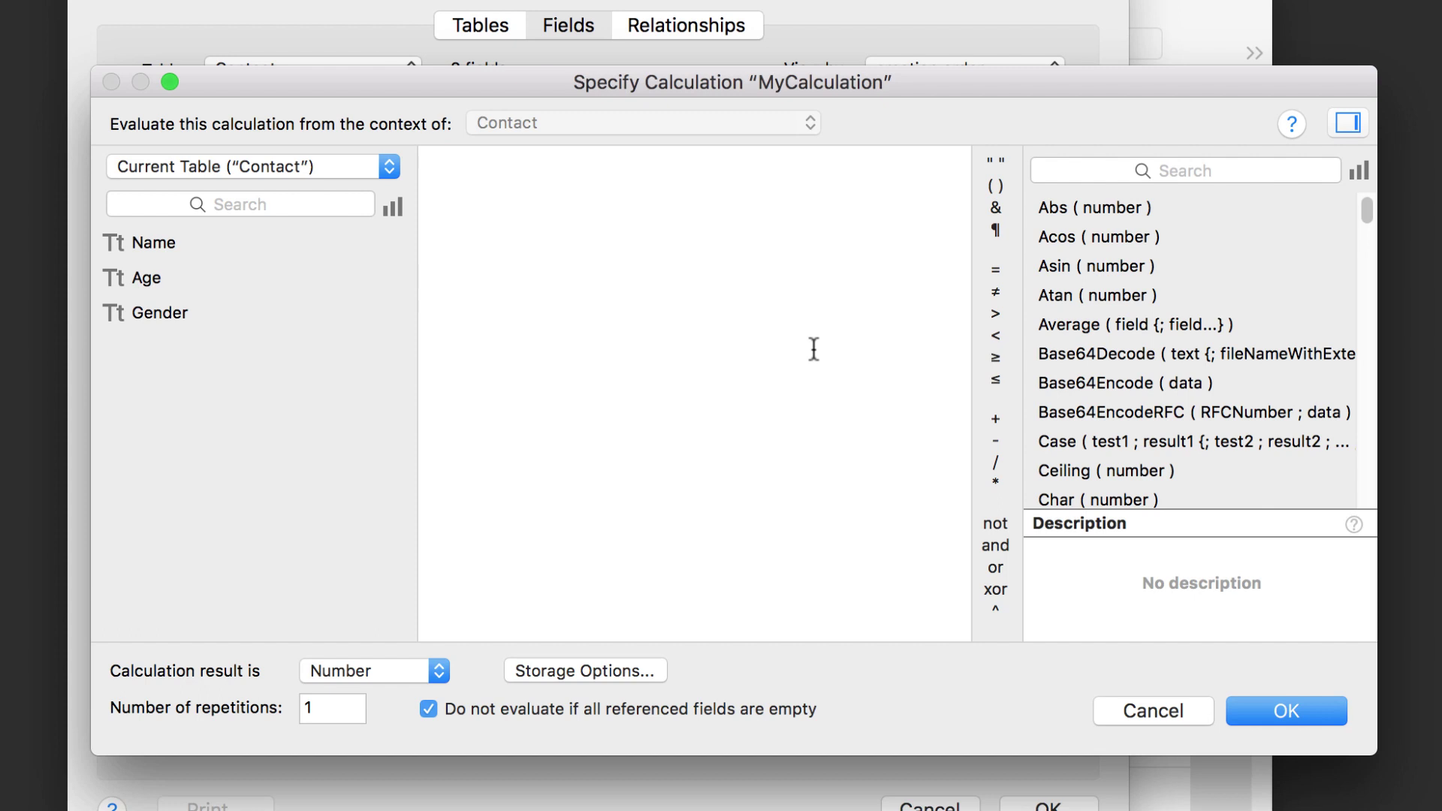
Step: Set the MyCalculation formula to 2 and save the field definitions
{"action": "type", "text": "2"}
{"action": "left_click", "coordinate": [1255, 714]}
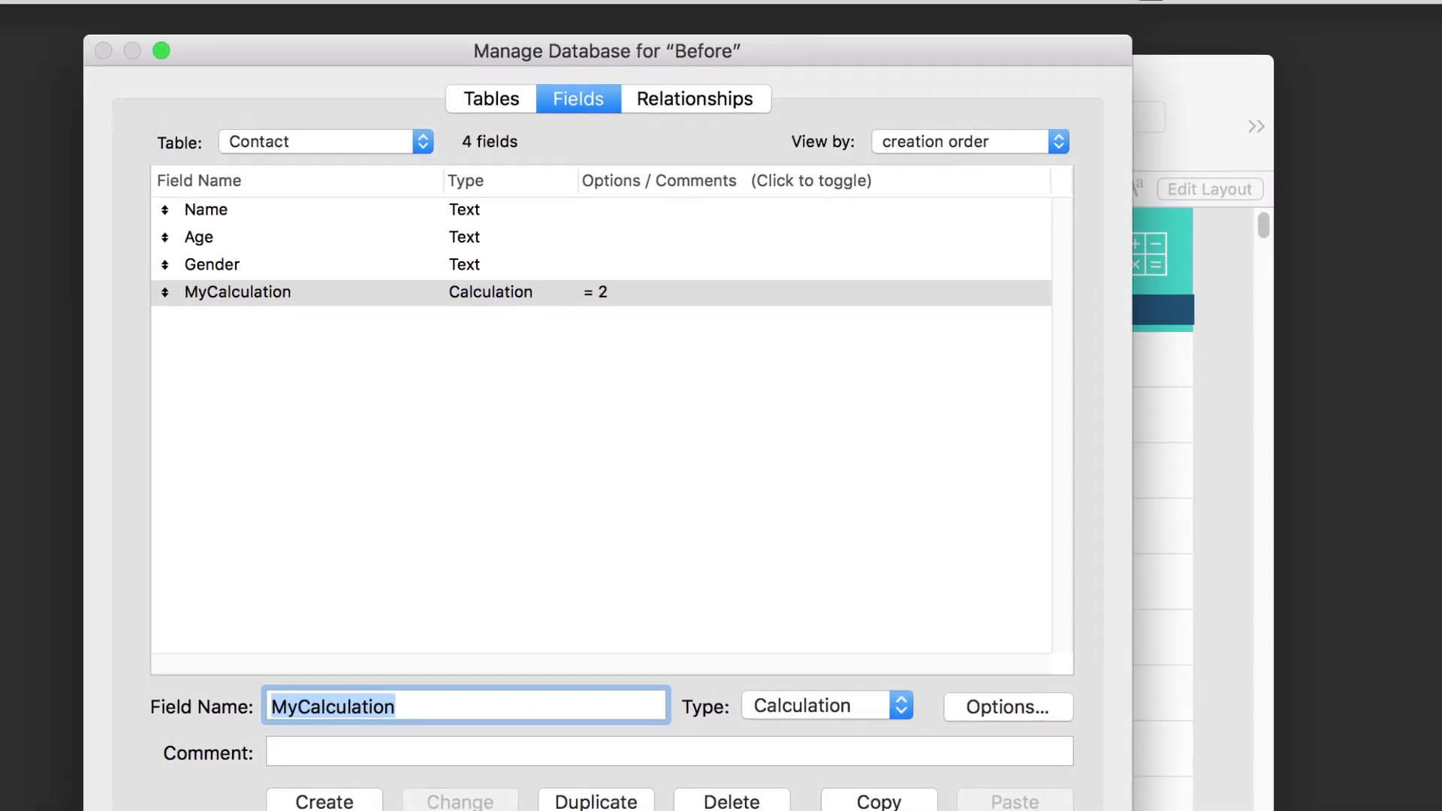
{"action": "left_click", "coordinate": [1048, 808]}
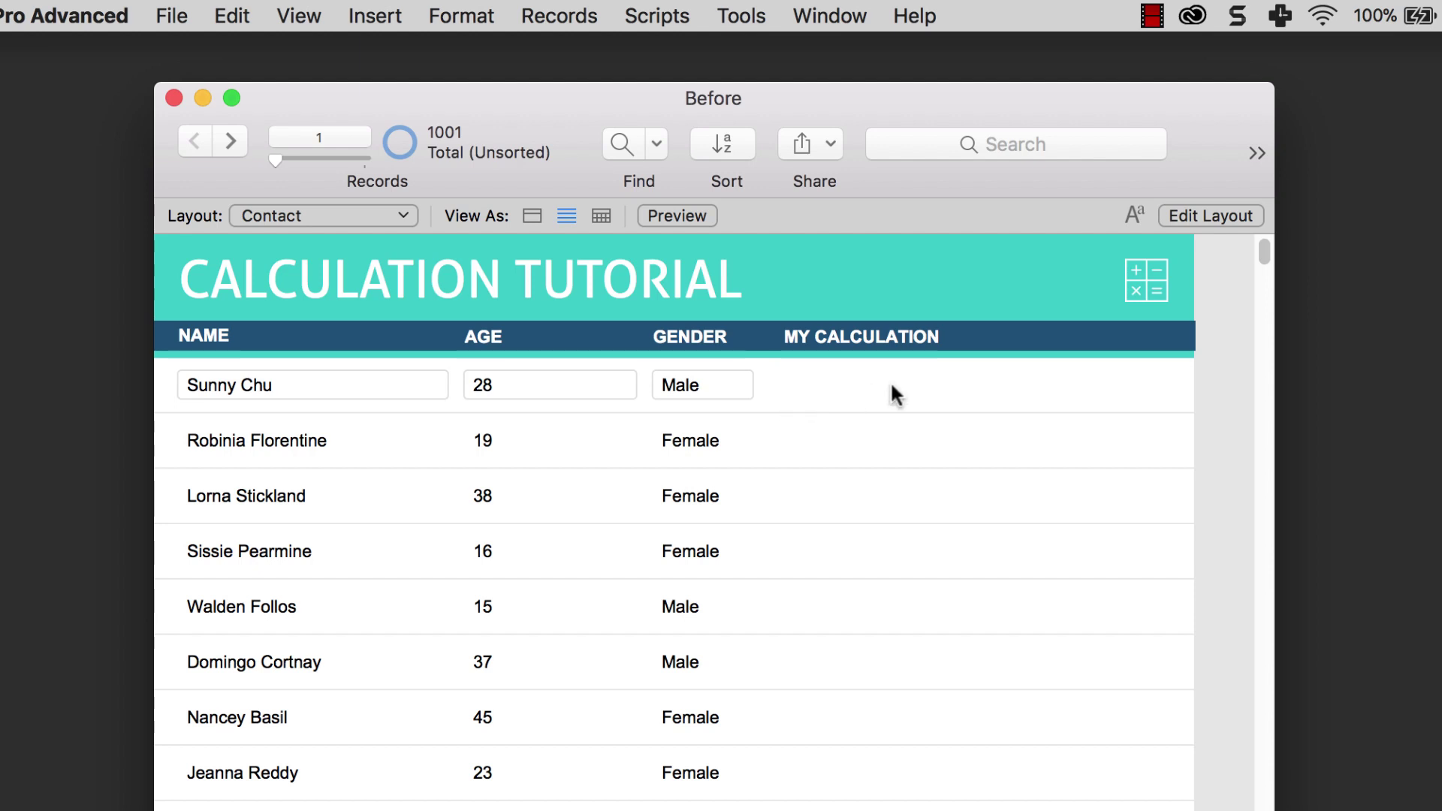
Step: In Layout mode, copy the Gender field beneath the MY CALCULATION heading, widen it to about 278, and assign it to the MyCalculation field
{"action": "left_click", "coordinate": [309, 25]}
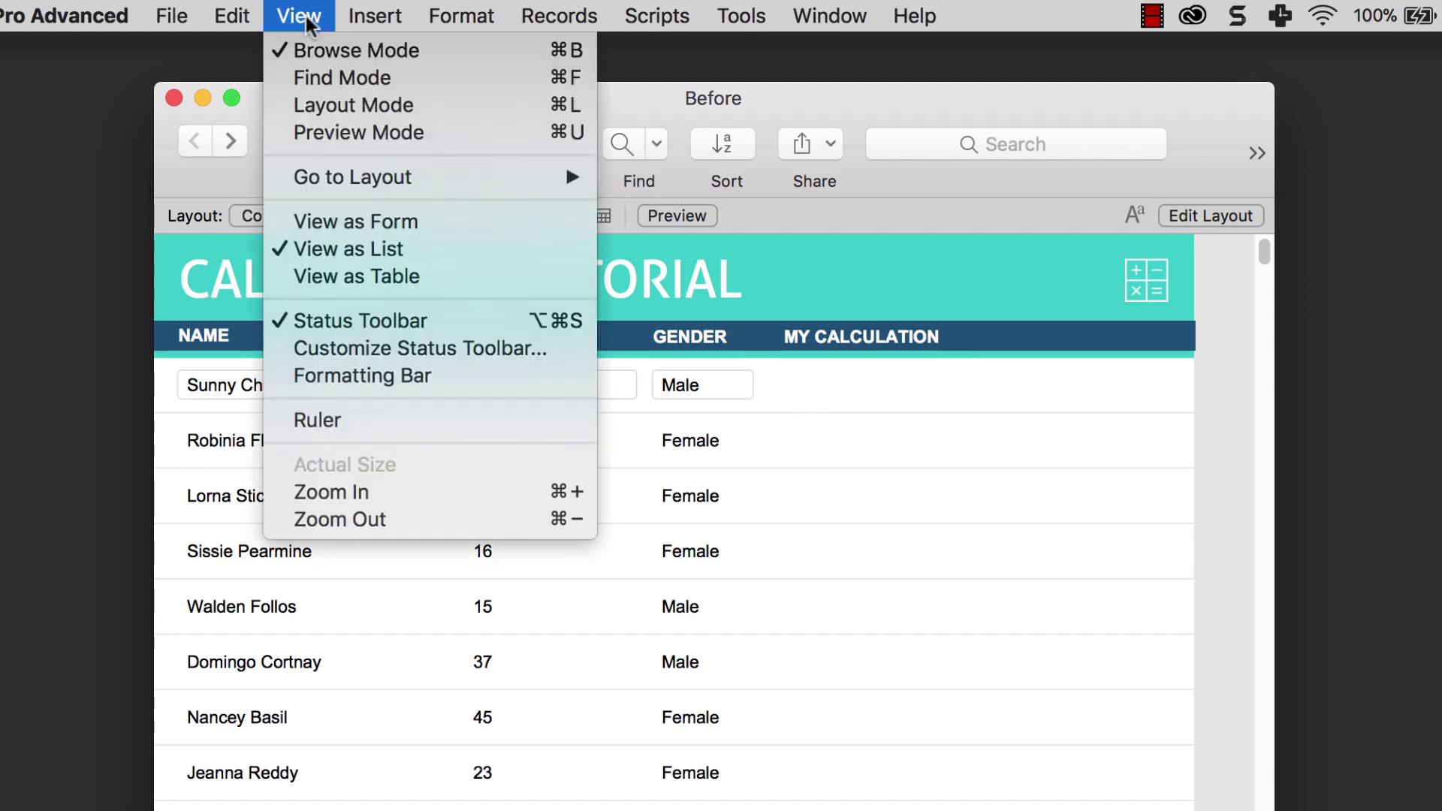
{"action": "left_click", "coordinate": [326, 102]}
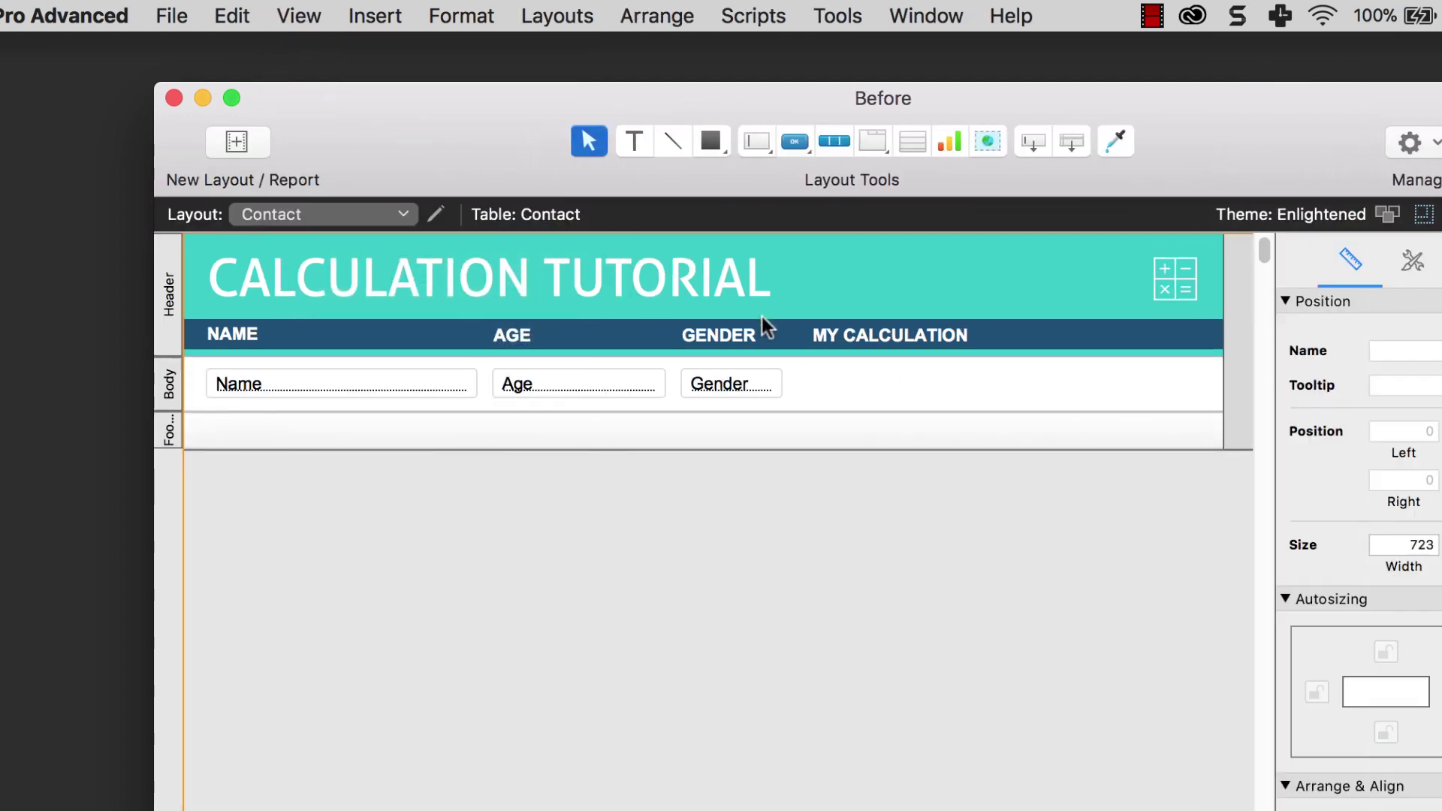
{"action": "left_click", "coordinate": [742, 378]}
{"action": "key", "text": "super+c"}
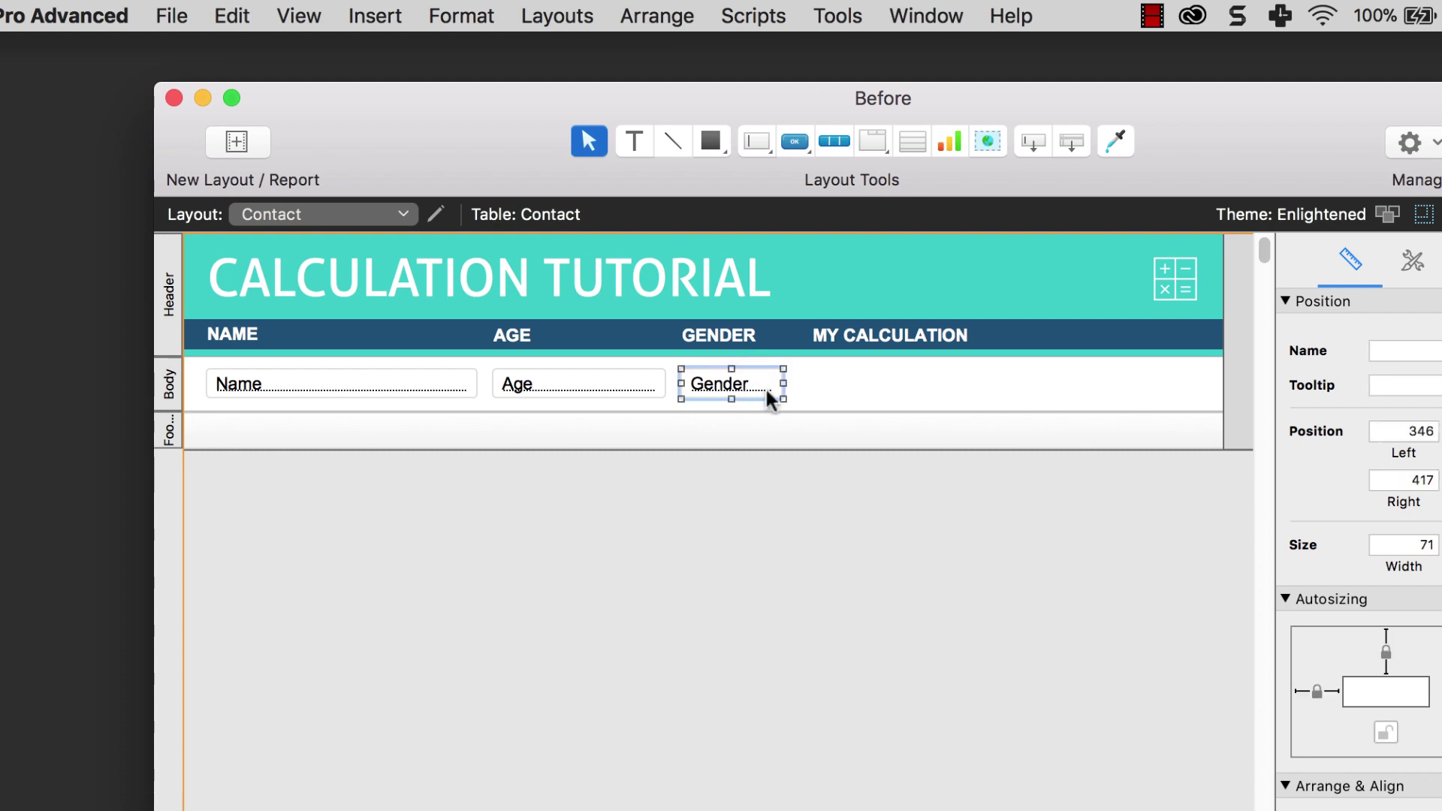
{"action": "key", "text": "super+v"}
{"action": "left_click_drag", "start_coordinate": [763, 386], "coordinate": [1196, 383]}
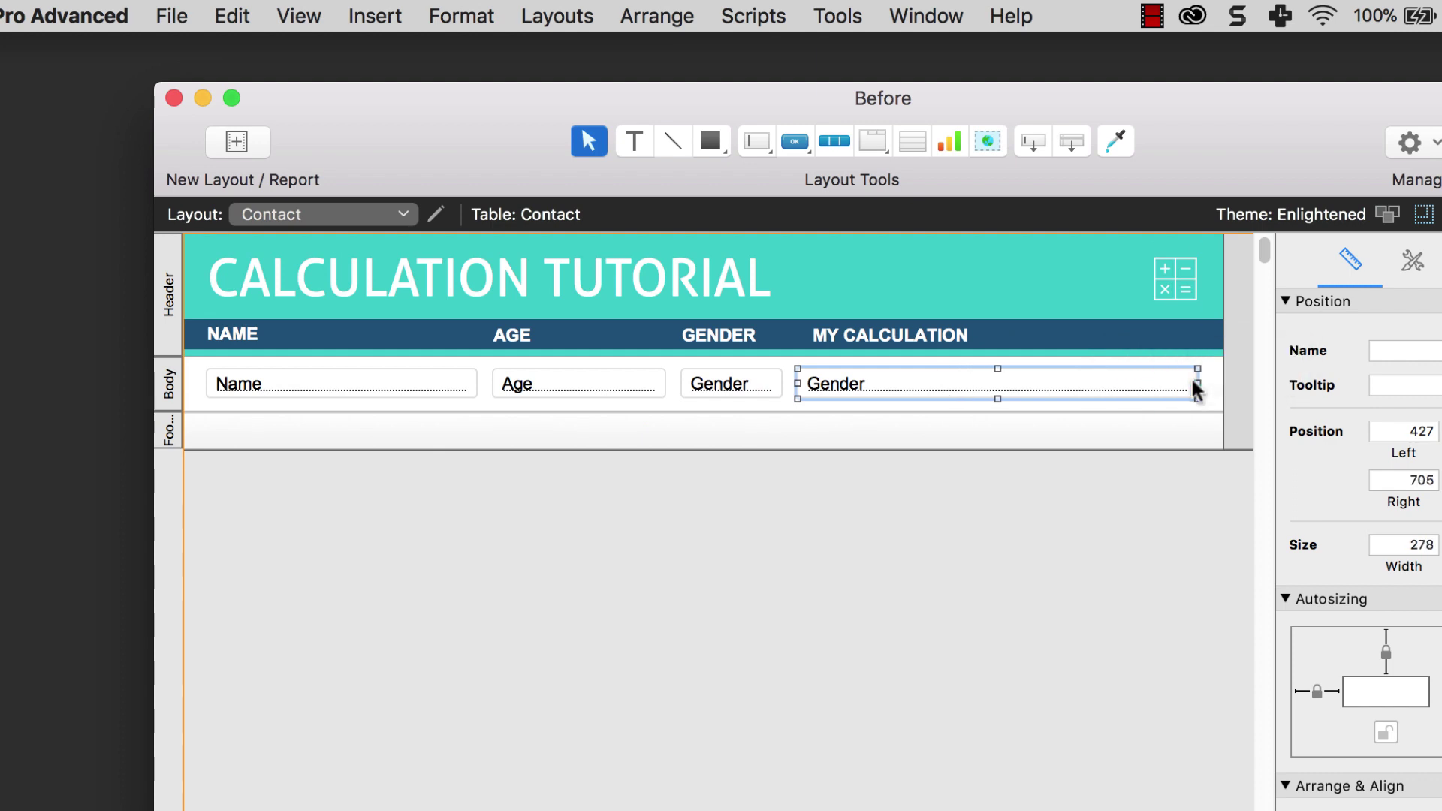
{"action": "double_click", "coordinate": [1115, 378]}
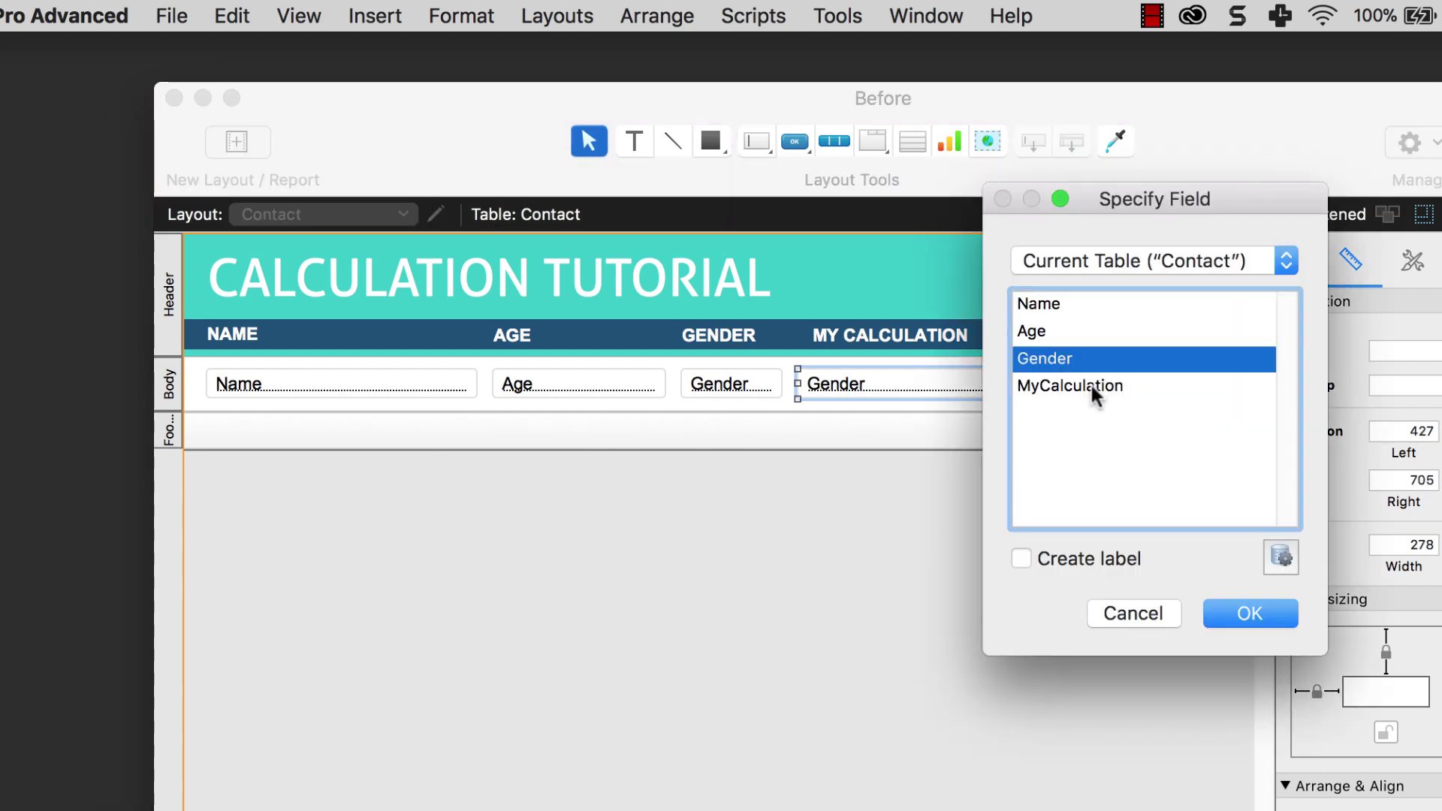
{"action": "double_click", "coordinate": [1091, 385]}
Step: Align the MY CALCULATION heading with the edge of the field below it
{"action": "left_click", "coordinate": [913, 344]}
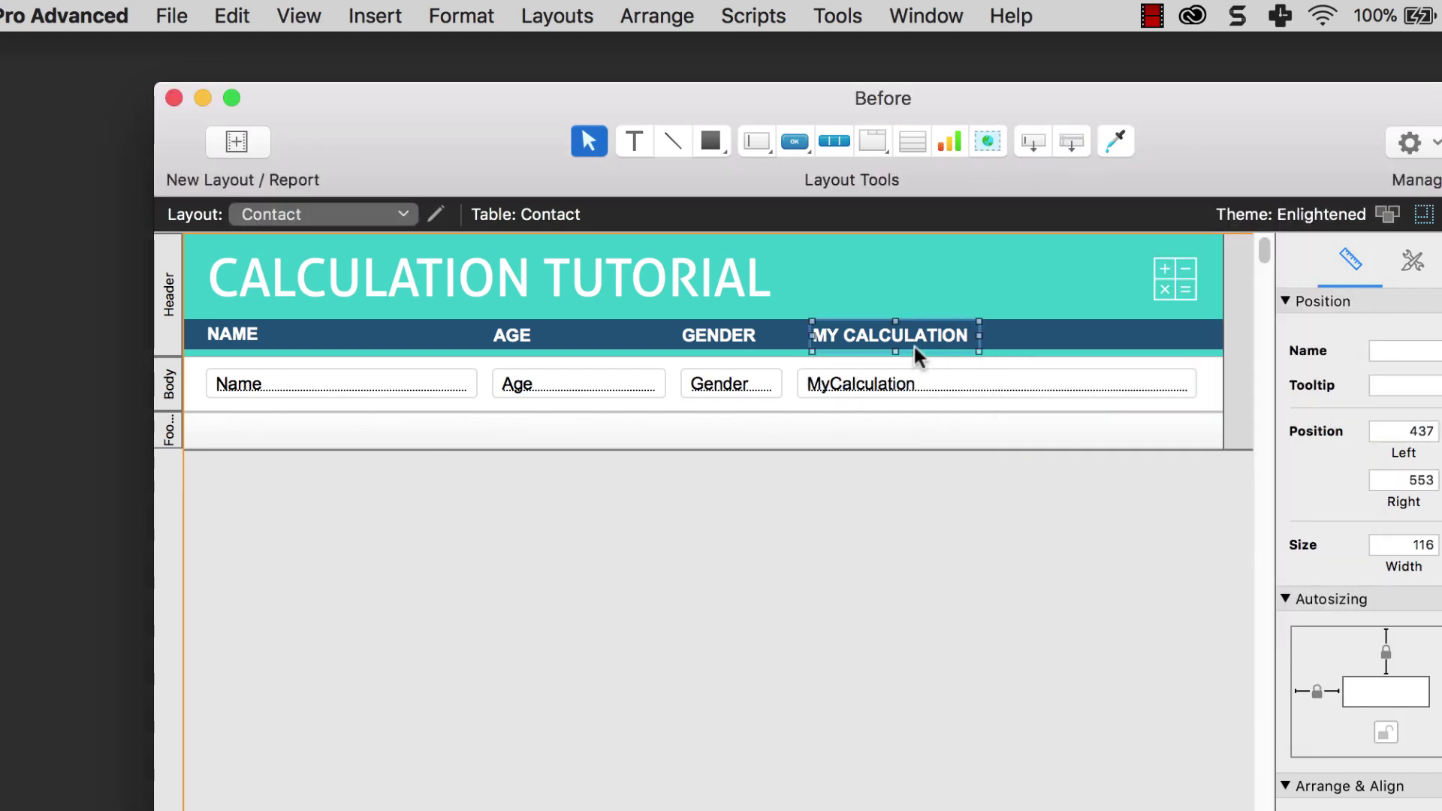
{"action": "left_click_drag", "start_coordinate": [913, 344], "coordinate": [901, 346]}
{"action": "left_click", "coordinate": [712, 404]}
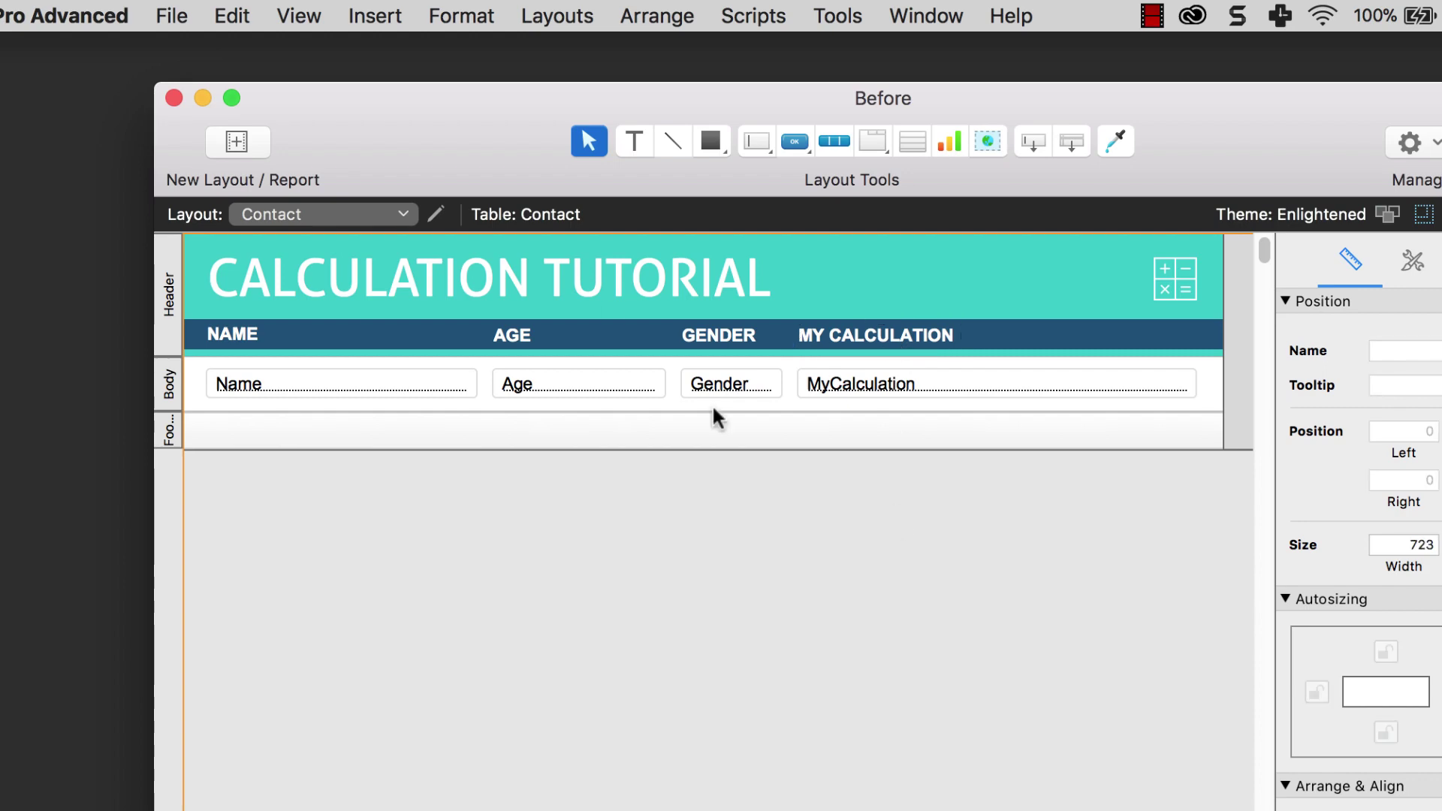
Step: Return to Browse mode and check the MyCalculation values across the contact records
{"action": "left_click", "coordinate": [298, 17]}
{"action": "left_click", "coordinate": [305, 47]}
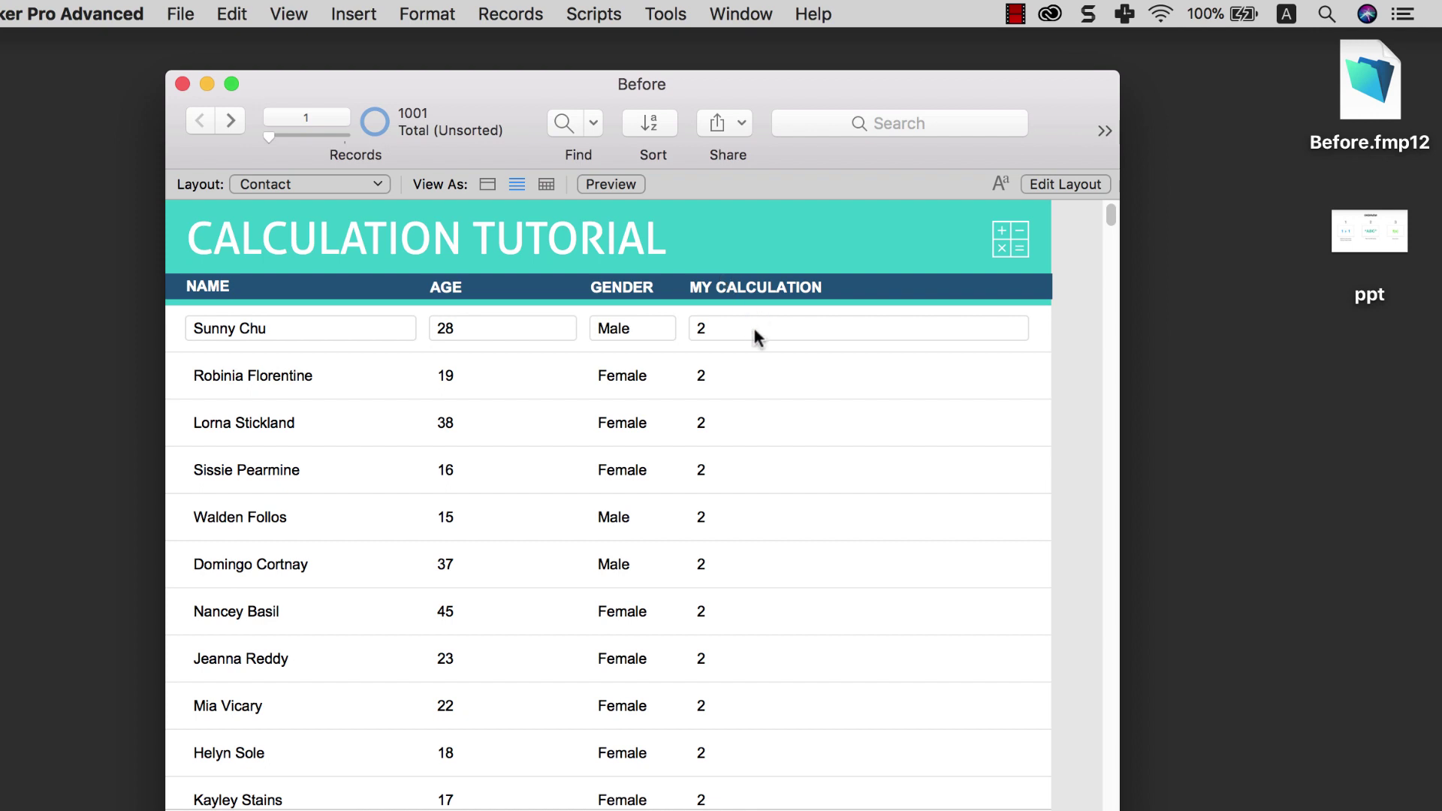
{"action": "scroll", "coordinate": [756, 337], "scroll_direction": "down", "scroll_amount": 5}
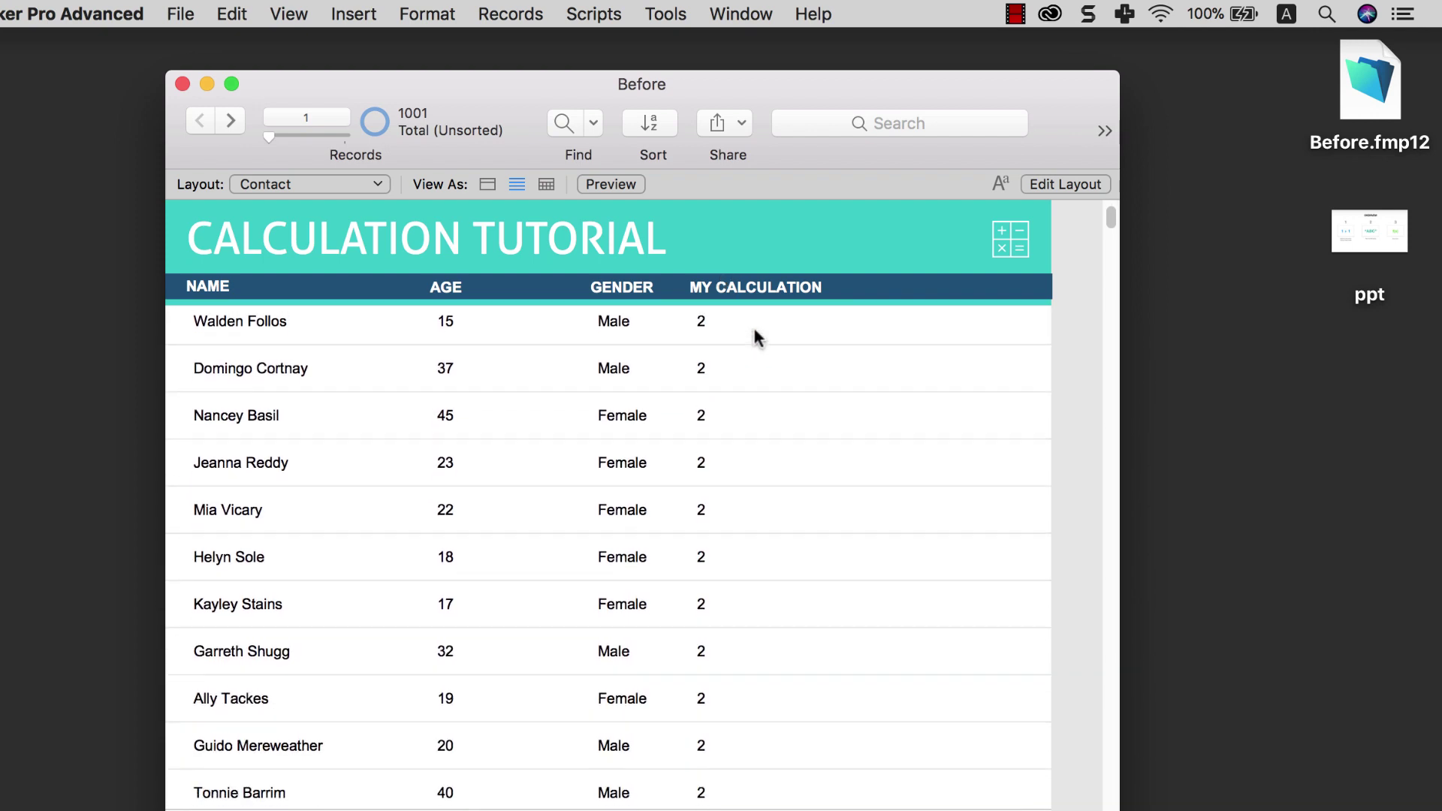
{"action": "scroll", "coordinate": [793, 414], "scroll_direction": "up", "scroll_amount": 5}
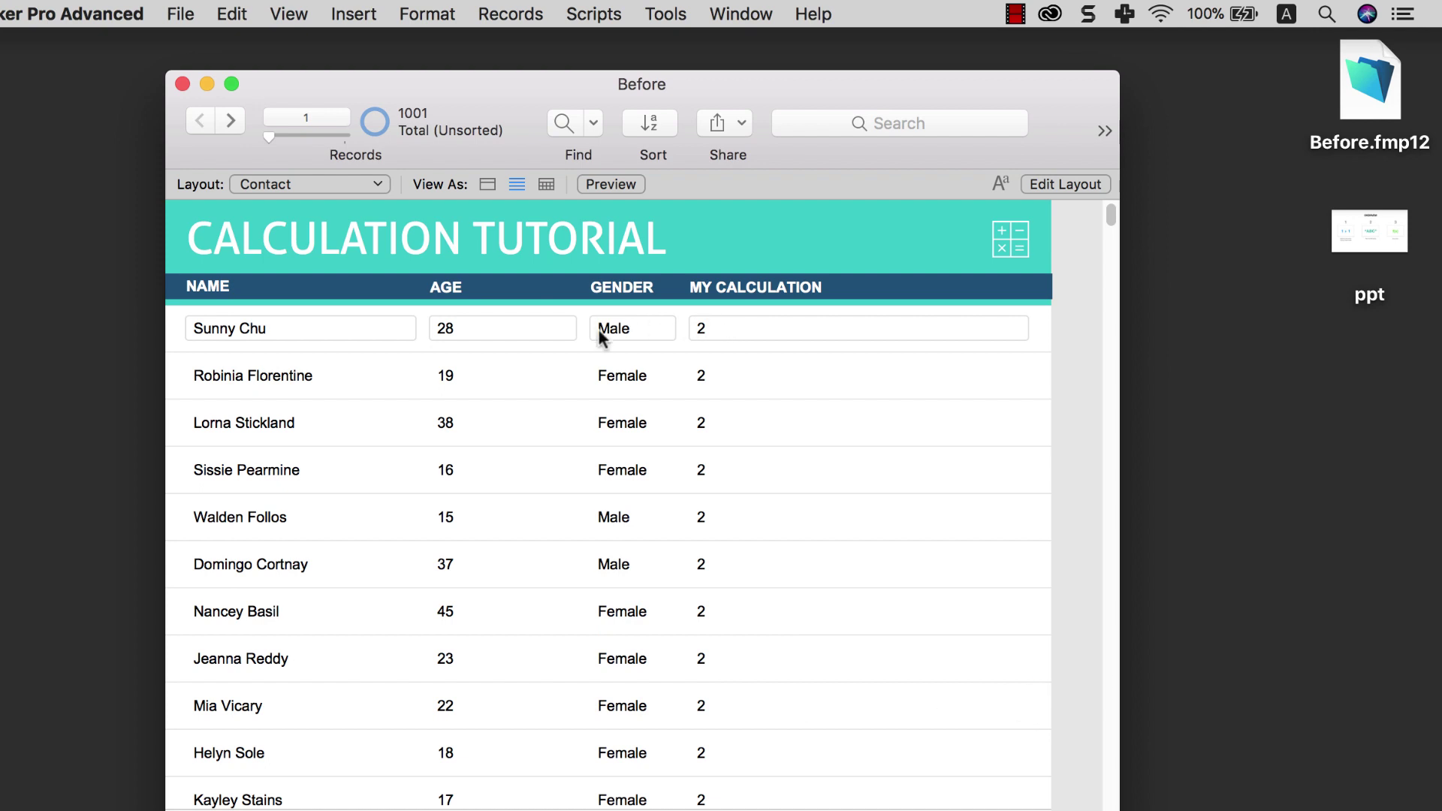
Step: Duplicate the MyCalculation field in the Contact table's field definitions and rename the copy to MyCalculation2
{"action": "left_click", "coordinate": [183, 14]}
{"action": "mouse_move", "coordinate": [236, 214]}
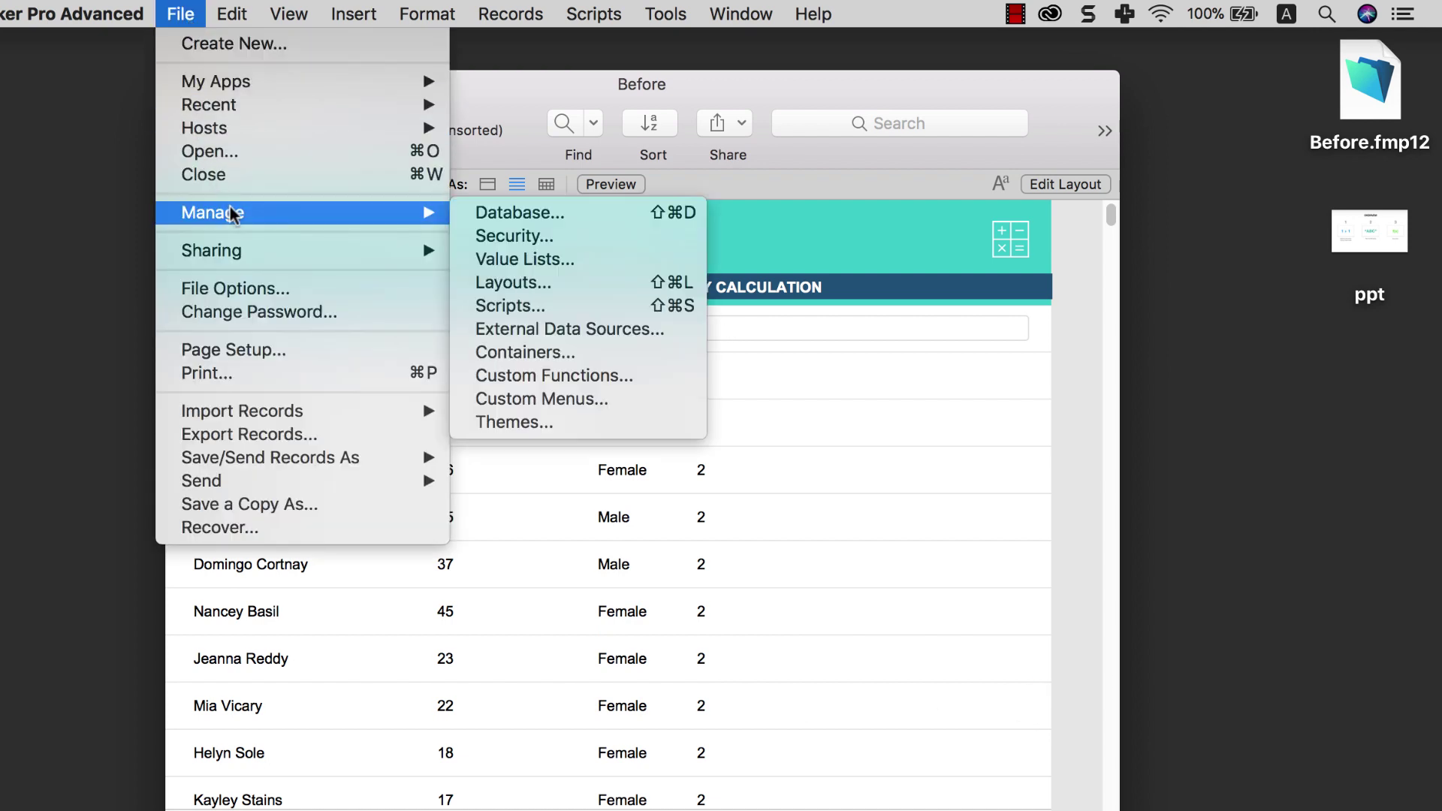
{"action": "left_click", "coordinate": [488, 214]}
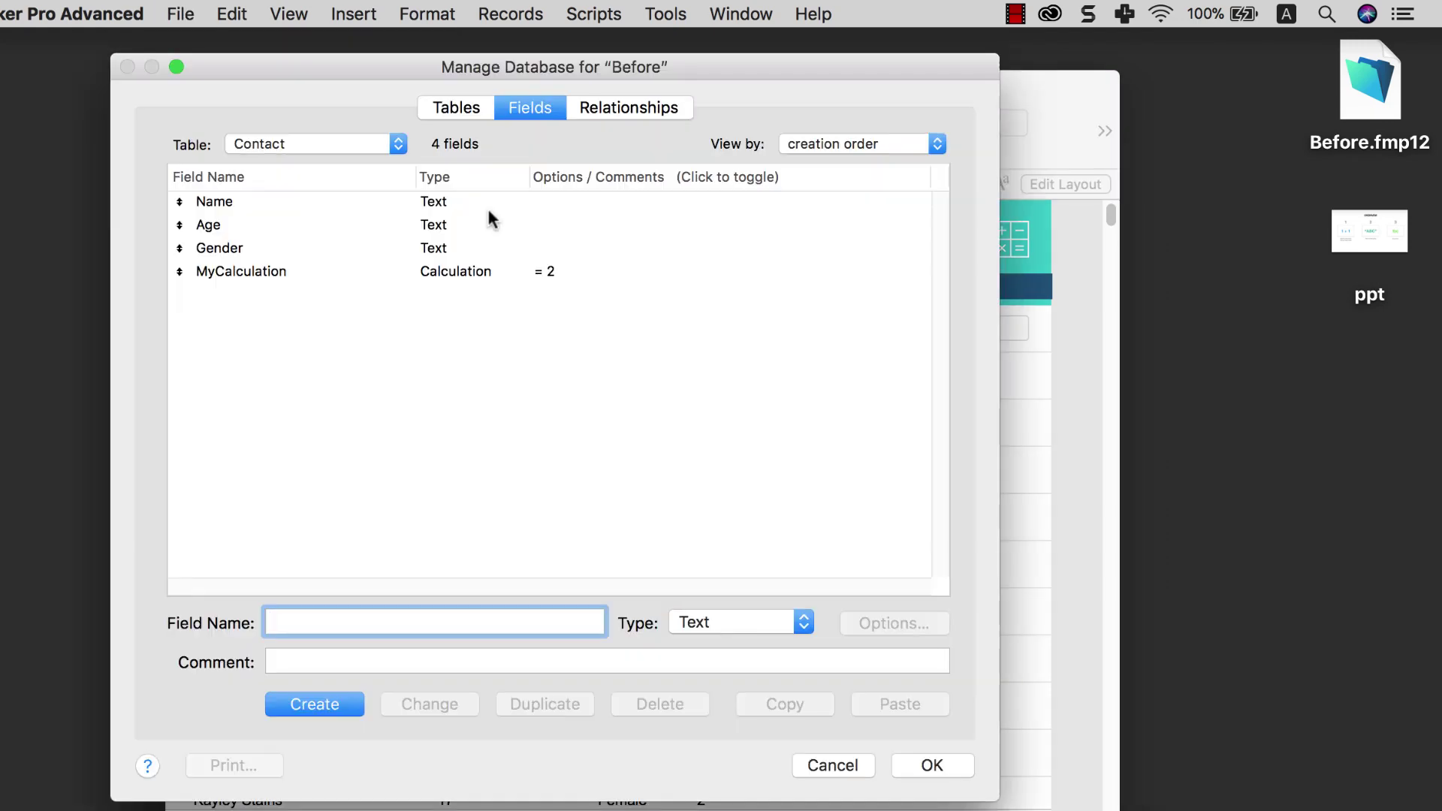
{"action": "left_click", "coordinate": [451, 270]}
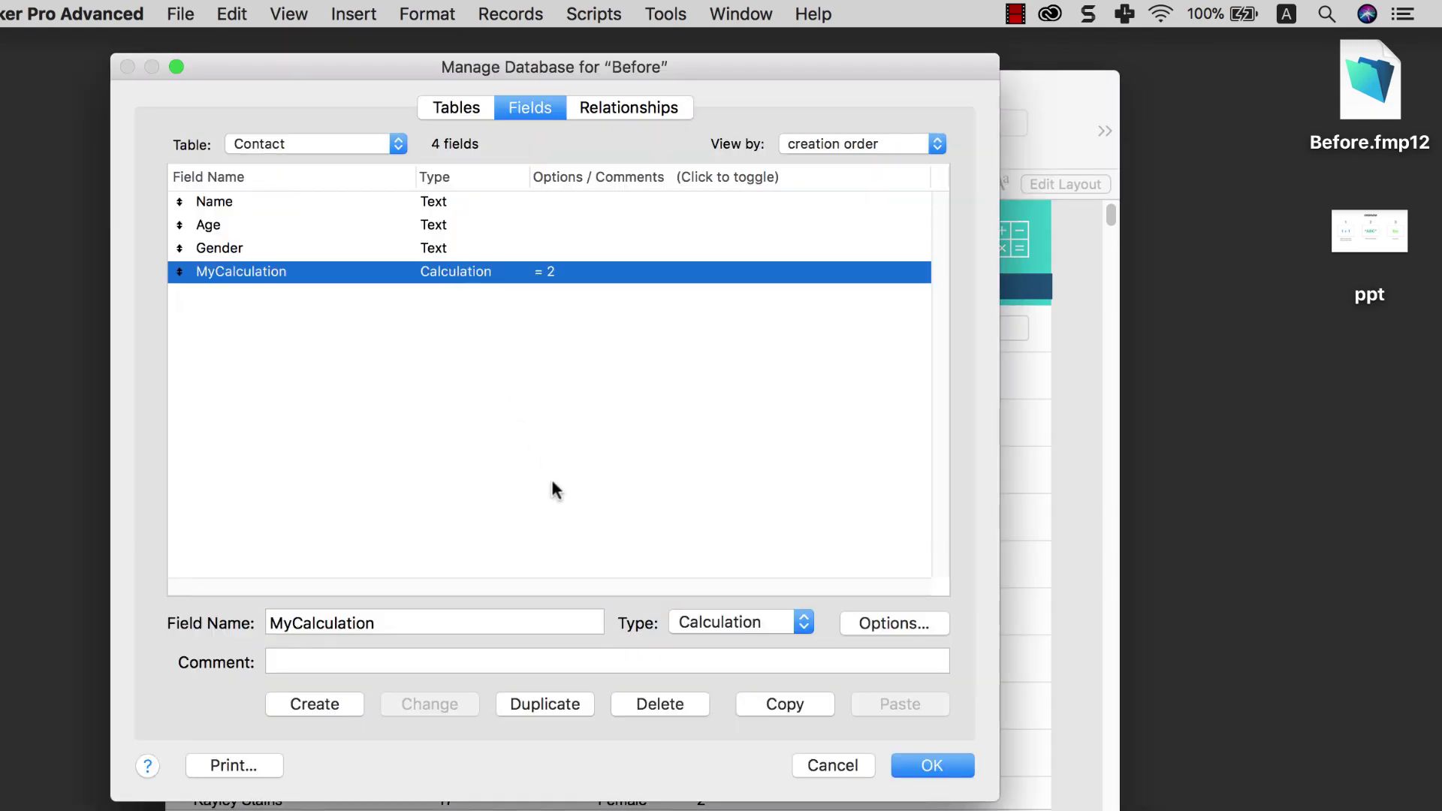
{"action": "left_click", "coordinate": [548, 706]}
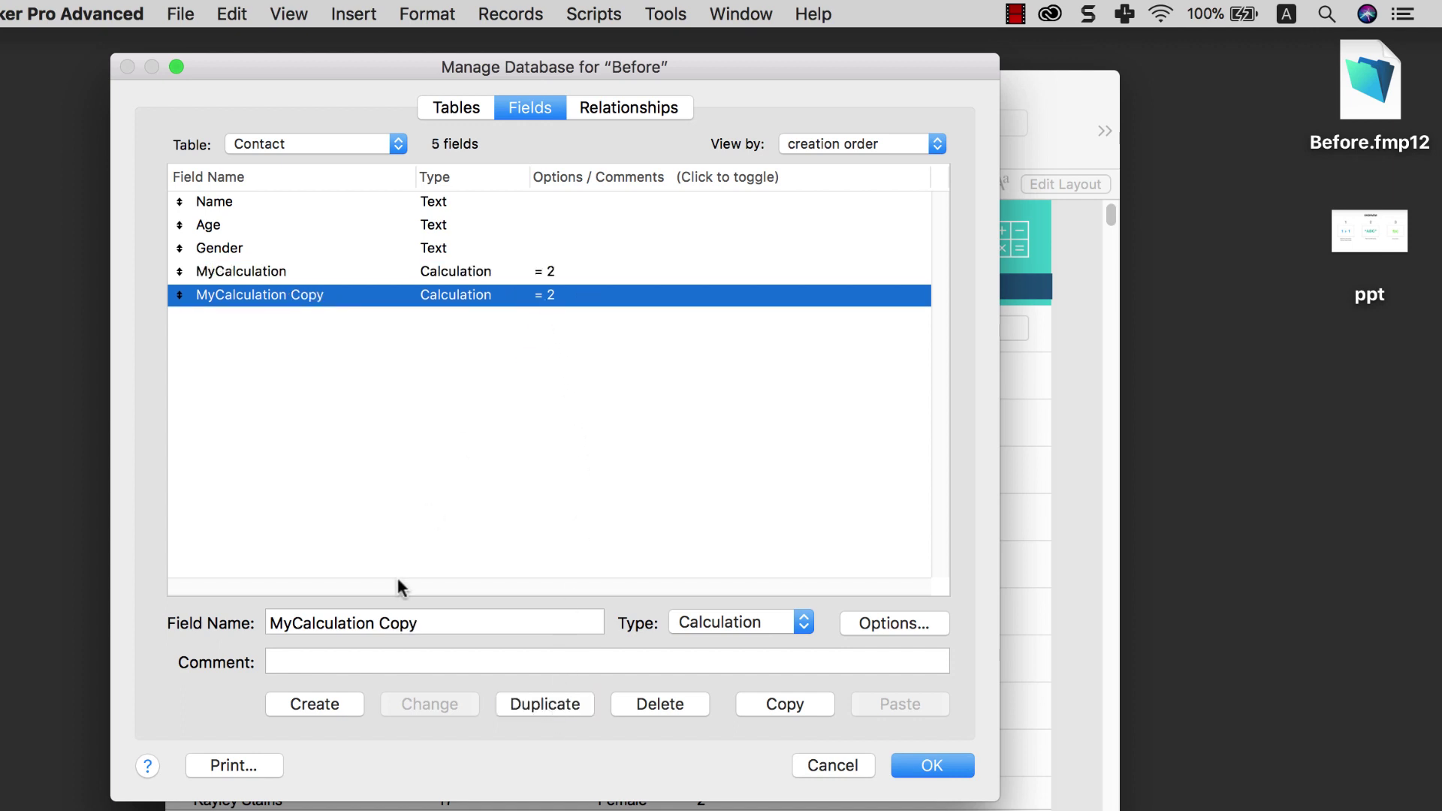
{"action": "left_click_drag", "start_coordinate": [375, 624], "coordinate": [482, 622]}
{"action": "type", "text": "2"}
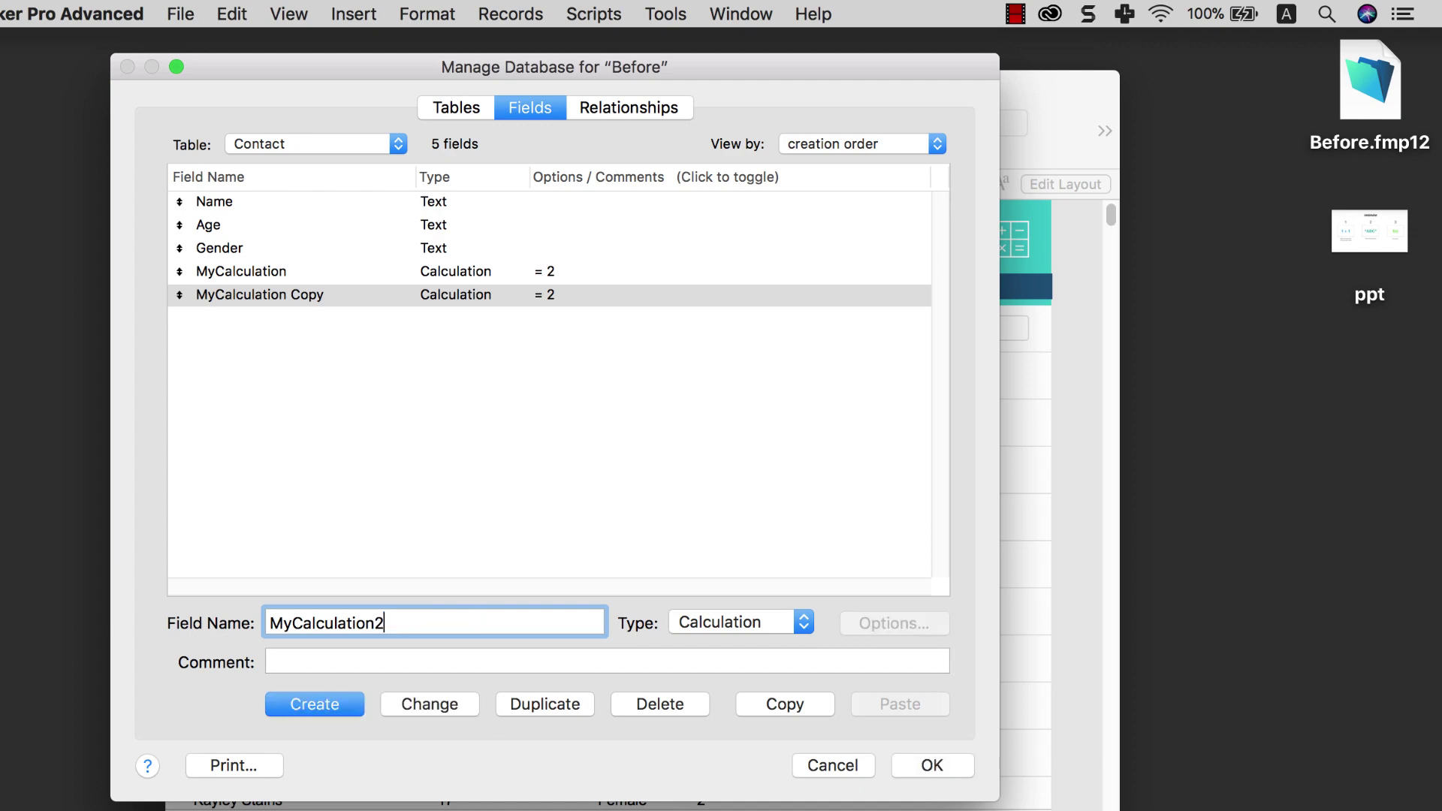
{"action": "left_click", "coordinate": [453, 703]}
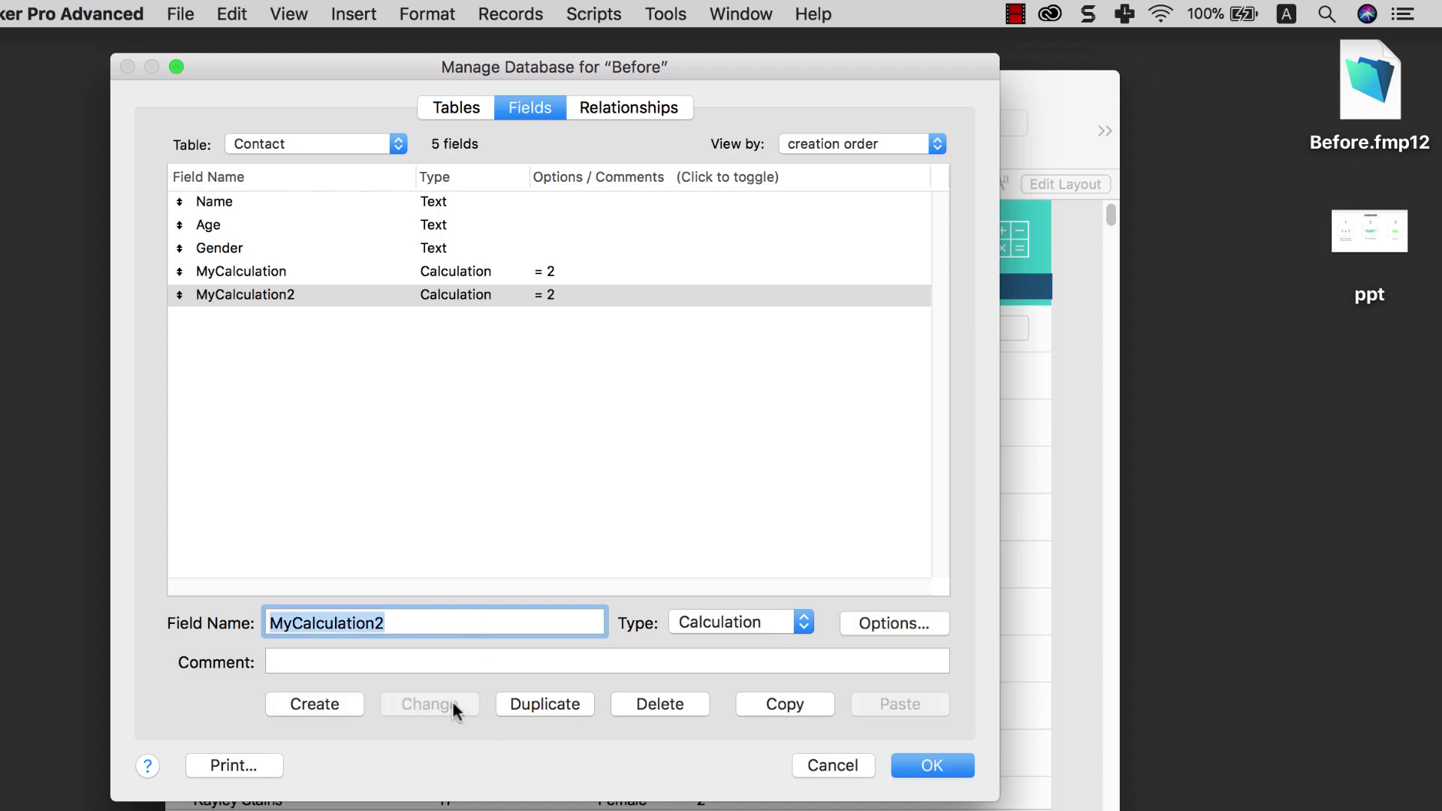
Step: Replace the MyCalculation2 formula with the Age field and save the field definitions
{"action": "double_click", "coordinate": [552, 296]}
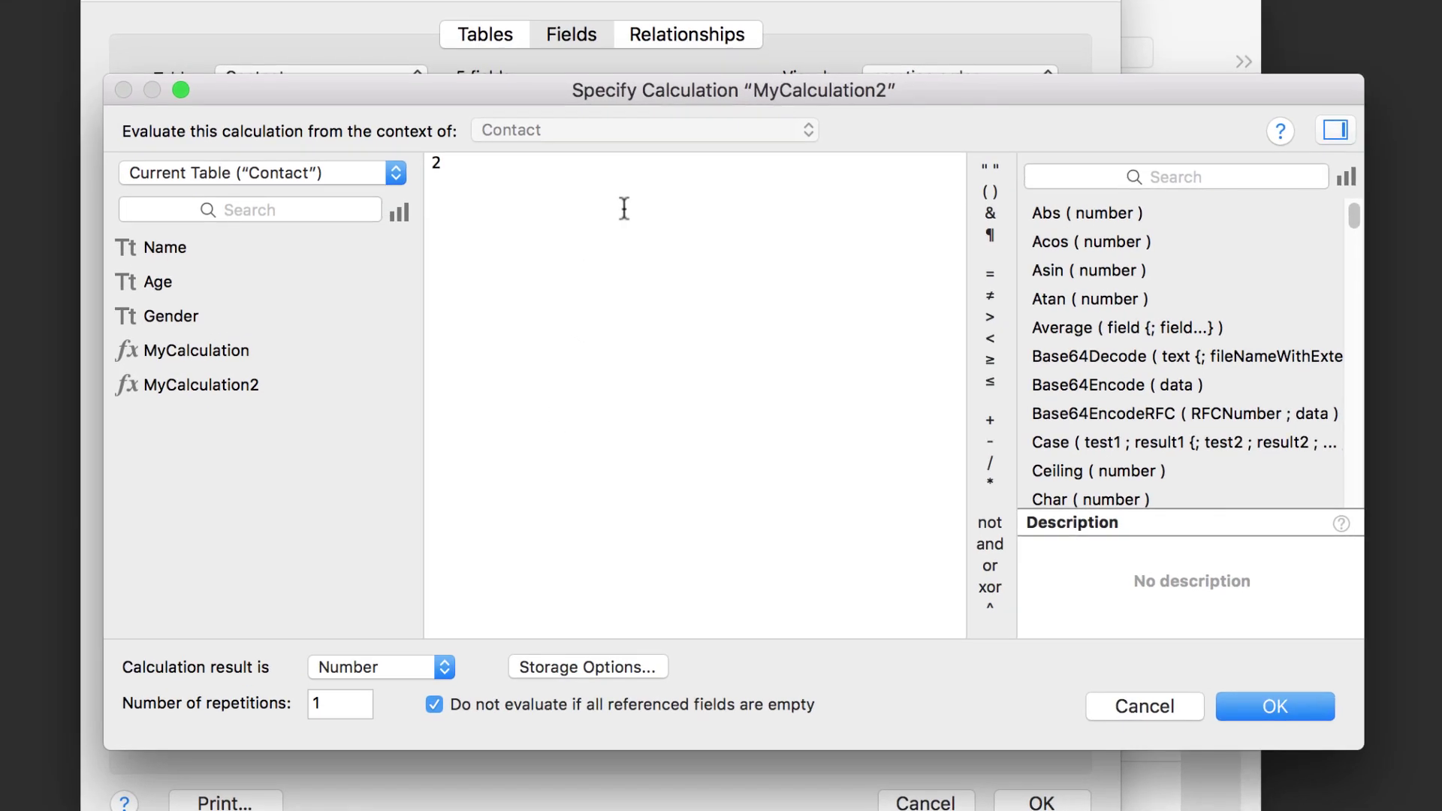
{"action": "key", "text": "BackSpace"}
{"action": "left_click", "coordinate": [180, 282]}
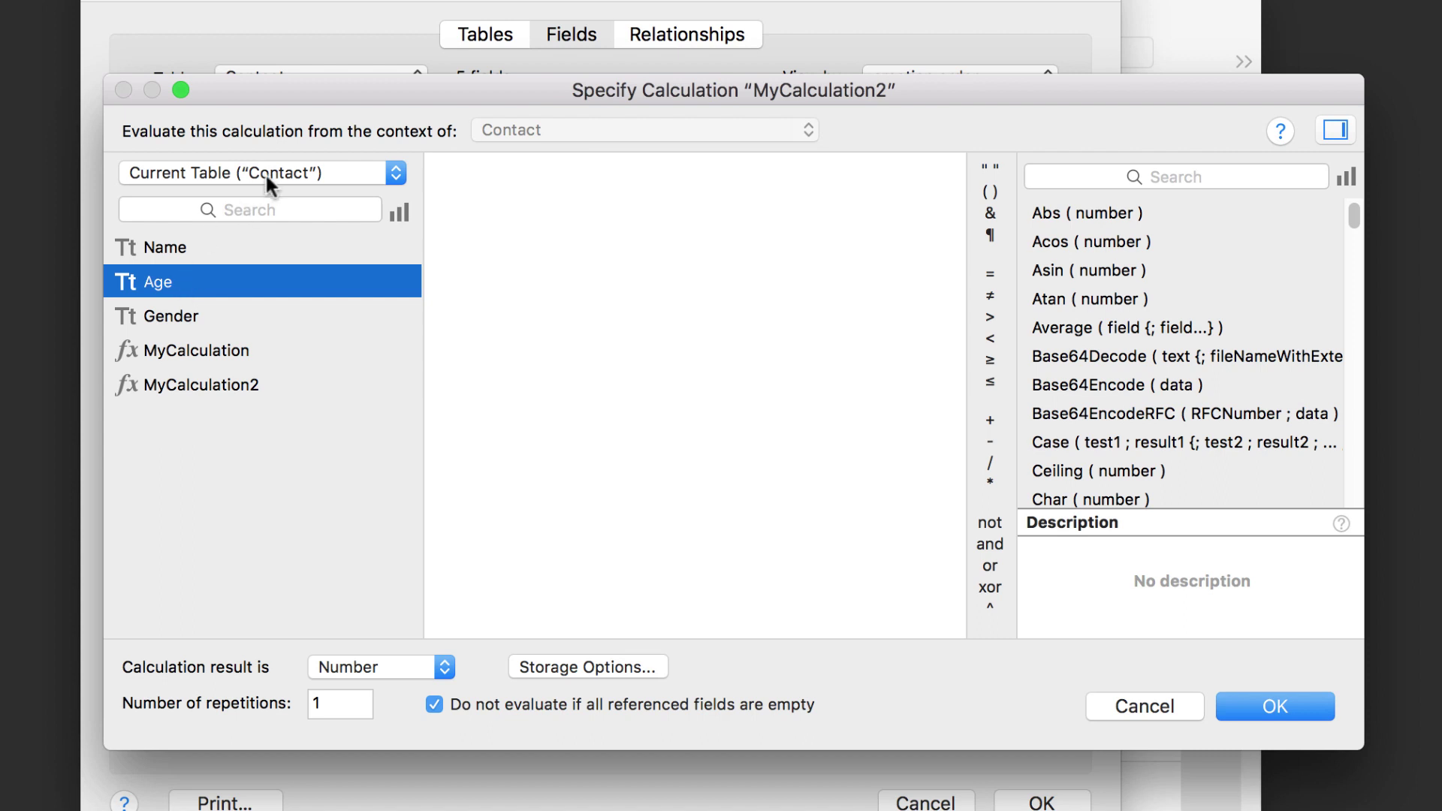
{"action": "double_click", "coordinate": [174, 279]}
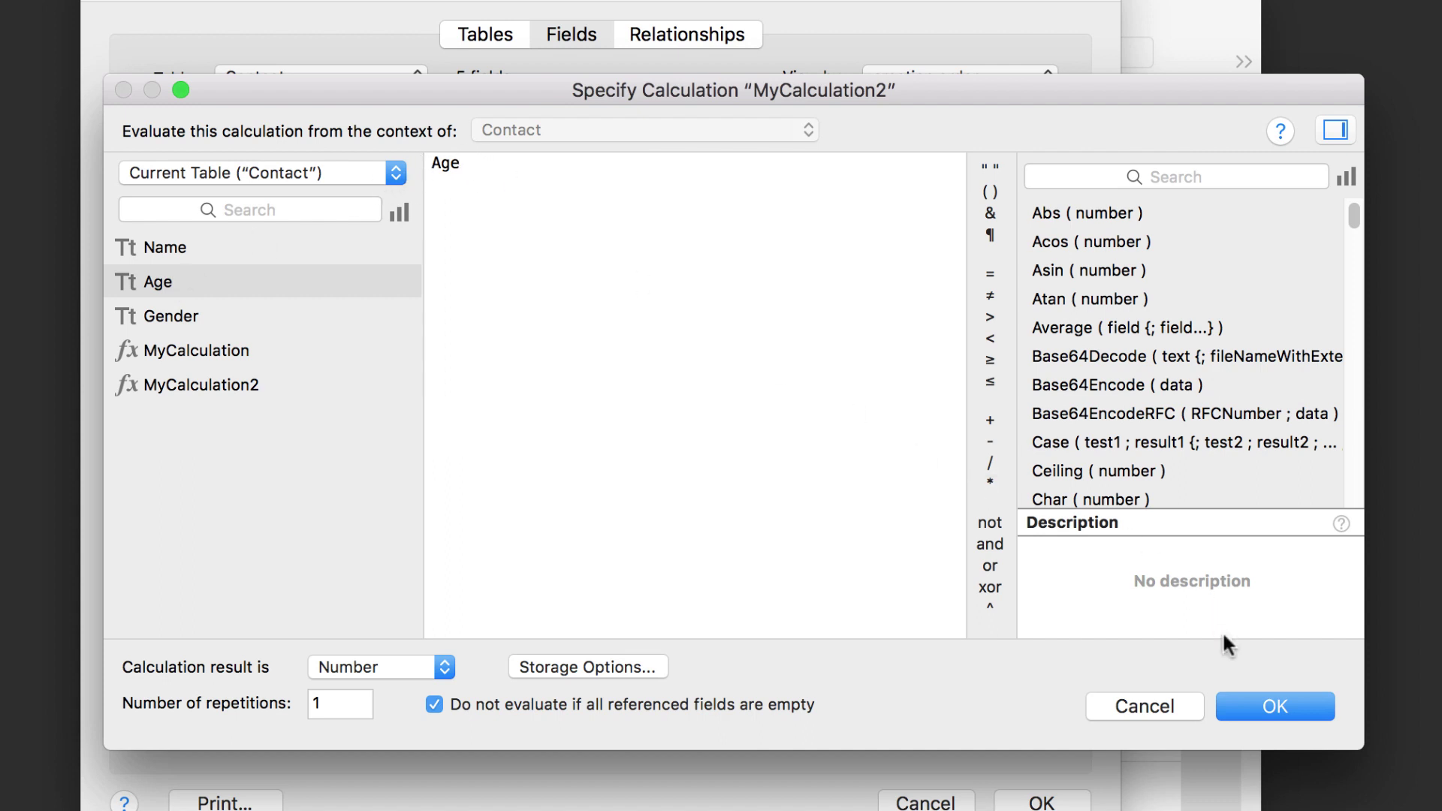
{"action": "left_click", "coordinate": [1242, 707]}
{"action": "left_click", "coordinate": [1072, 801]}
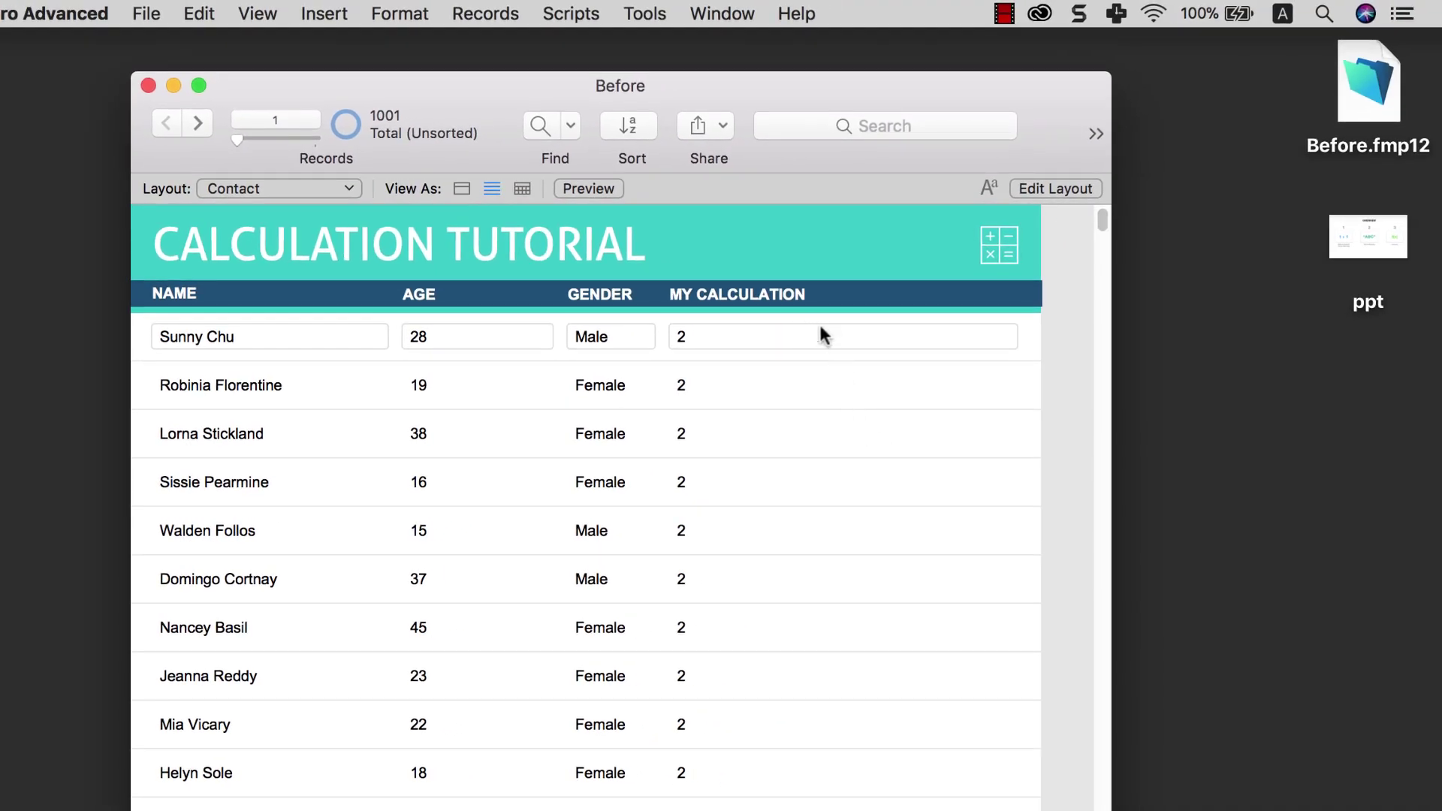
Step: In Layout mode, assign the field beneath the MY CALCULATION heading to MyCalculation2, and return to Browse mode
{"action": "key", "text": "super+l"}
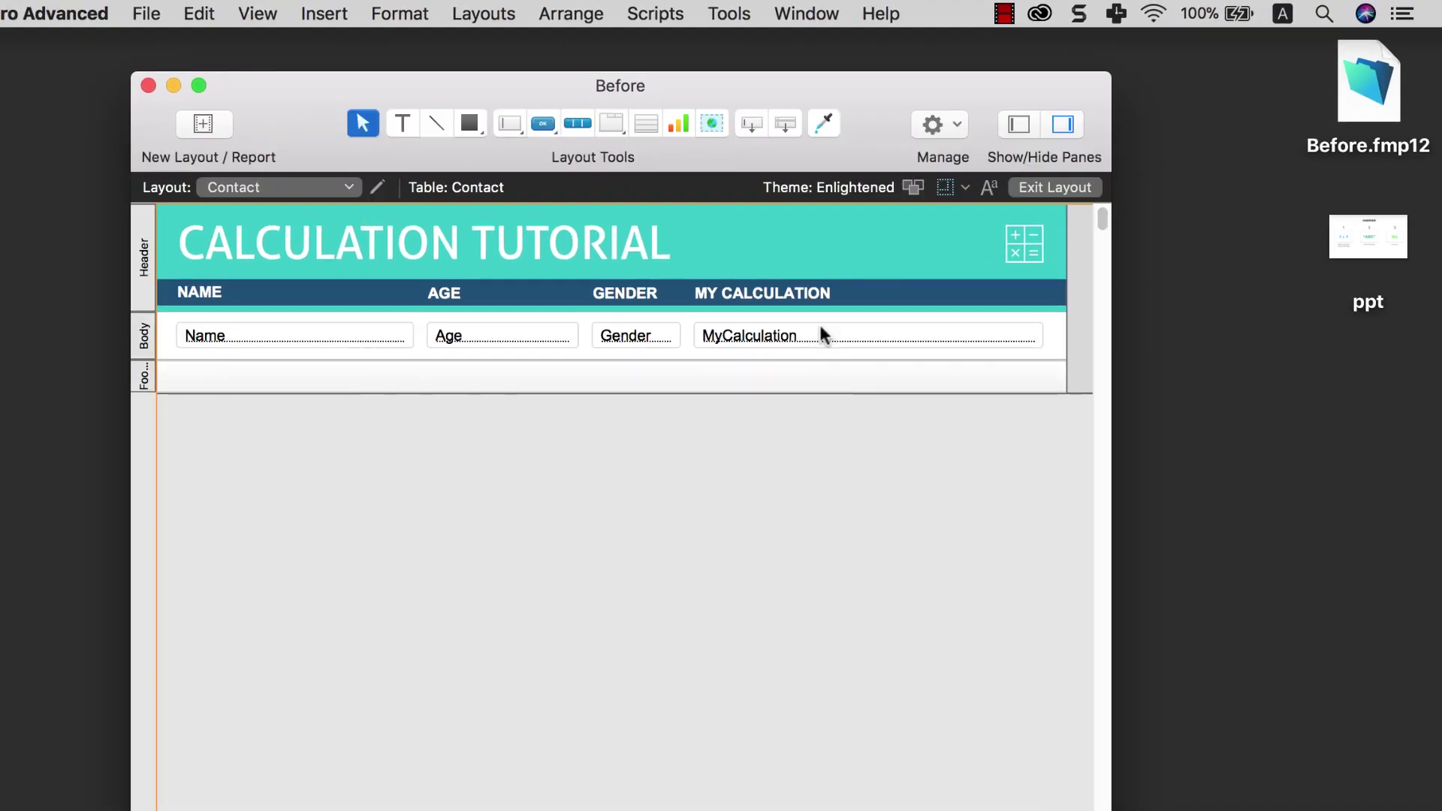
{"action": "double_click", "coordinate": [808, 329]}
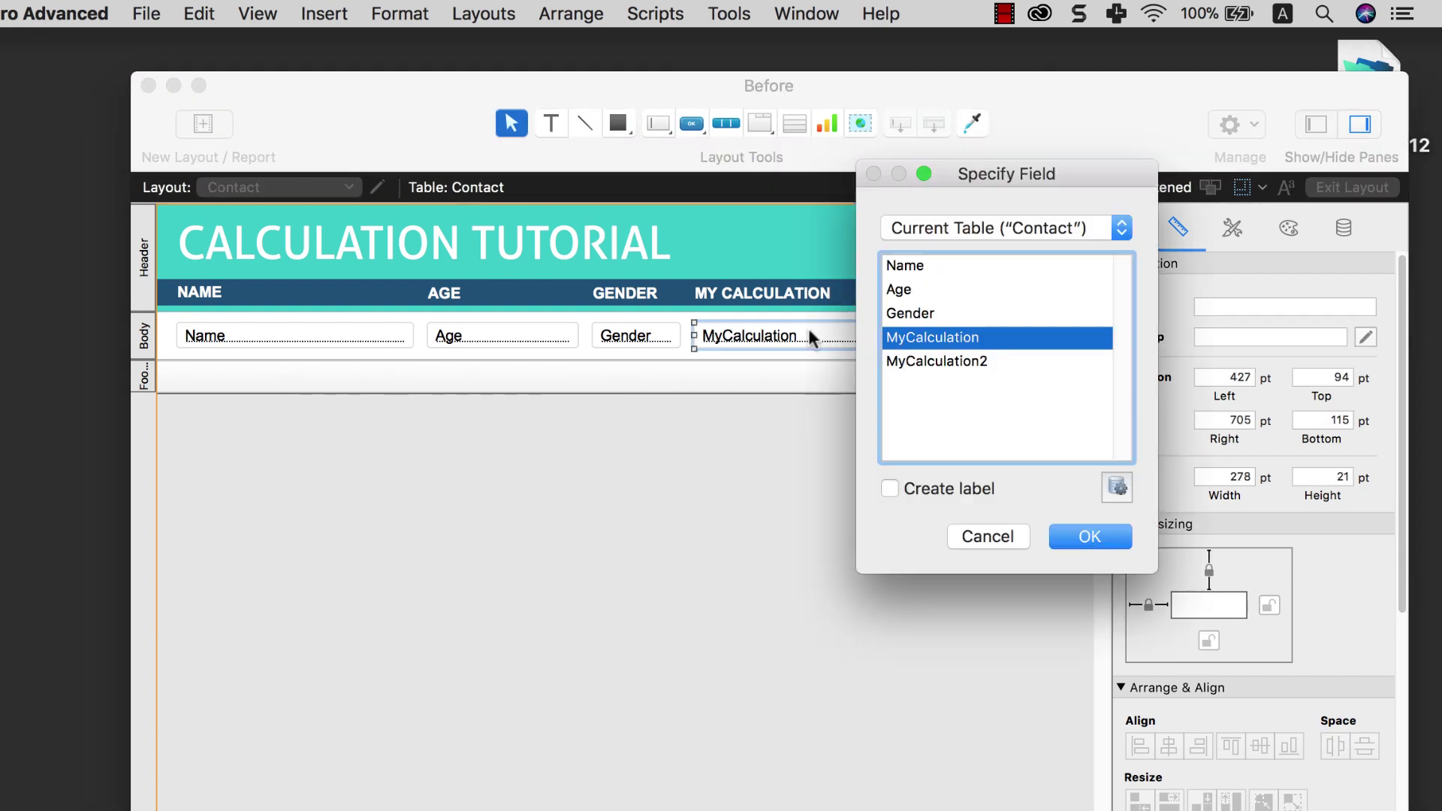
{"action": "double_click", "coordinate": [958, 361]}
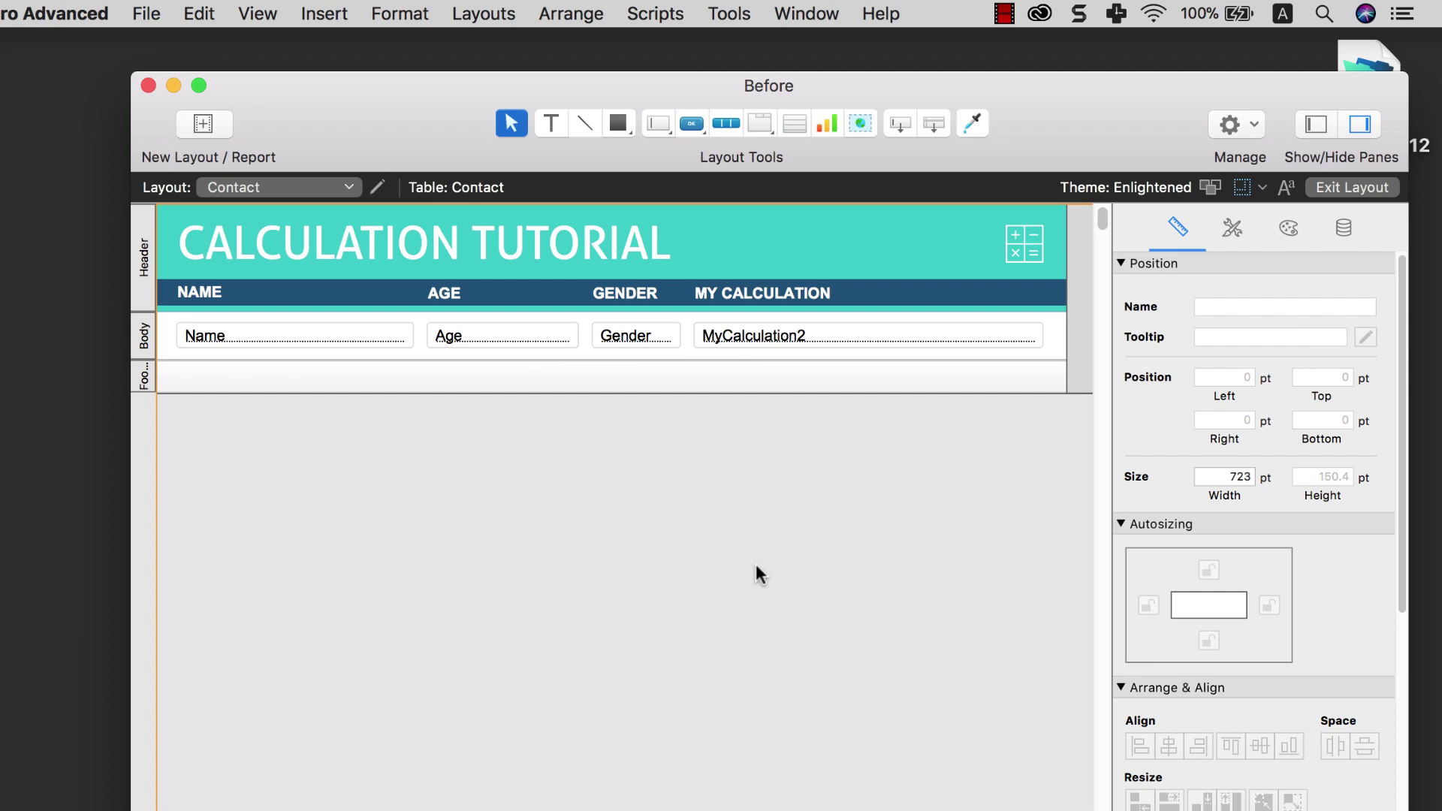
{"action": "key", "text": "super+b"}
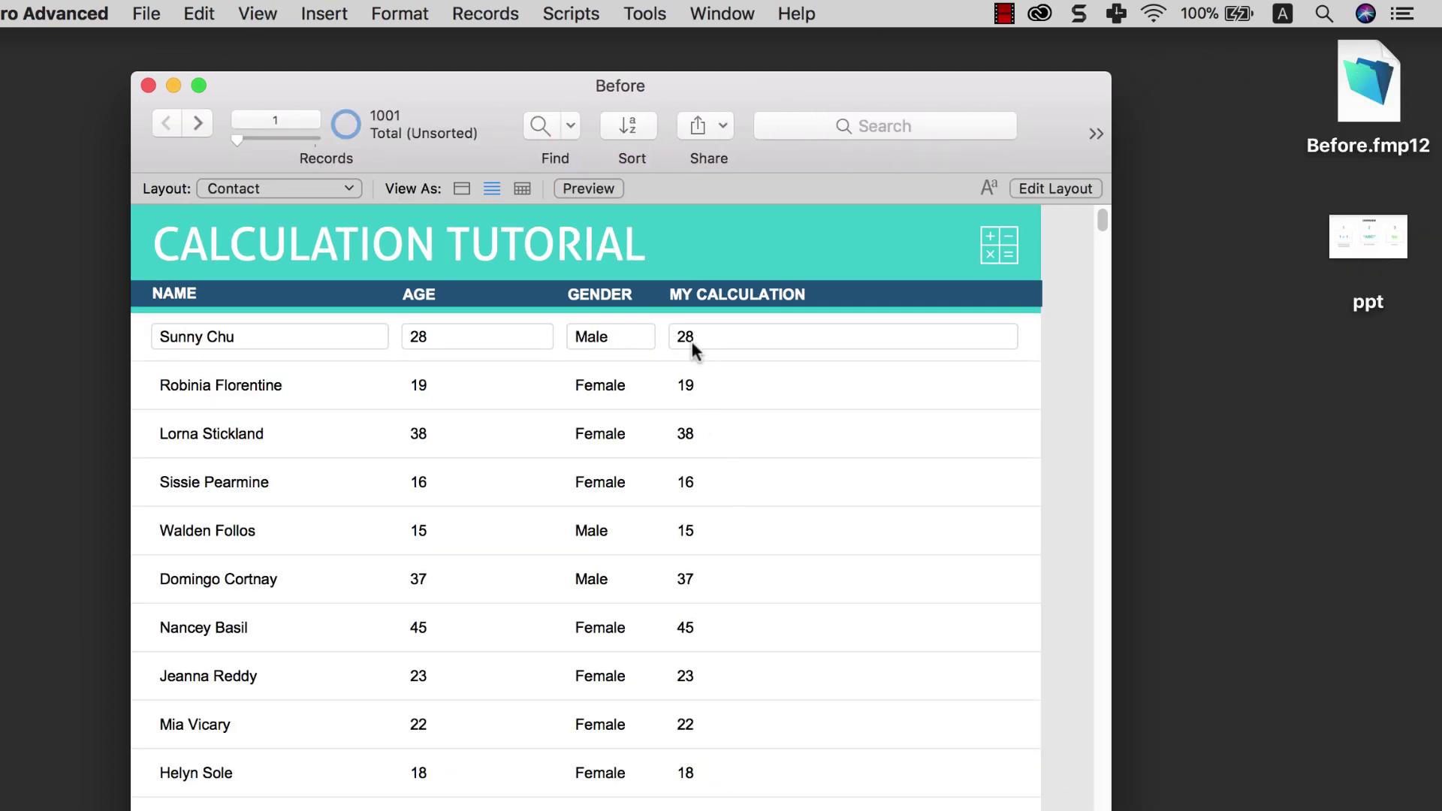
Step: Test the calculation by setting the first record's Age to 29, and restore it to 28
{"action": "left_click", "coordinate": [444, 345]}
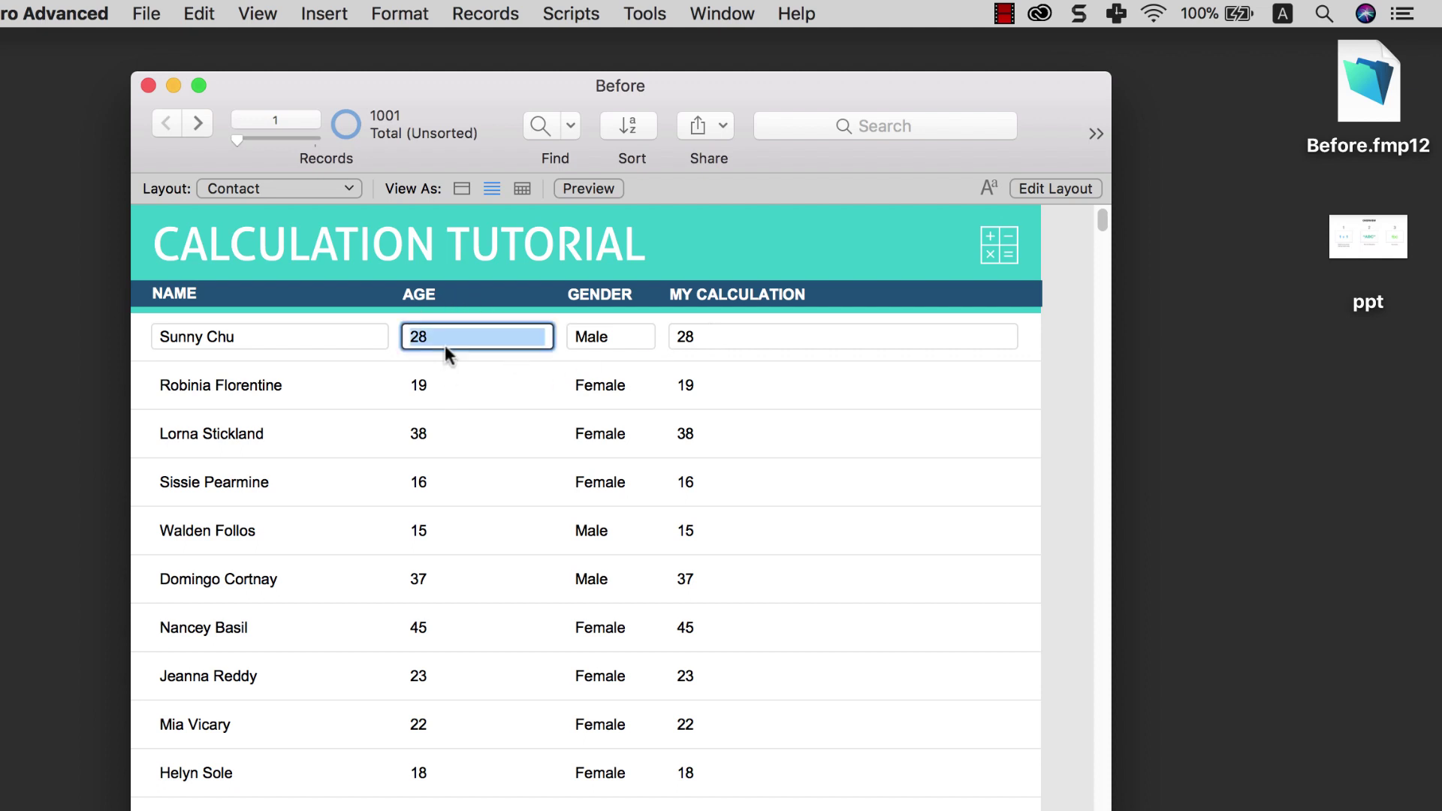
{"action": "type", "text": "29"}
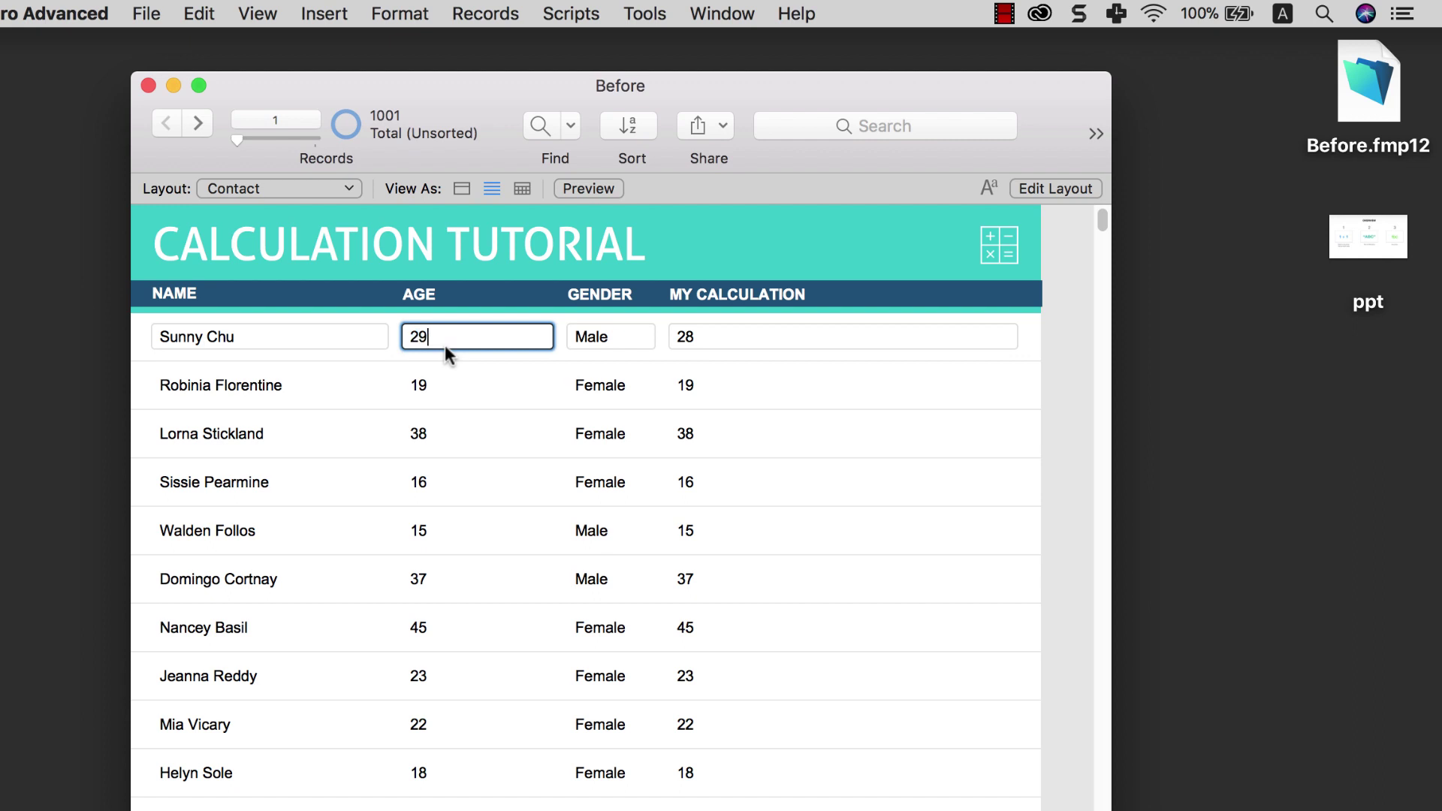
{"action": "left_click", "coordinate": [704, 349]}
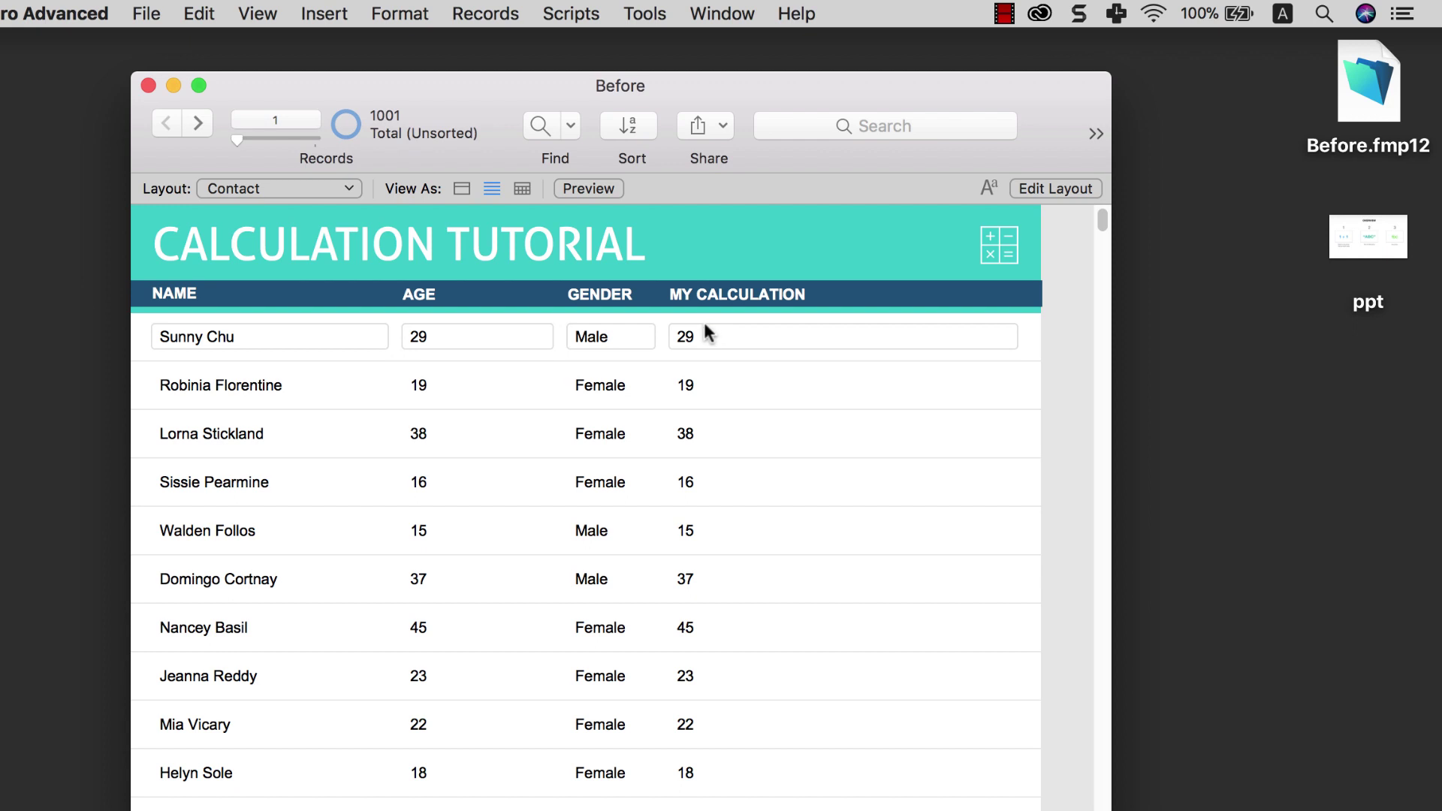
{"action": "double_click", "coordinate": [534, 335]}
{"action": "type", "text": "28"}
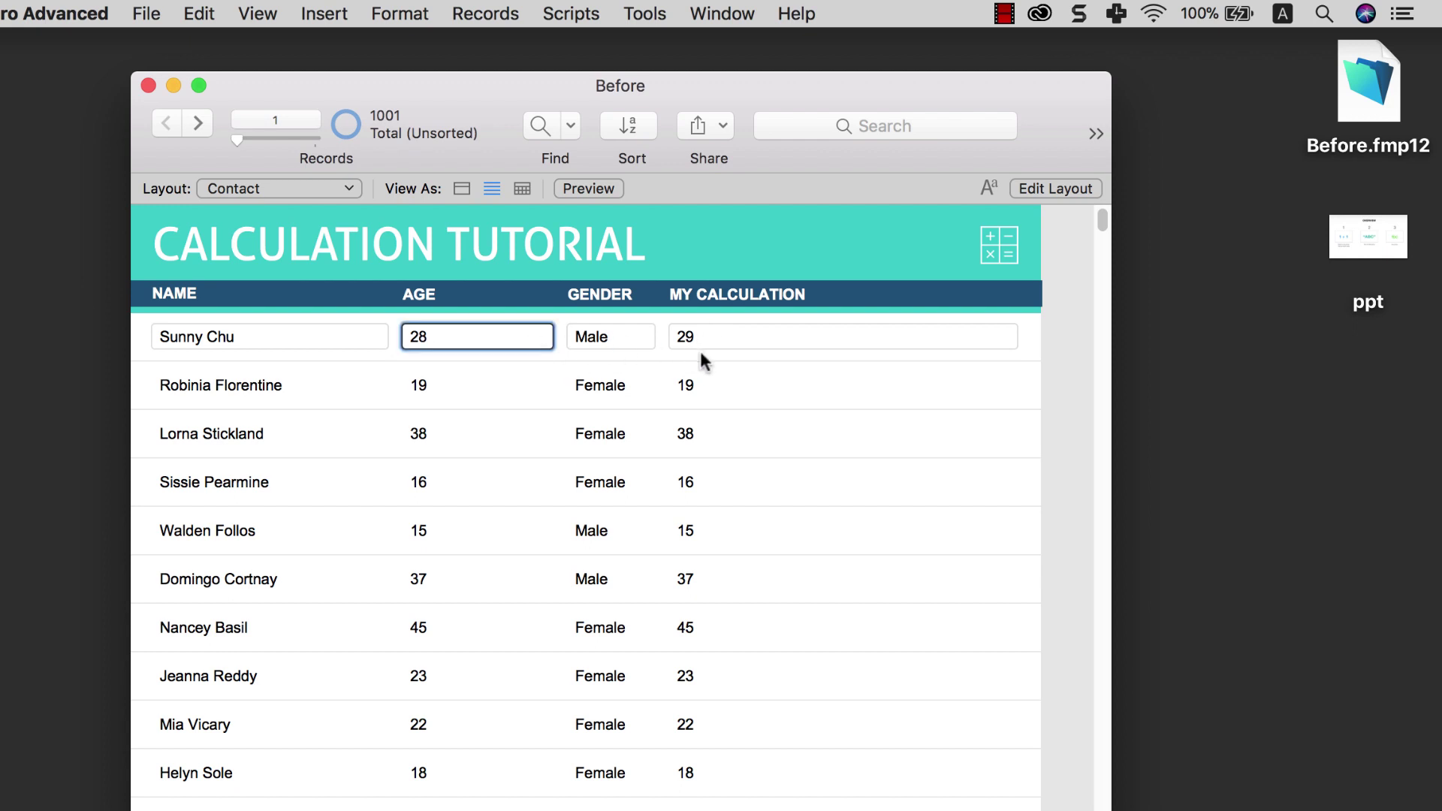
{"action": "left_click", "coordinate": [701, 352]}
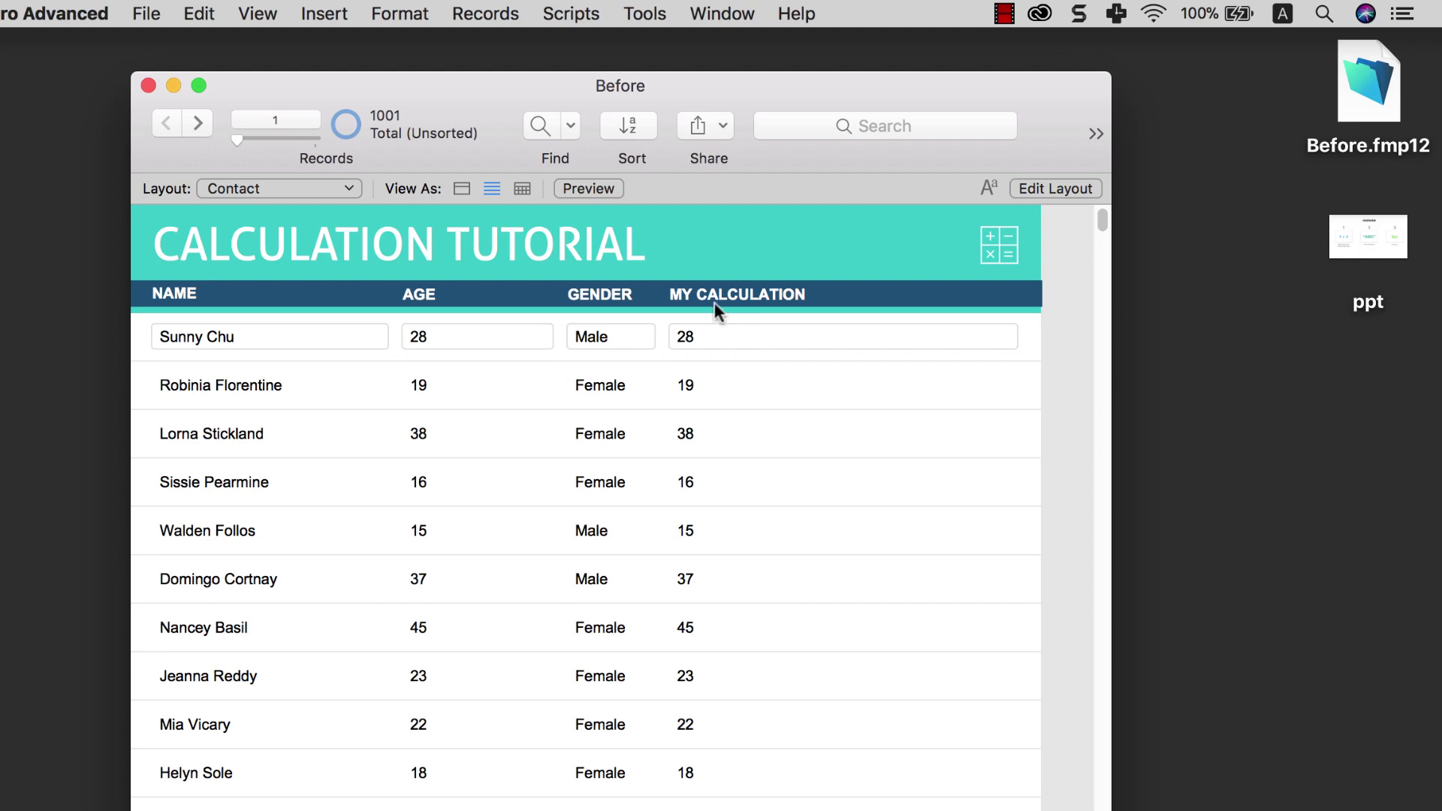
Step: Change the MyCalculation2 formula to Age * 2 and save the field definitions
{"action": "left_click", "coordinate": [145, 15]}
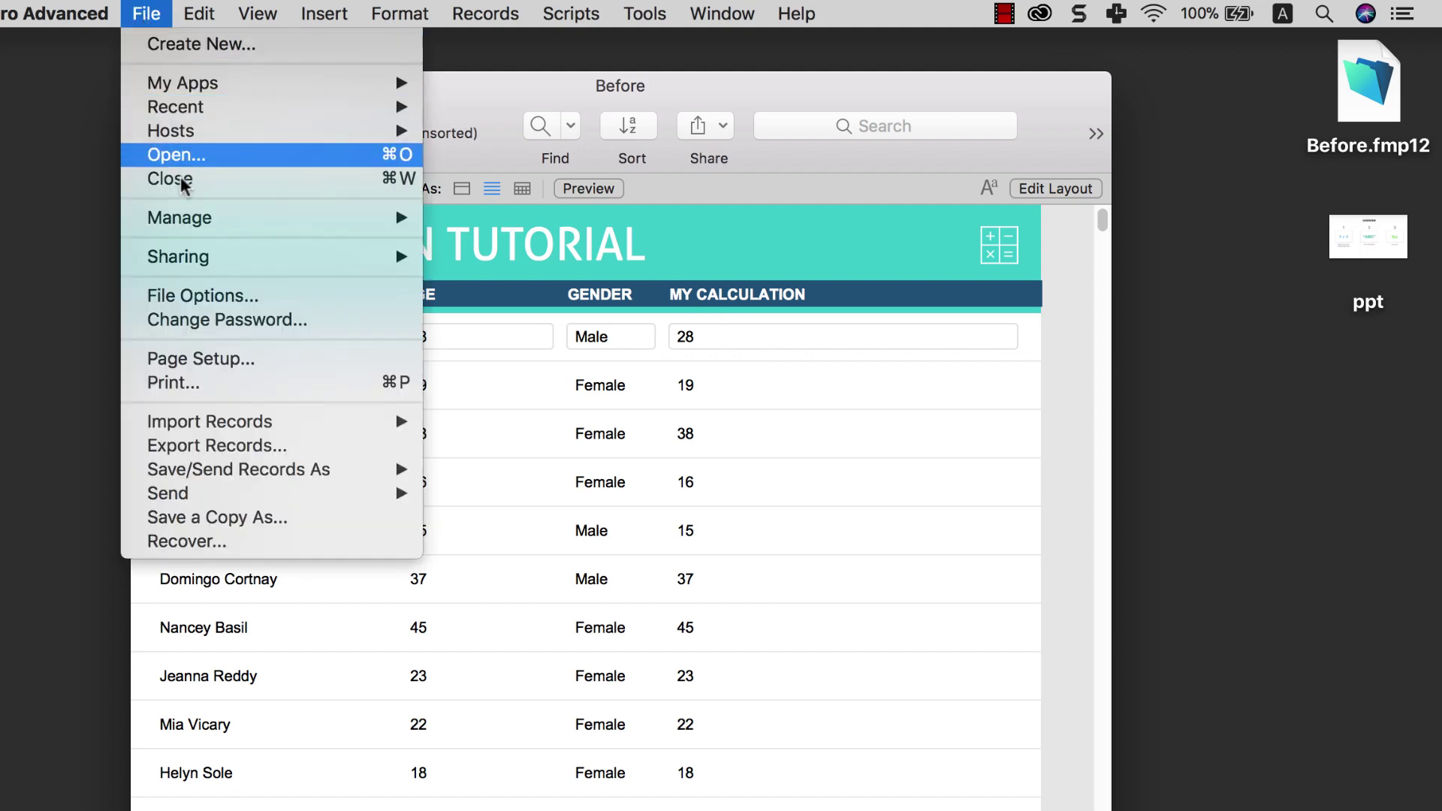
{"action": "mouse_move", "coordinate": [193, 218]}
{"action": "left_click", "coordinate": [449, 217]}
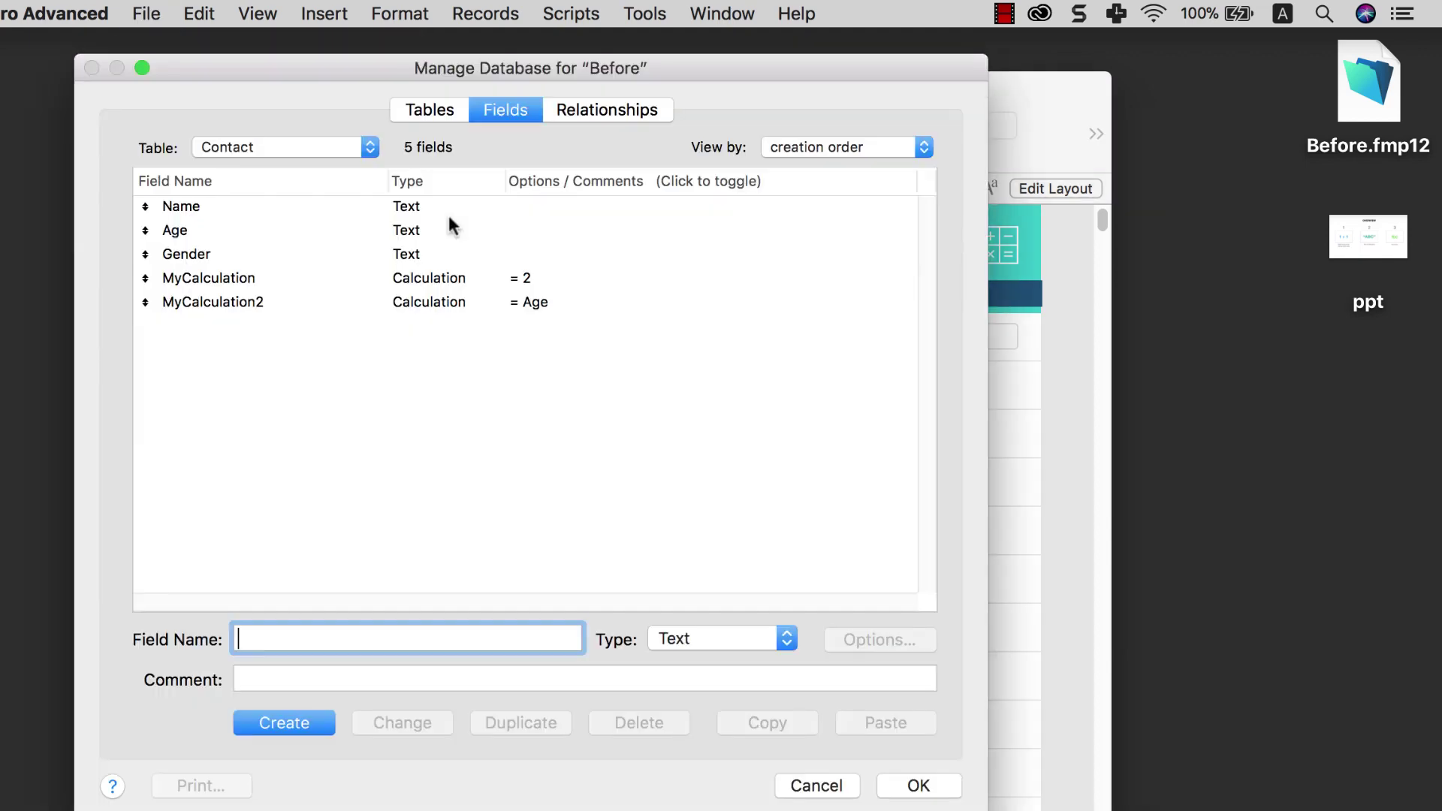
{"action": "double_click", "coordinate": [525, 304]}
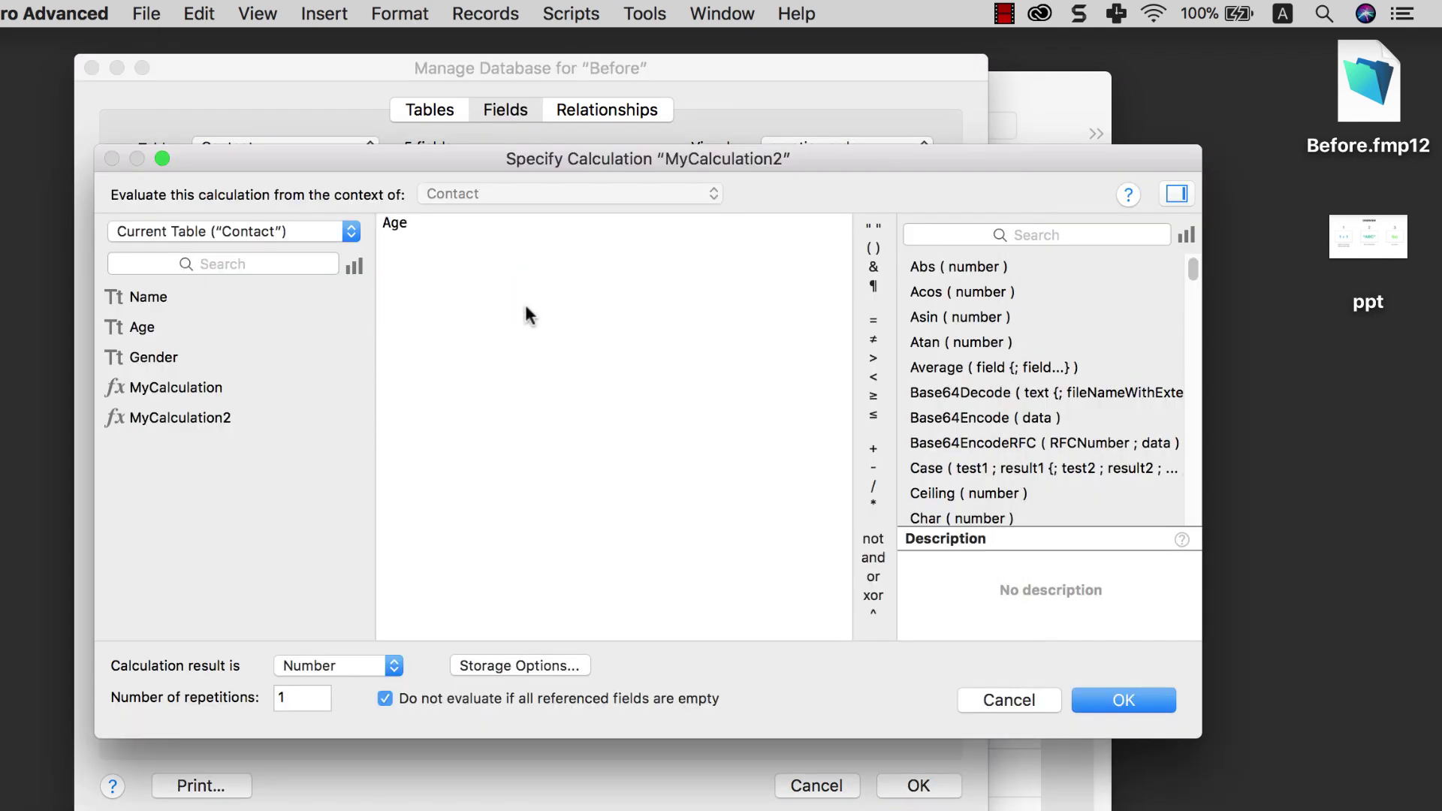
{"action": "left_click", "coordinate": [562, 256]}
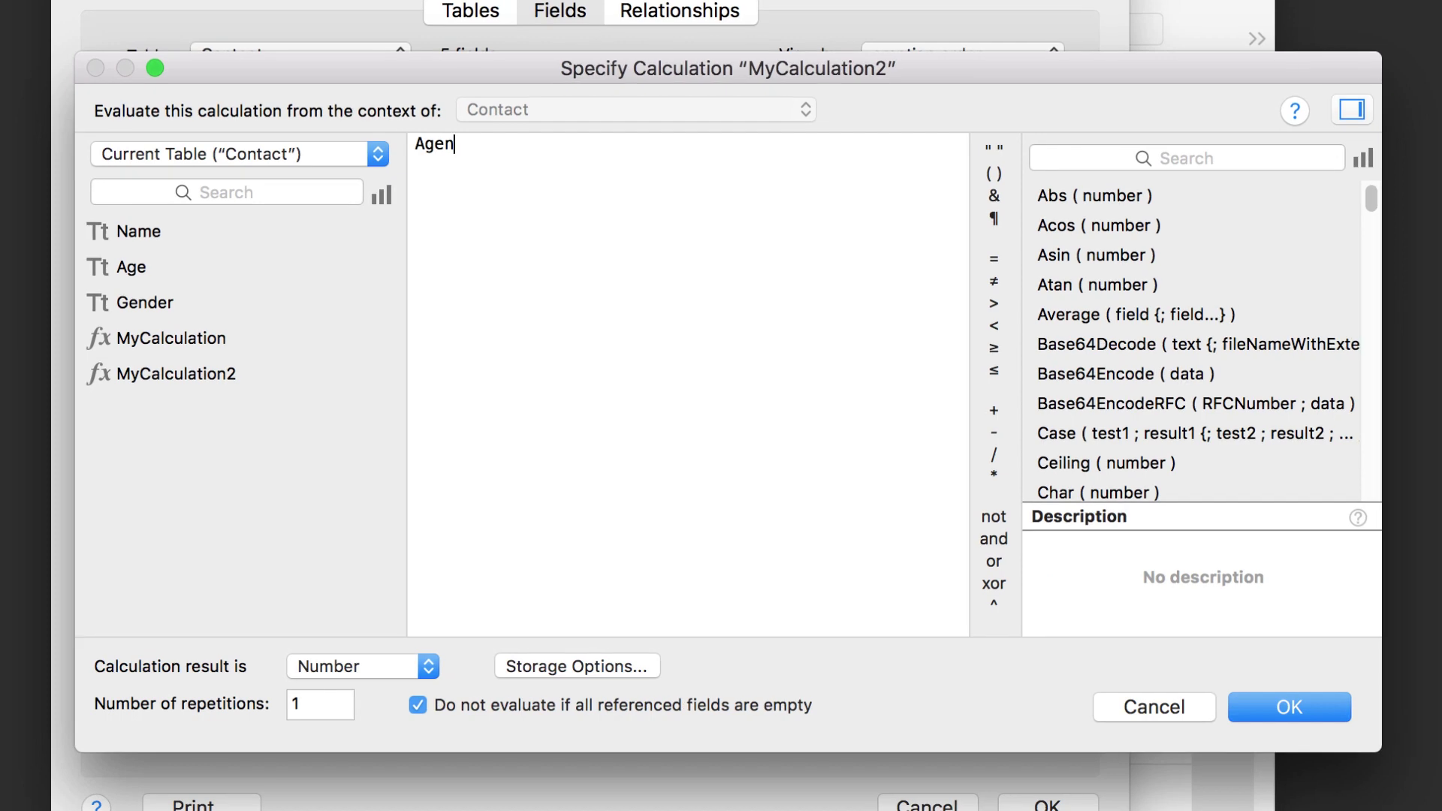
{"action": "type", "text": "* 2"}
{"action": "left_click", "coordinate": [1285, 708]}
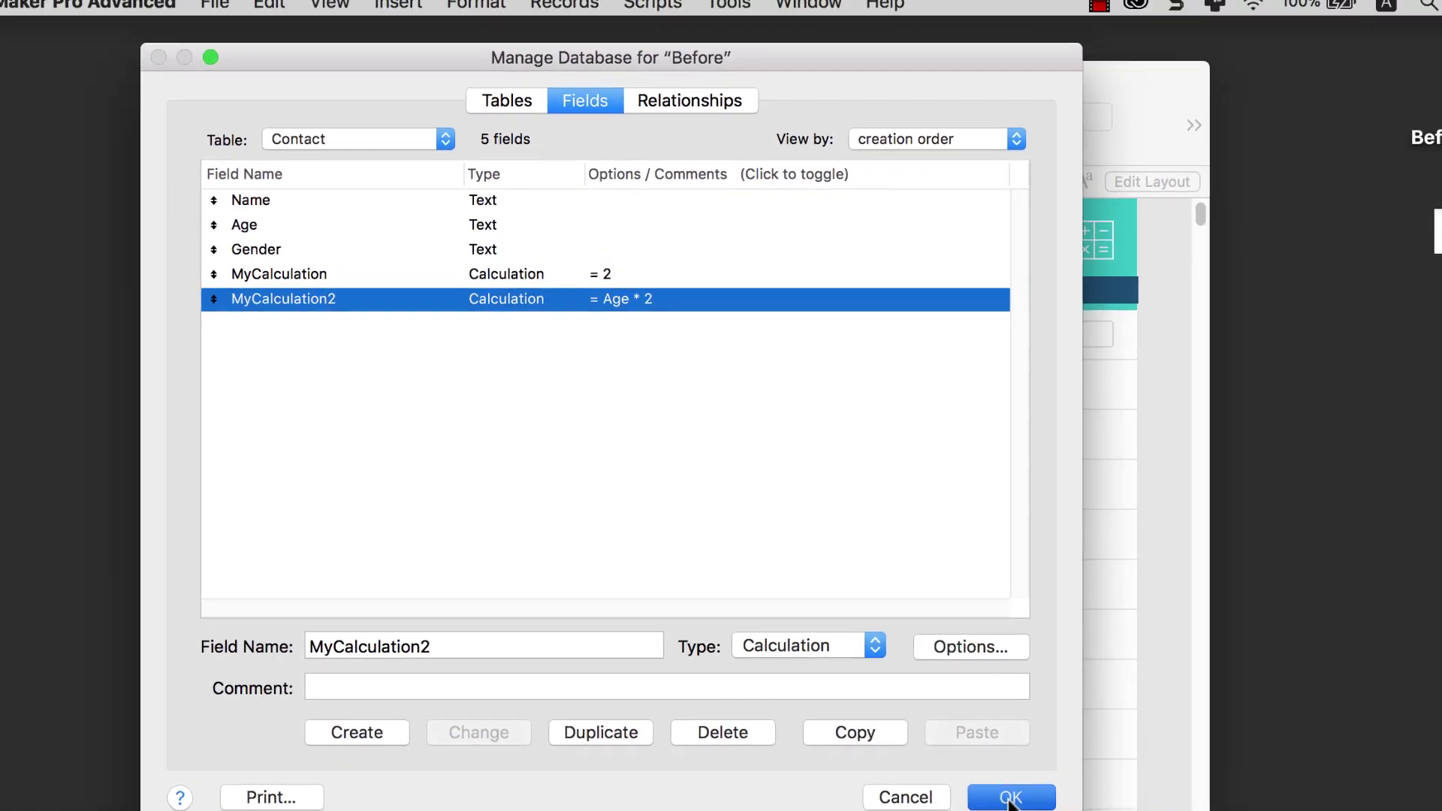
{"action": "key", "text": "Return"}
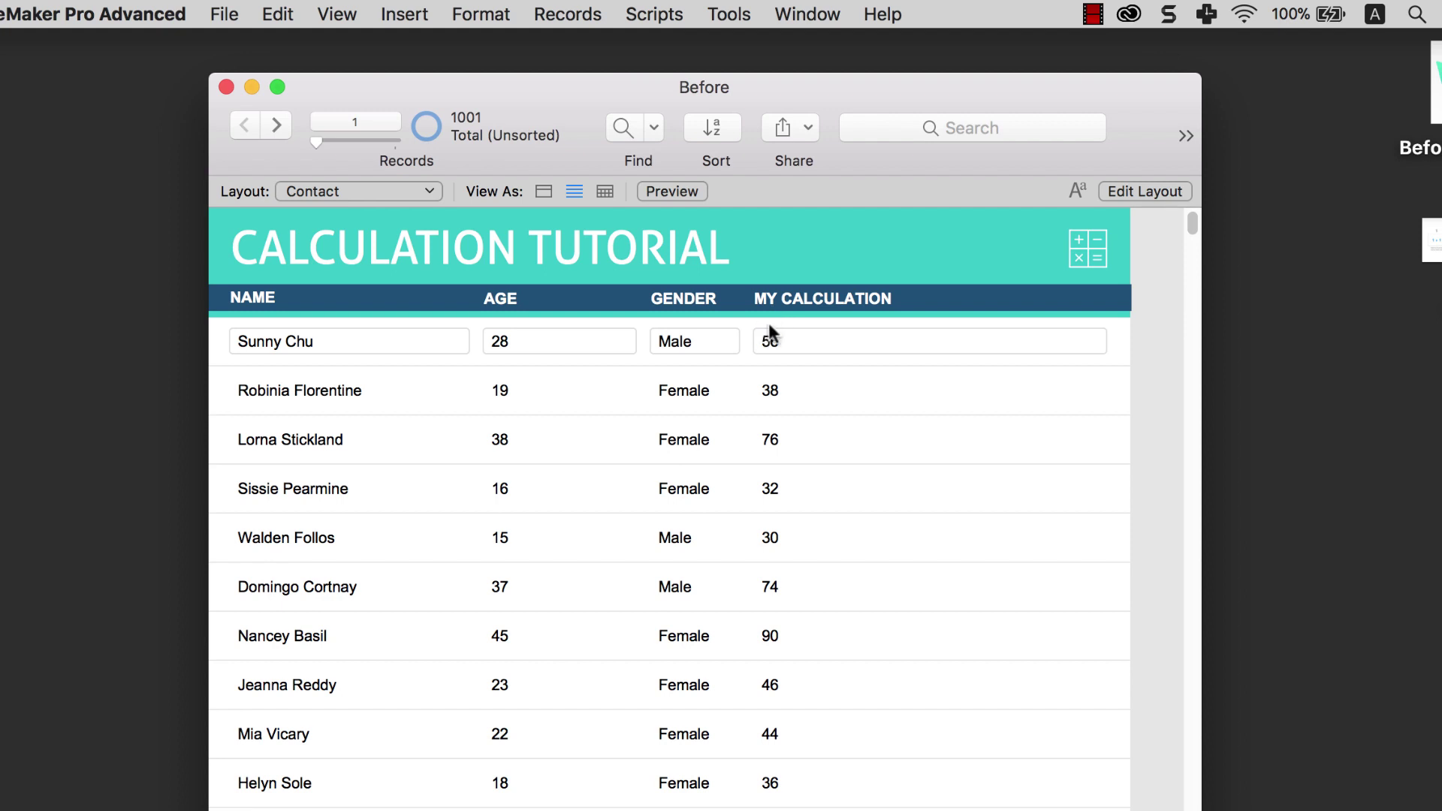
Step: Reopen the MyCalculation2 formula and qualify the Age reference with its table name, making the formula Contact::Age * 2
{"action": "left_click", "coordinate": [232, 16]}
{"action": "mouse_move", "coordinate": [279, 219]}
{"action": "left_click", "coordinate": [569, 213]}
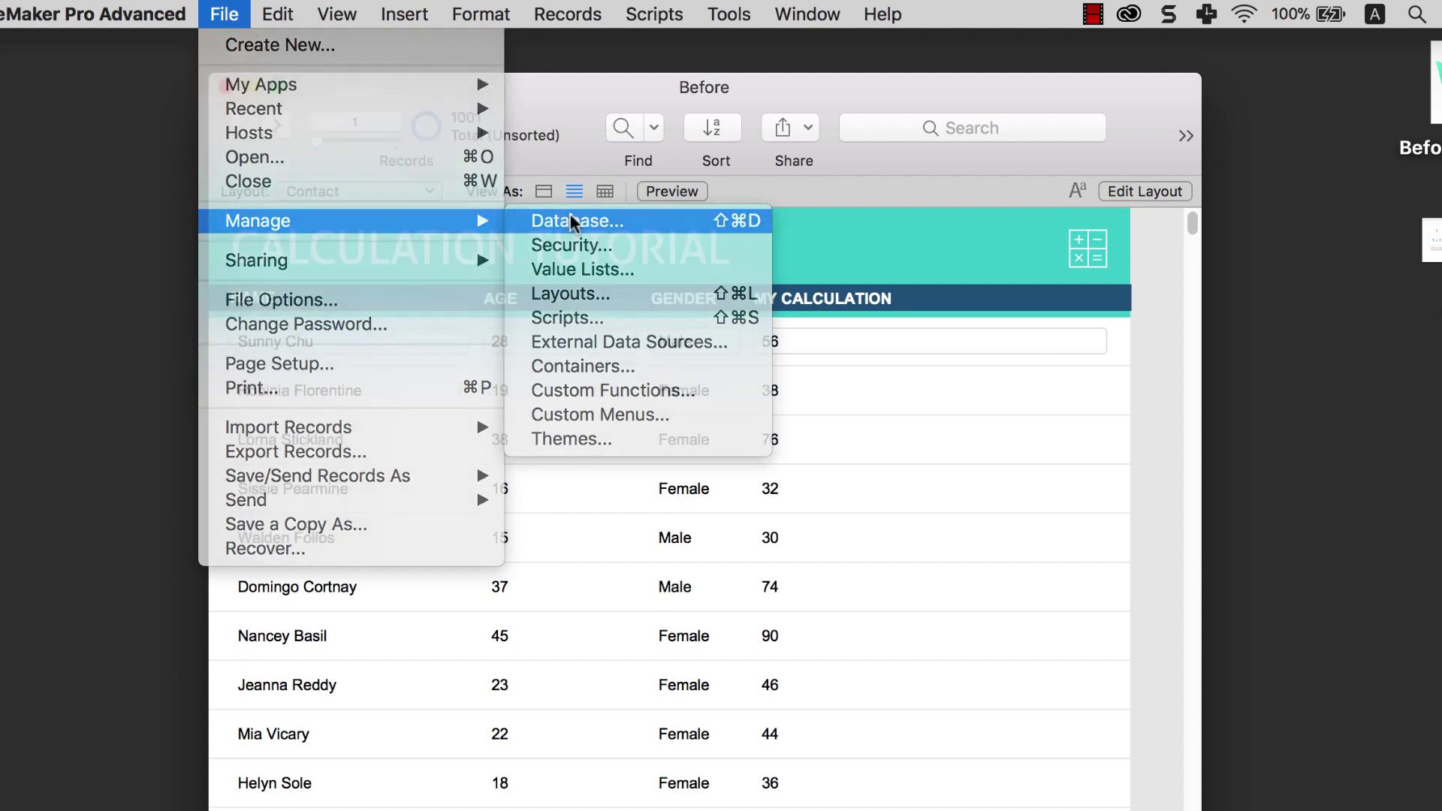
{"action": "left_click", "coordinate": [544, 302]}
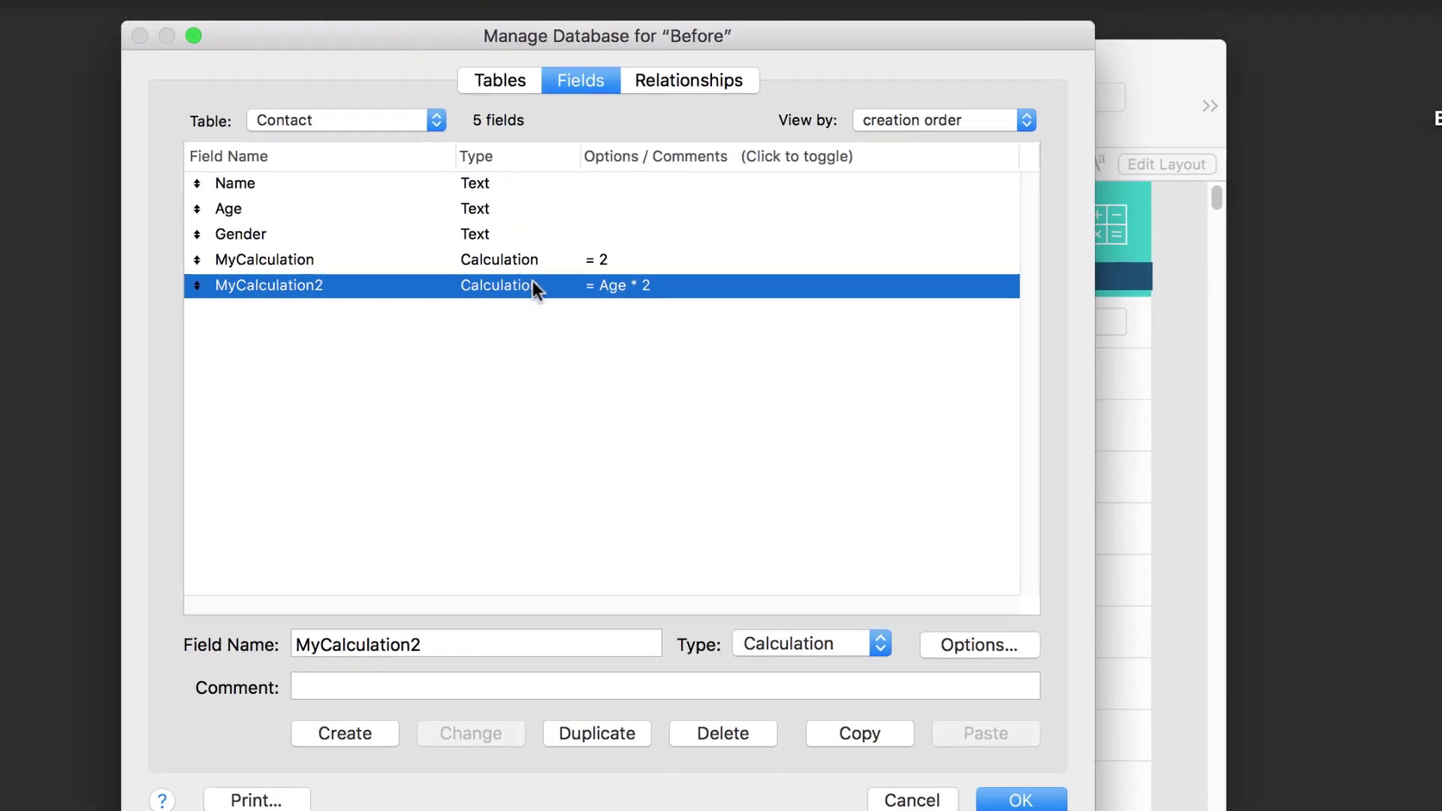
{"action": "double_click", "coordinate": [535, 286]}
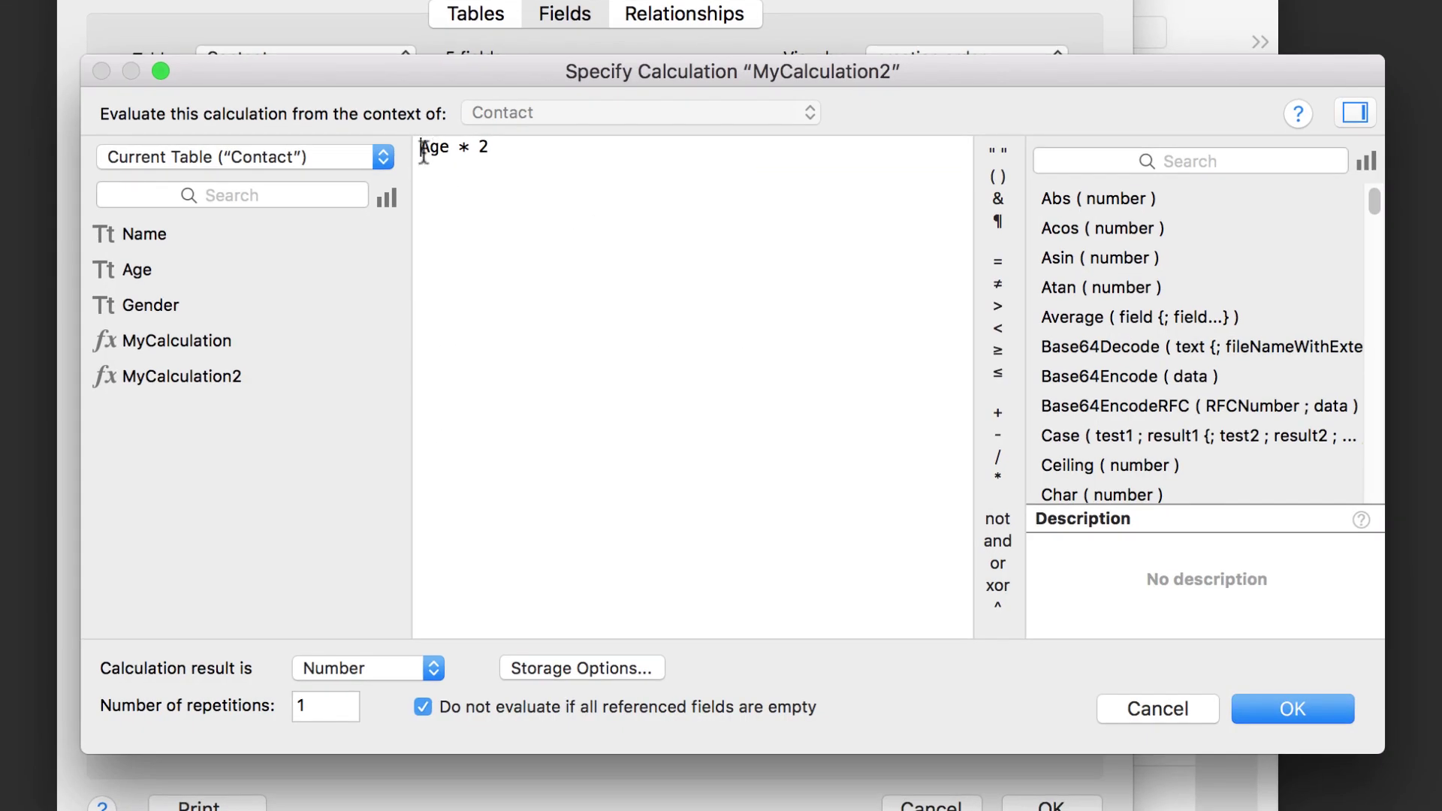
{"action": "double_click", "coordinate": [423, 150]}
{"action": "left_click", "coordinate": [502, 182]}
{"action": "left_click_drag", "start_coordinate": [419, 147], "coordinate": [451, 147]}
{"action": "left_click", "coordinate": [492, 148]}
{"action": "left_click", "coordinate": [422, 146]}
{"action": "double_click", "coordinate": [421, 147]}
{"action": "key", "text": "Left"}
{"action": "type", "text": "Contact::"}
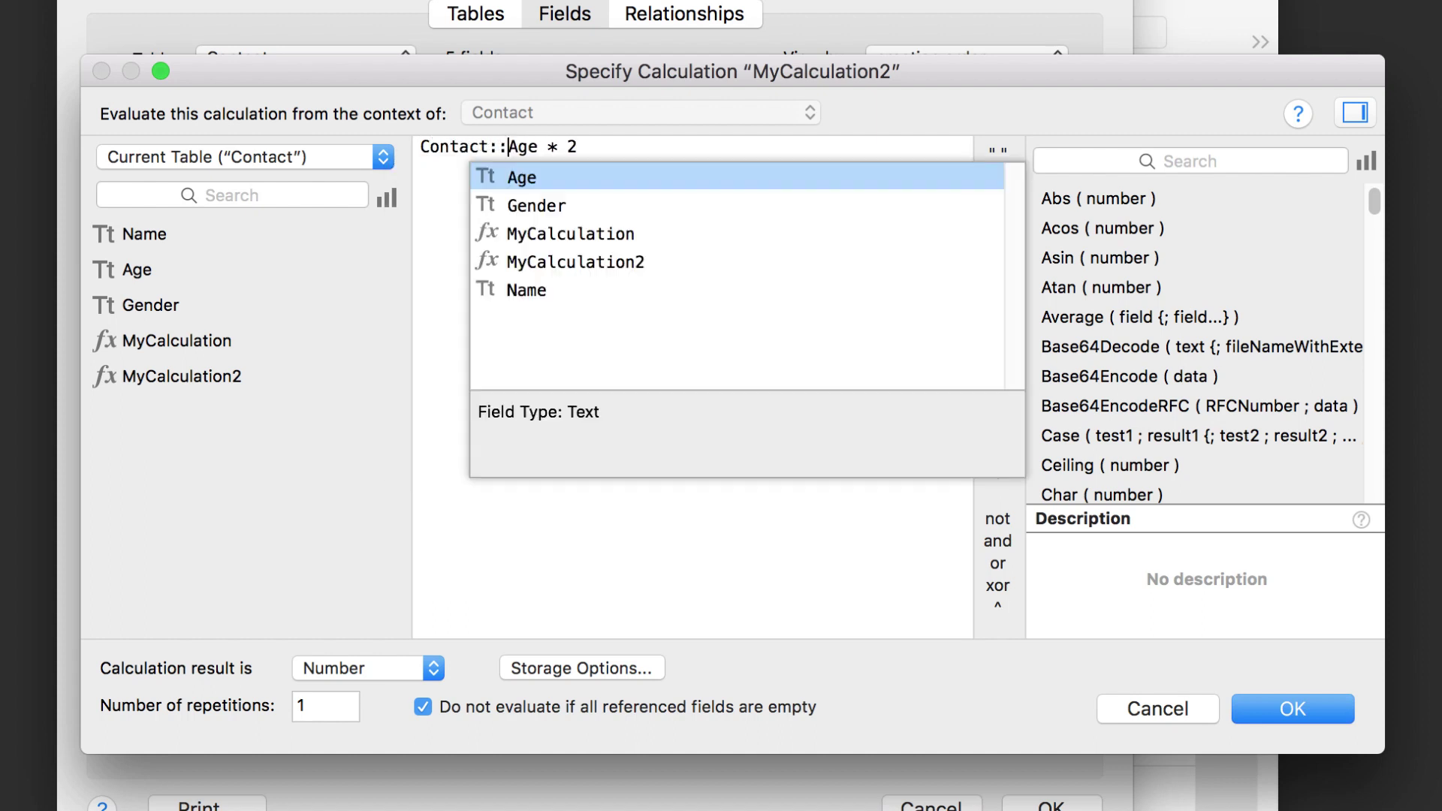
Step: Review the table and field parts of the Contact::Age reference, and accept the MyCalculation2 formula
{"action": "left_click", "coordinate": [494, 145]}
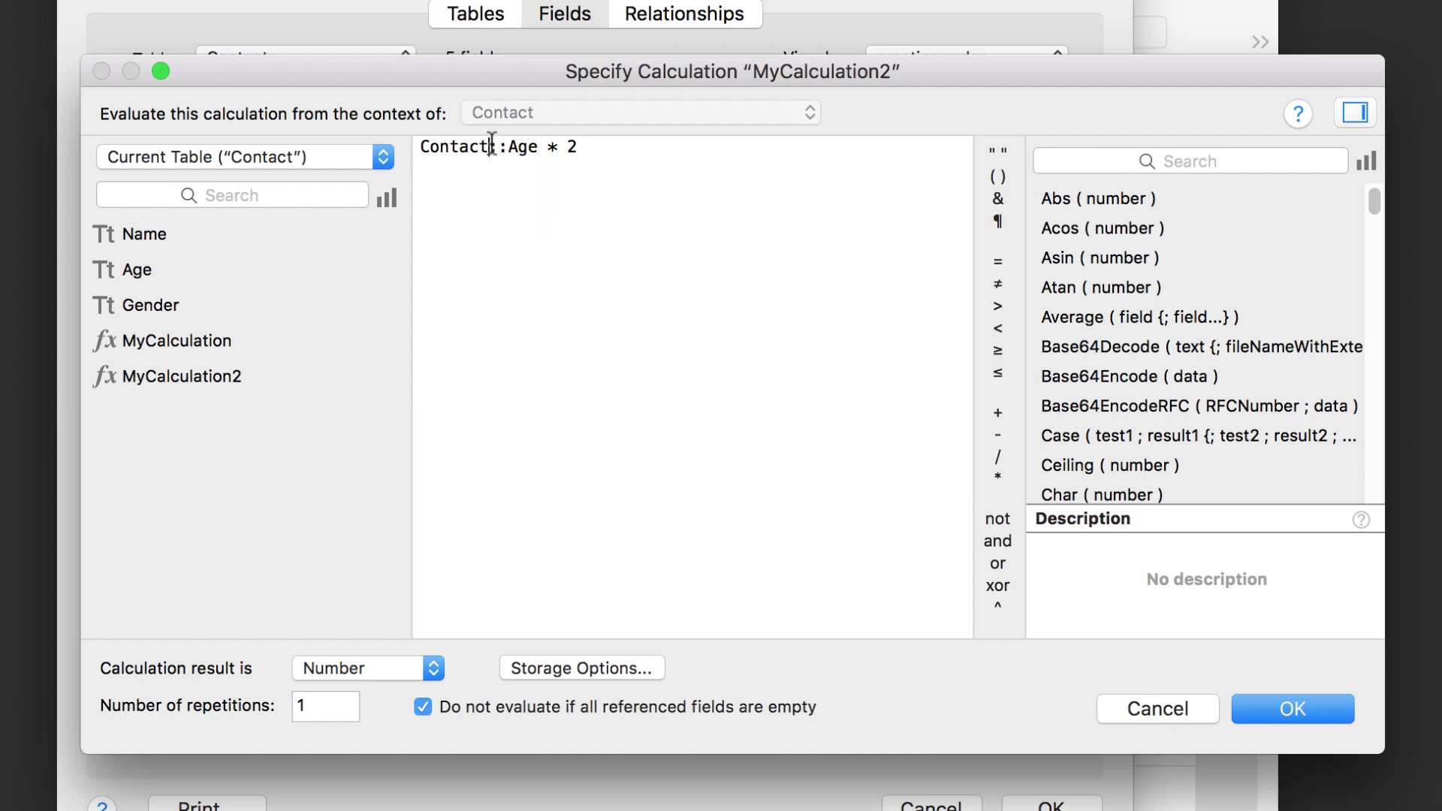
{"action": "double_click", "coordinate": [454, 145]}
{"action": "left_click", "coordinate": [494, 146]}
{"action": "left_click_drag", "start_coordinate": [489, 147], "coordinate": [418, 148]}
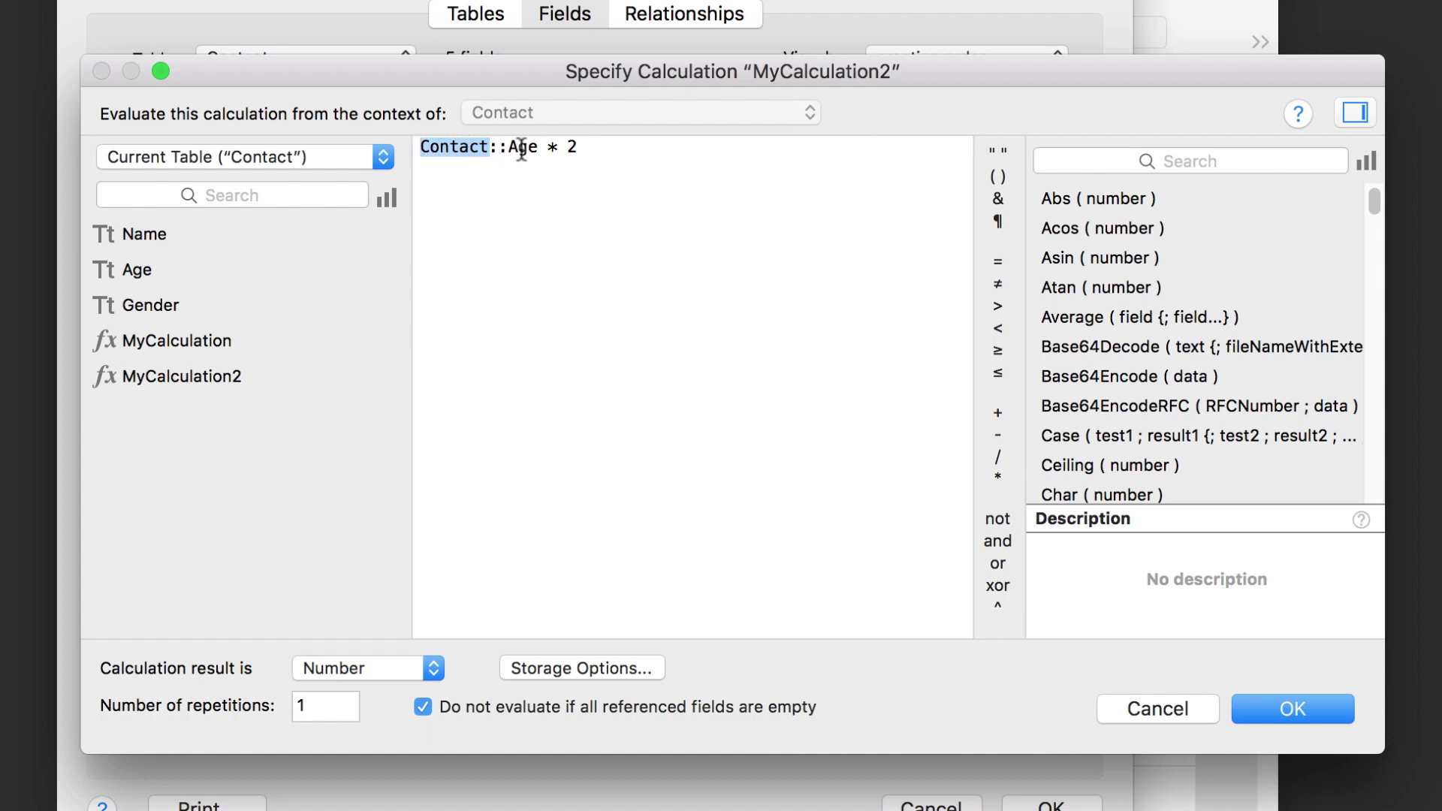
{"action": "left_click_drag", "start_coordinate": [508, 148], "coordinate": [535, 148]}
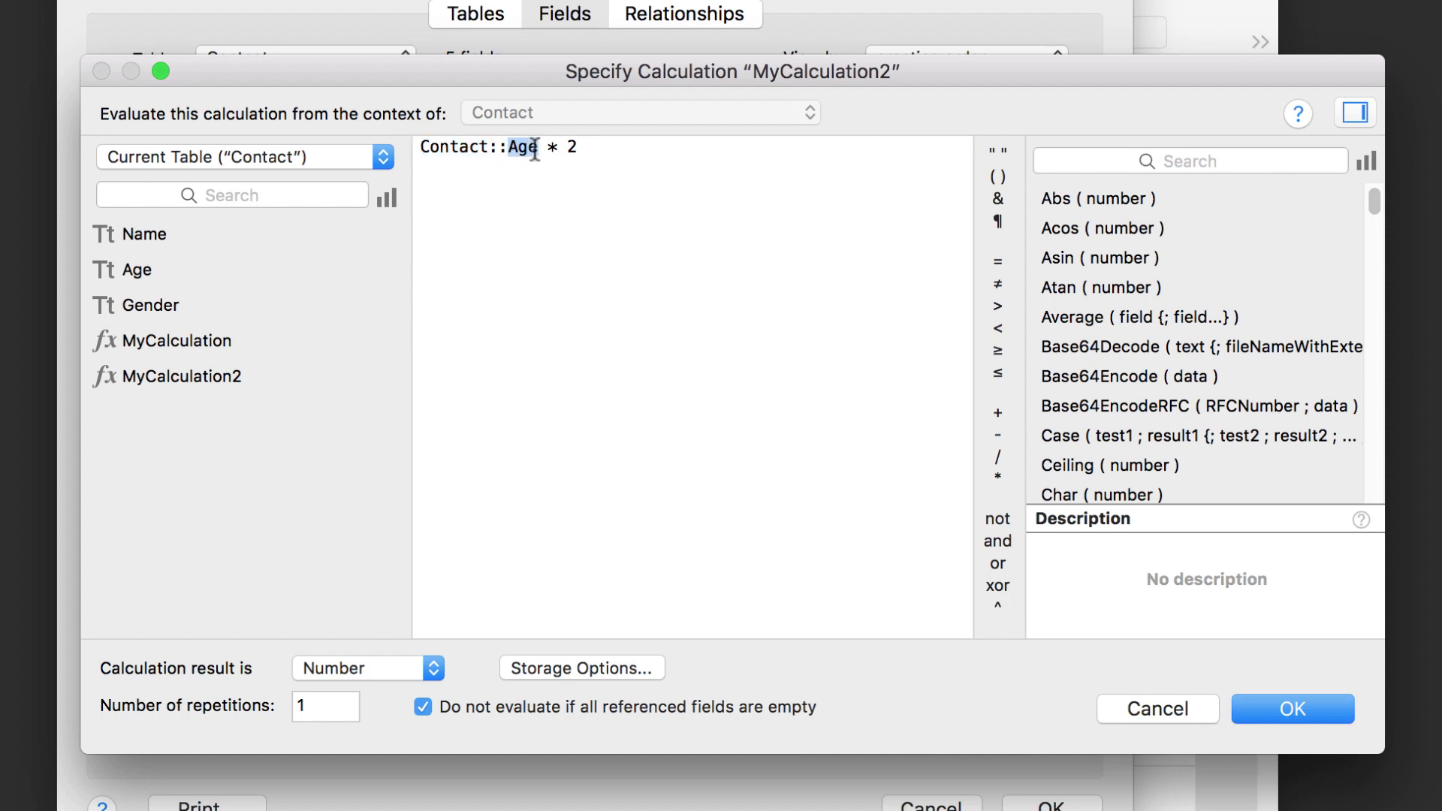
{"action": "left_click", "coordinate": [586, 150]}
{"action": "left_click_drag", "start_coordinate": [538, 148], "coordinate": [418, 143]}
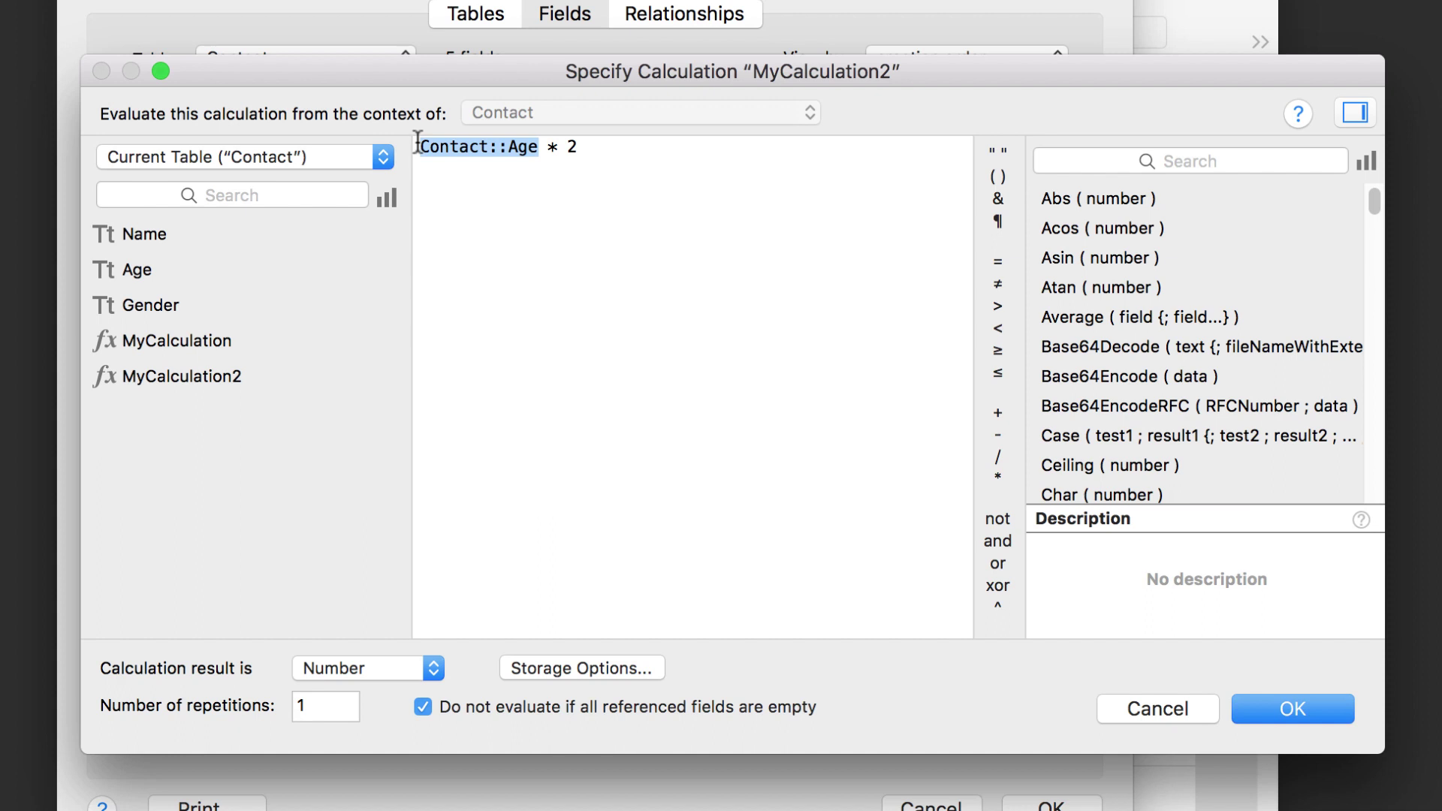
{"action": "left_click", "coordinate": [593, 161]}
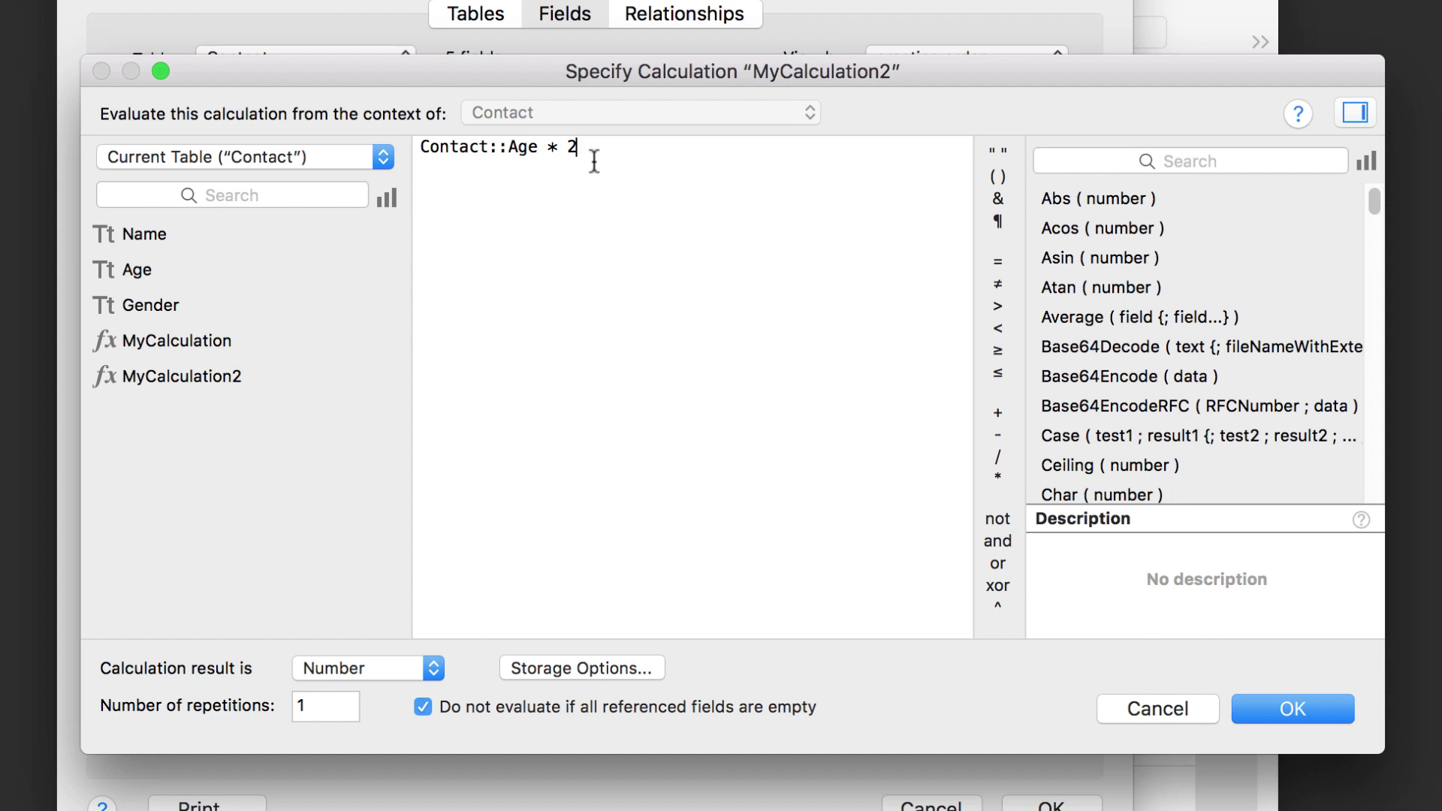
{"action": "left_click", "coordinate": [1313, 708]}
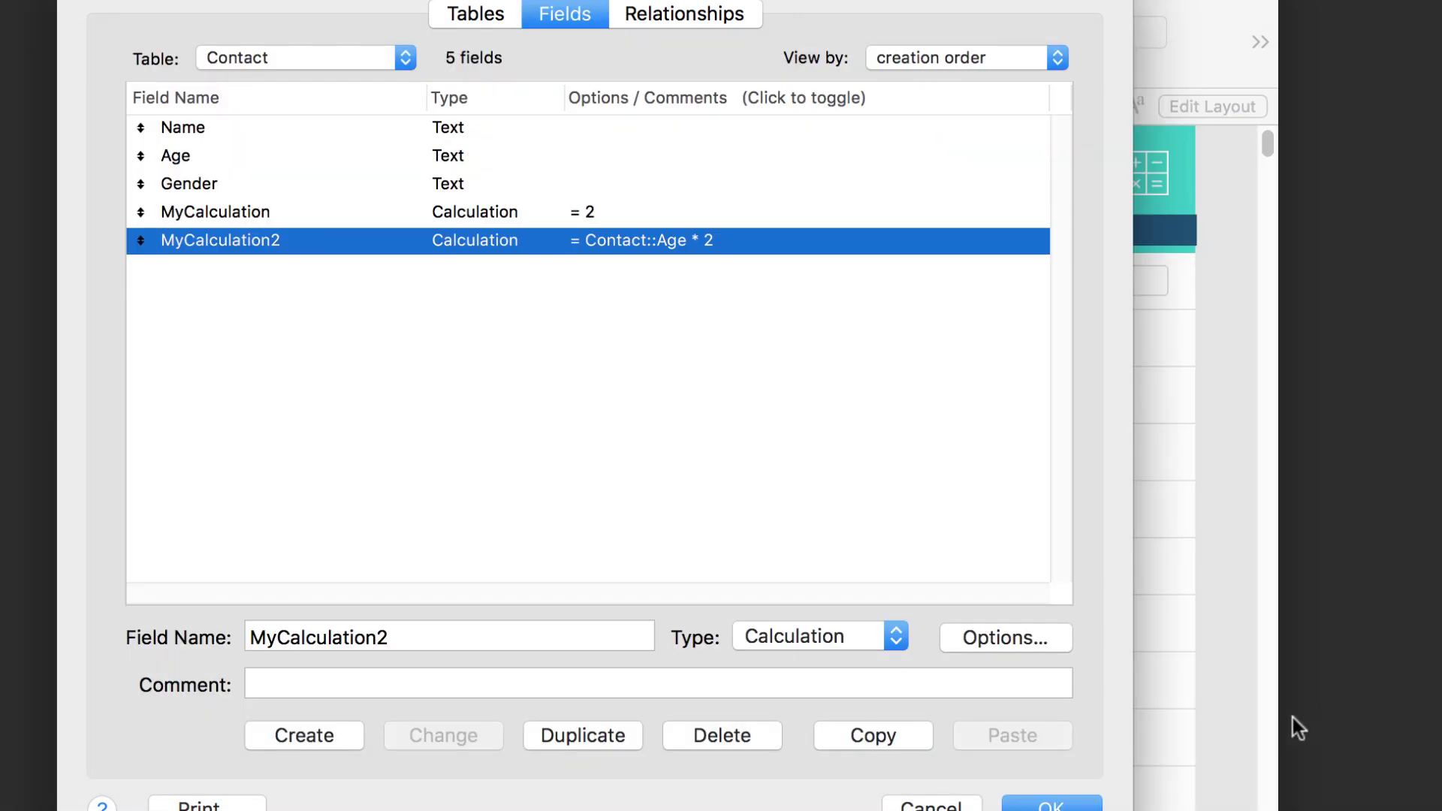
Step: Save the field definitions with the table-qualified formula and return to the Contact records
{"action": "left_click", "coordinate": [1066, 805]}
{"action": "left_click", "coordinate": [1184, 535]}
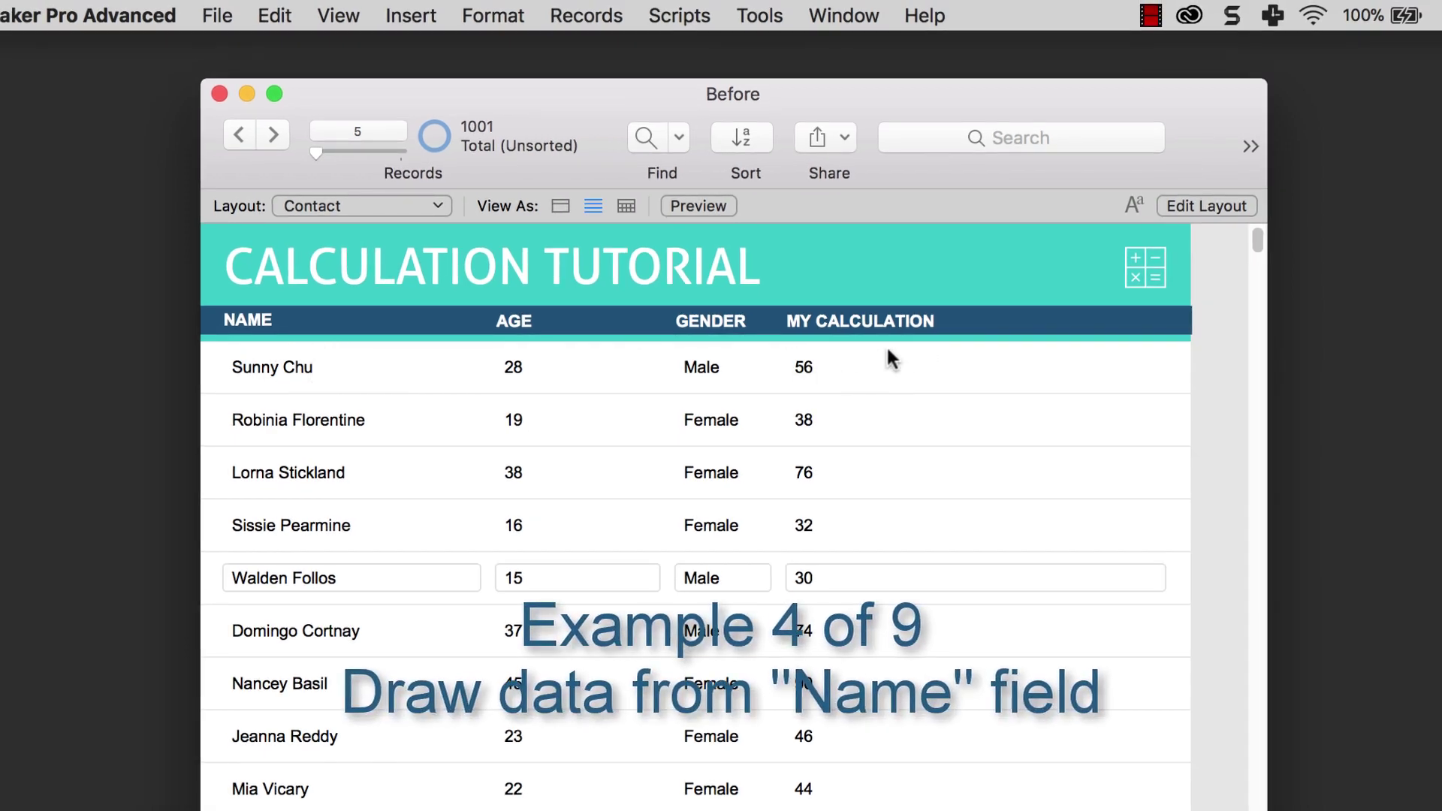
Step: Duplicate the MyCalculation2 field in the database's field definitions and rename the copy MyCalculation3
{"action": "left_click", "coordinate": [225, 19]}
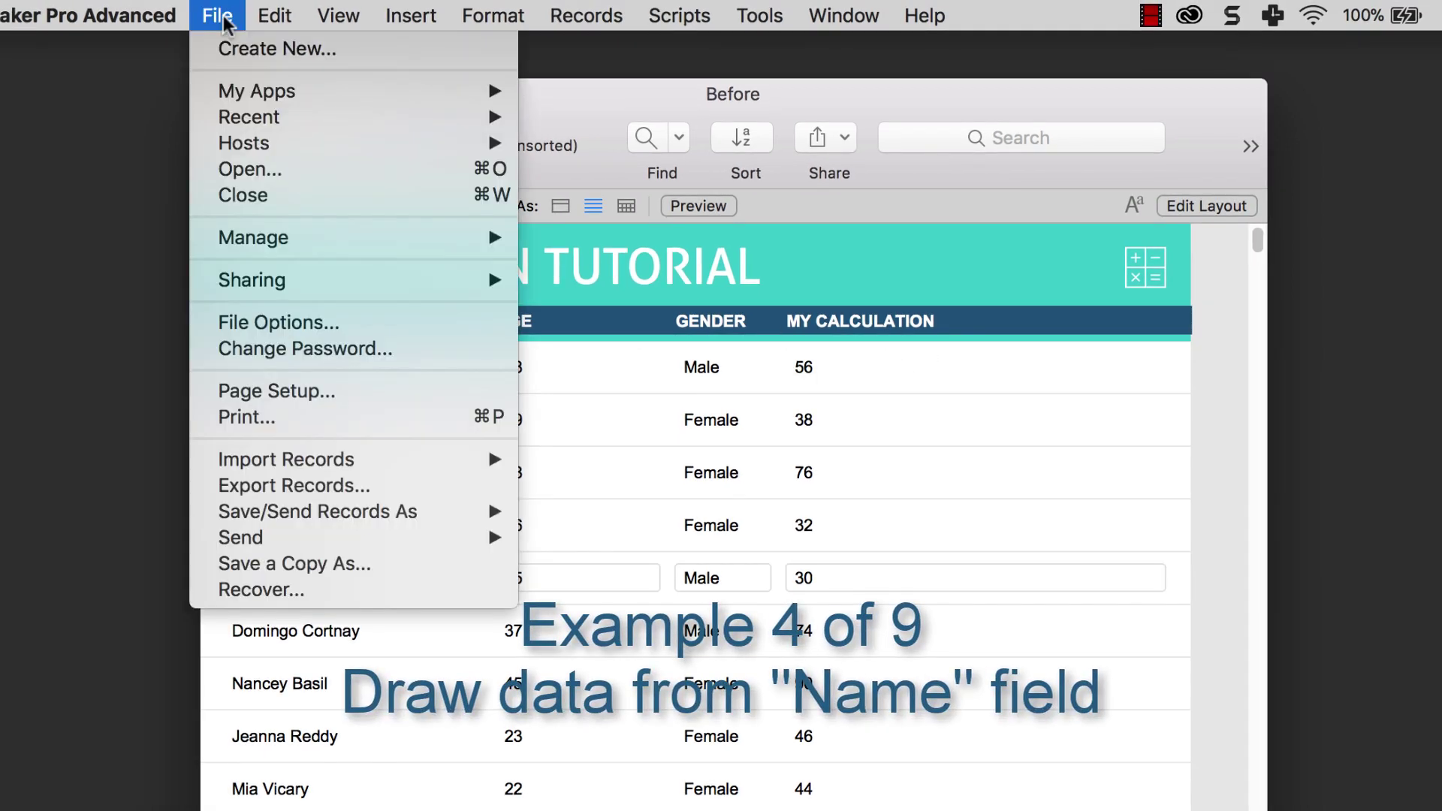
{"action": "mouse_move", "coordinate": [481, 237]}
{"action": "left_click", "coordinate": [582, 239]}
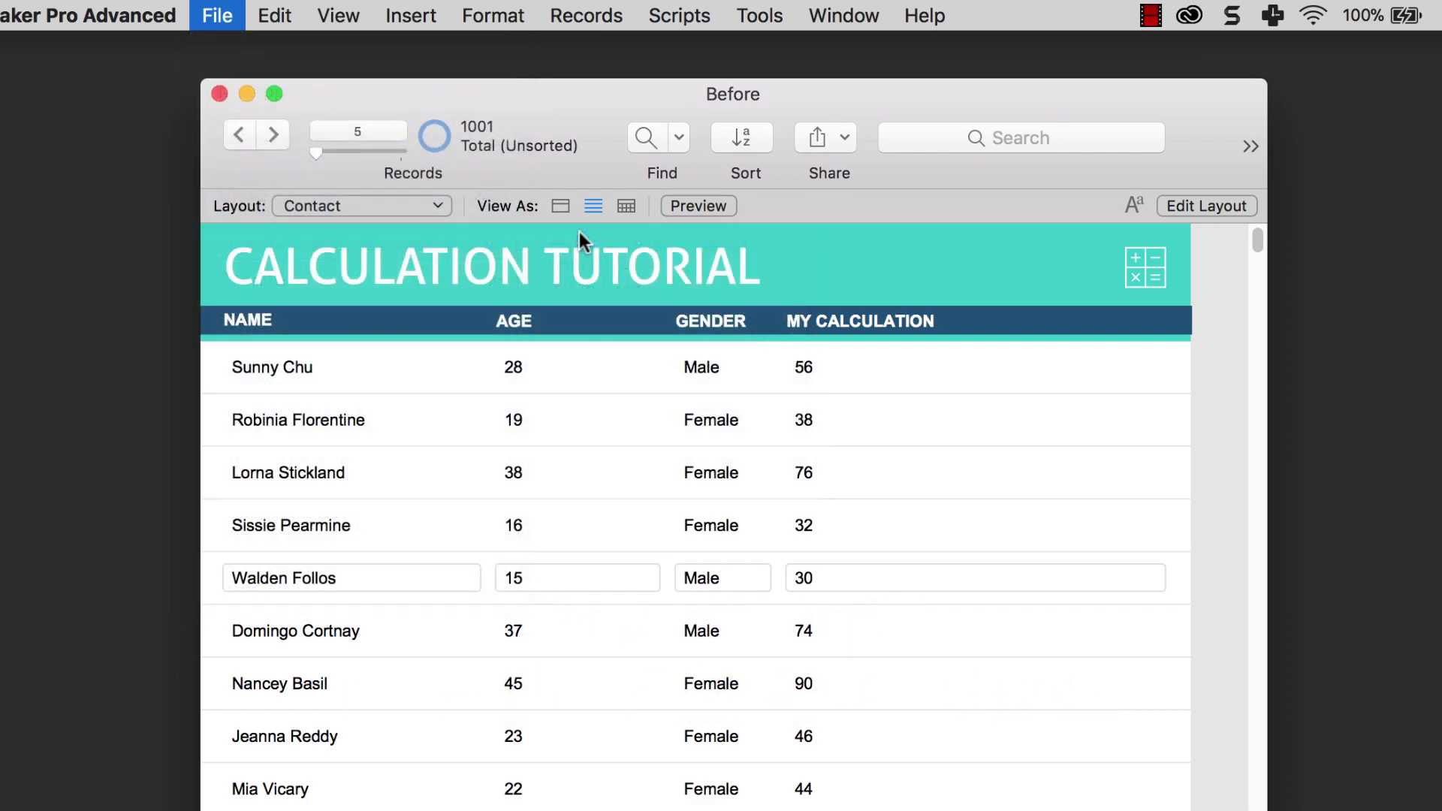
{"action": "left_click", "coordinate": [446, 329]}
{"action": "left_click", "coordinate": [625, 787]}
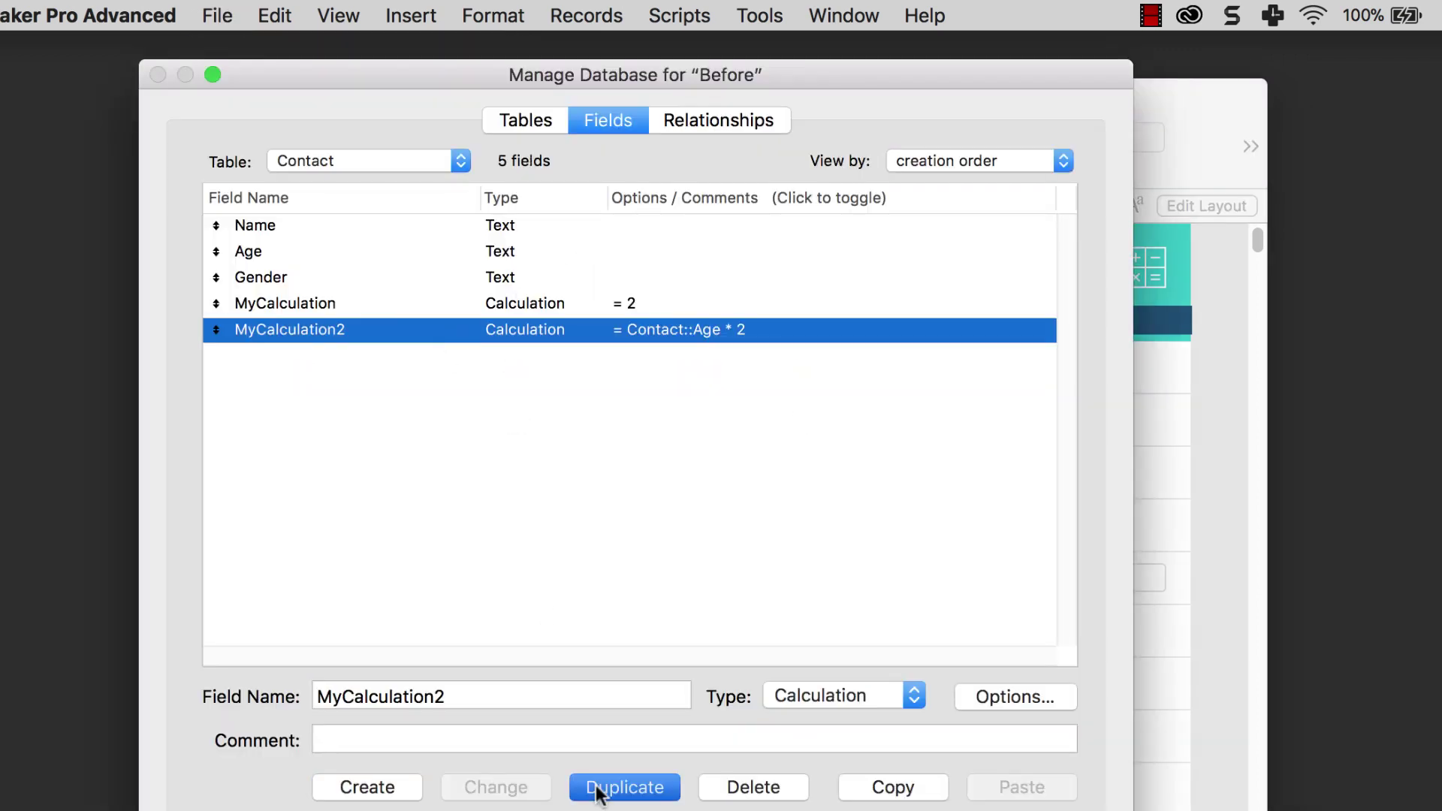
{"action": "left_click", "coordinate": [454, 694]}
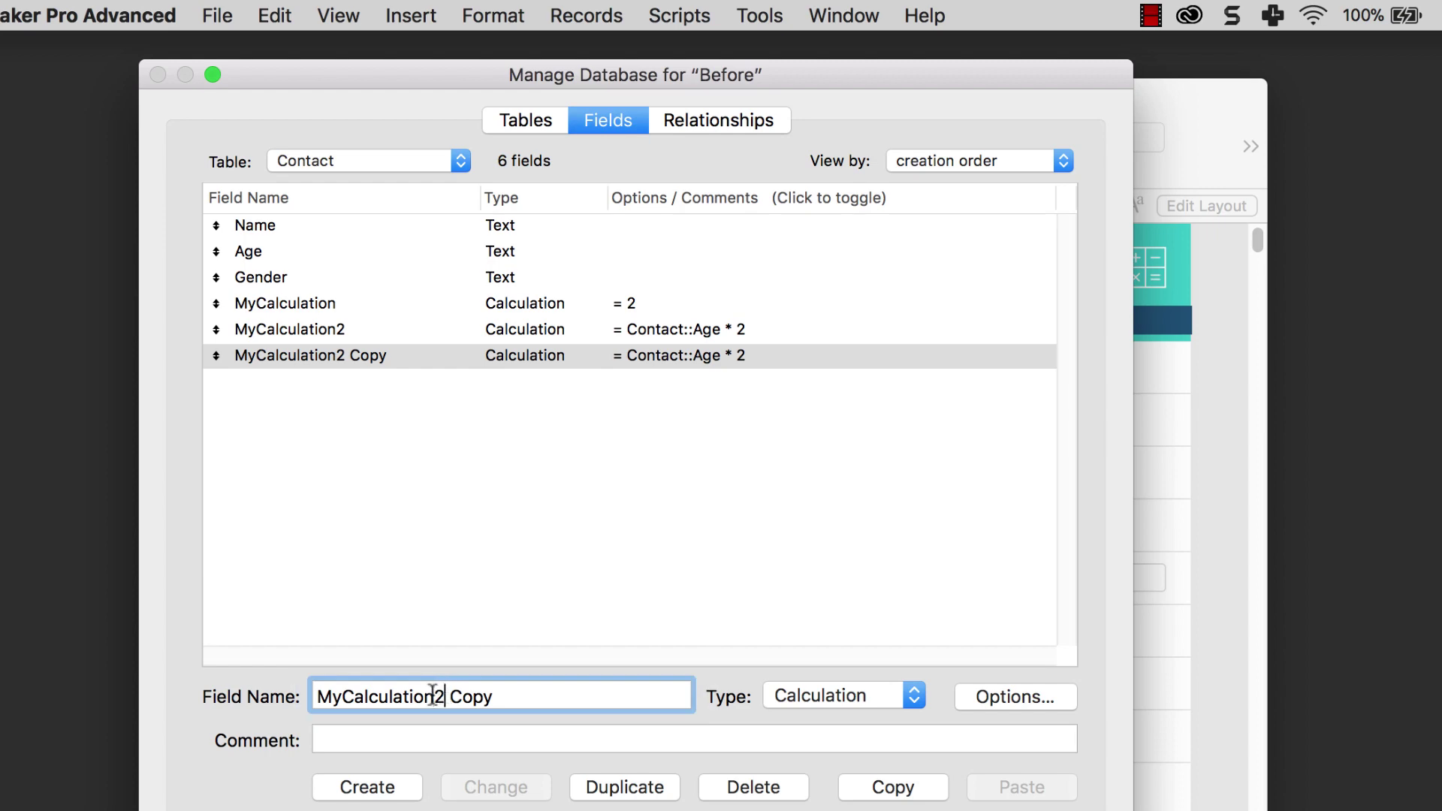
{"action": "left_click_drag", "start_coordinate": [433, 696], "coordinate": [537, 694]}
{"action": "type", "text": "3"}
{"action": "left_click", "coordinate": [502, 774]}
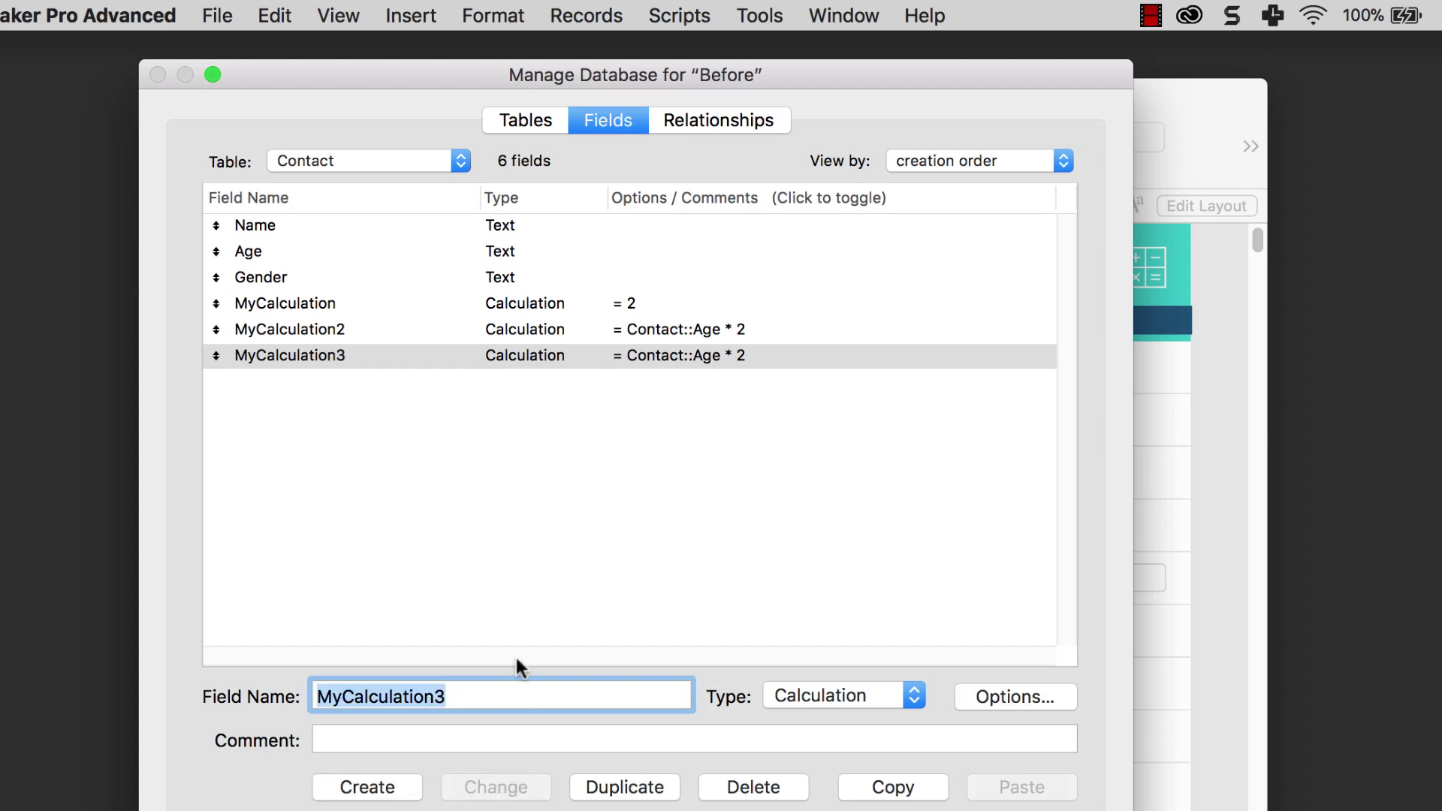
Step: Replace the MyCalculation3 formula with Contact::Name
{"action": "left_click", "coordinate": [548, 362]}
{"action": "double_click", "coordinate": [548, 362]}
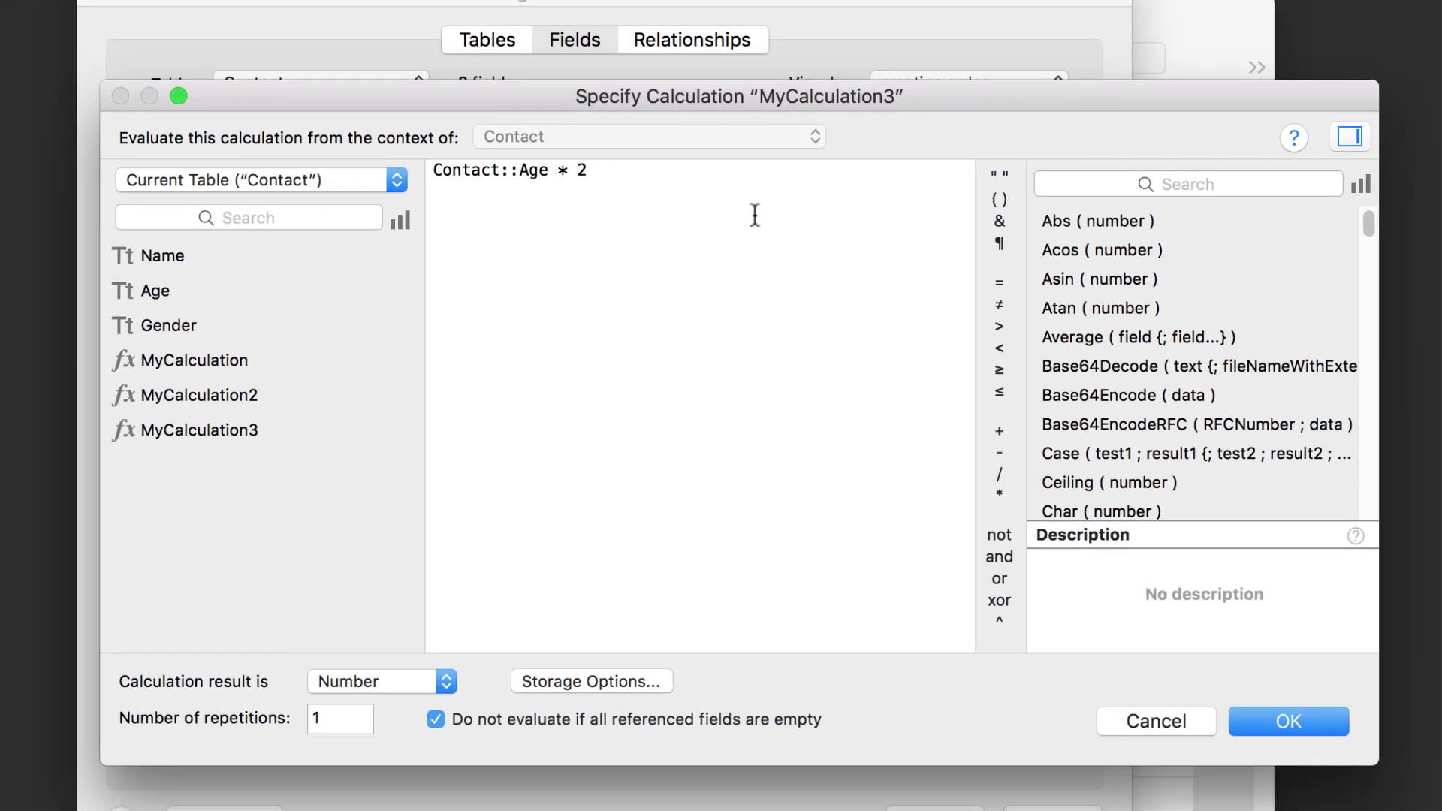
{"action": "left_click_drag", "start_coordinate": [752, 241], "coordinate": [421, 233]}
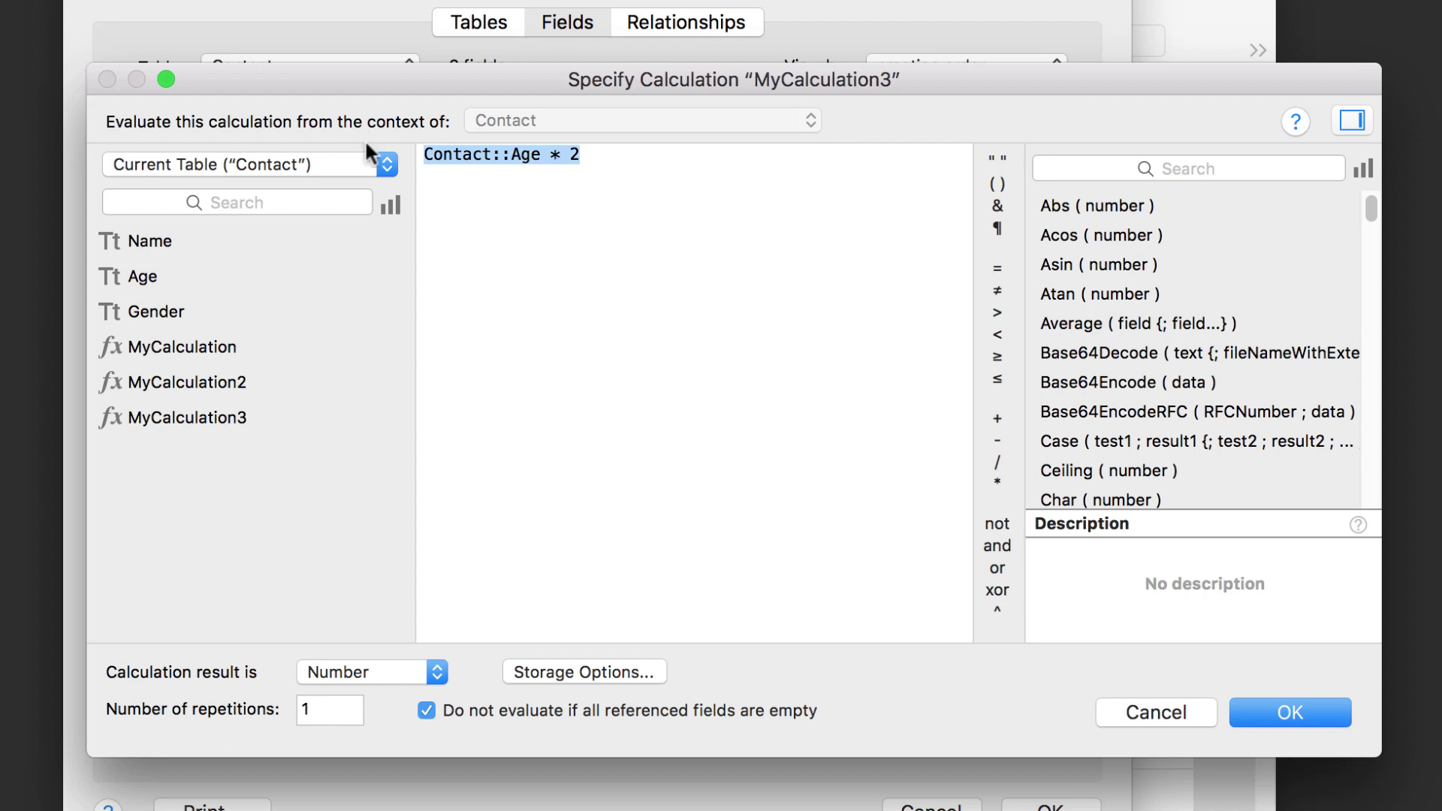
{"action": "type", "text": "Cont"}
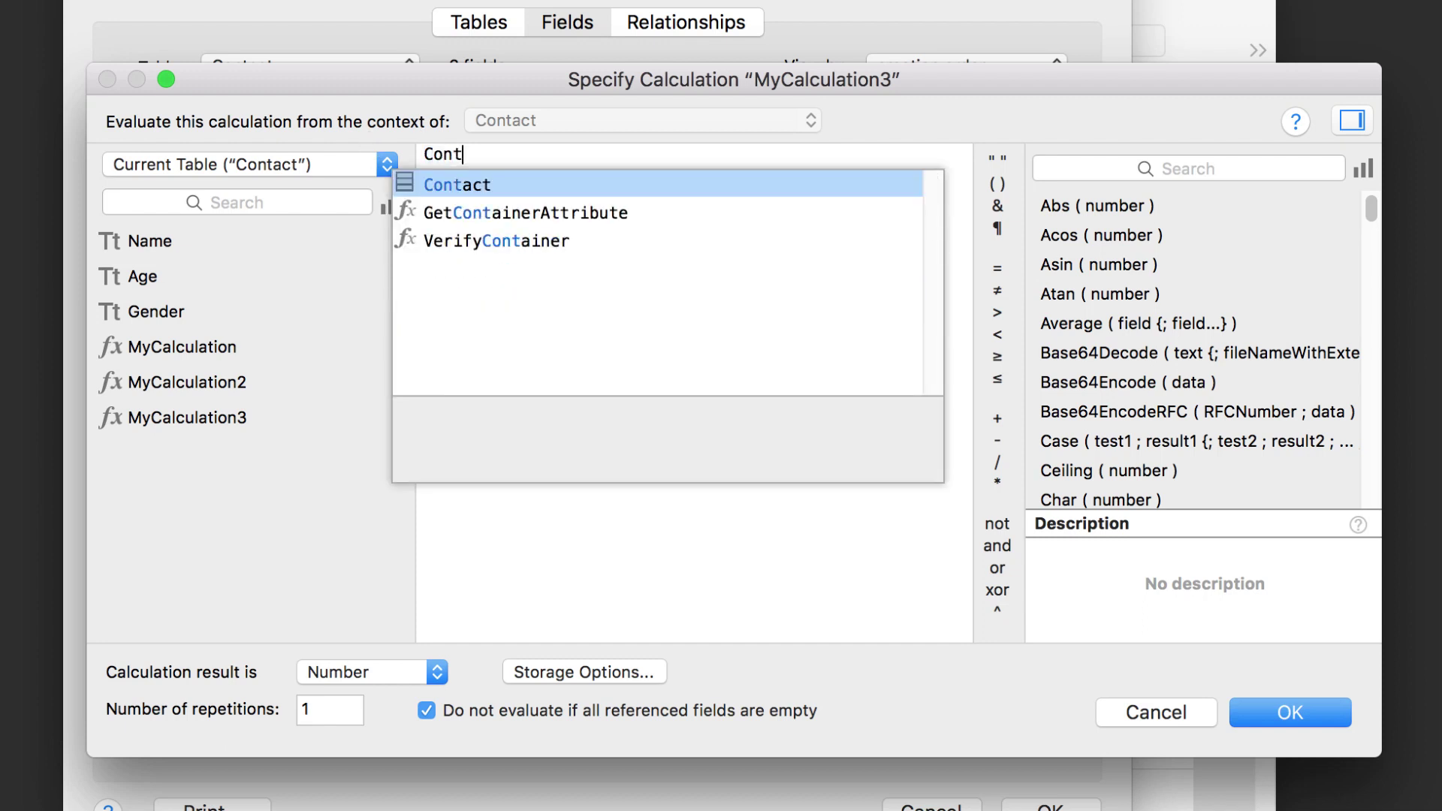
{"action": "type", "text": "act::Name"}
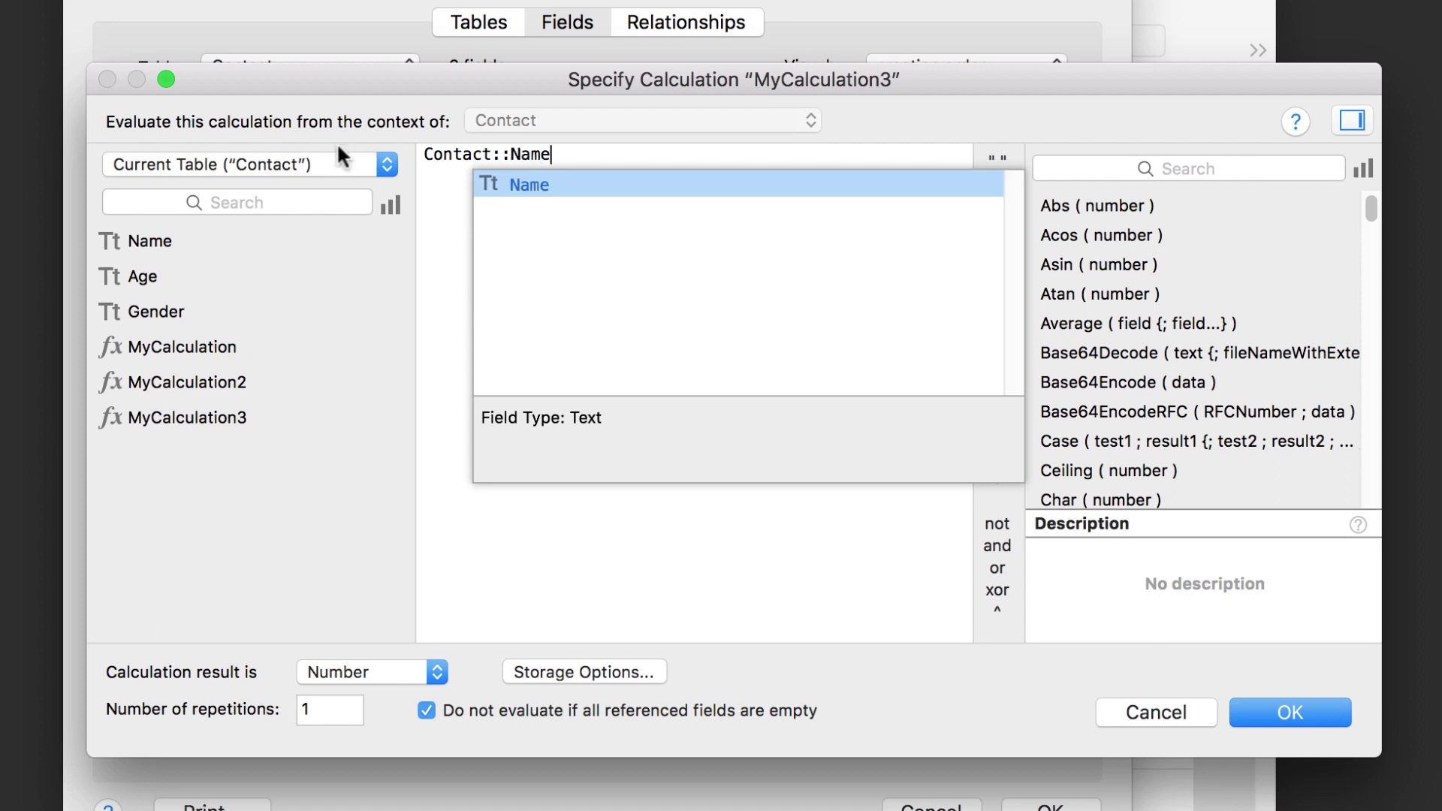
{"action": "key", "text": "Escape"}
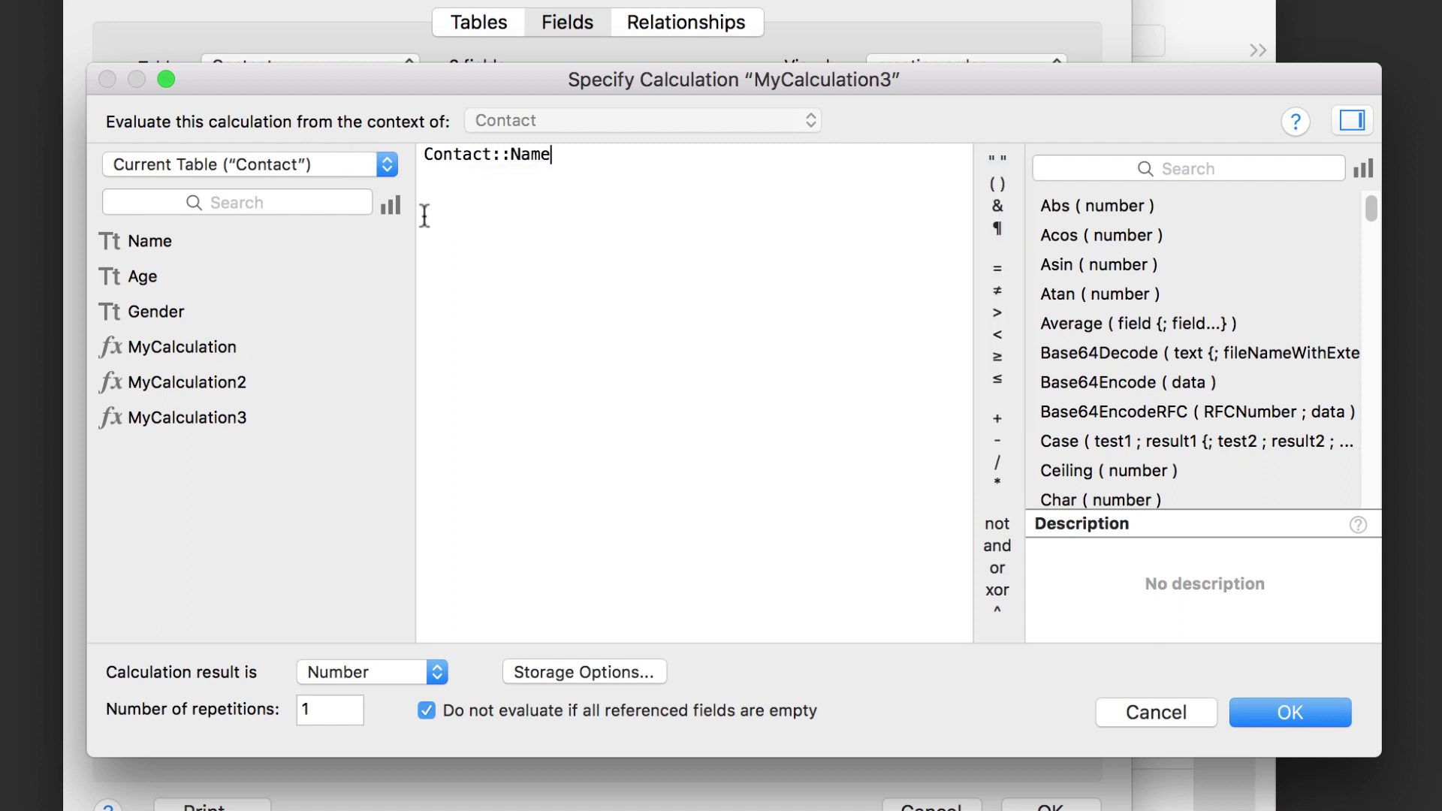
Step: Set the MyCalculation3 calculation result to Text, accept the formula and save the field definitions
{"action": "left_click_drag", "start_coordinate": [509, 154], "coordinate": [611, 155]}
{"action": "left_click_drag", "start_coordinate": [492, 158], "coordinate": [356, 149]}
{"action": "left_click", "coordinate": [482, 192]}
{"action": "left_click", "coordinate": [402, 670]}
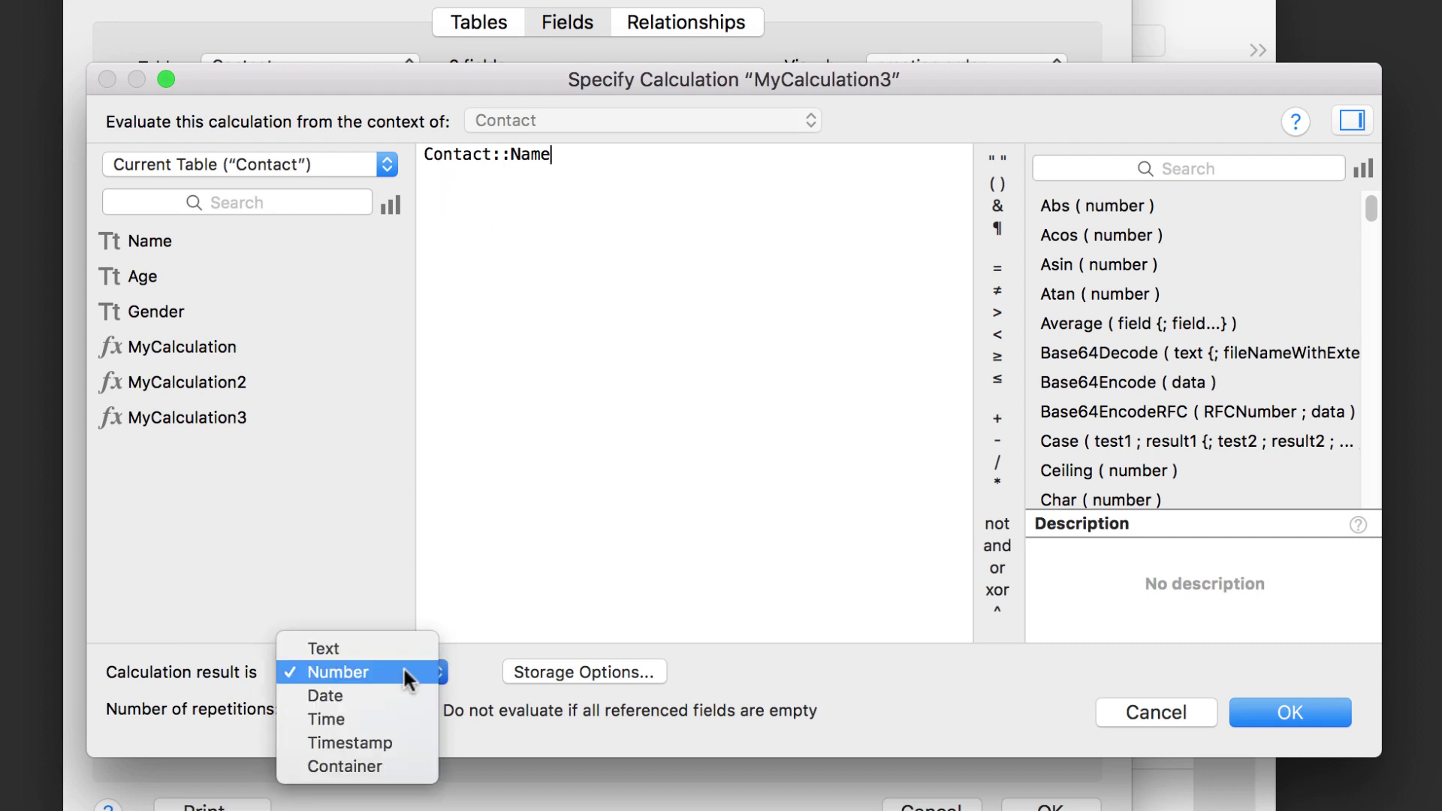
{"action": "left_click", "coordinate": [402, 648]}
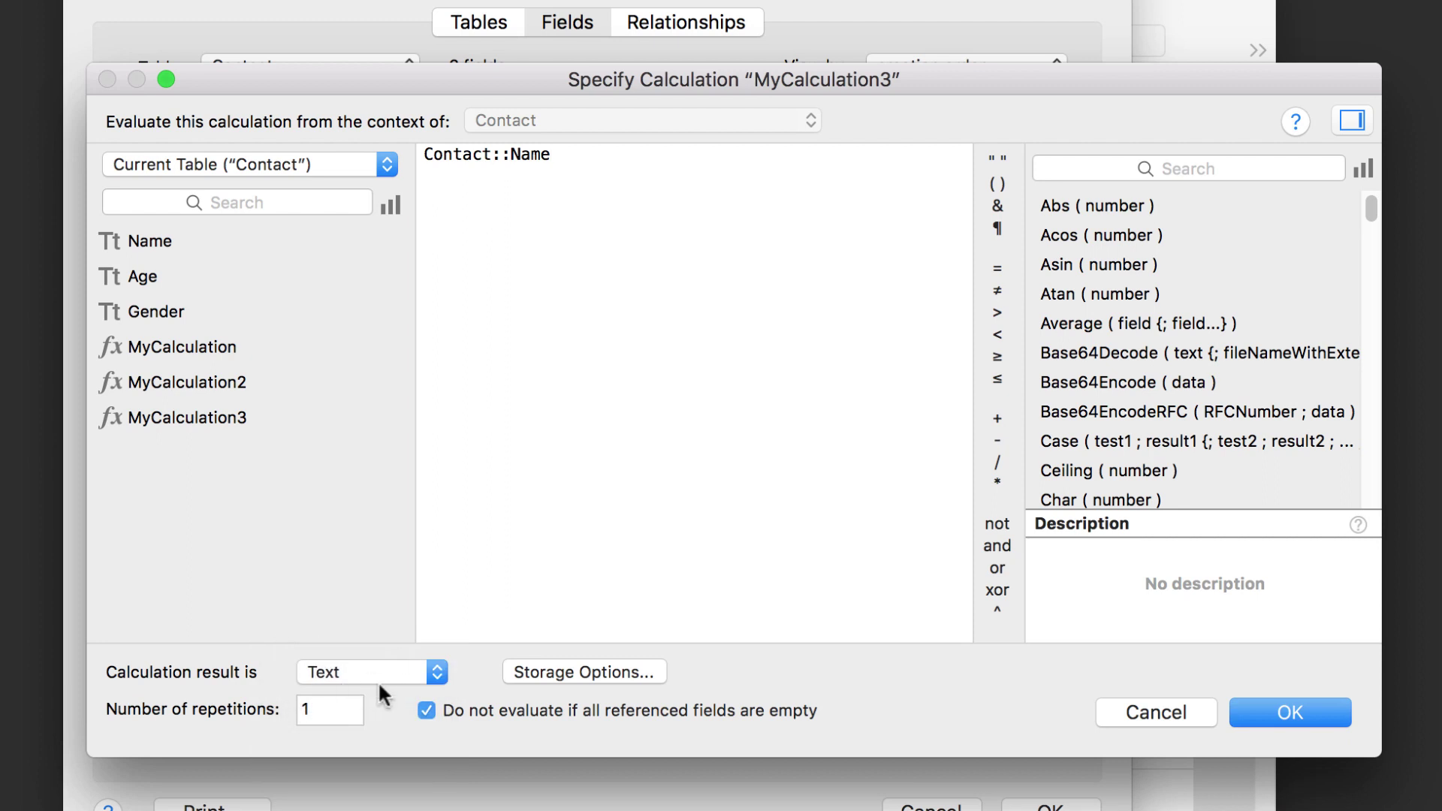
{"action": "left_click", "coordinate": [1263, 717]}
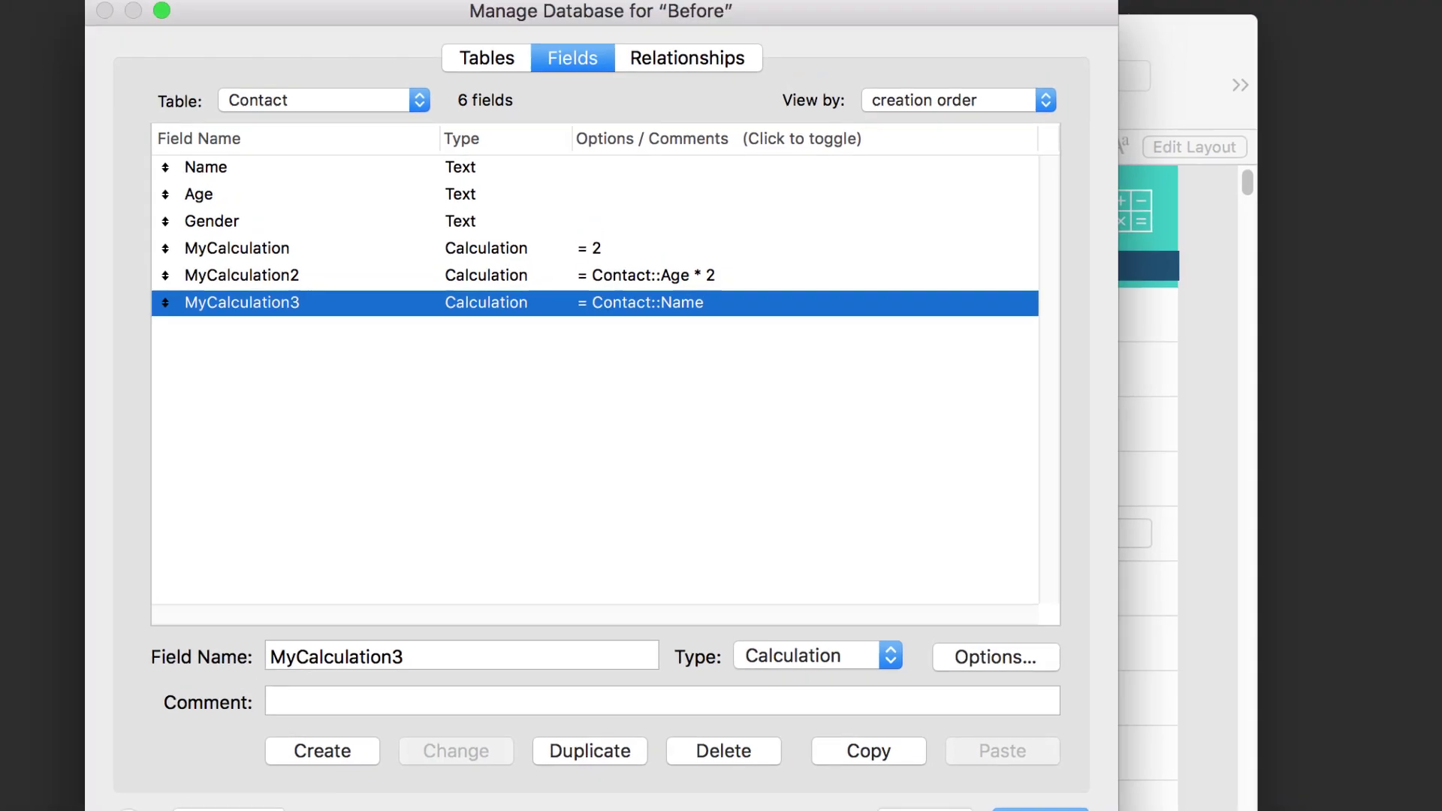
{"action": "left_click", "coordinate": [1040, 809]}
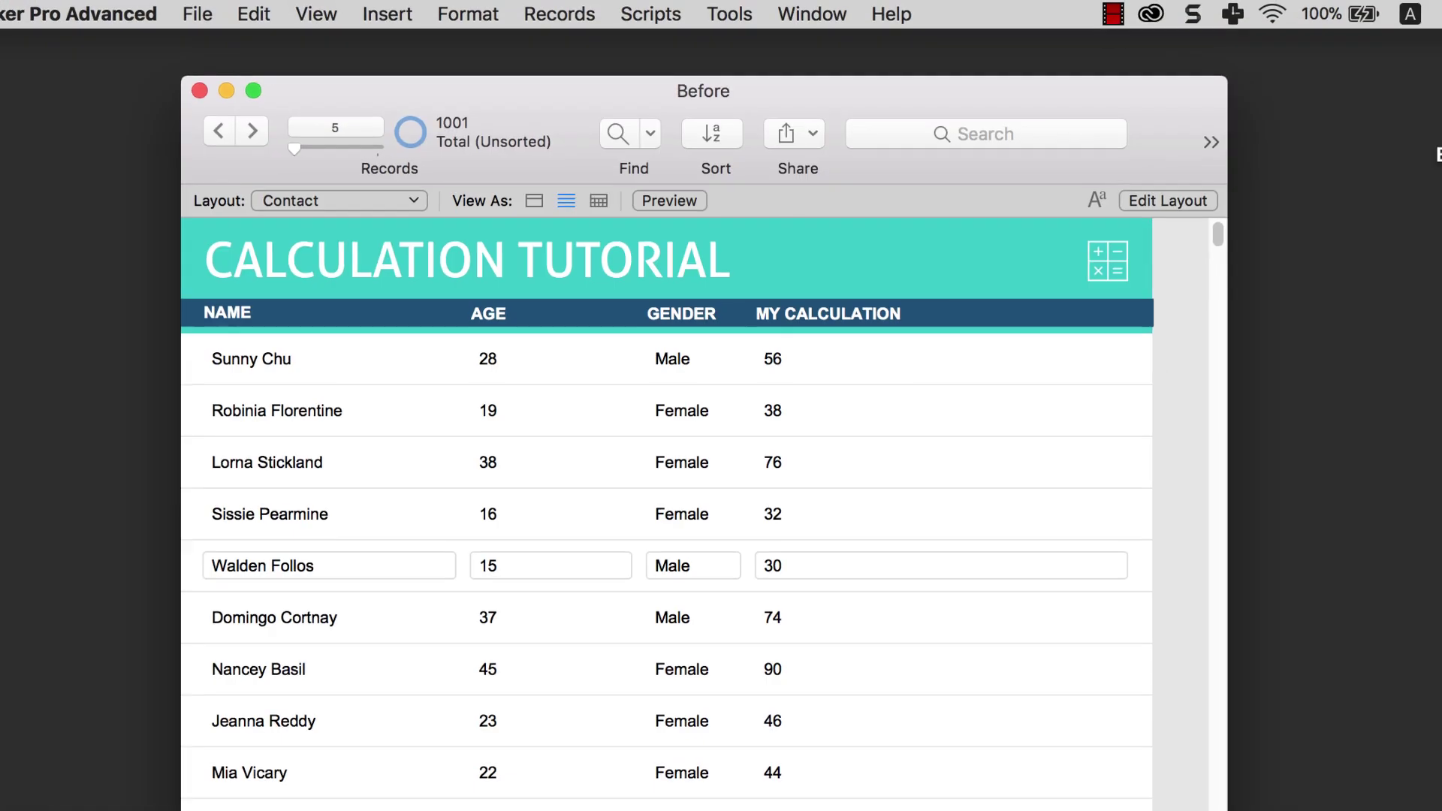
Step: In the Contact layout, switch the field under My Calculation to MyCalculation3 and return to browsing the records
{"action": "key", "text": "super+l"}
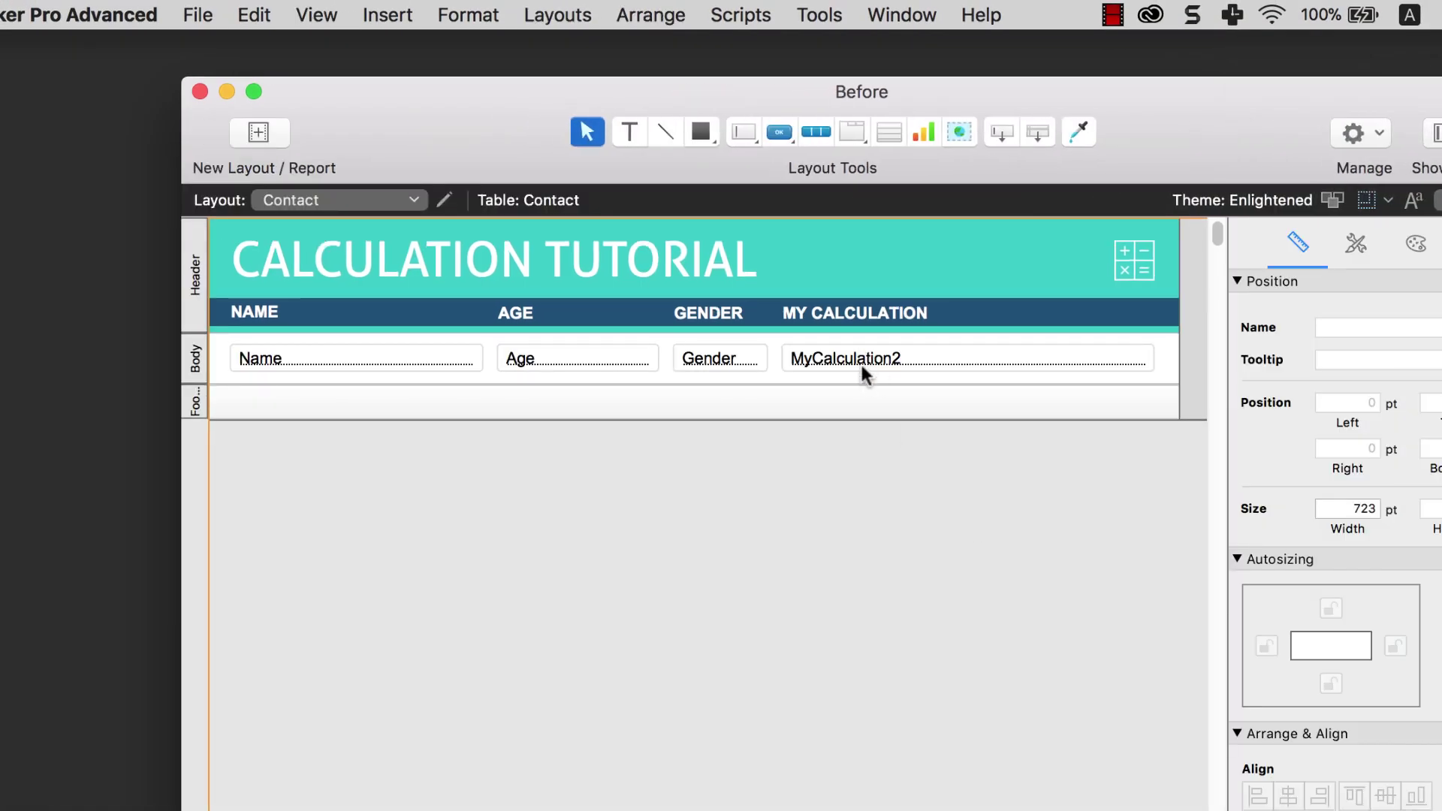
{"action": "double_click", "coordinate": [863, 359]}
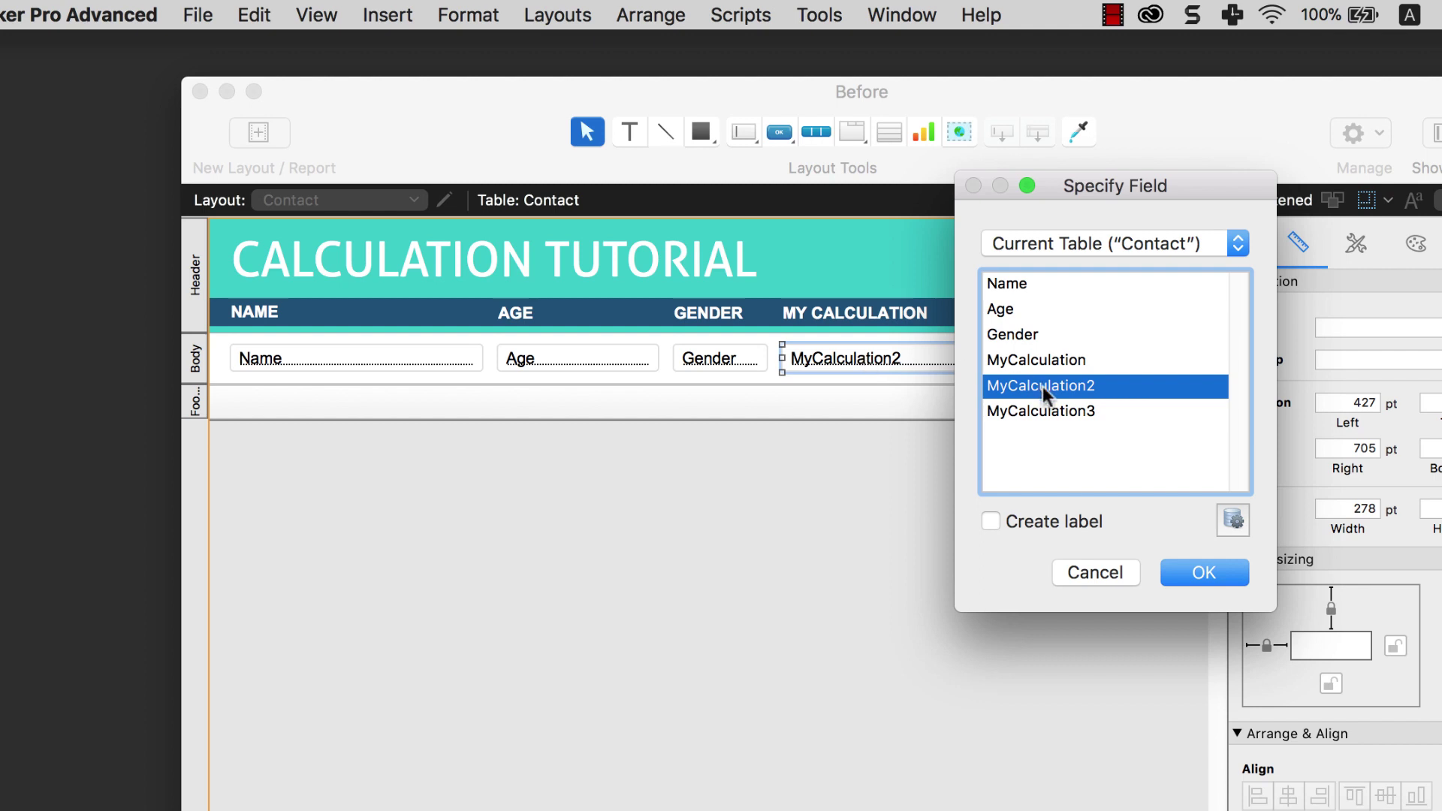
{"action": "double_click", "coordinate": [1048, 409]}
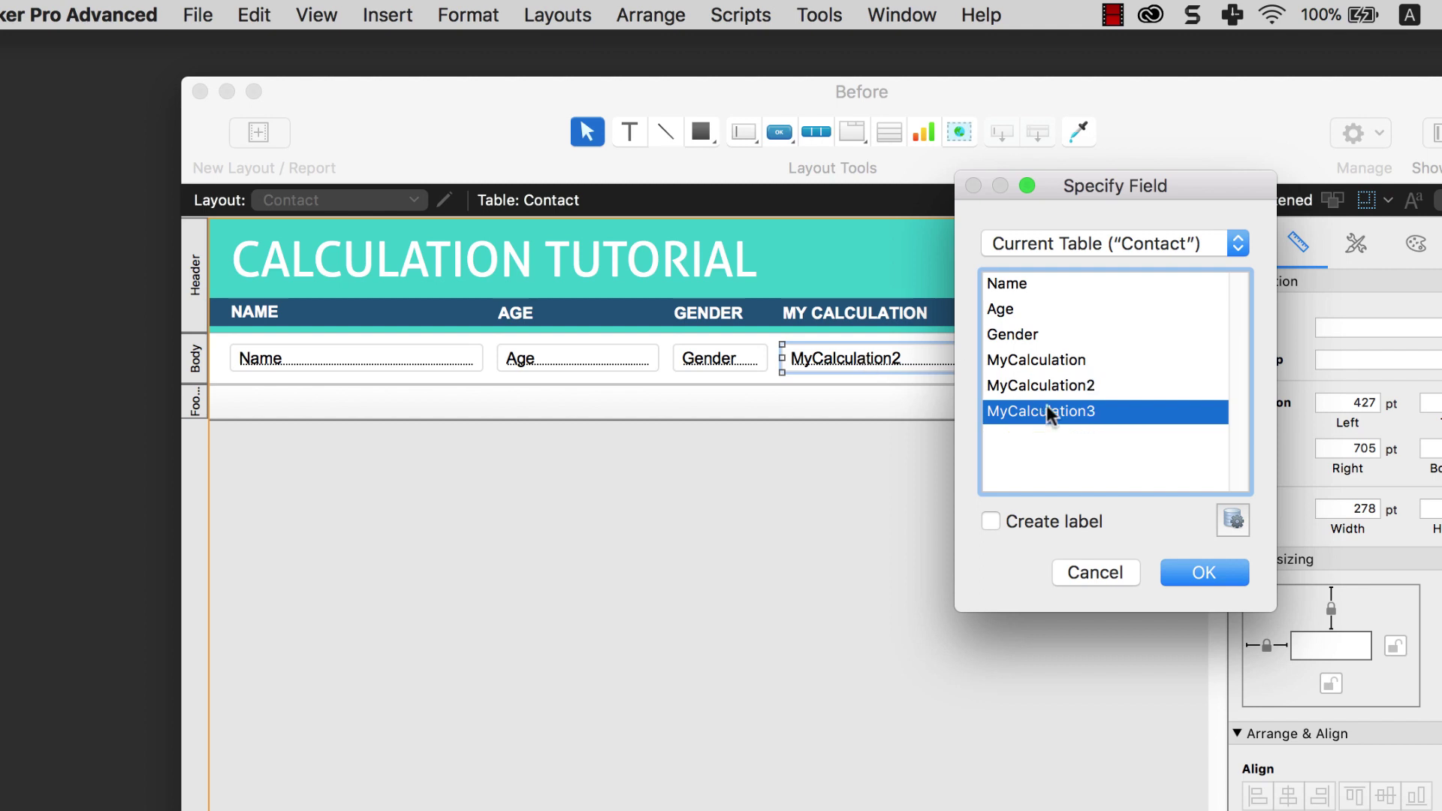
{"action": "left_click", "coordinate": [1012, 431]}
{"action": "key", "text": "super+b"}
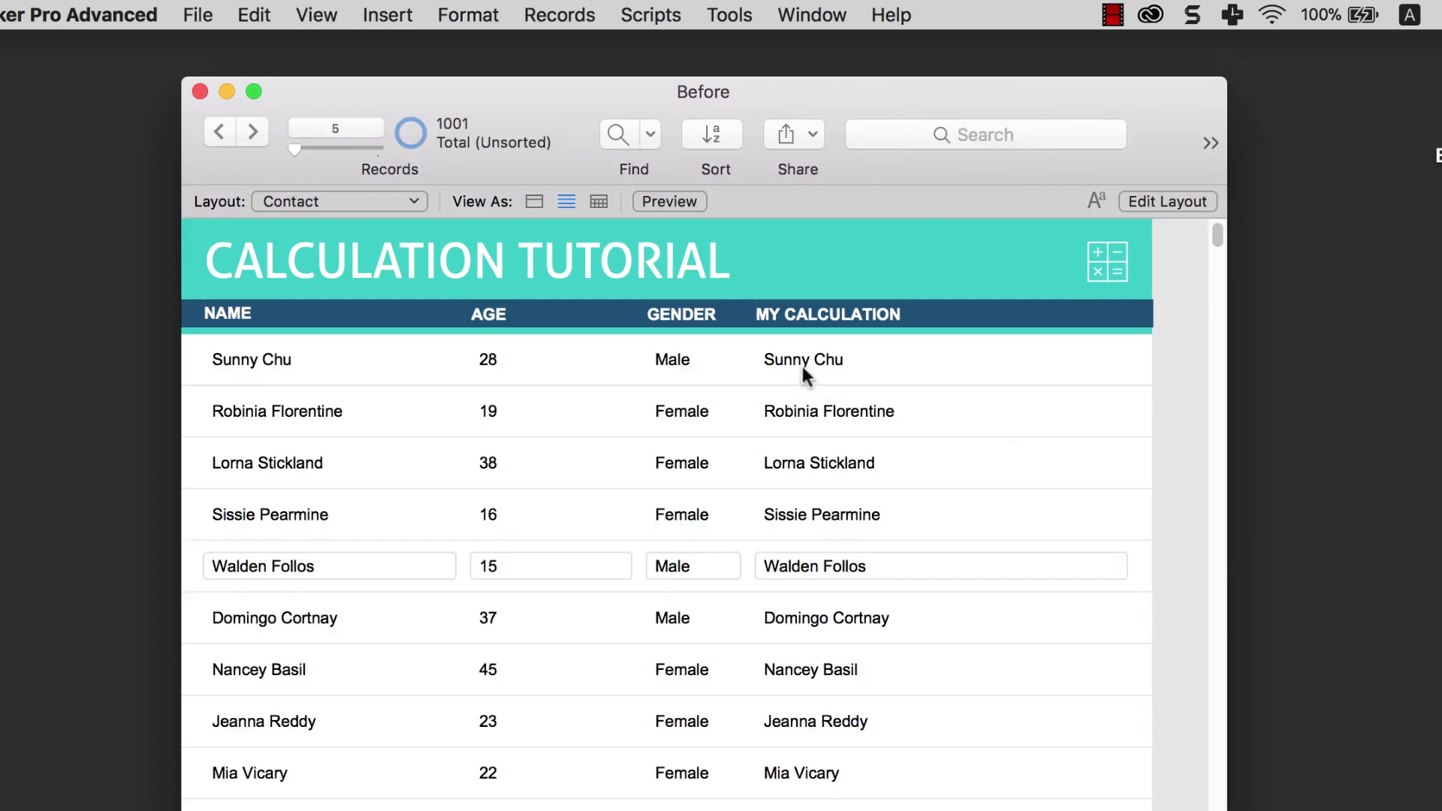
Step: Test the calculation by appending "uuu" to the first record's Name, and restore the original name
{"action": "left_click", "coordinate": [854, 357]}
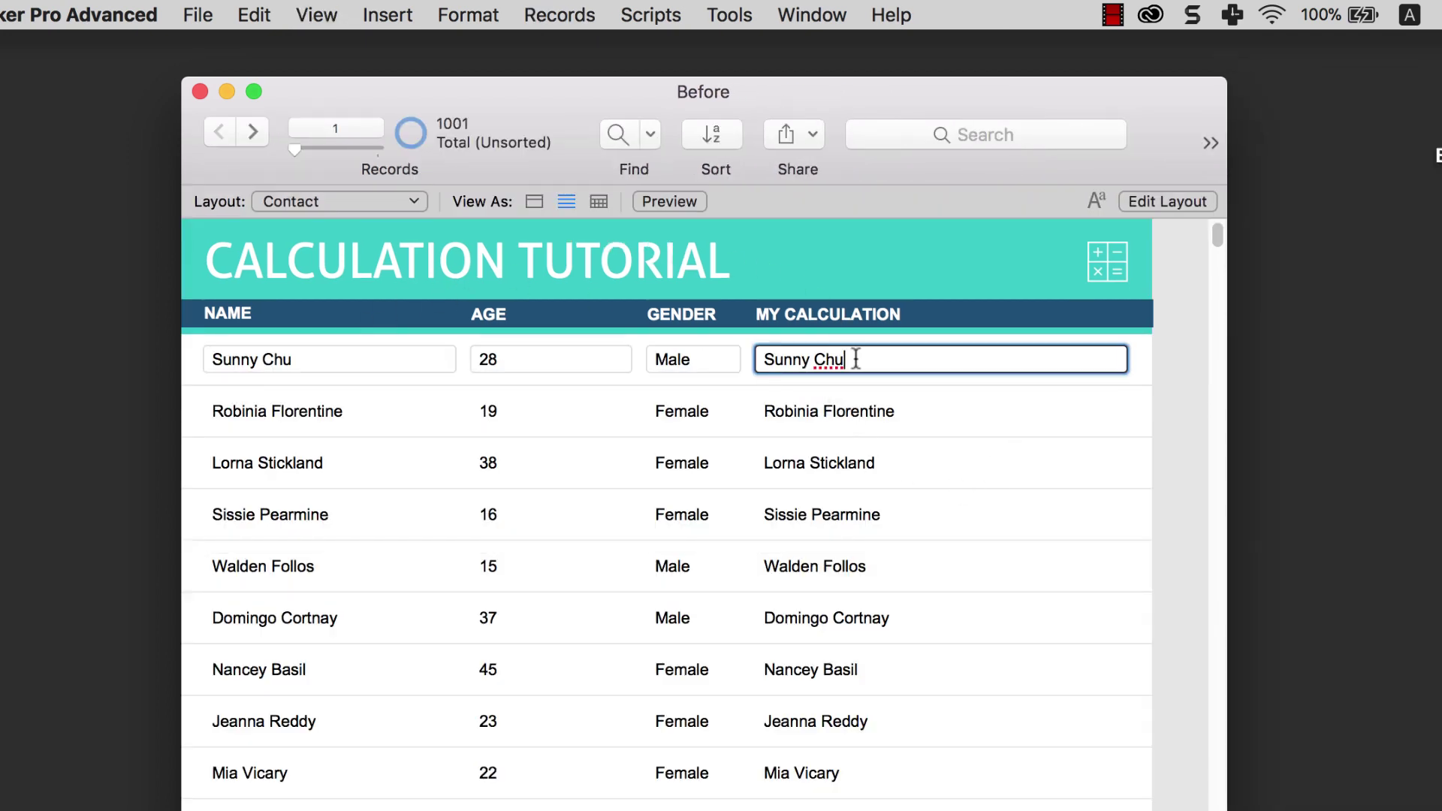
{"action": "left_click", "coordinate": [415, 348]}
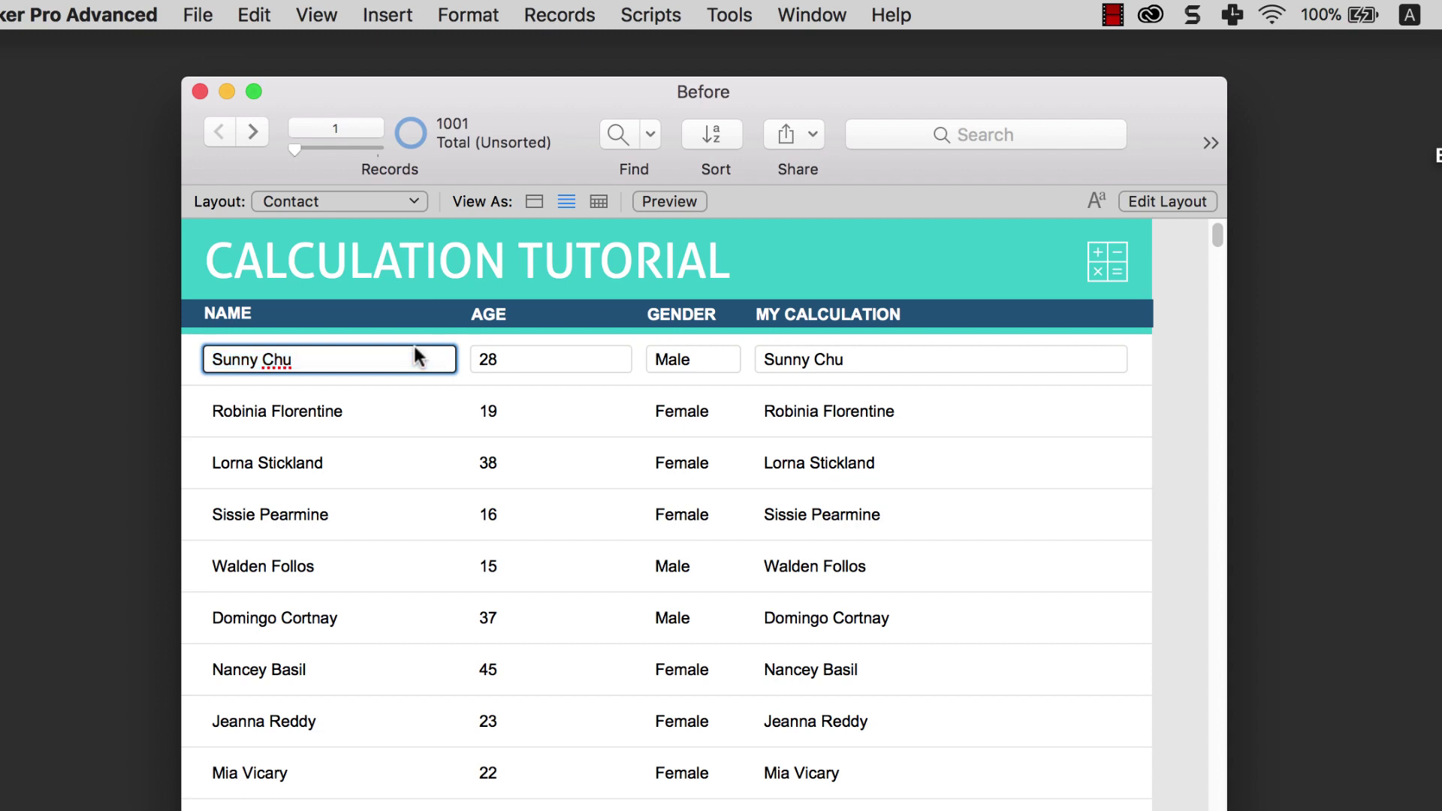
{"action": "type", "text": "uuu"}
{"action": "left_click", "coordinate": [422, 338]}
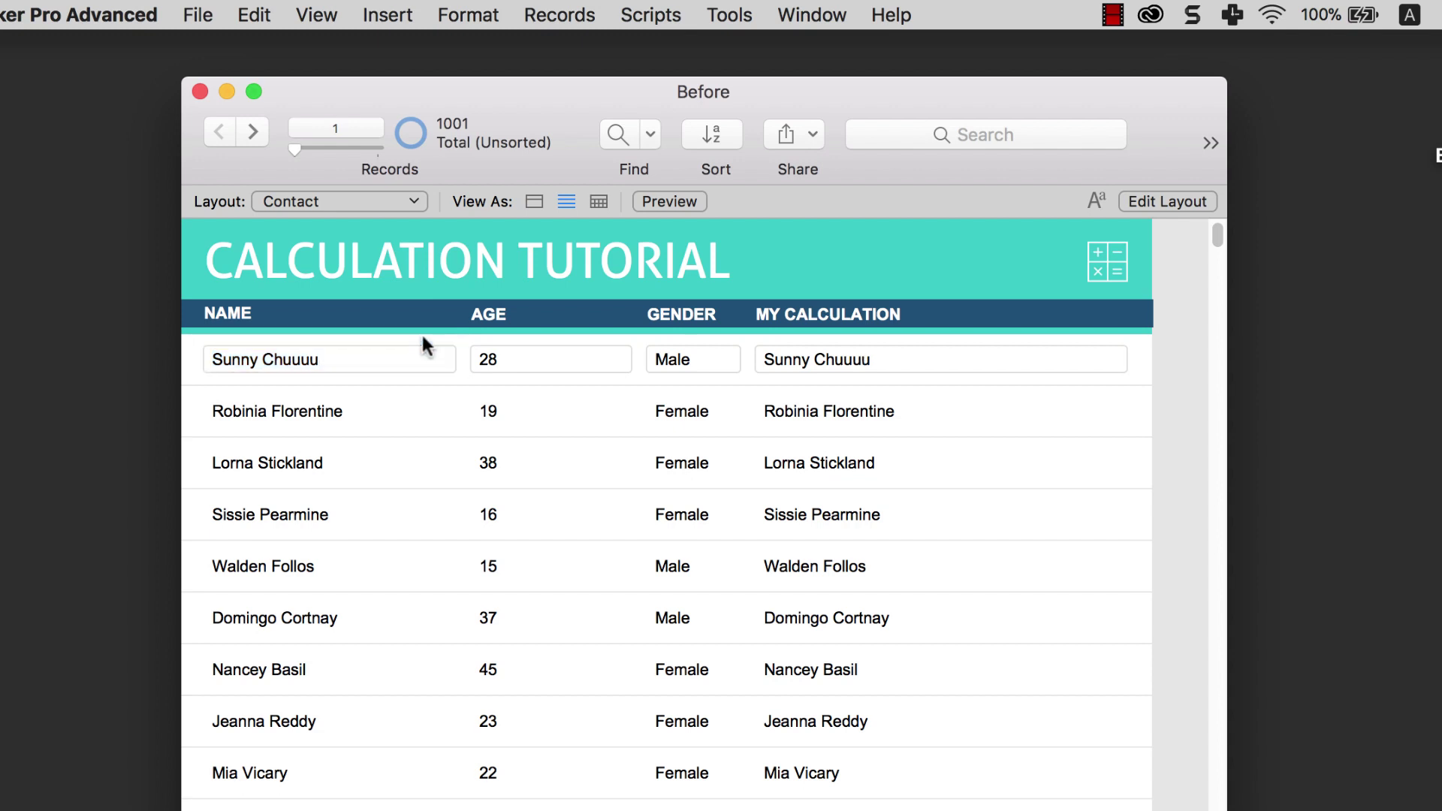
{"action": "left_click", "coordinate": [384, 359]}
{"action": "key", "text": "BackSpace"}
{"action": "key", "text": "BackSpace"}
{"action": "key", "text": "BackSpace"}
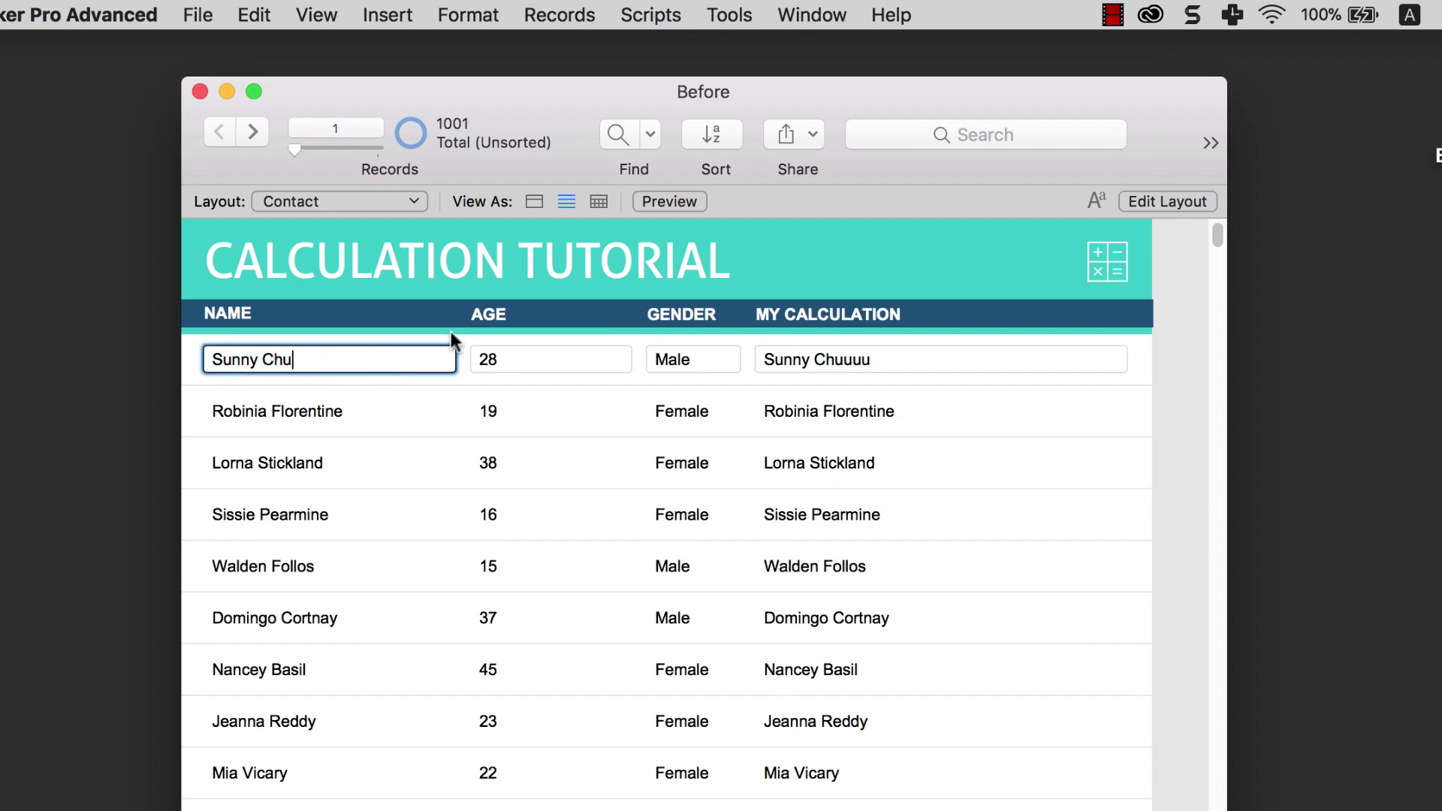
{"action": "left_click", "coordinate": [604, 332]}
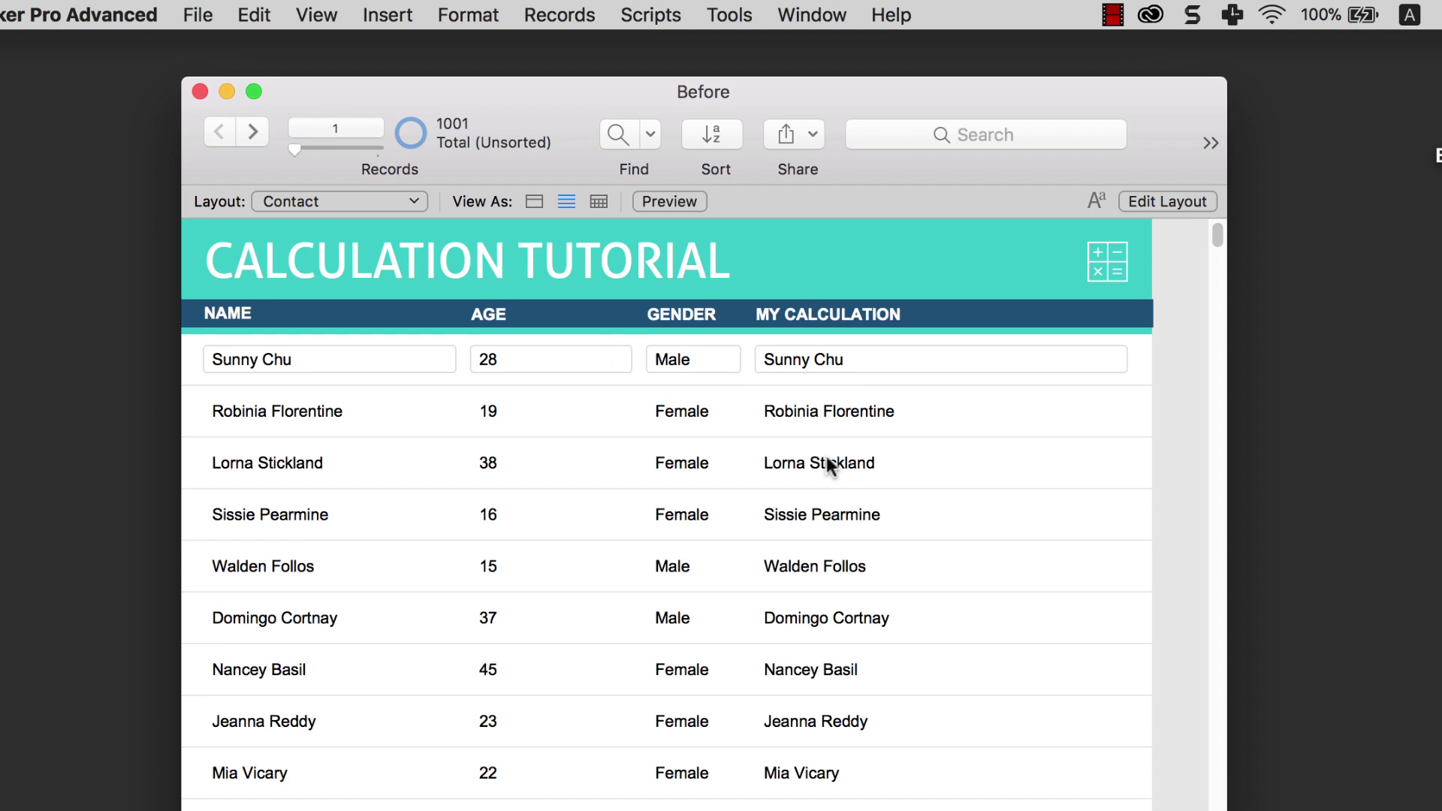
{"action": "left_click", "coordinate": [868, 368]}
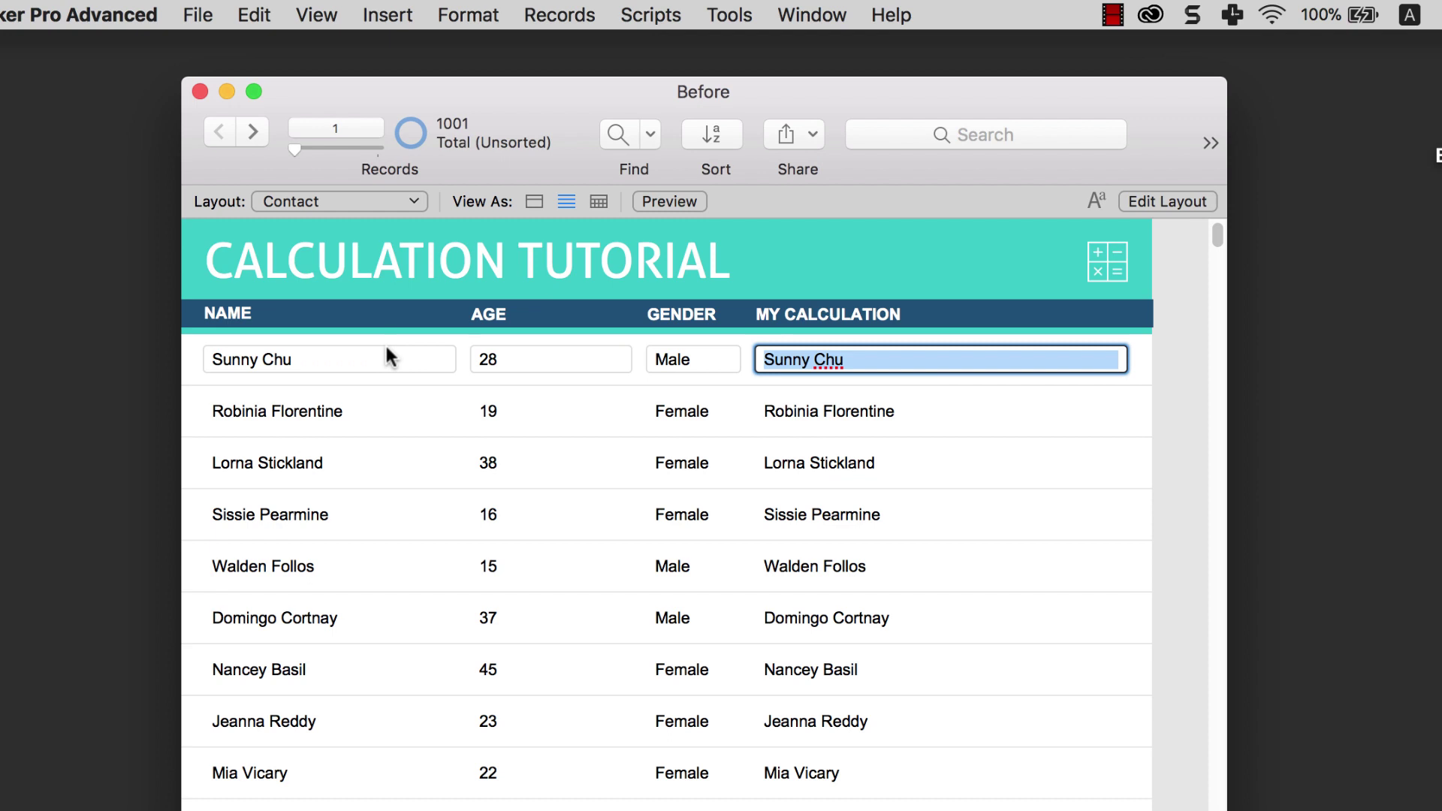
{"action": "left_click", "coordinate": [449, 343]}
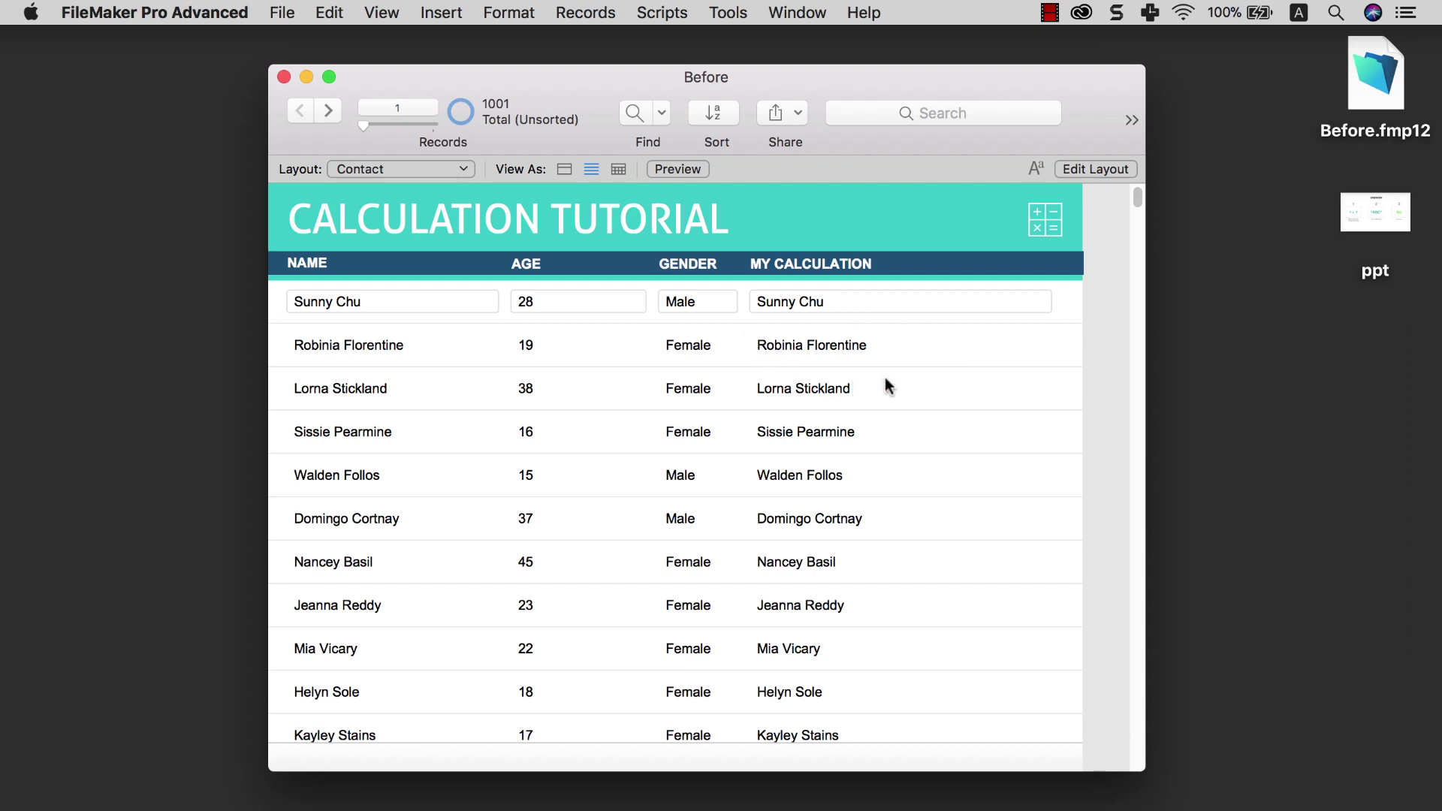
{"action": "left_click", "coordinate": [907, 344]}
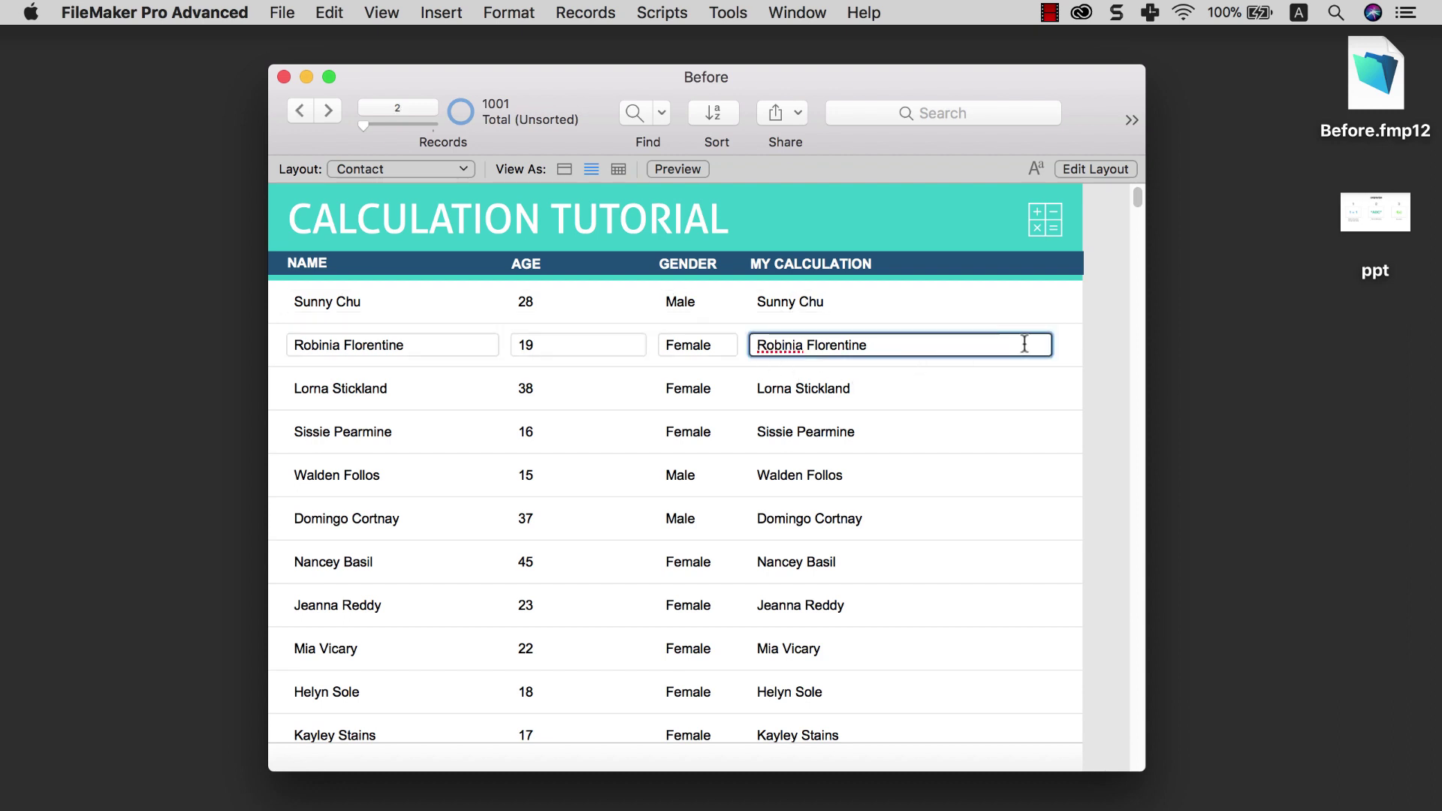
{"action": "left_click", "coordinate": [1059, 349]}
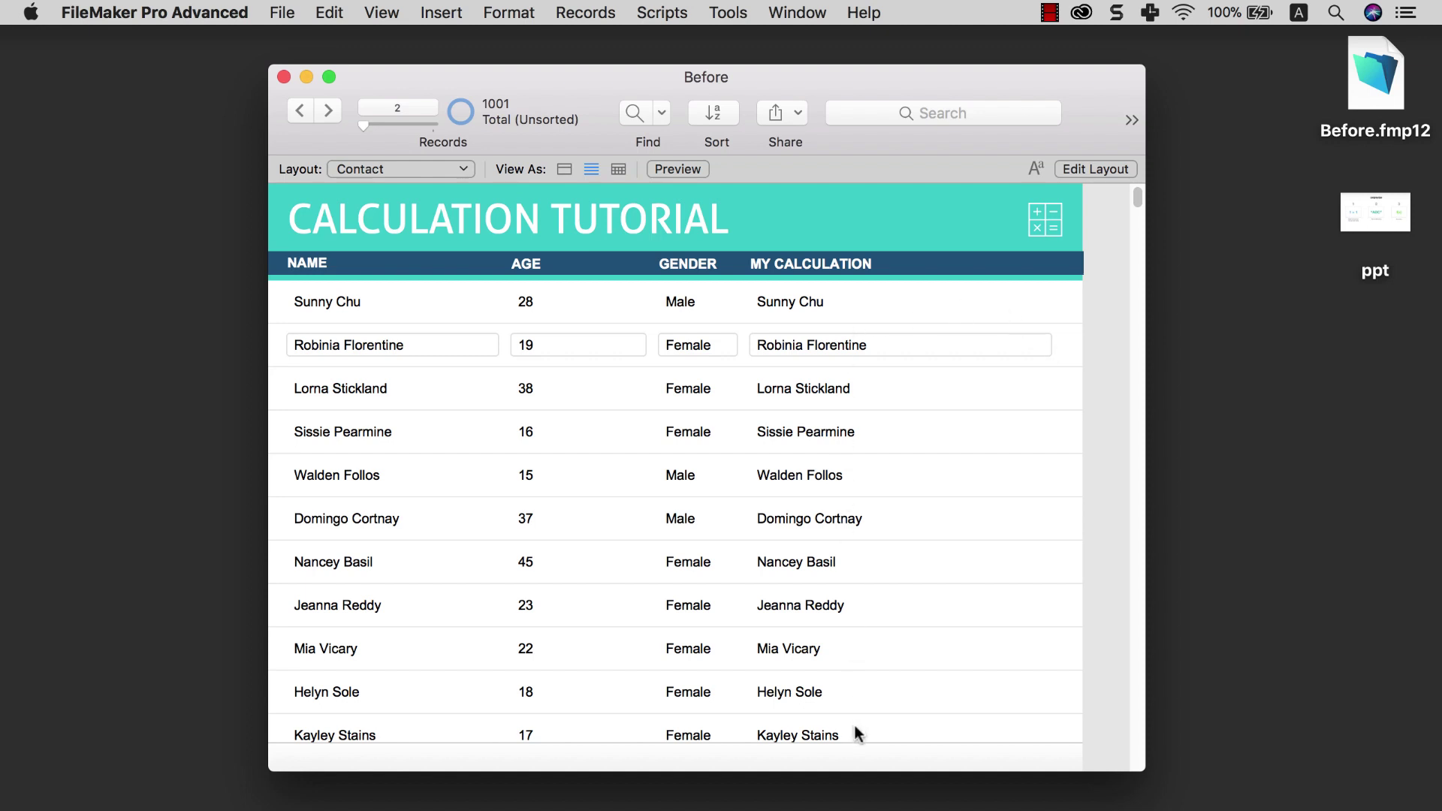
Step: Duplicate the MyCalculation3 field in the database's field definitions and rename the copy MyCalculation4
{"action": "left_click", "coordinate": [282, 13]}
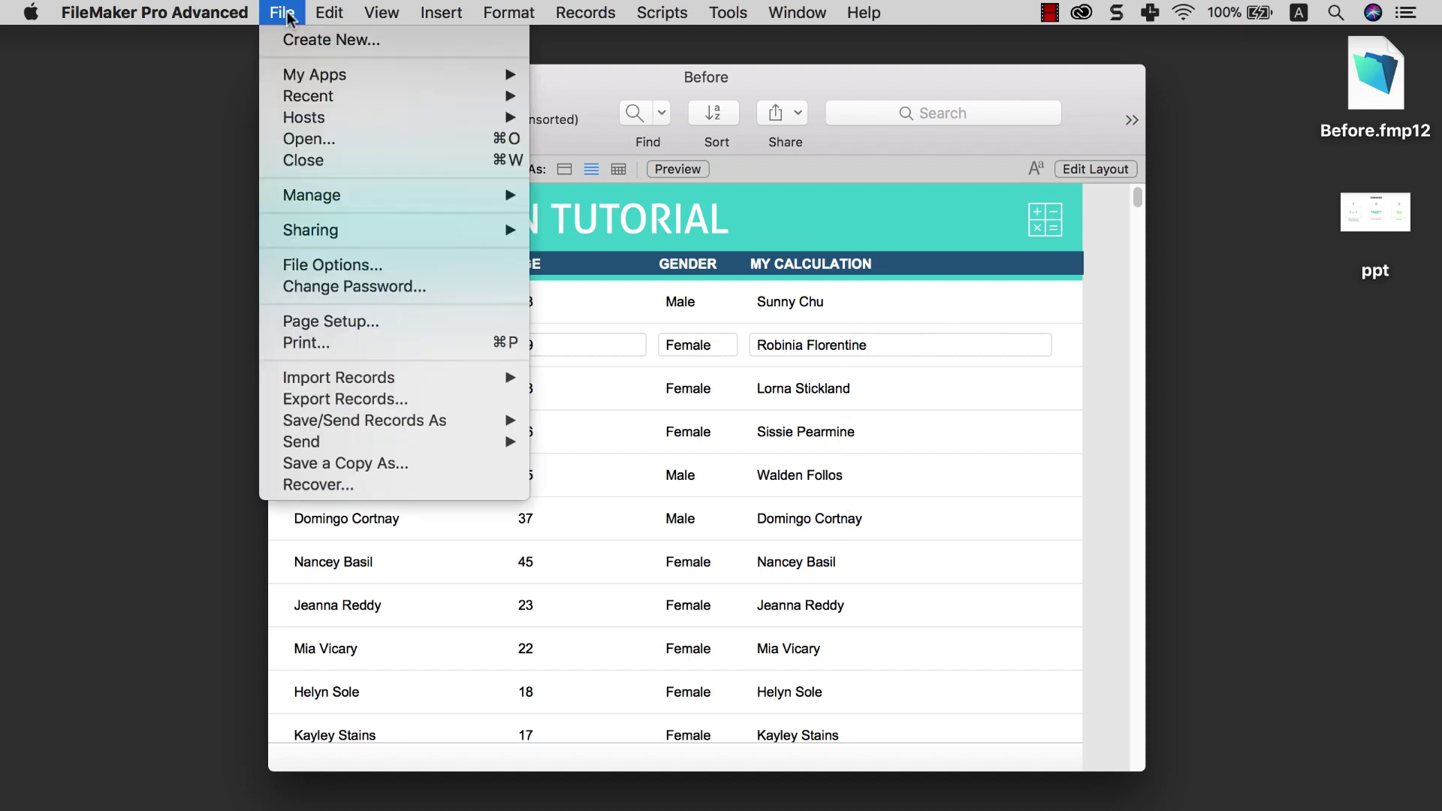
{"action": "mouse_move", "coordinate": [336, 201]}
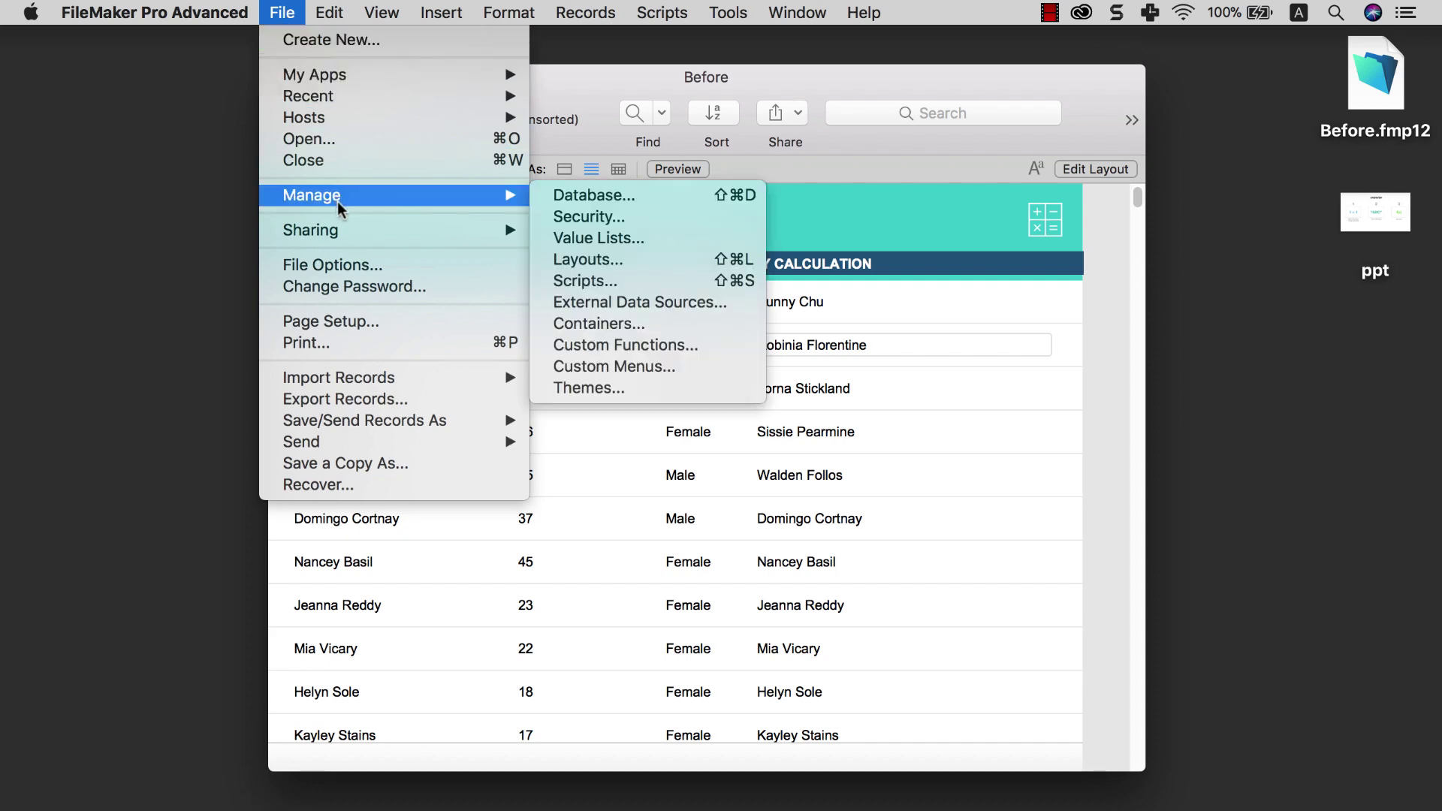
{"action": "left_click", "coordinate": [551, 194]}
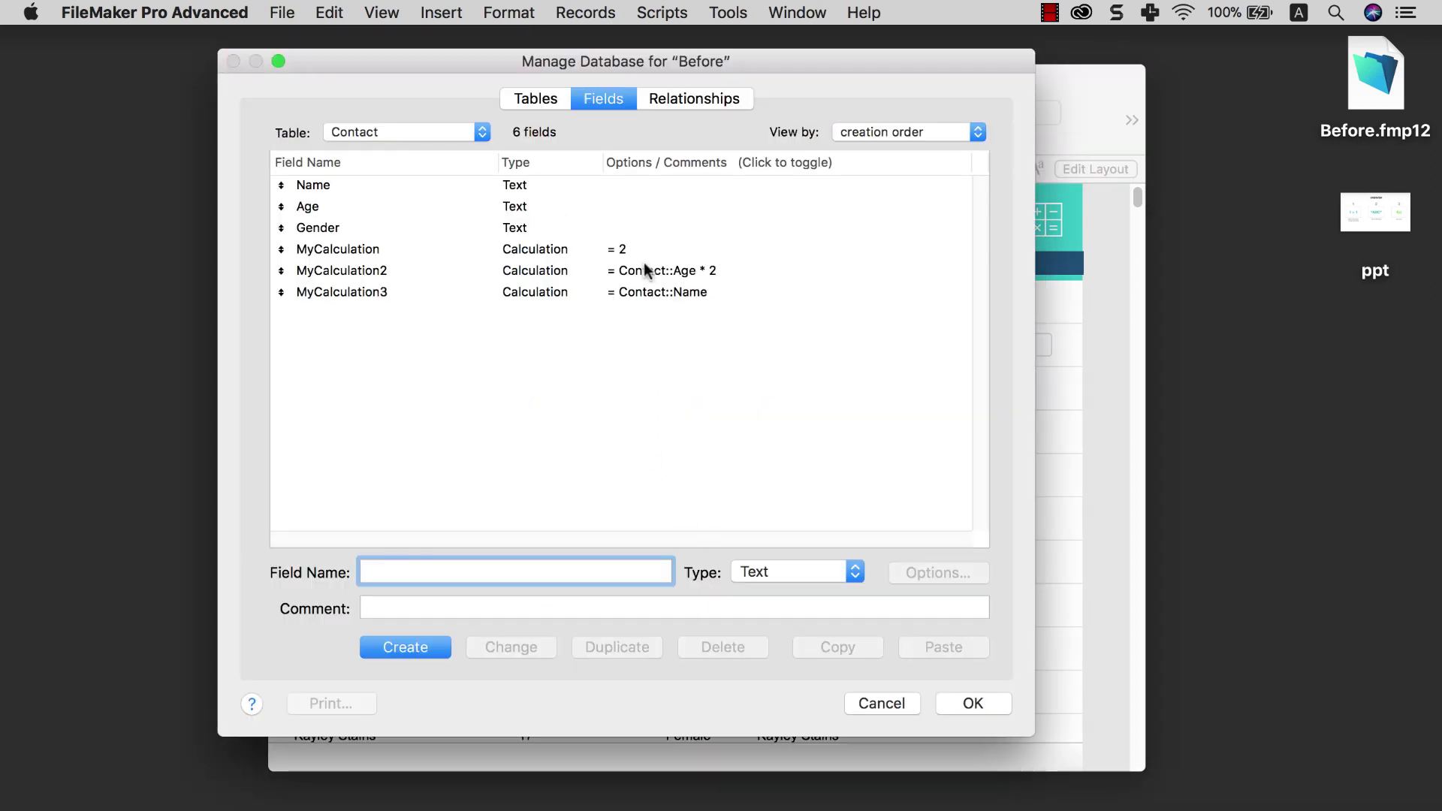
{"action": "left_click", "coordinate": [649, 293]}
{"action": "left_click", "coordinate": [616, 645]}
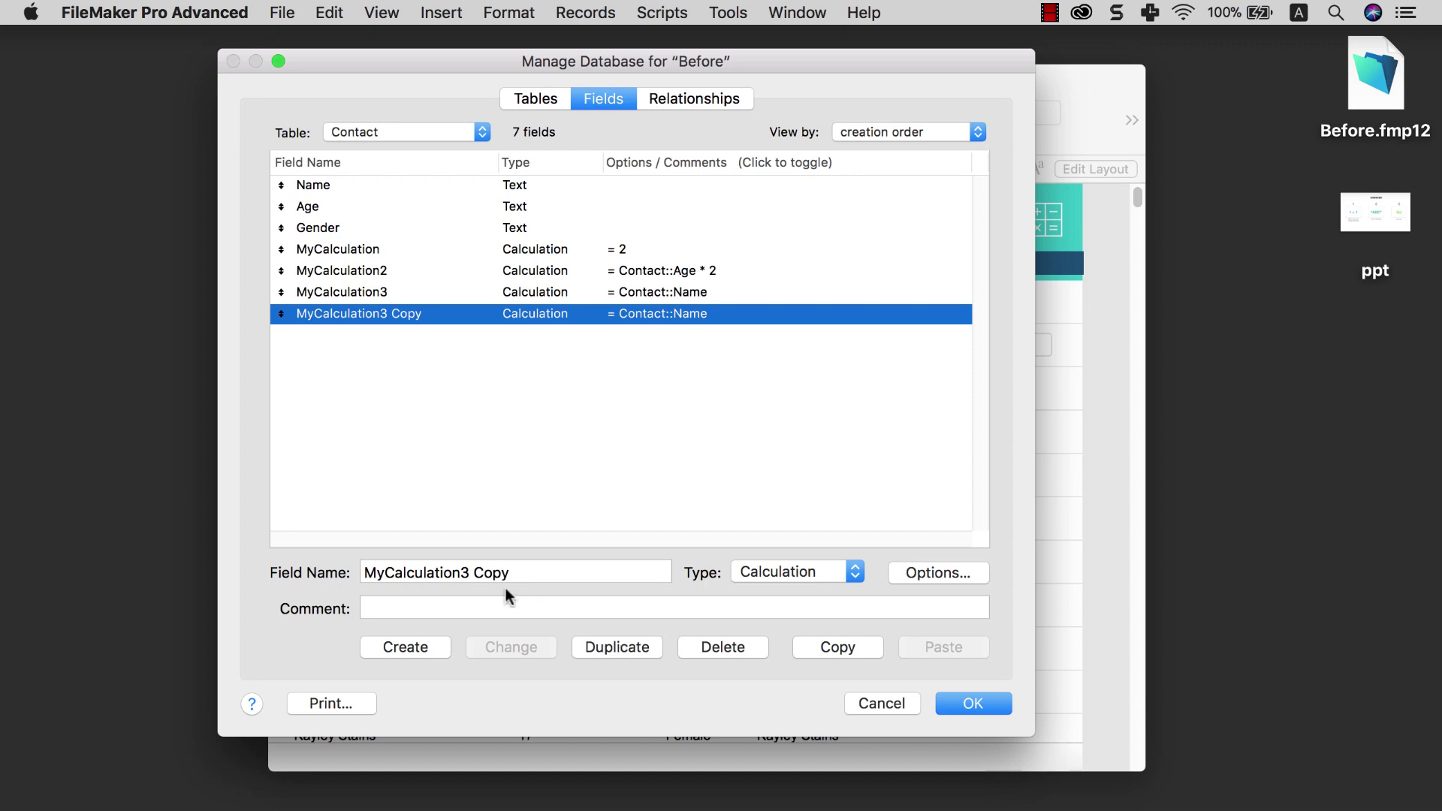
{"action": "left_click_drag", "start_coordinate": [464, 572], "coordinate": [589, 576]}
{"action": "type", "text": "4"}
{"action": "left_click", "coordinate": [535, 647]}
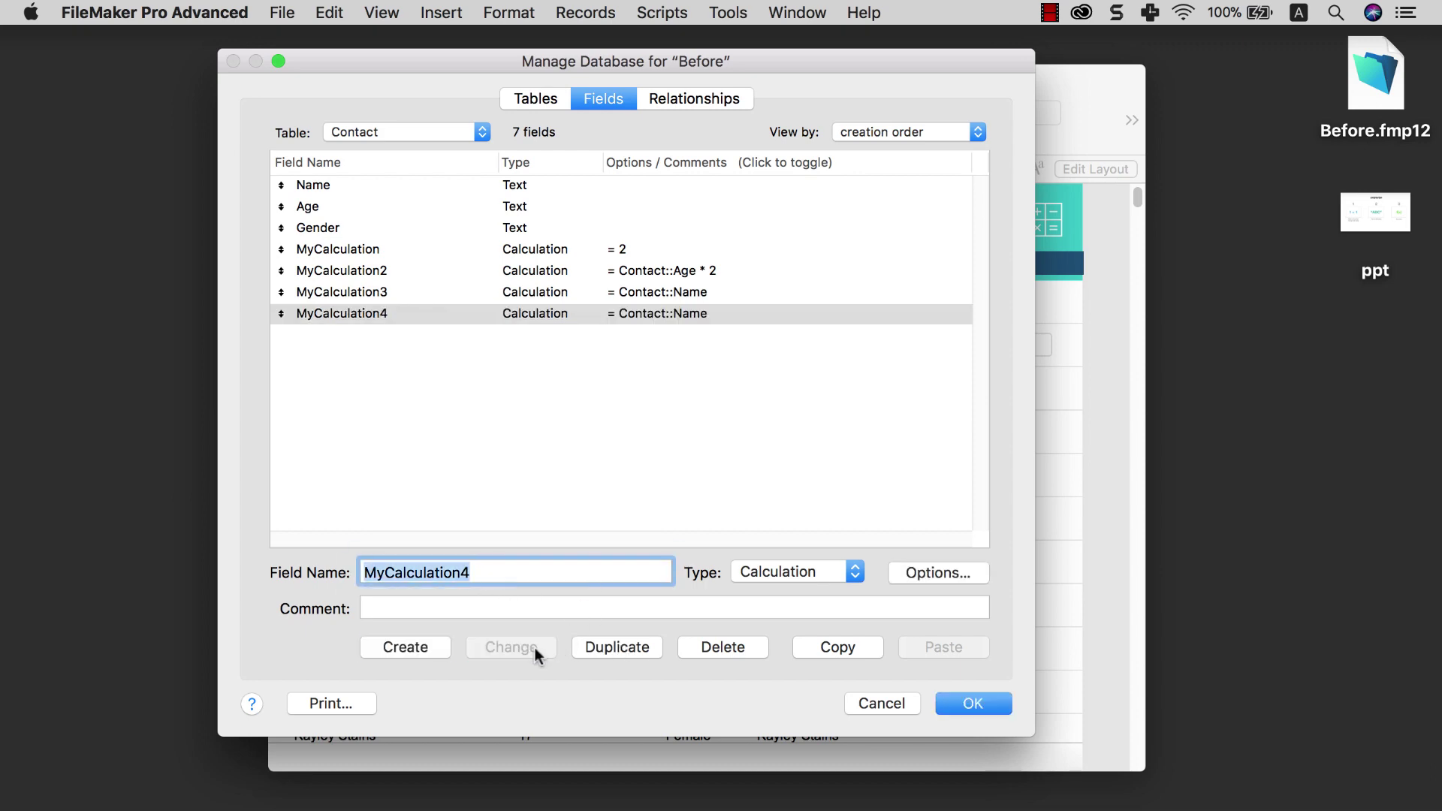
Step: Replace the MyCalculation4 formula with FileMaker Beginner without quotation marks, try to accept it, and dismiss the alert
{"action": "double_click", "coordinate": [709, 314]}
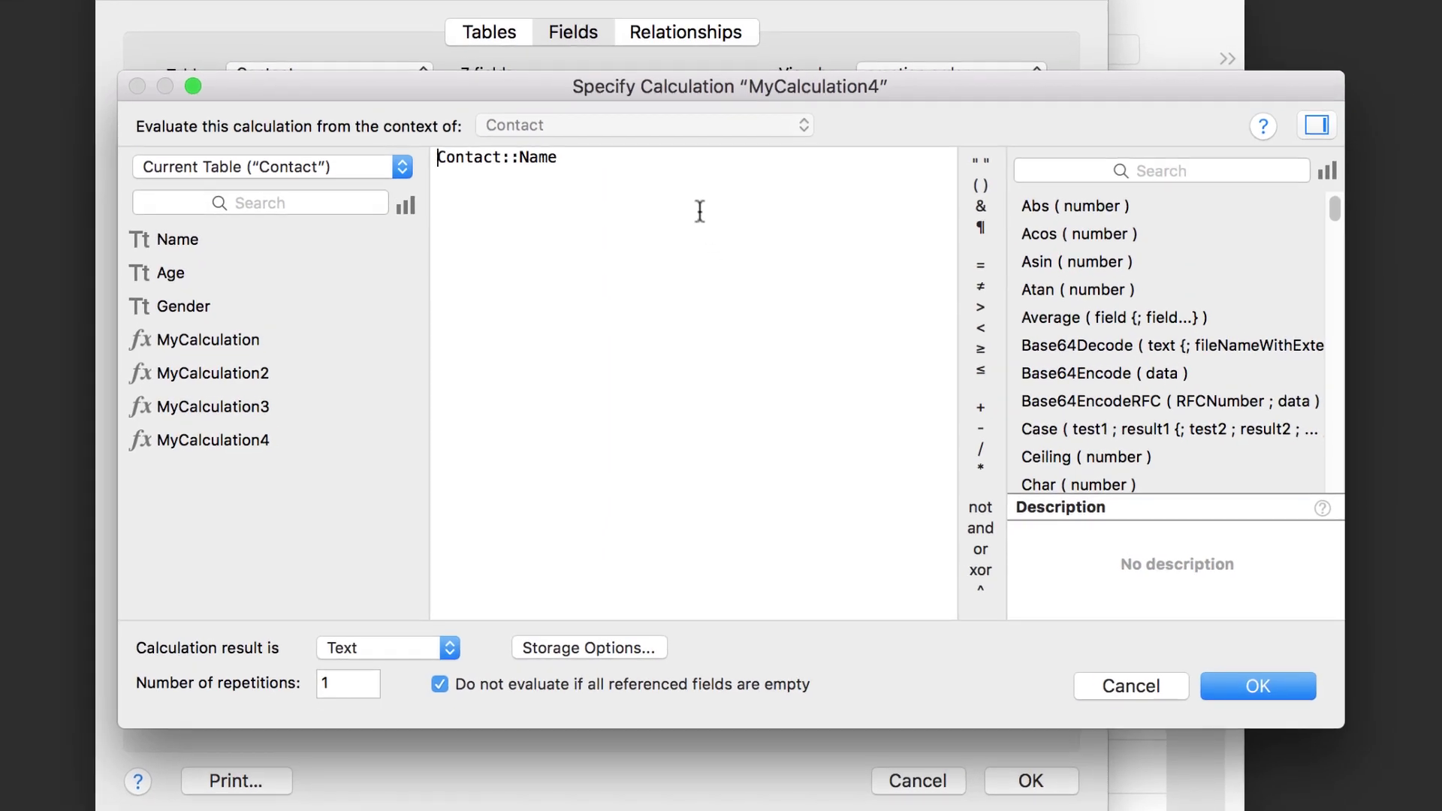
{"action": "left_click_drag", "start_coordinate": [566, 177], "coordinate": [452, 144]}
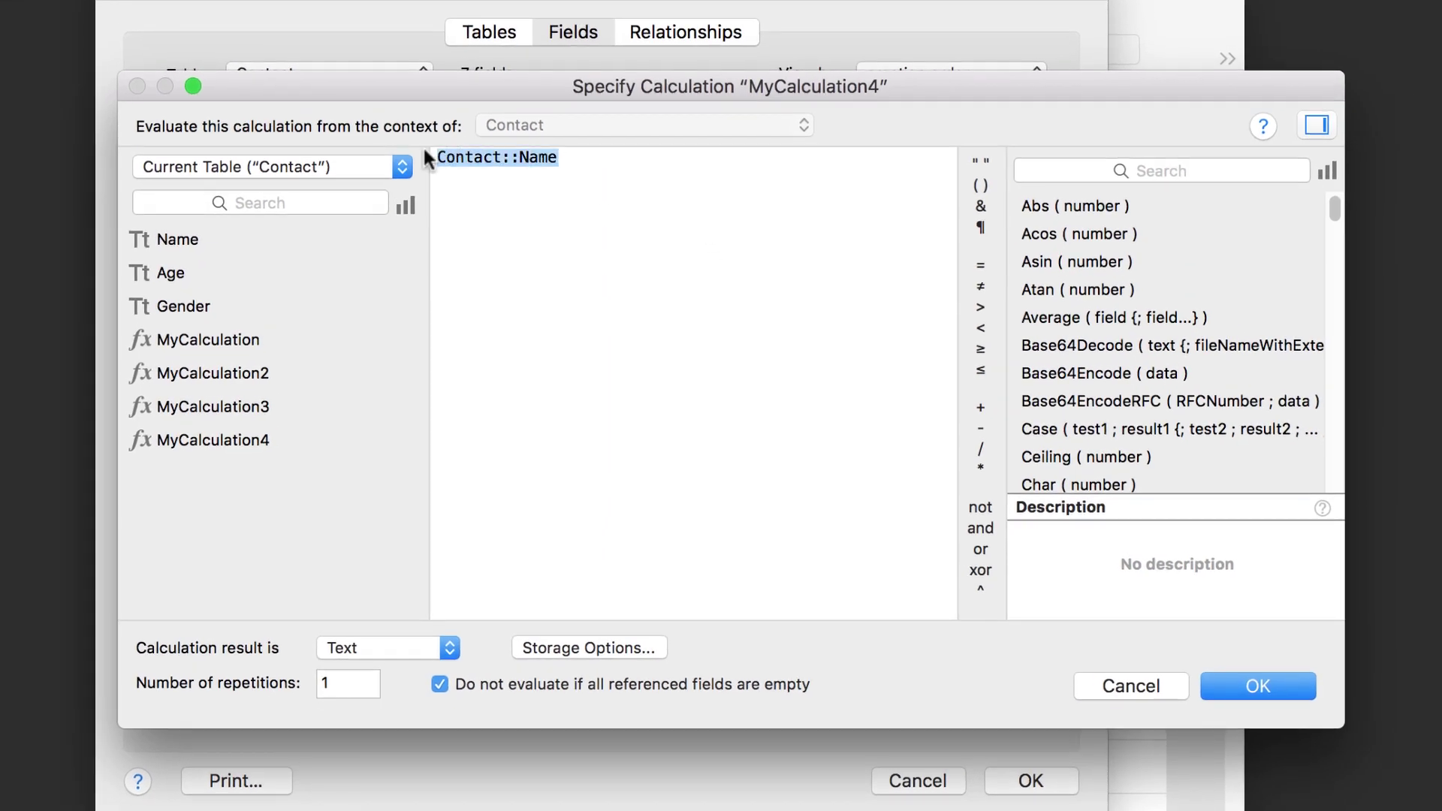
{"action": "type", "text": "File"}
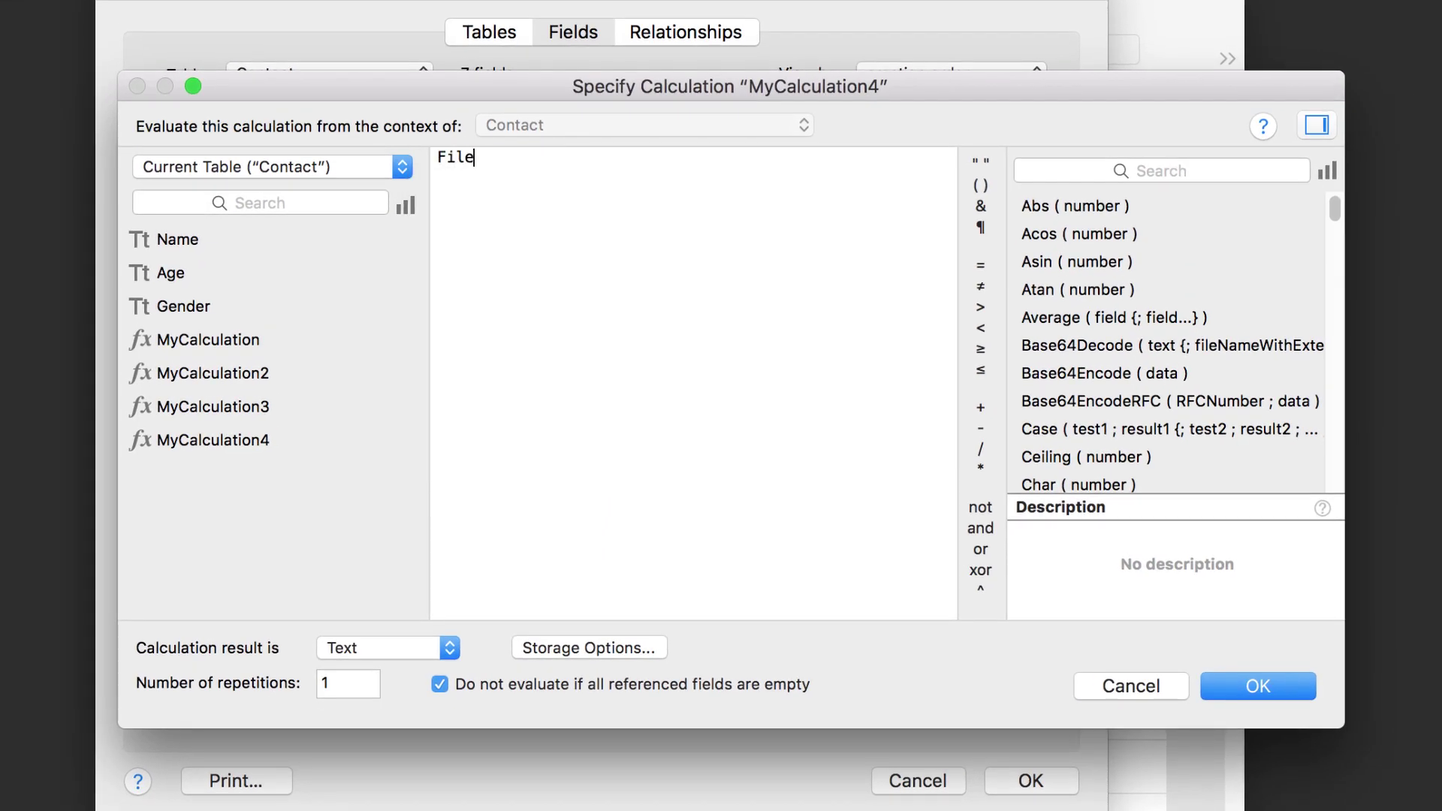
{"action": "type", "text": "Maker Beginner"}
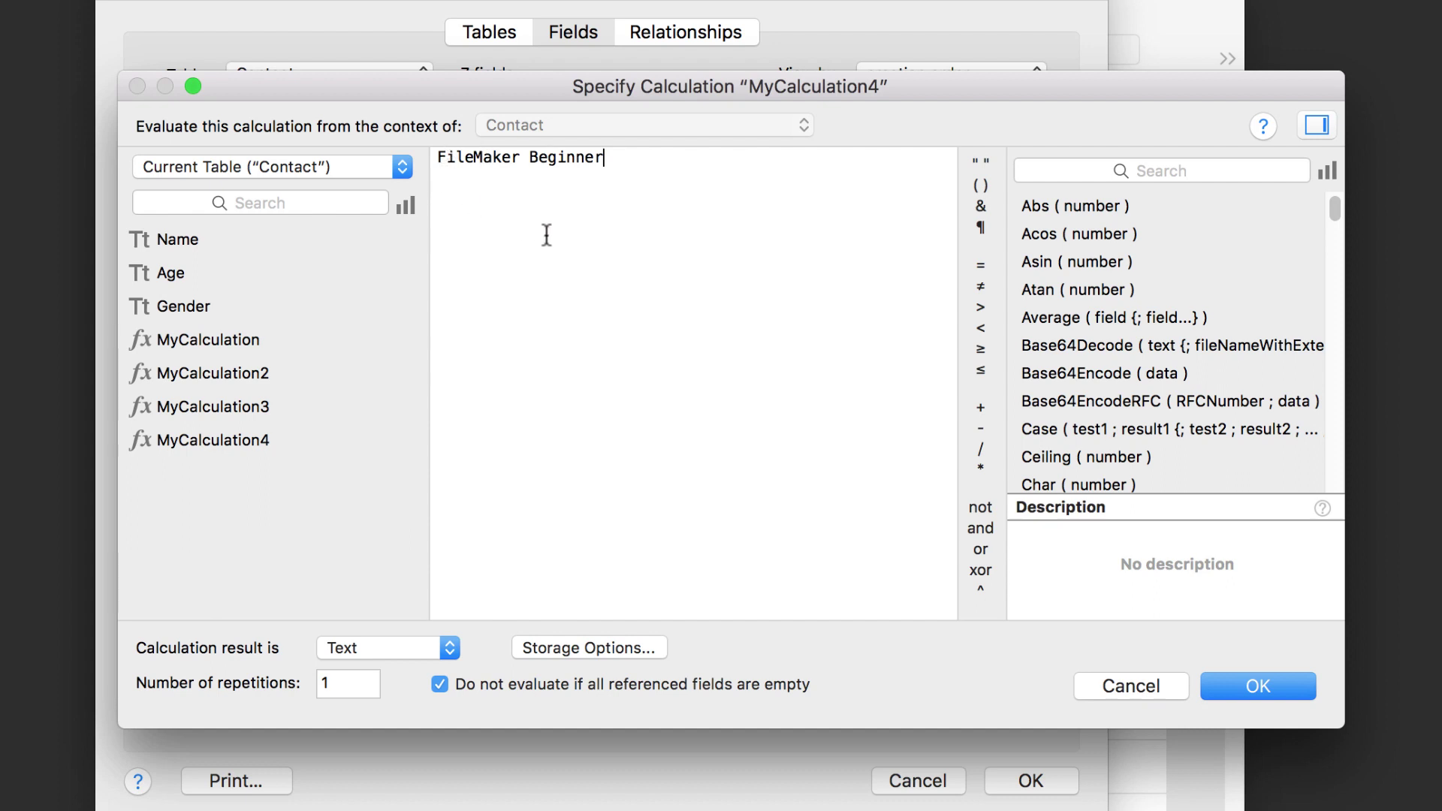
{"action": "left_click", "coordinate": [1235, 688]}
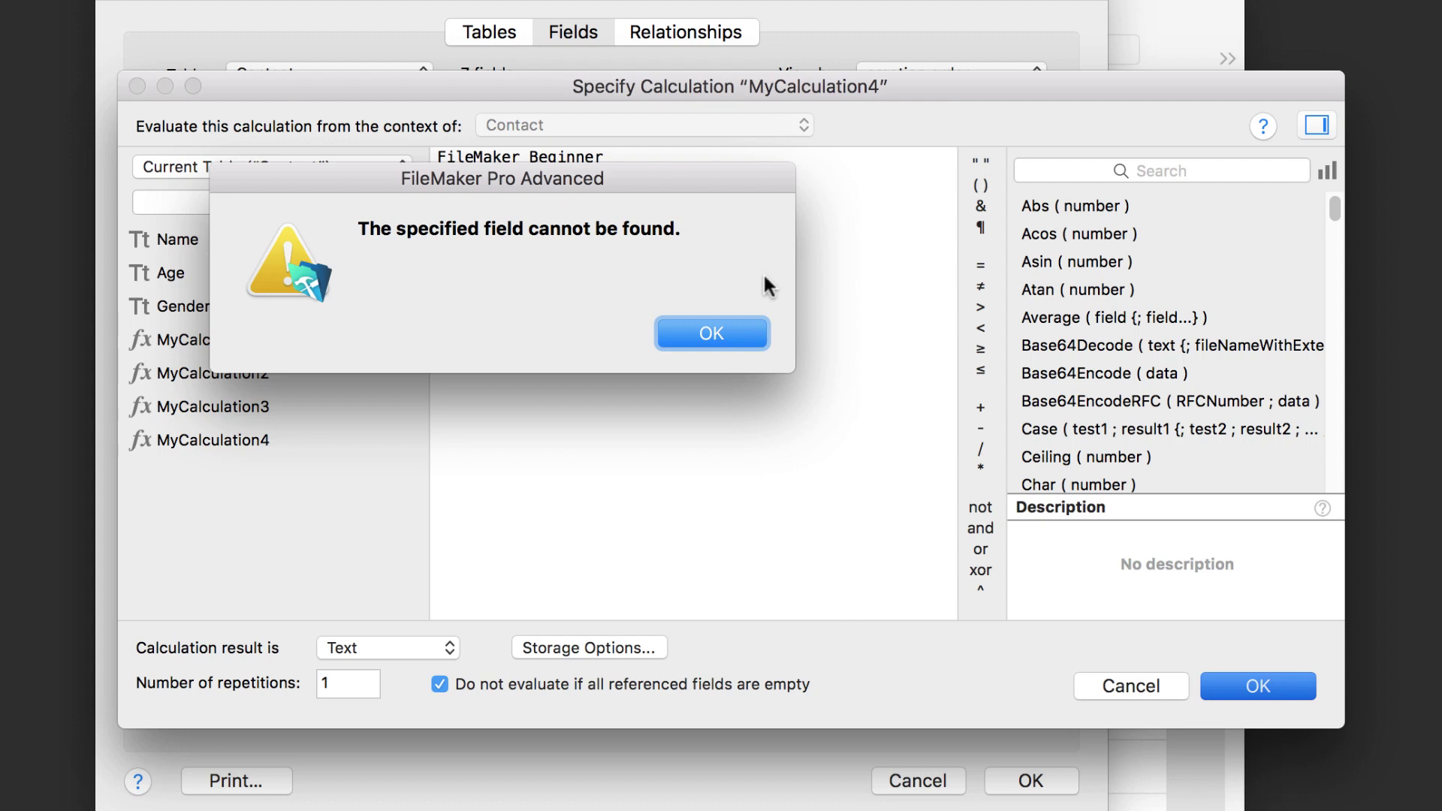
{"action": "left_click", "coordinate": [738, 336]}
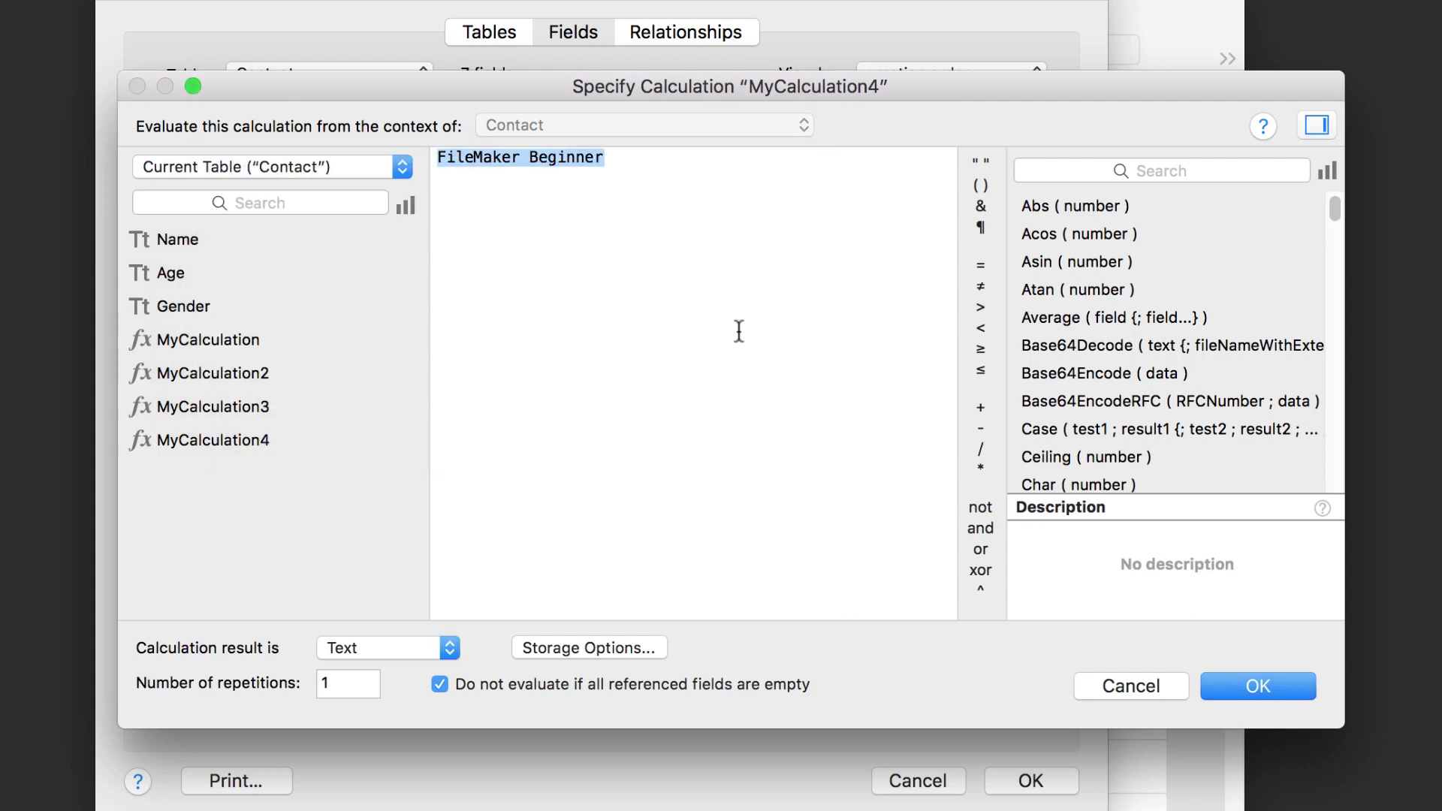
Step: Enclose FileMaker Beginner in quotation marks in the MyCalculation4 formula, accept it and save the field definitions
{"action": "key", "text": "Left"}
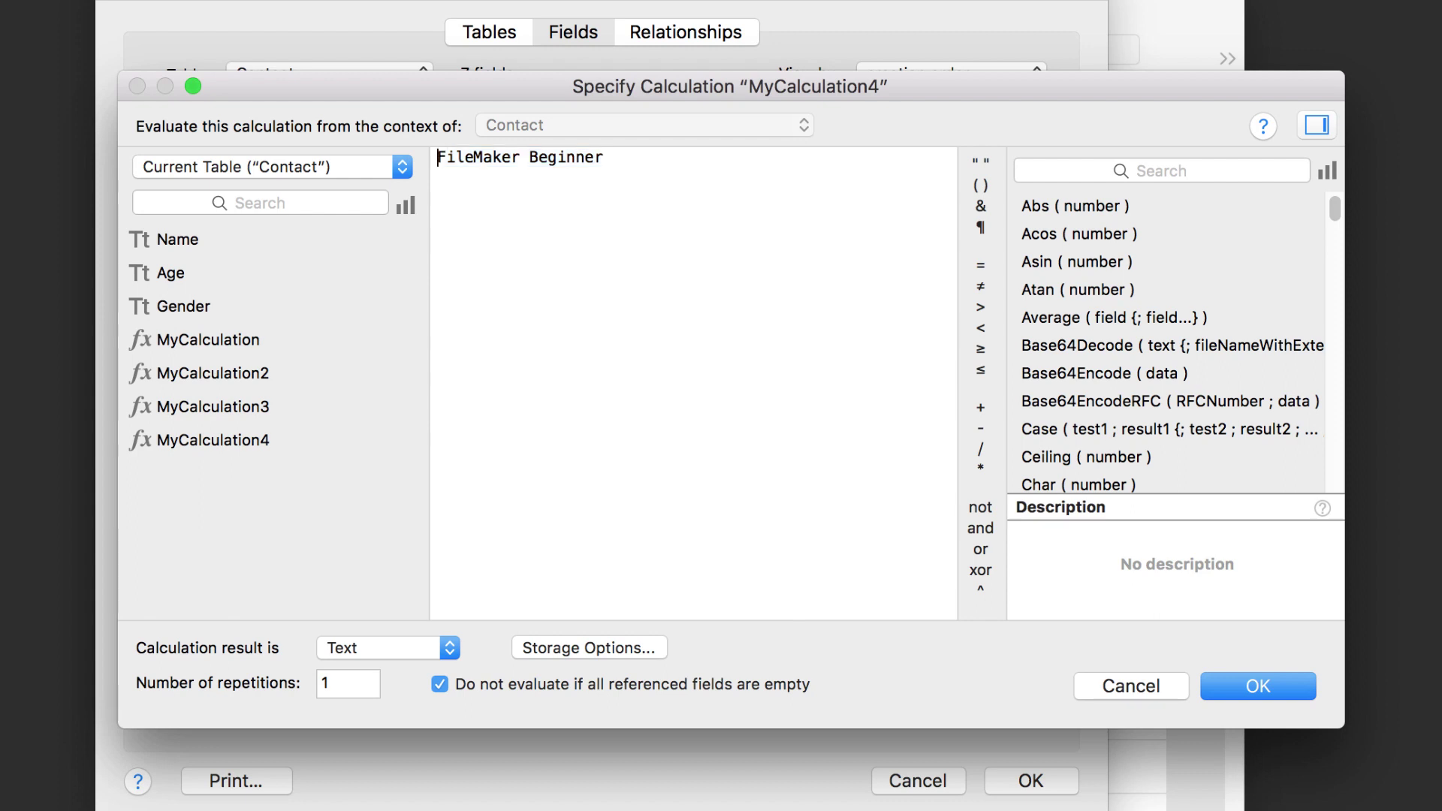
{"action": "type", "text": "\""}
{"action": "key", "text": "super+Right"}
{"action": "type", "text": "\""}
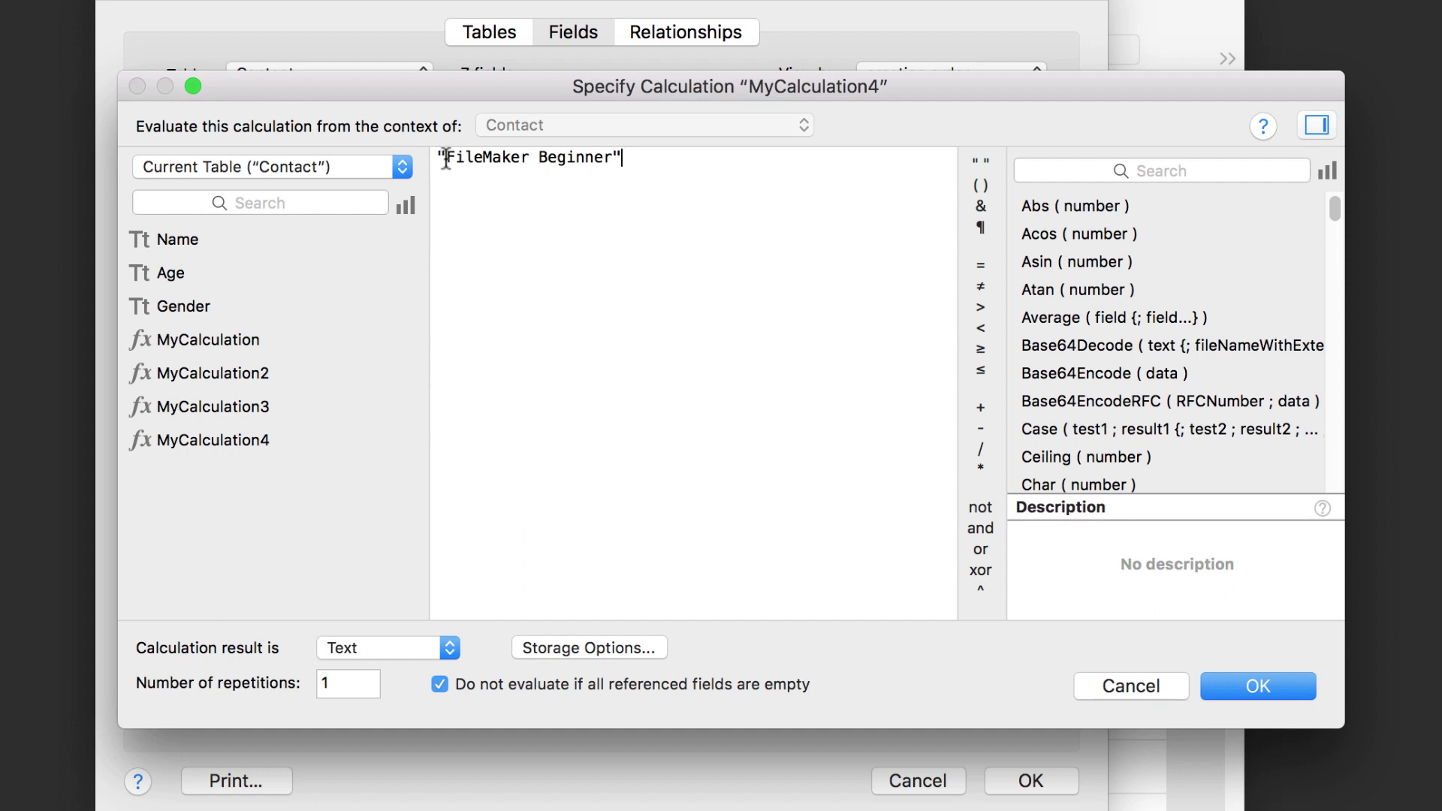
{"action": "left_click_drag", "start_coordinate": [446, 157], "coordinate": [614, 167]}
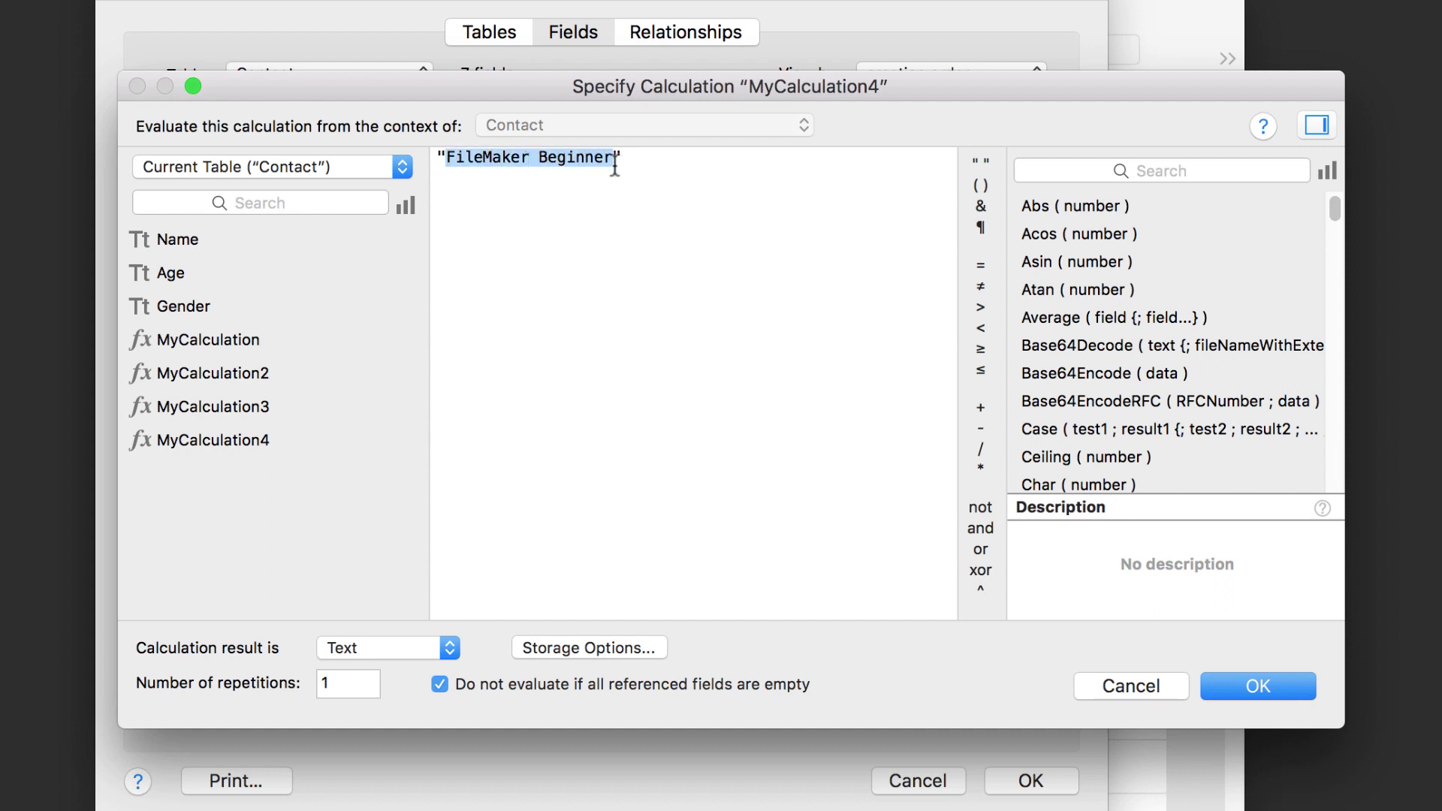
{"action": "left_click", "coordinate": [650, 165]}
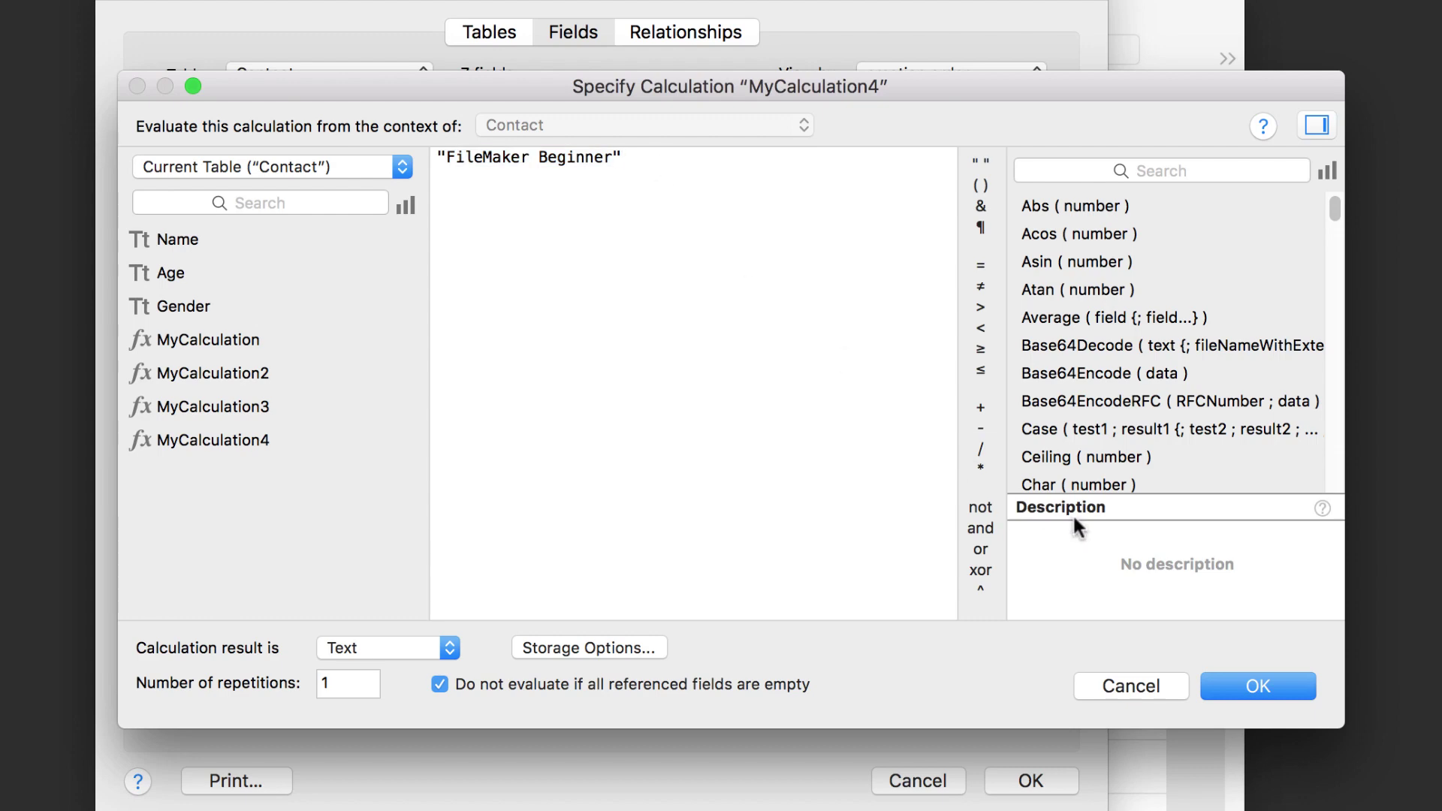
{"action": "left_click", "coordinate": [1231, 682]}
{"action": "left_click", "coordinate": [1031, 781]}
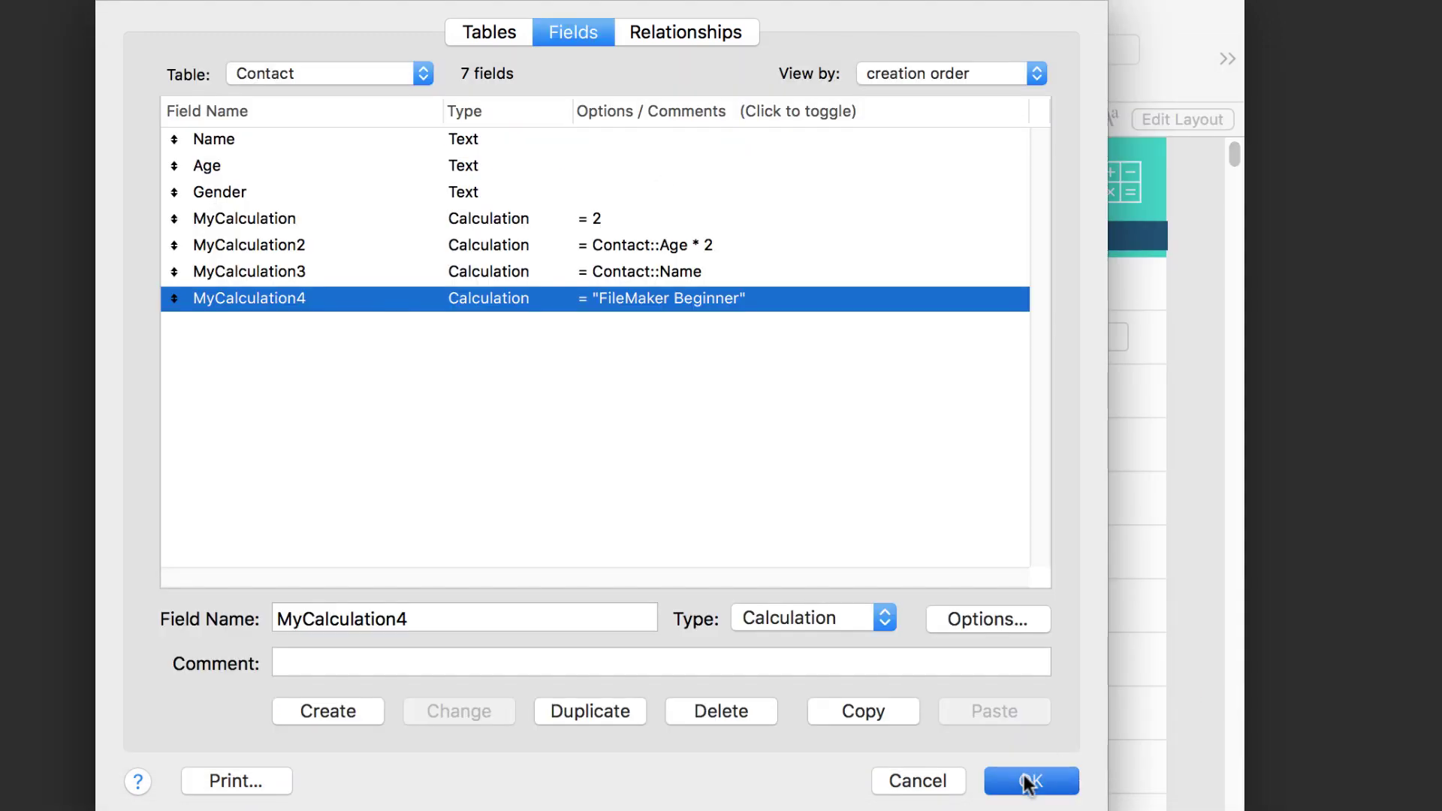
Step: In the Contact layout, switch the field under My Calculation to MyCalculation4 and return to browsing the records
{"action": "key", "text": "super+l"}
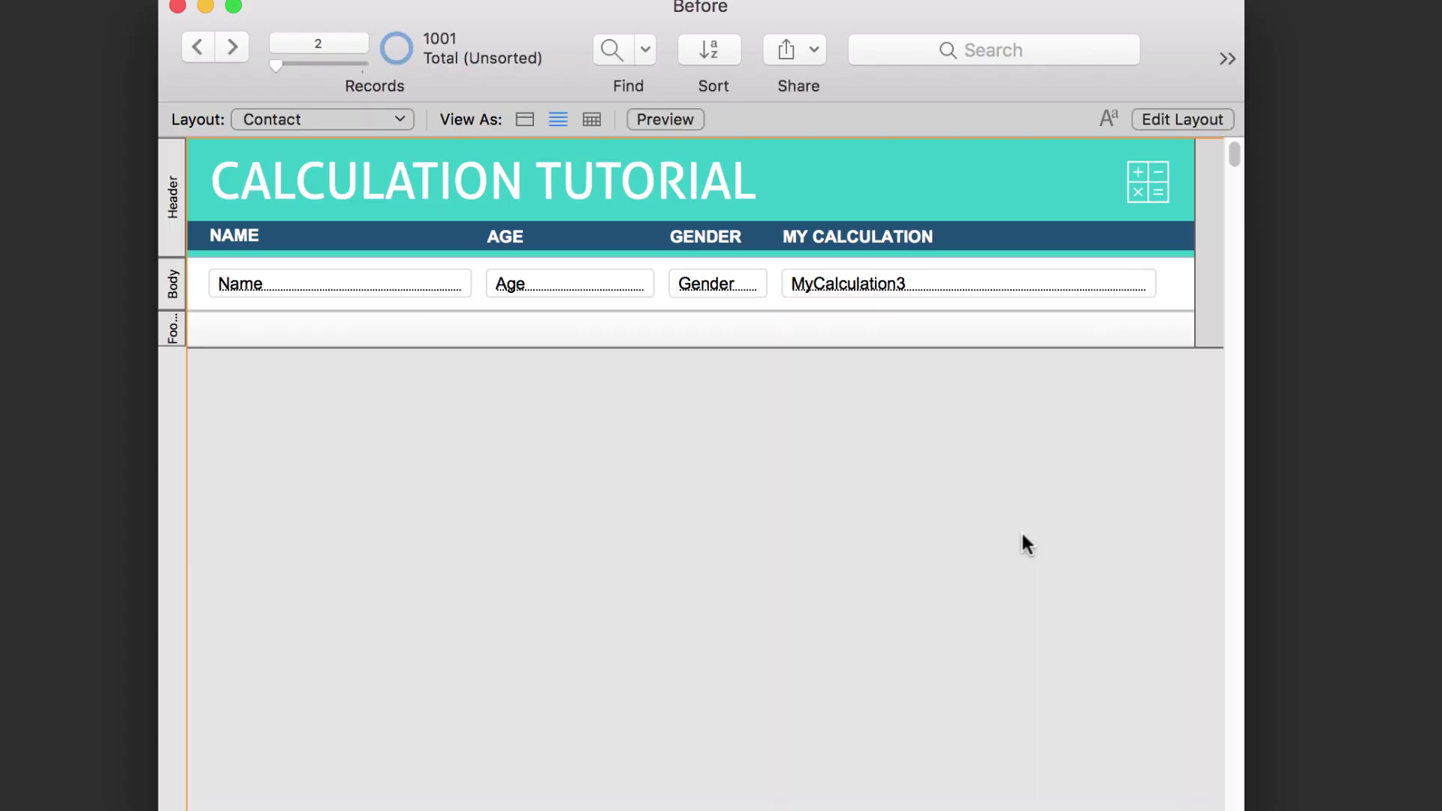
{"action": "double_click", "coordinate": [884, 286]}
{"action": "double_click", "coordinate": [1039, 364]}
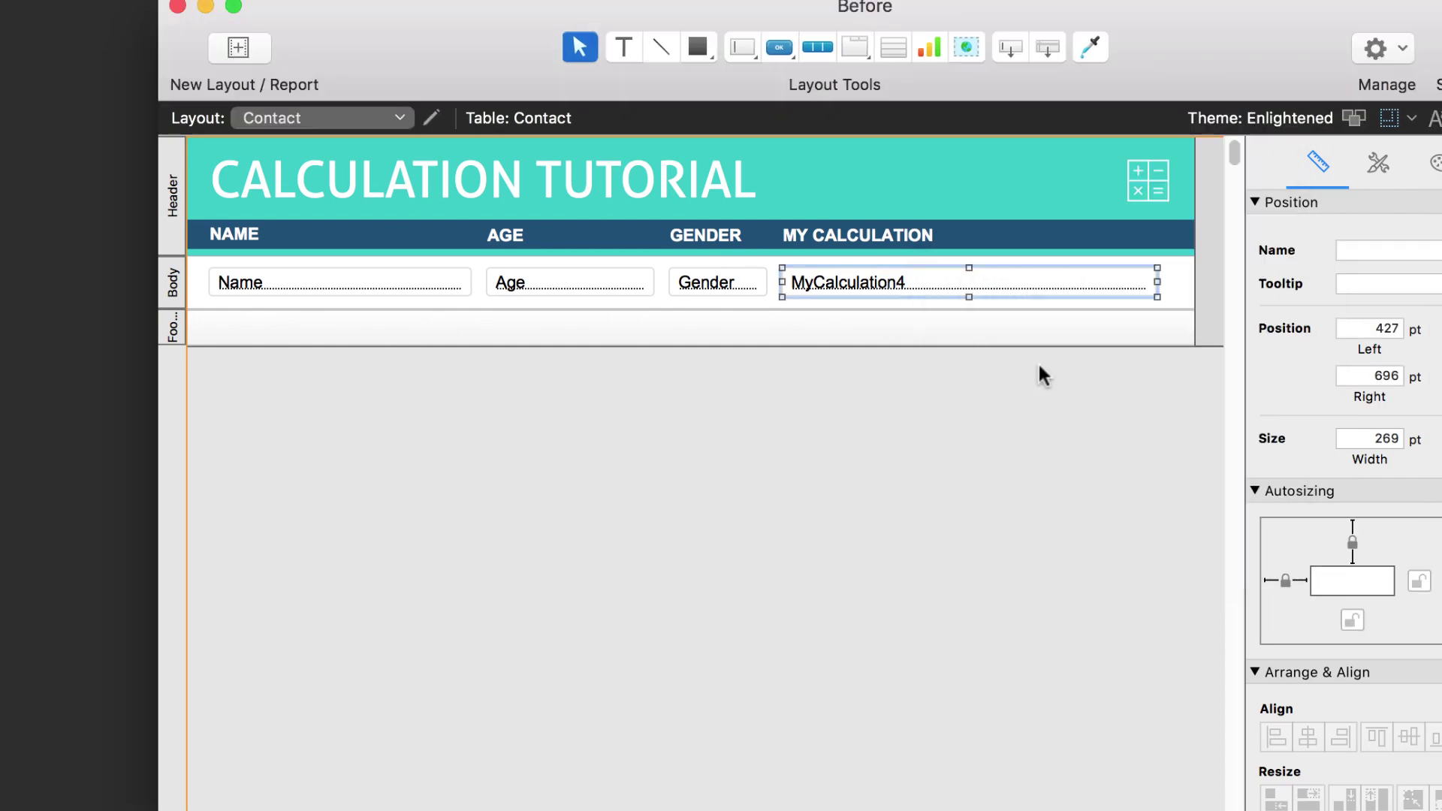
{"action": "left_click", "coordinate": [1025, 368]}
{"action": "key", "text": "super+b"}
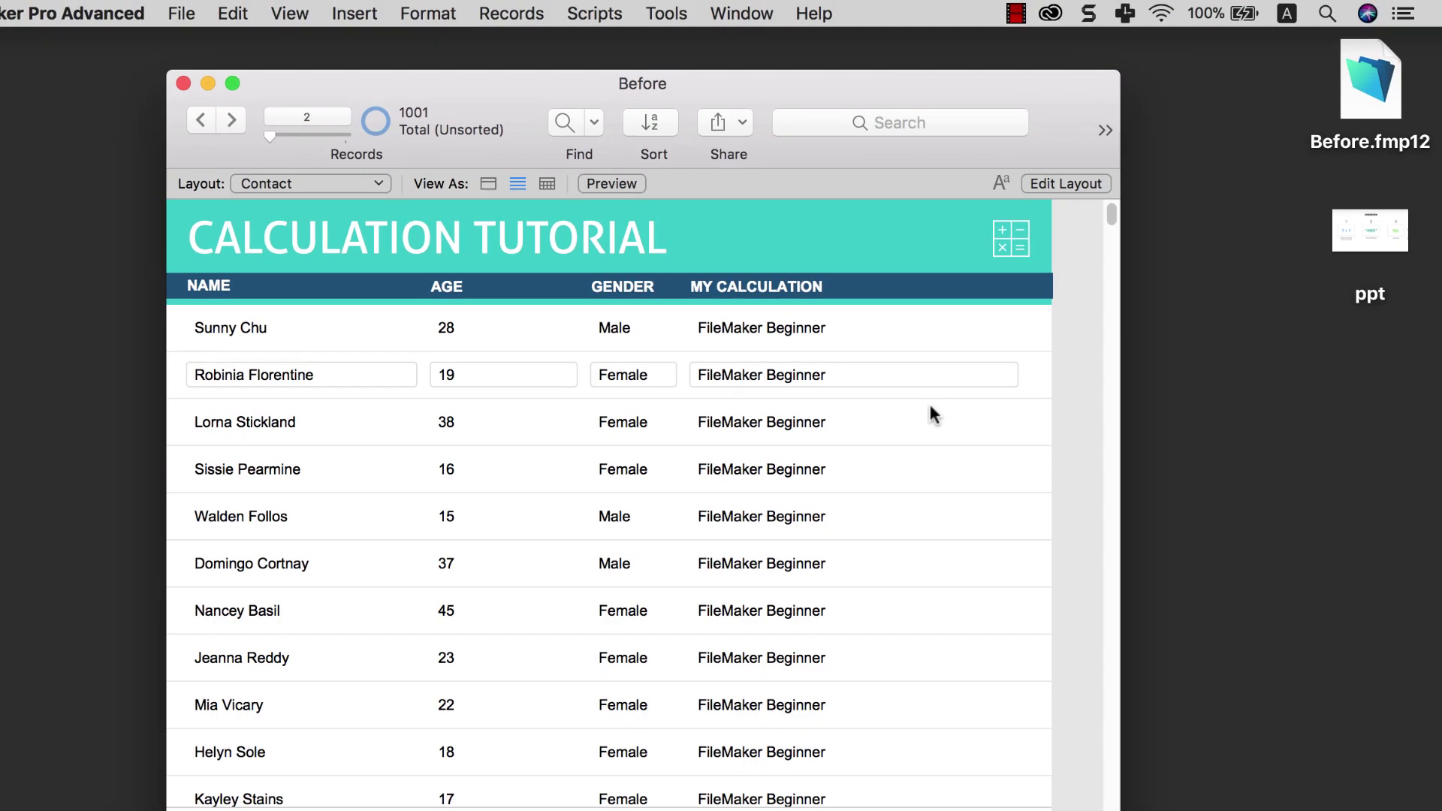
Step: Check the My Calculation values in the first two contact records
{"action": "left_click", "coordinate": [854, 333]}
{"action": "left_click", "coordinate": [856, 374]}
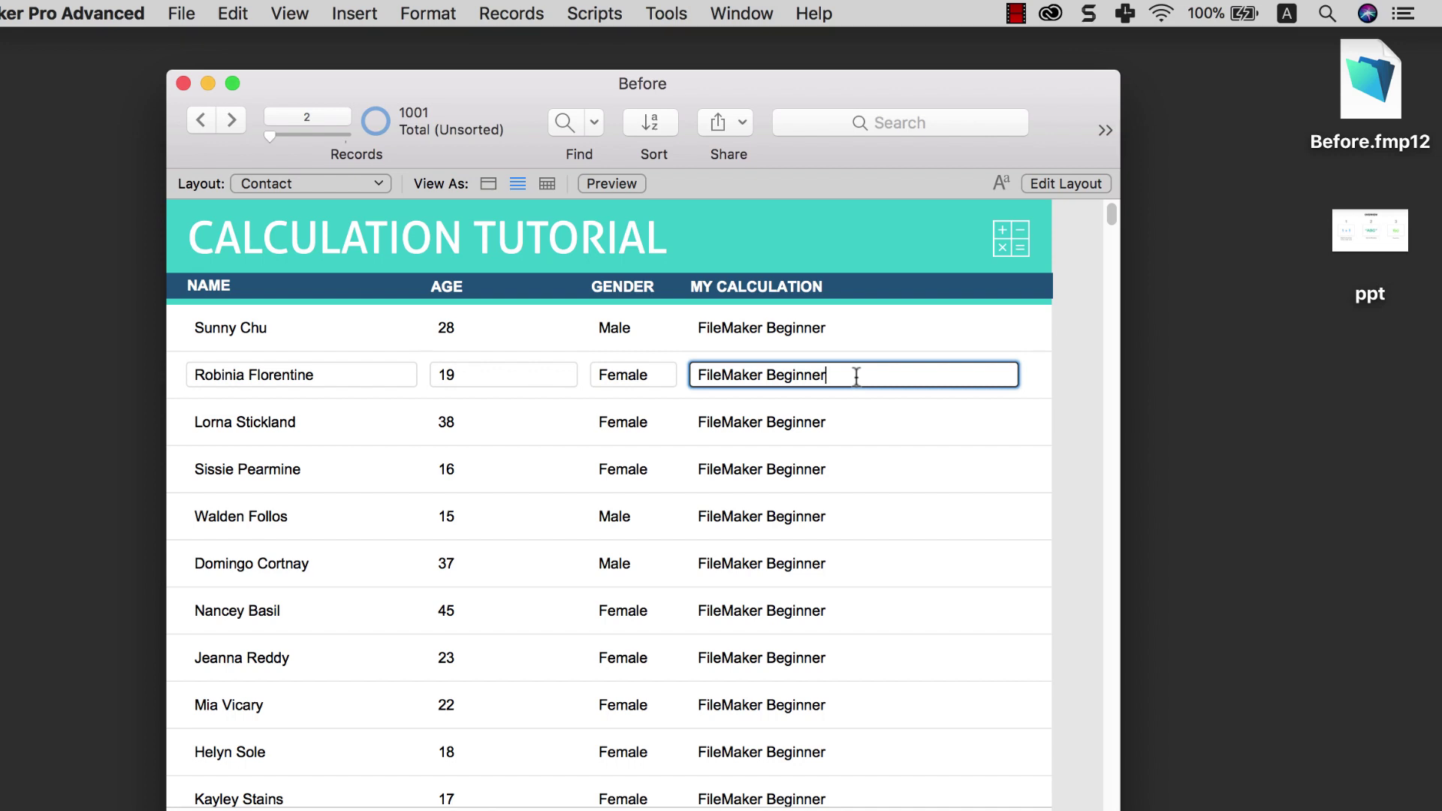
{"action": "left_click", "coordinate": [872, 304]}
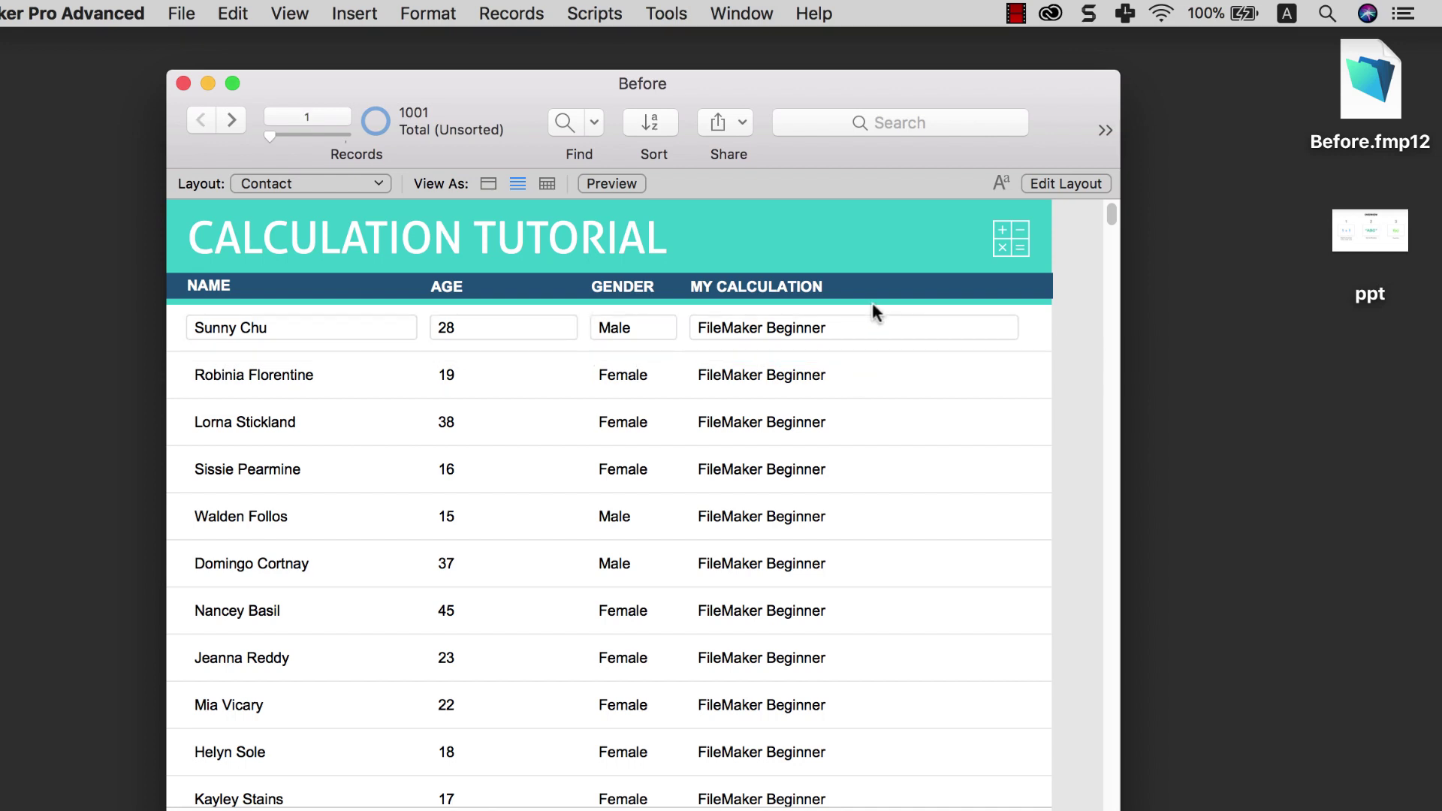
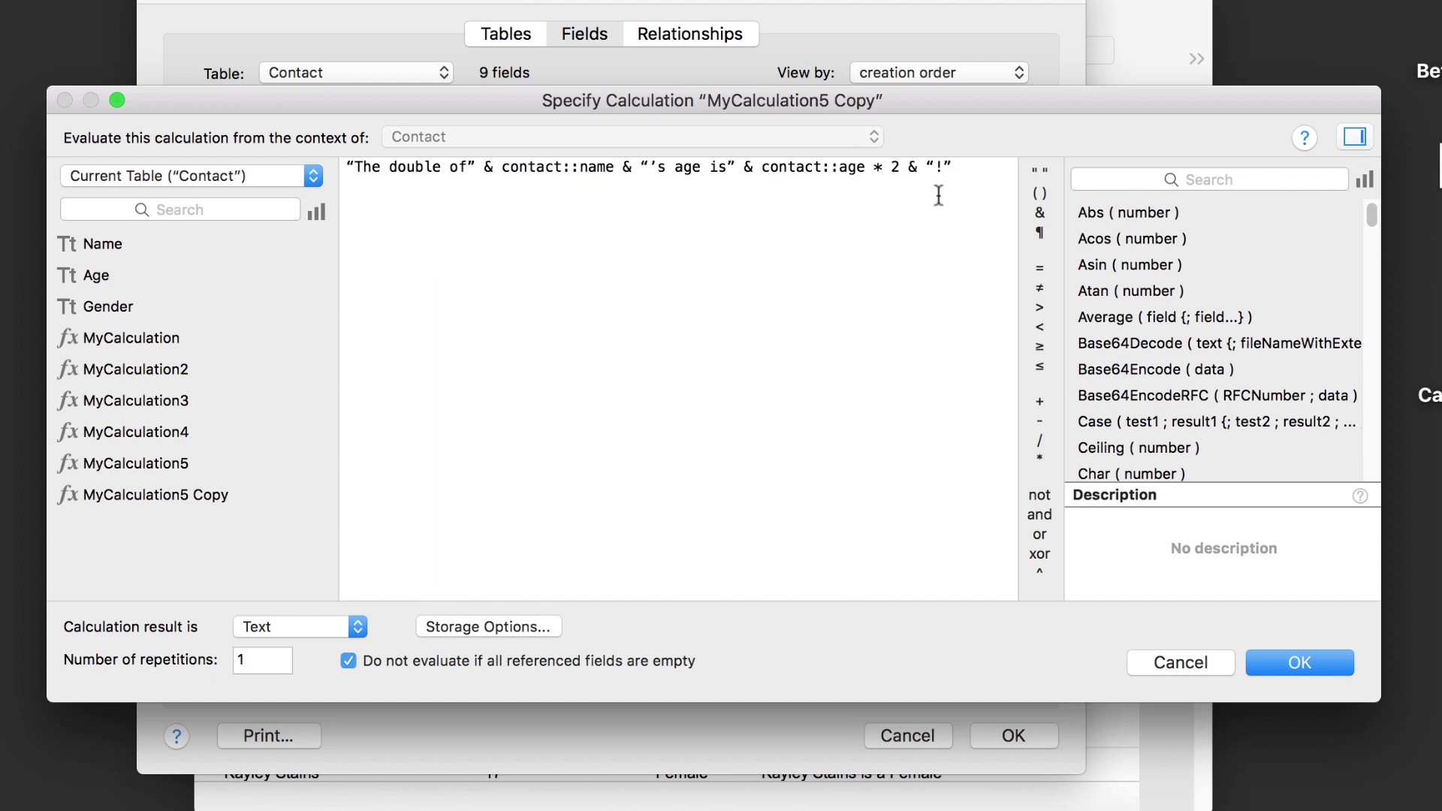
Step: Accept the age-doubling sentence formula of MyCalculation5 Copy, rename the field MyCalculation6 and save the field definitions
{"action": "left_click_drag", "start_coordinate": [353, 166], "coordinate": [968, 165]}
{"action": "left_click", "coordinate": [1273, 659]}
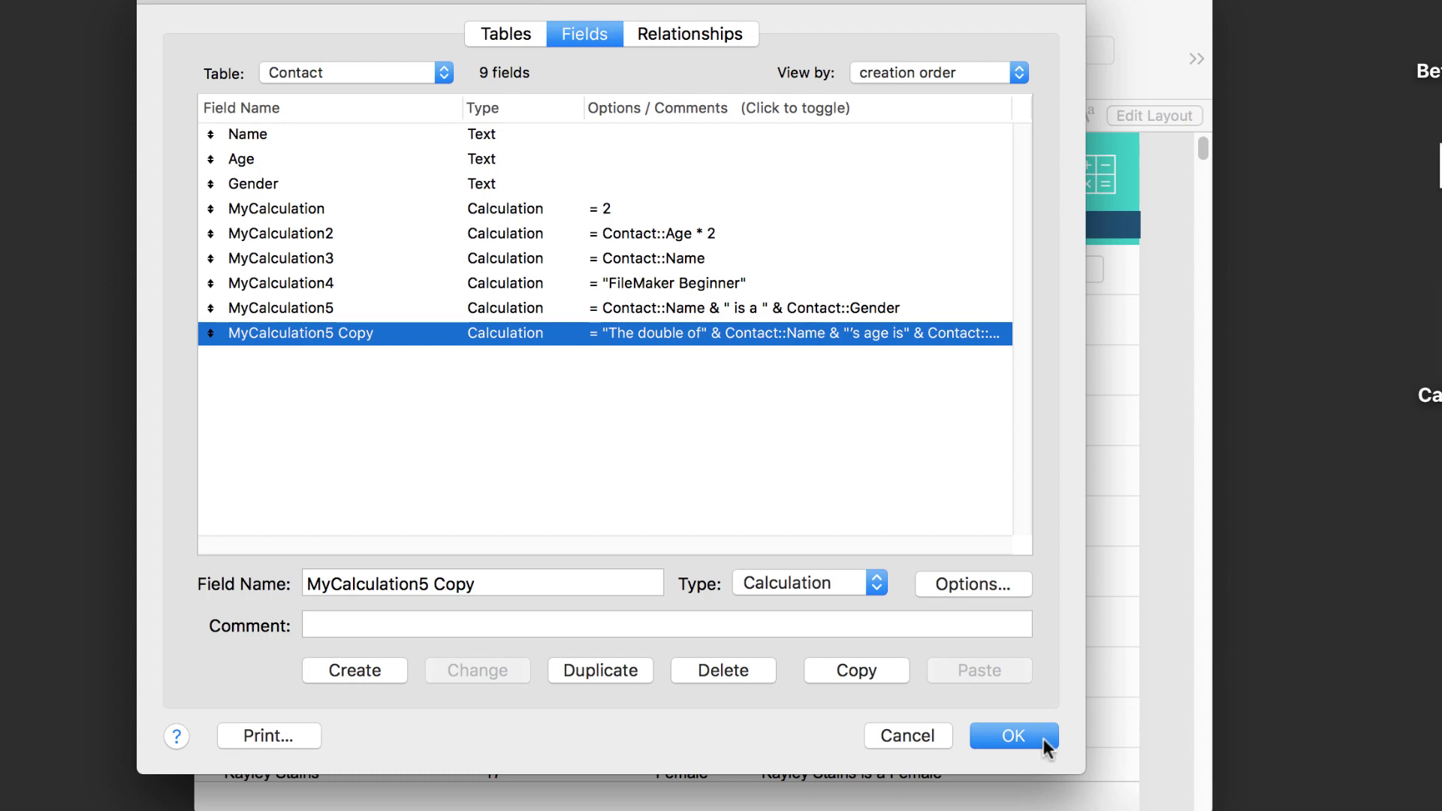
{"action": "left_click_drag", "start_coordinate": [418, 584], "coordinate": [570, 585]}
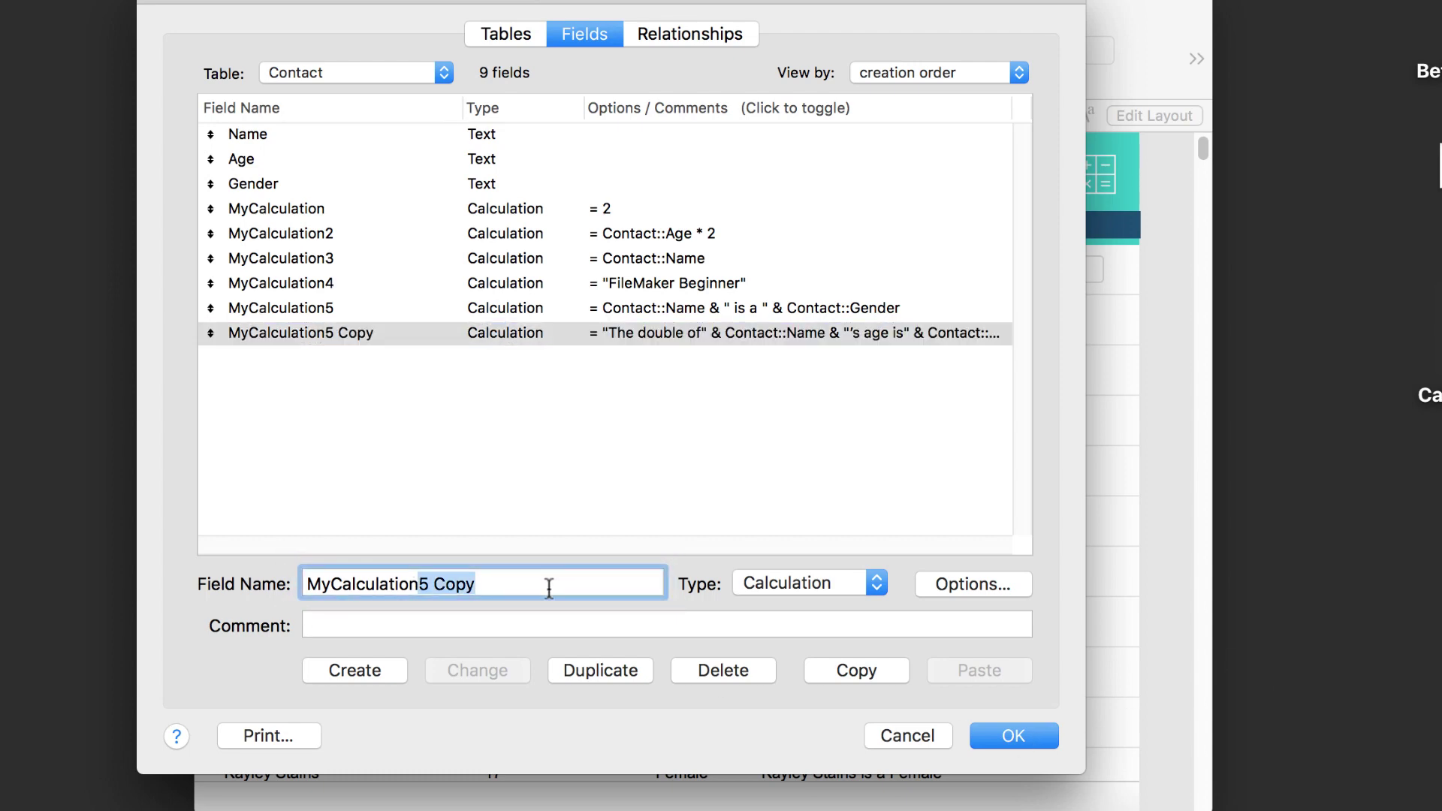
{"action": "type", "text": "6"}
{"action": "left_click", "coordinate": [485, 662]}
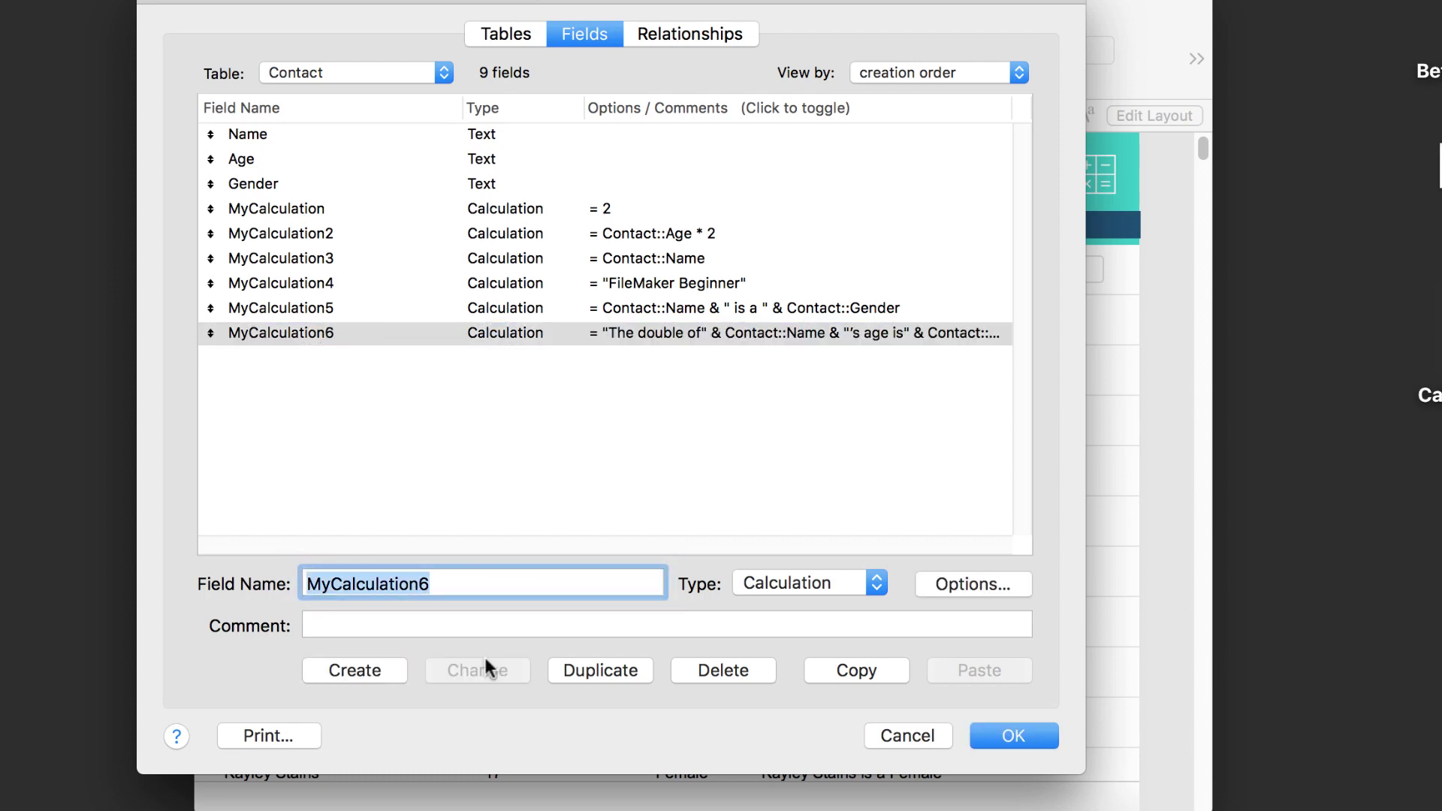
{"action": "left_click", "coordinate": [1006, 737]}
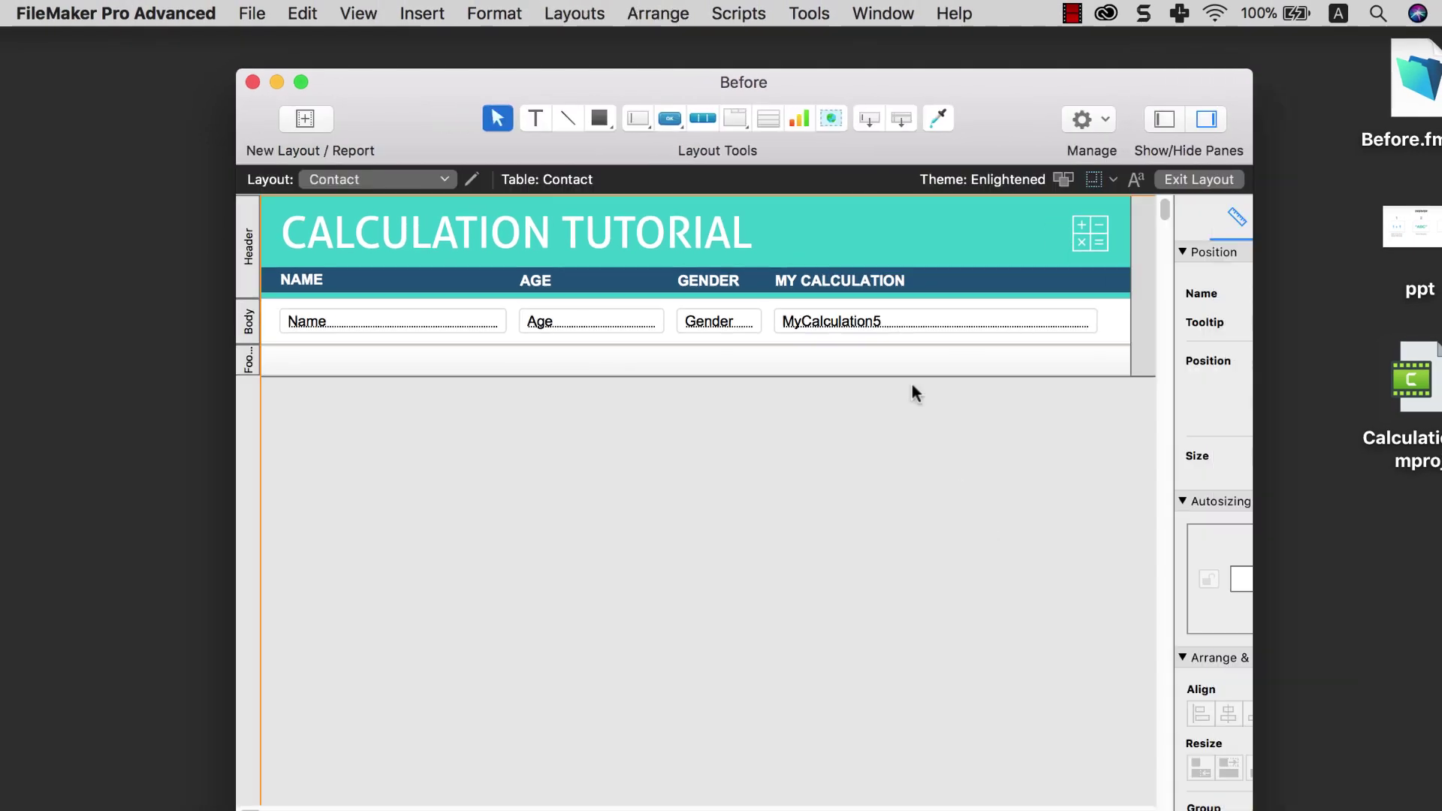
Step: In the Contact layout, switch the field under My Calculation to MyCalculation6 and inspect the first record's result while browsing
{"action": "double_click", "coordinate": [873, 320]}
{"action": "double_click", "coordinate": [992, 436]}
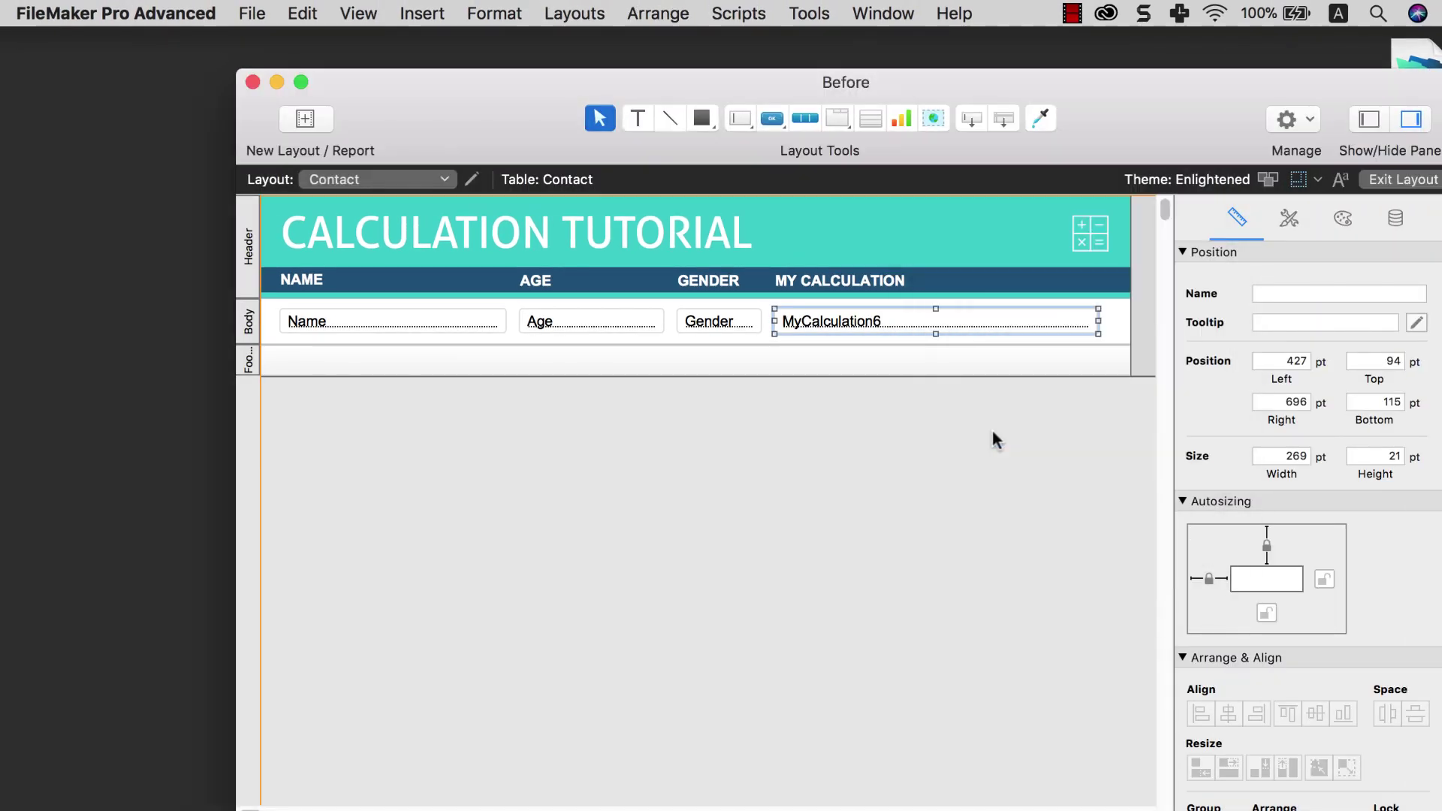
{"action": "key", "text": "super+b"}
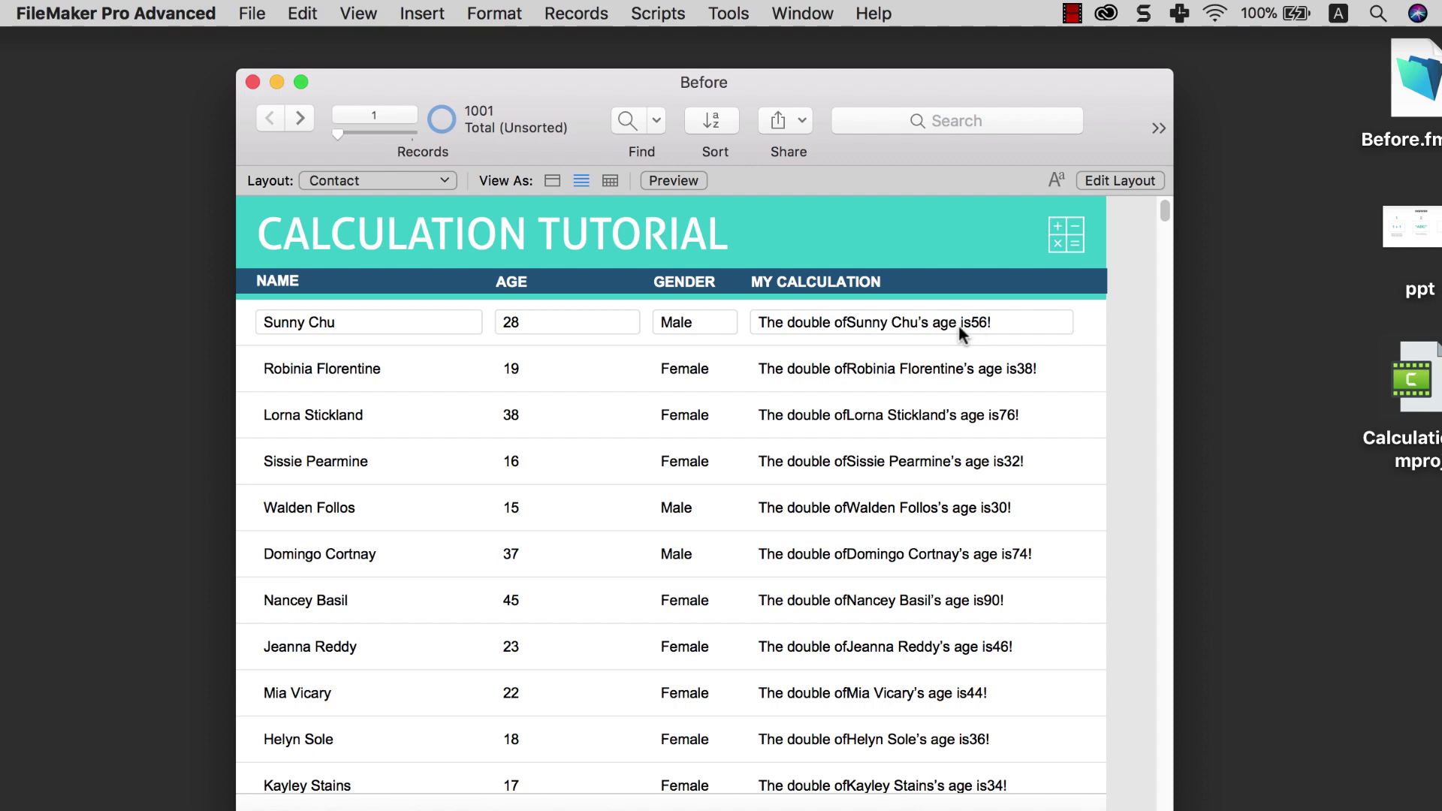
{"action": "left_click", "coordinate": [849, 323]}
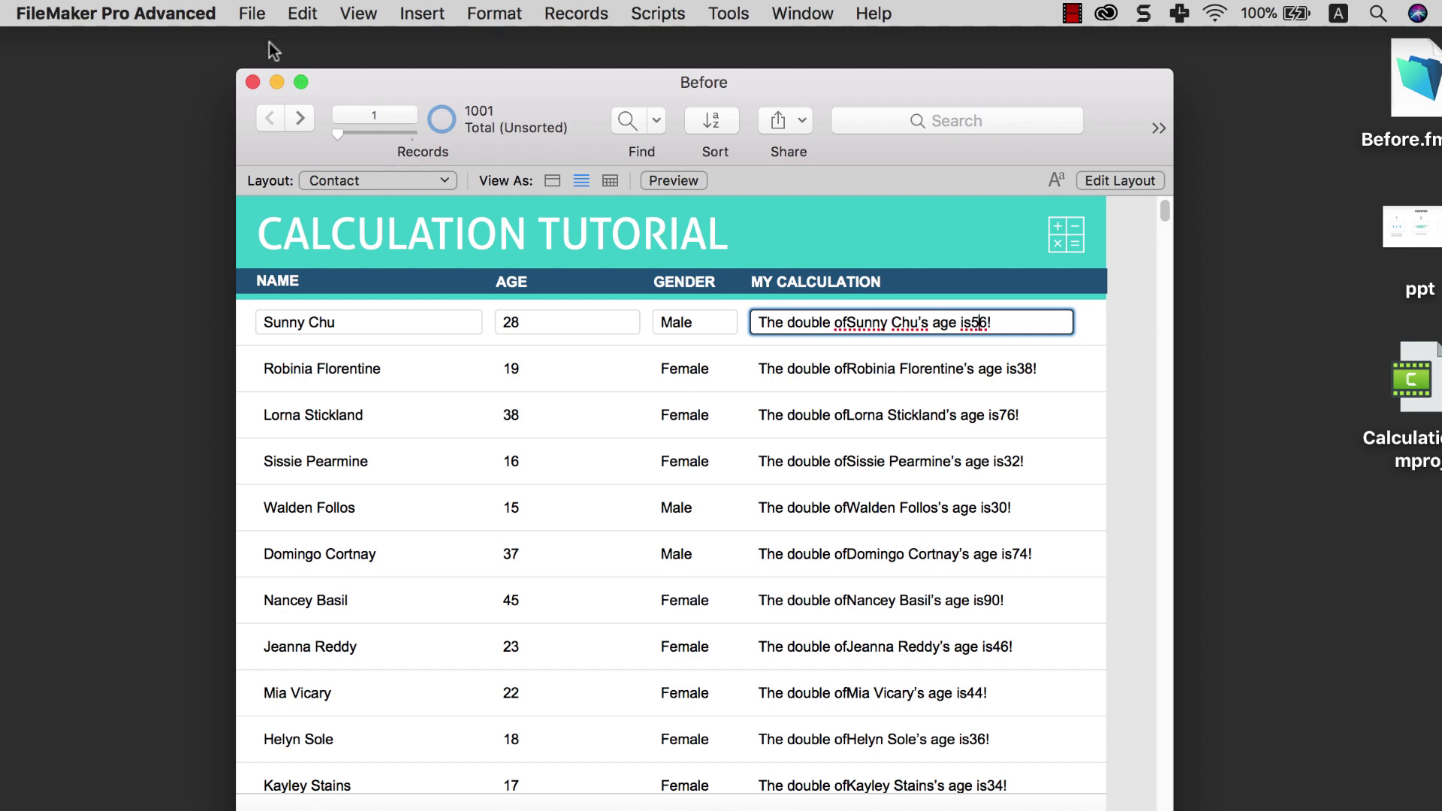
Step: In the MyCalculation6 formula, add a trailing space inside the texts "The double of" and "'s age is", and save the field definitions
{"action": "left_click", "coordinate": [252, 14]}
{"action": "mouse_move", "coordinate": [315, 208]}
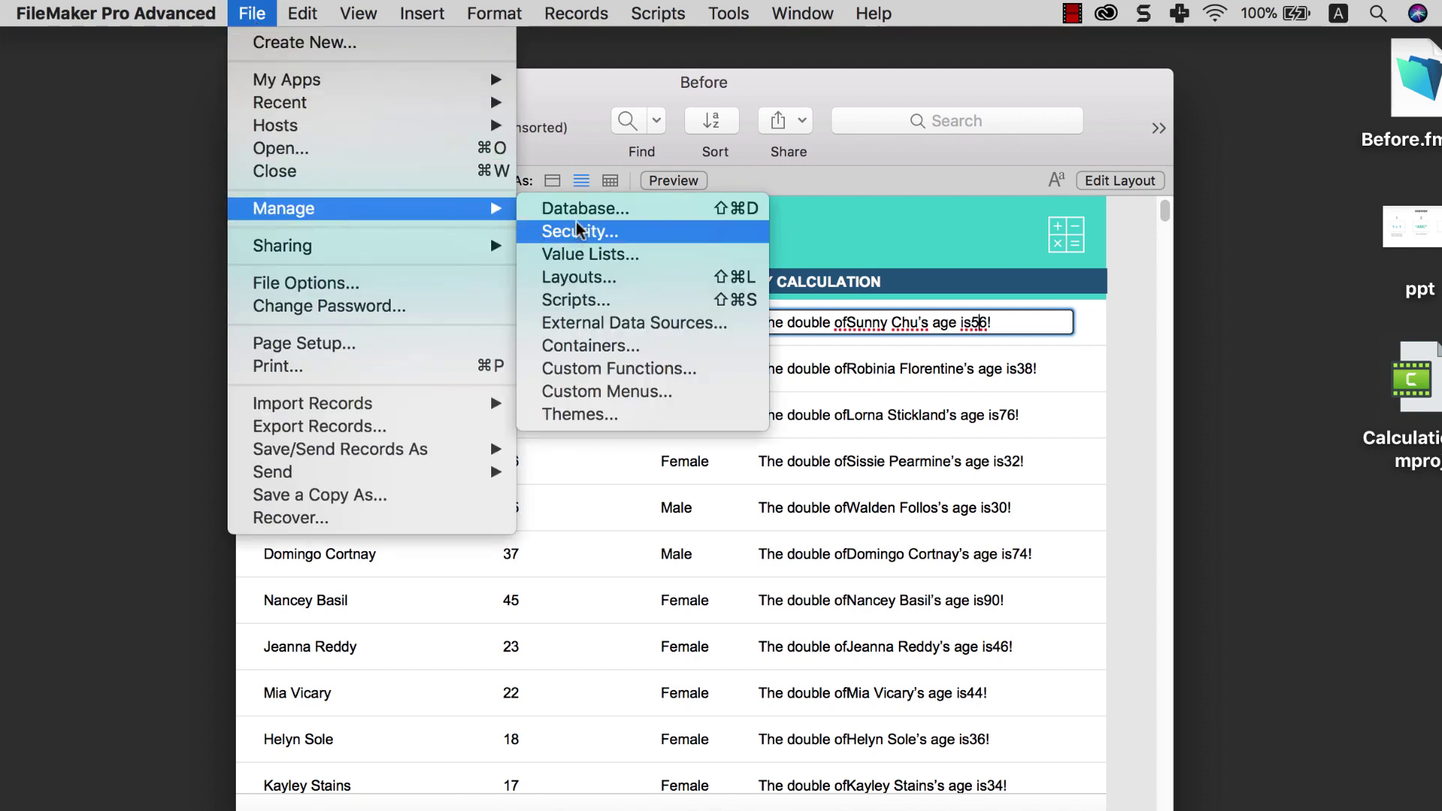
{"action": "left_click", "coordinate": [590, 207]}
{"action": "double_click", "coordinate": [672, 380]}
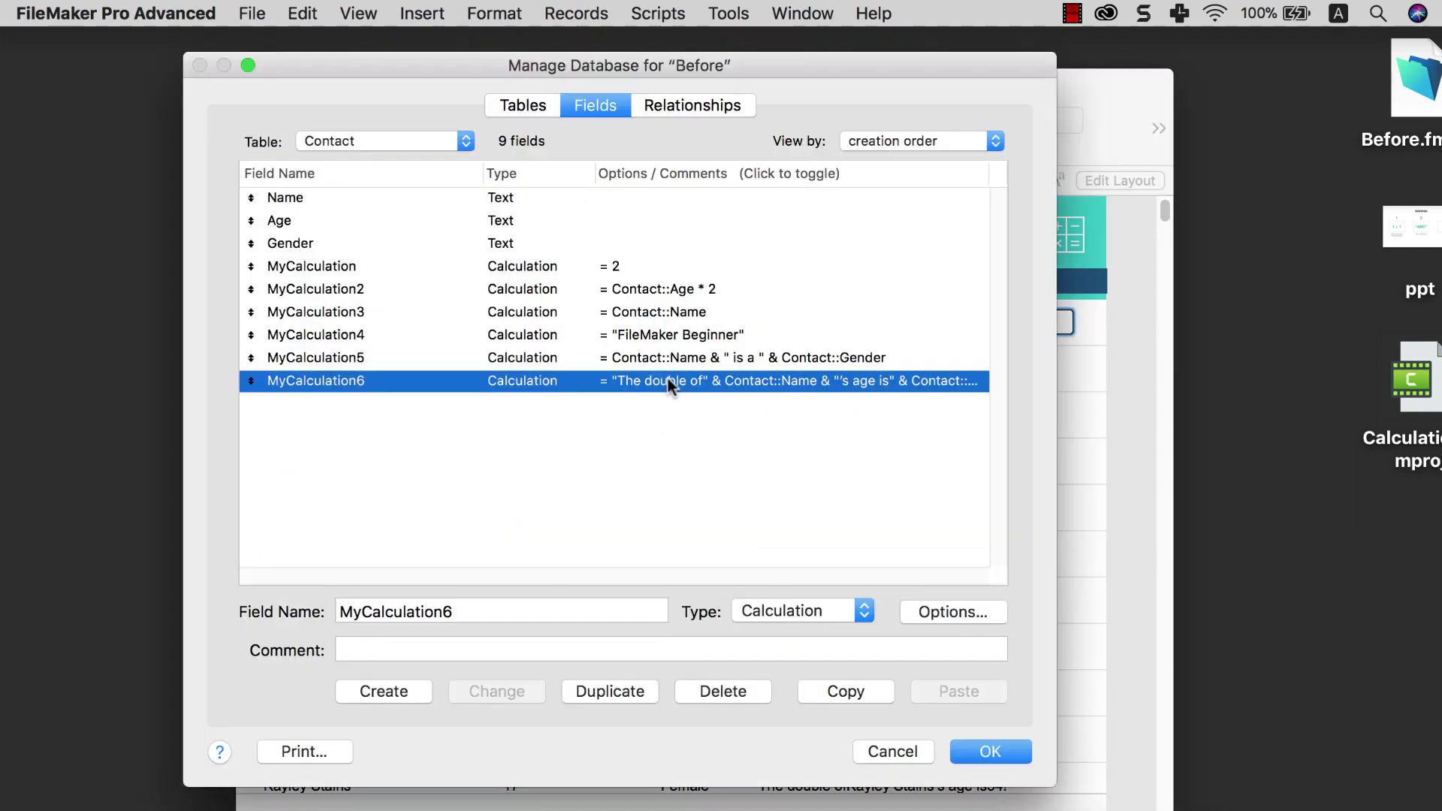
{"action": "left_click", "coordinate": [487, 228]}
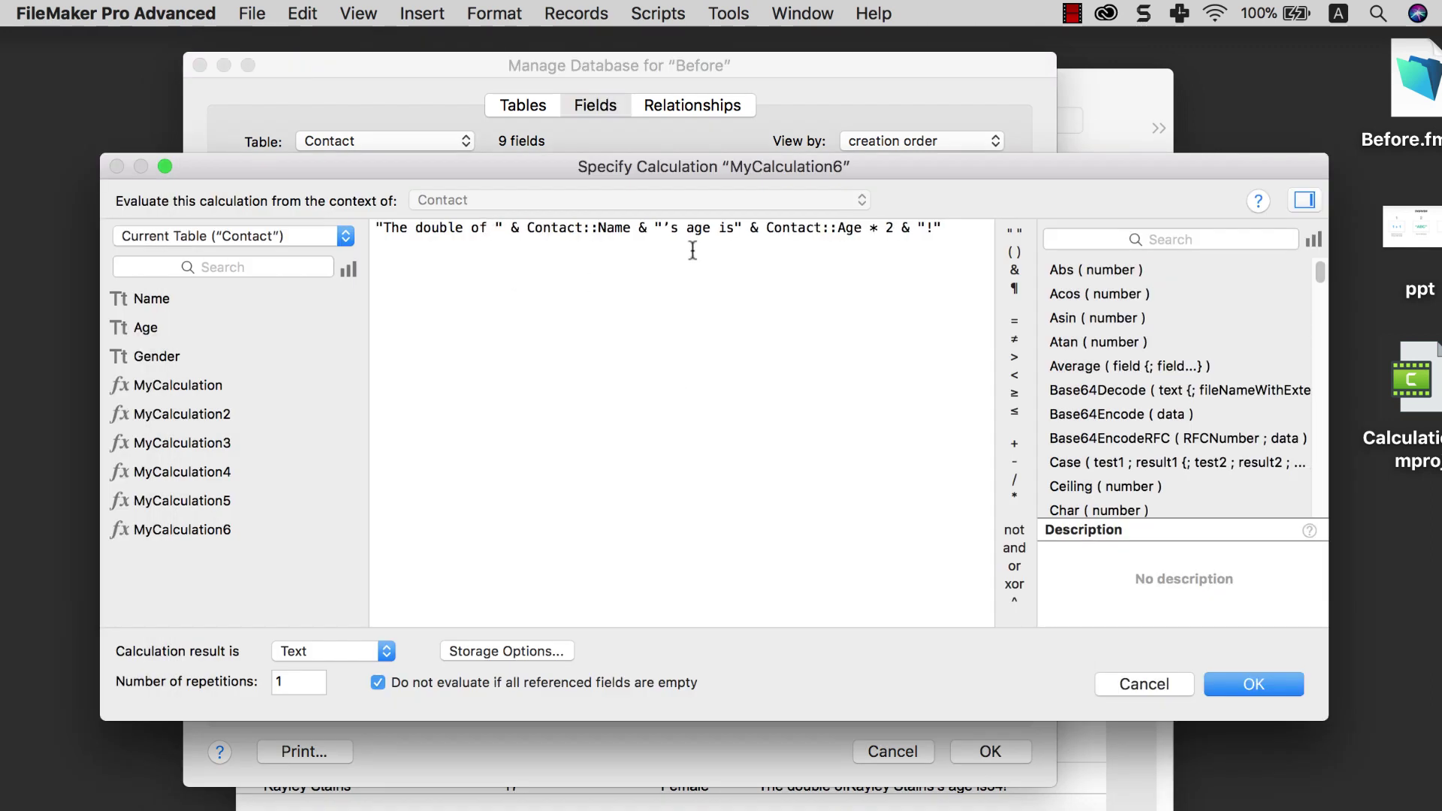
{"action": "left_click", "coordinate": [735, 228]}
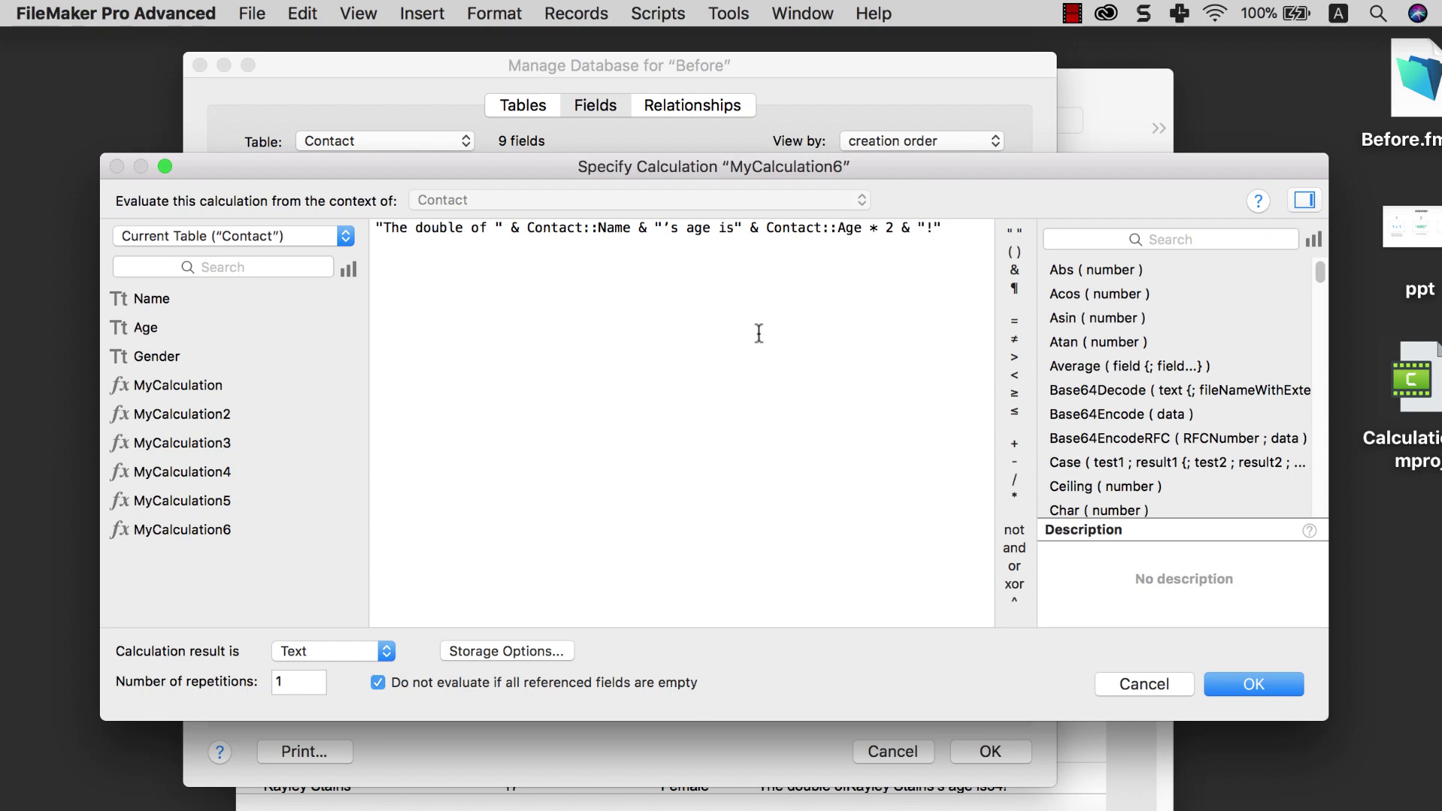
{"action": "left_click", "coordinate": [1219, 679]}
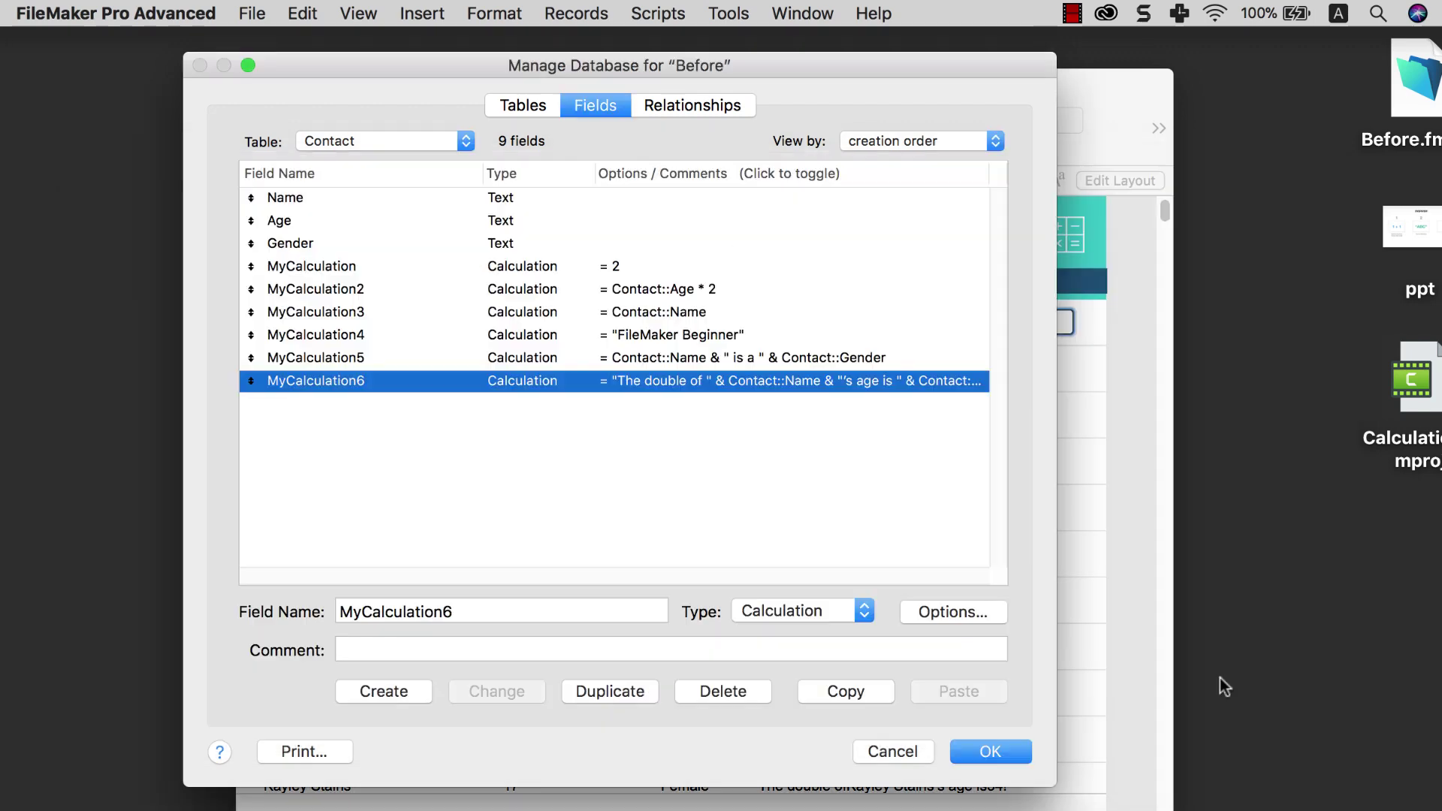
{"action": "left_click", "coordinate": [988, 751]}
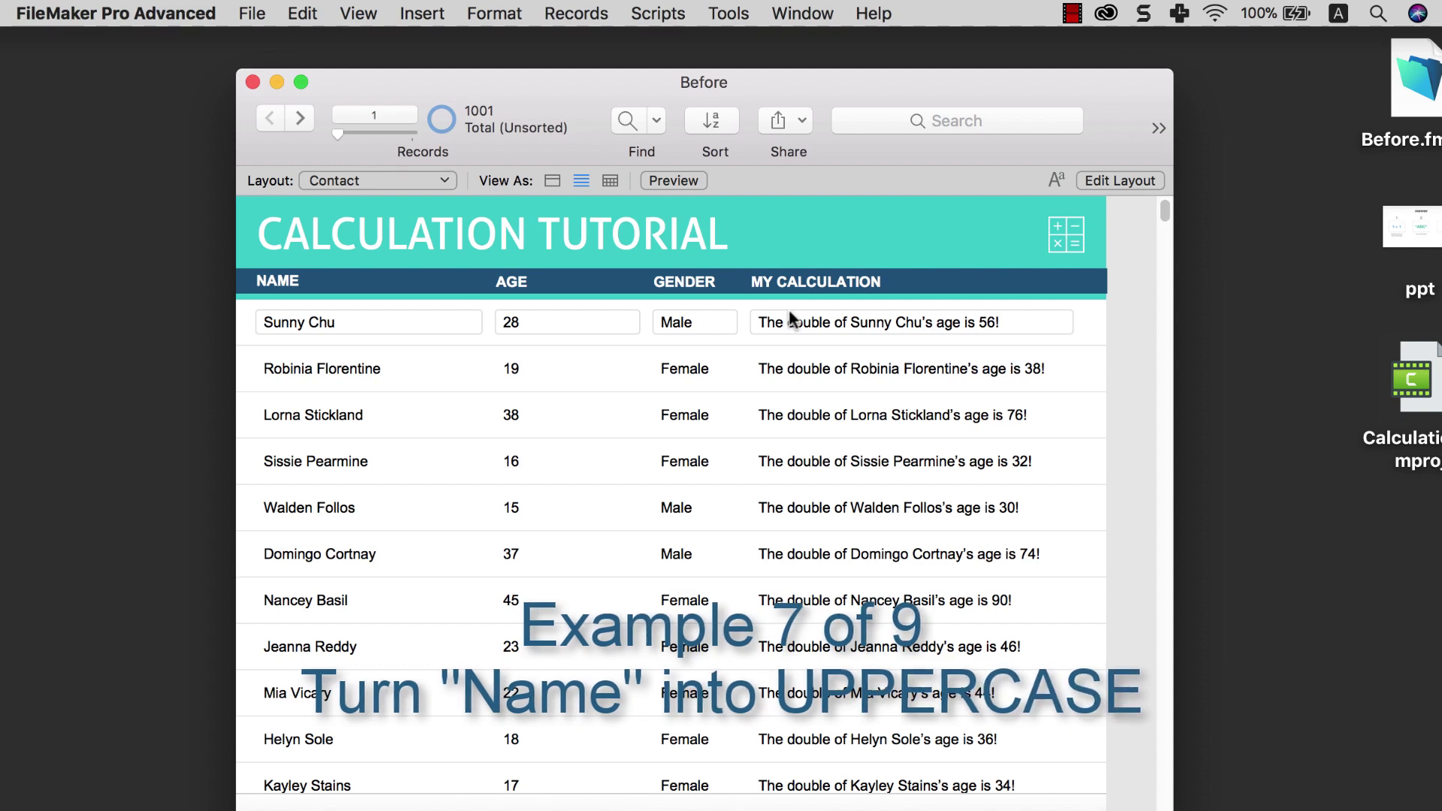
Step: Duplicate the MyCalculation6 field in the database's field definitions and rename the copy MyCalculation7
{"action": "left_click", "coordinate": [253, 13]}
{"action": "mouse_move", "coordinate": [290, 208]}
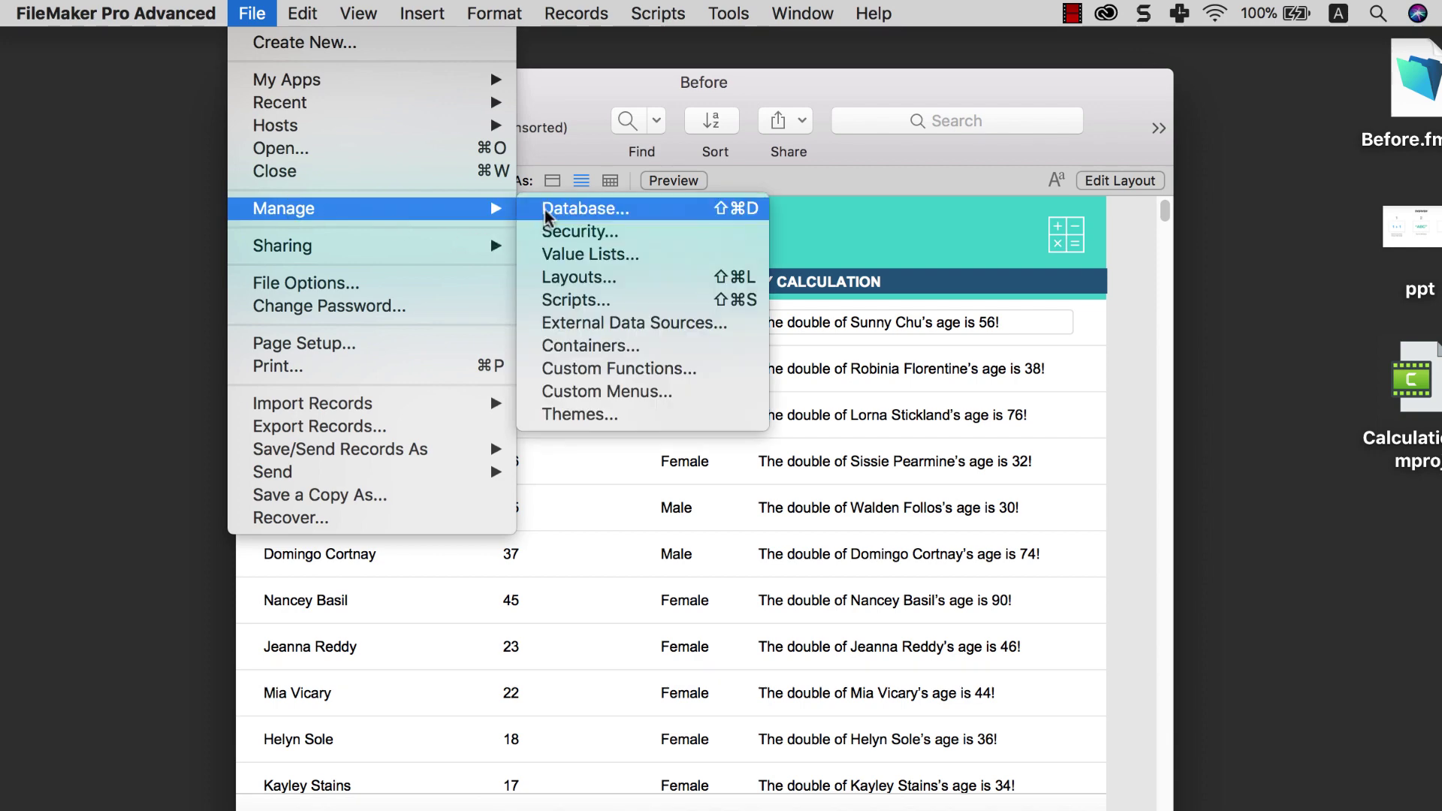
{"action": "left_click", "coordinate": [544, 210]}
{"action": "left_click", "coordinate": [503, 379]}
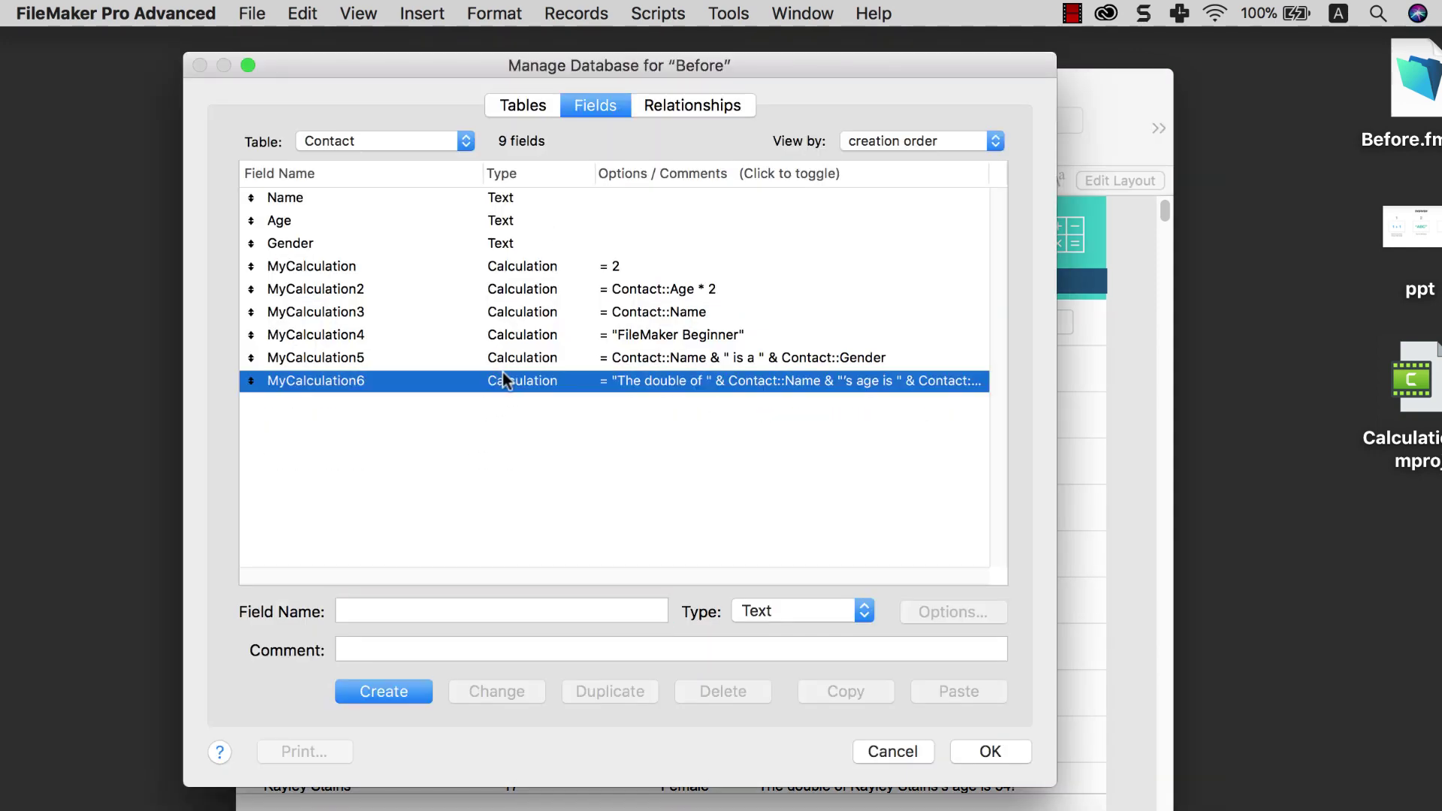
{"action": "left_click", "coordinate": [601, 692]}
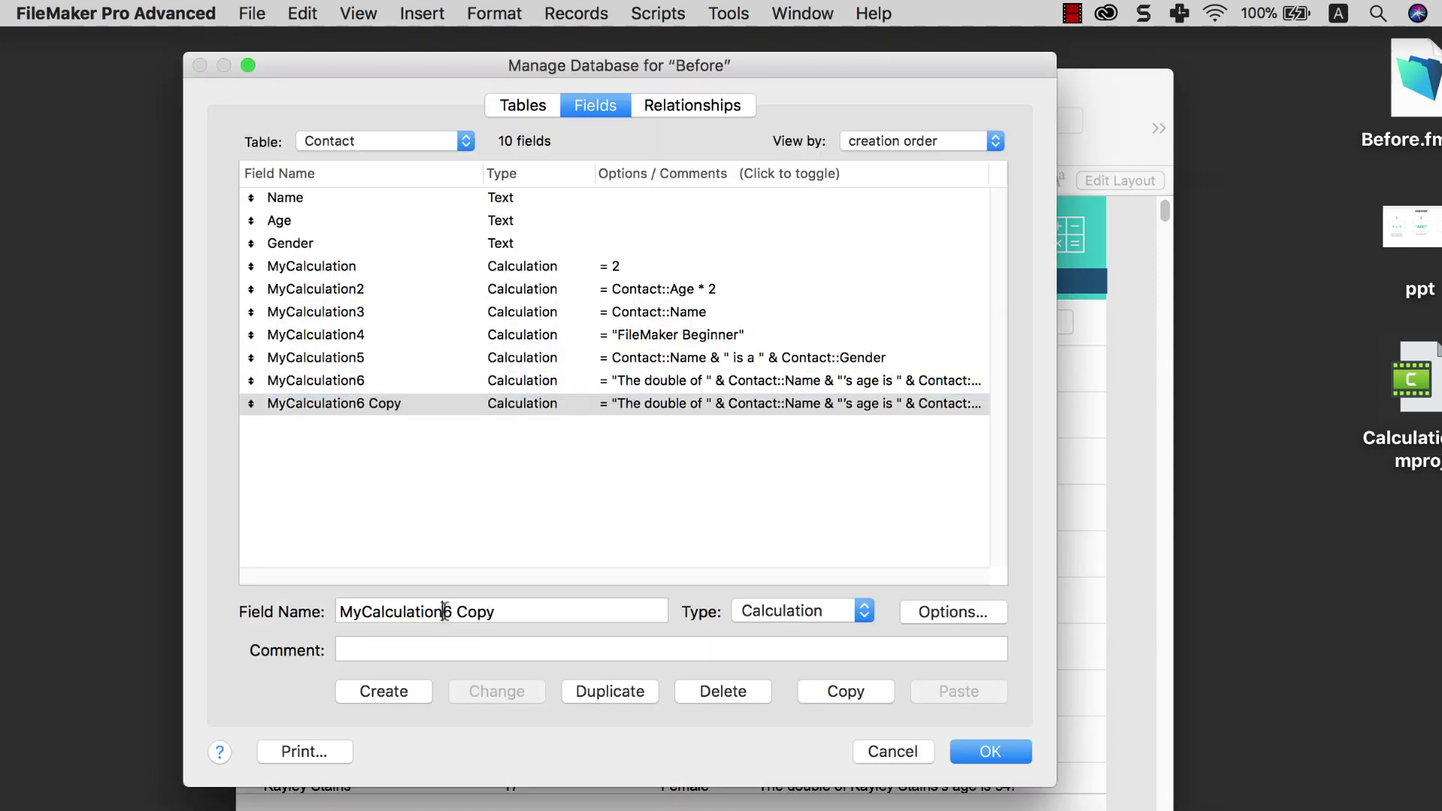
{"action": "left_click_drag", "start_coordinate": [443, 612], "coordinate": [580, 610]}
{"action": "type", "text": "7"}
{"action": "left_click", "coordinate": [514, 690]}
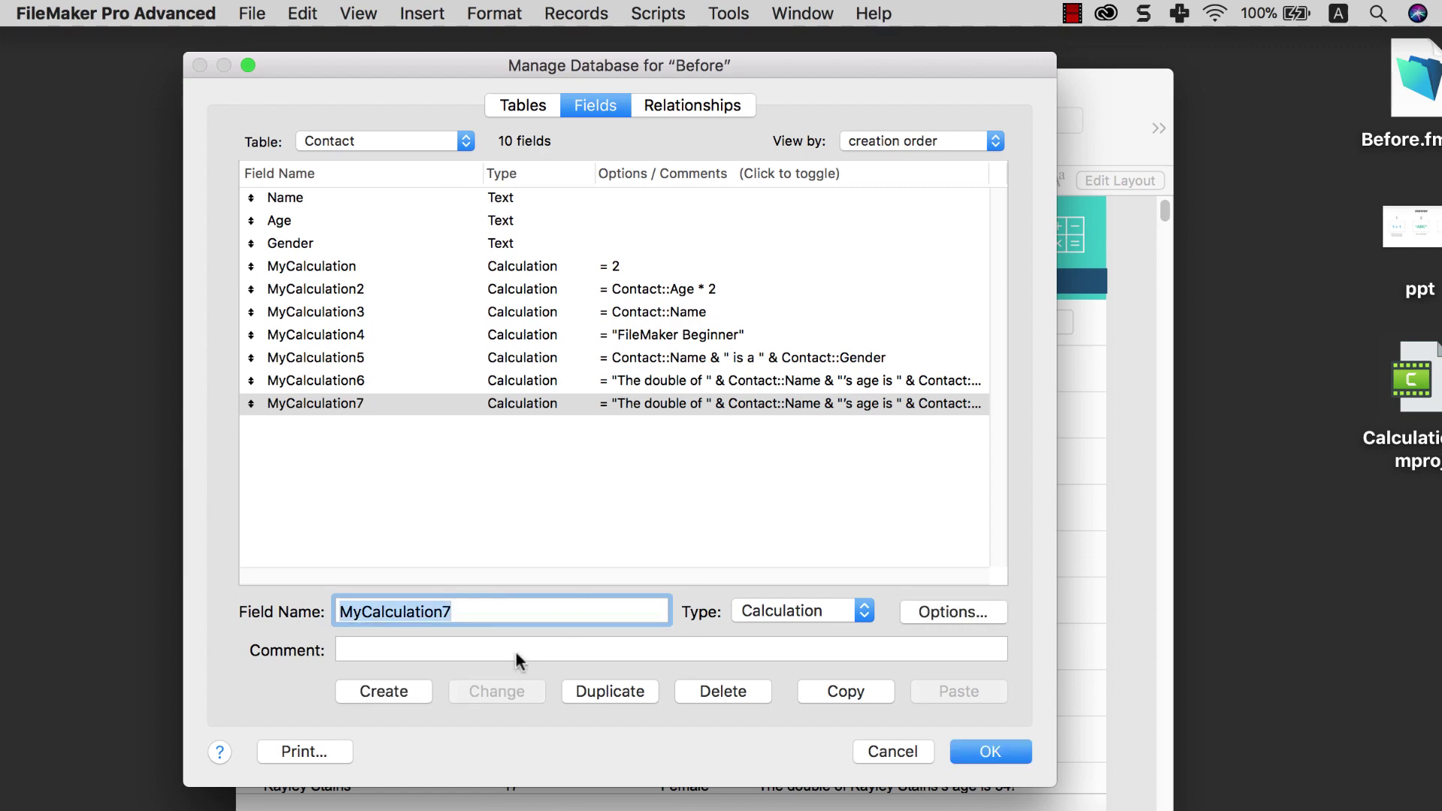
Step: Clear the existing formula of MyCalculation7 and look through the function list, checking the descriptions of Asin and Abs
{"action": "double_click", "coordinate": [589, 399]}
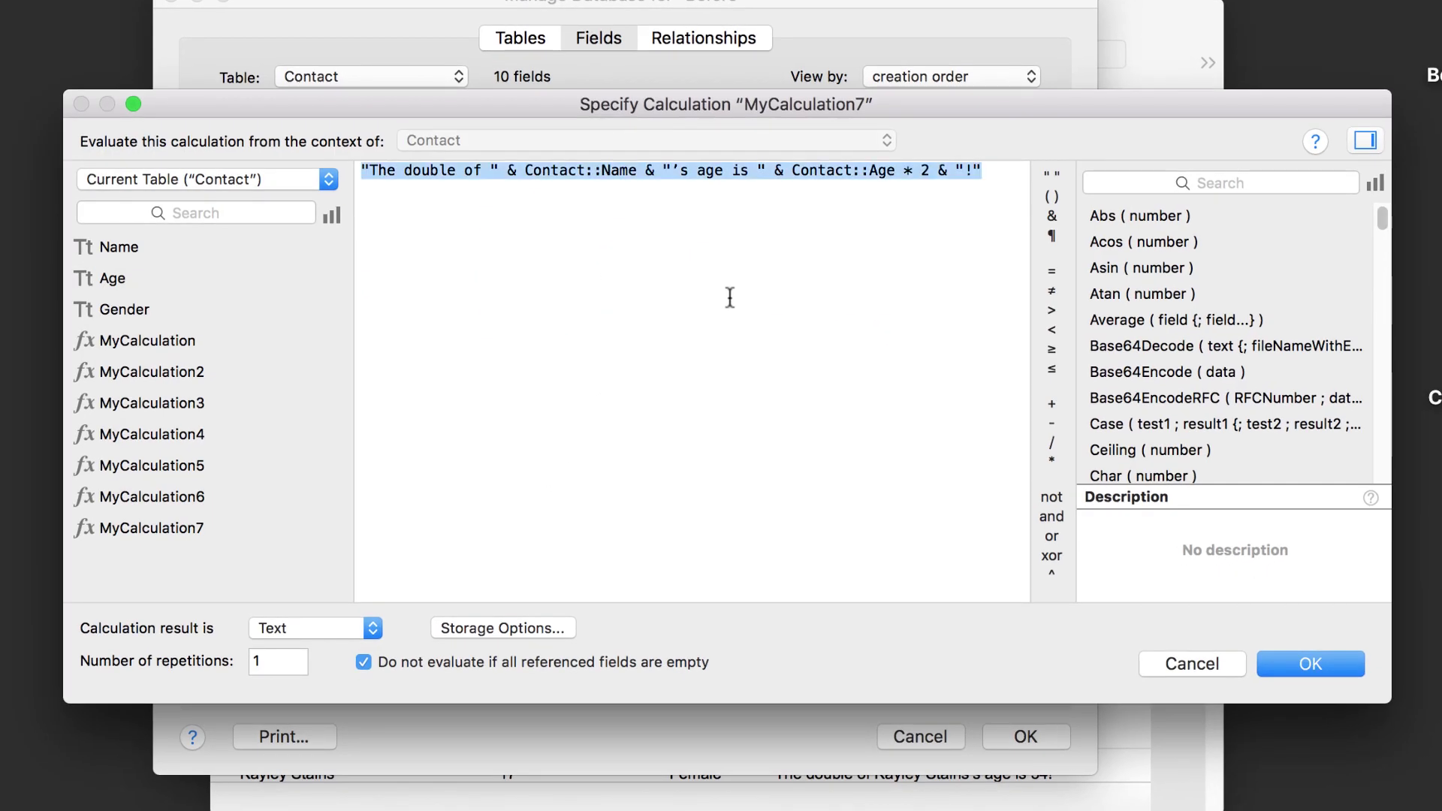
{"action": "key", "text": "BackSpace"}
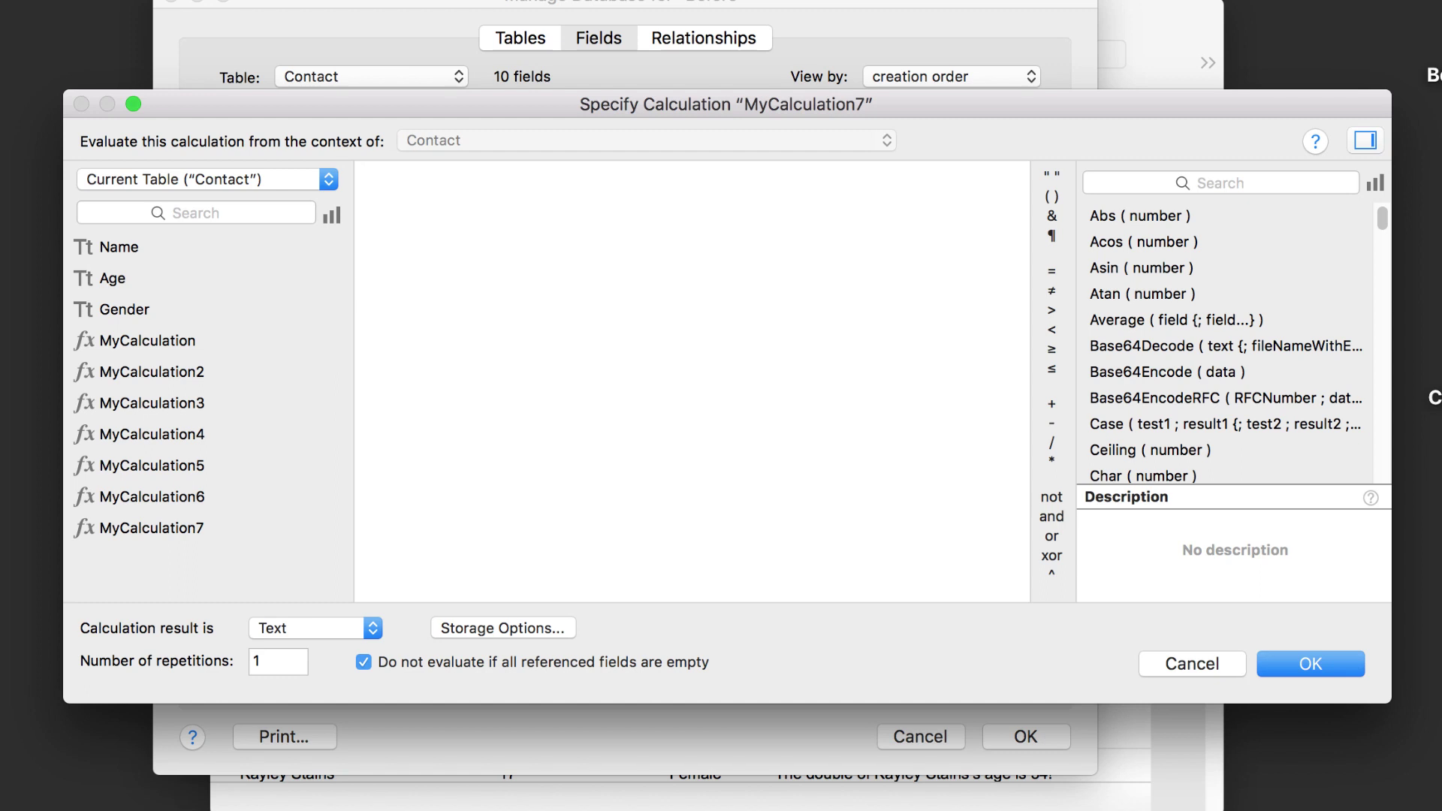
{"action": "left_click", "coordinate": [1260, 269]}
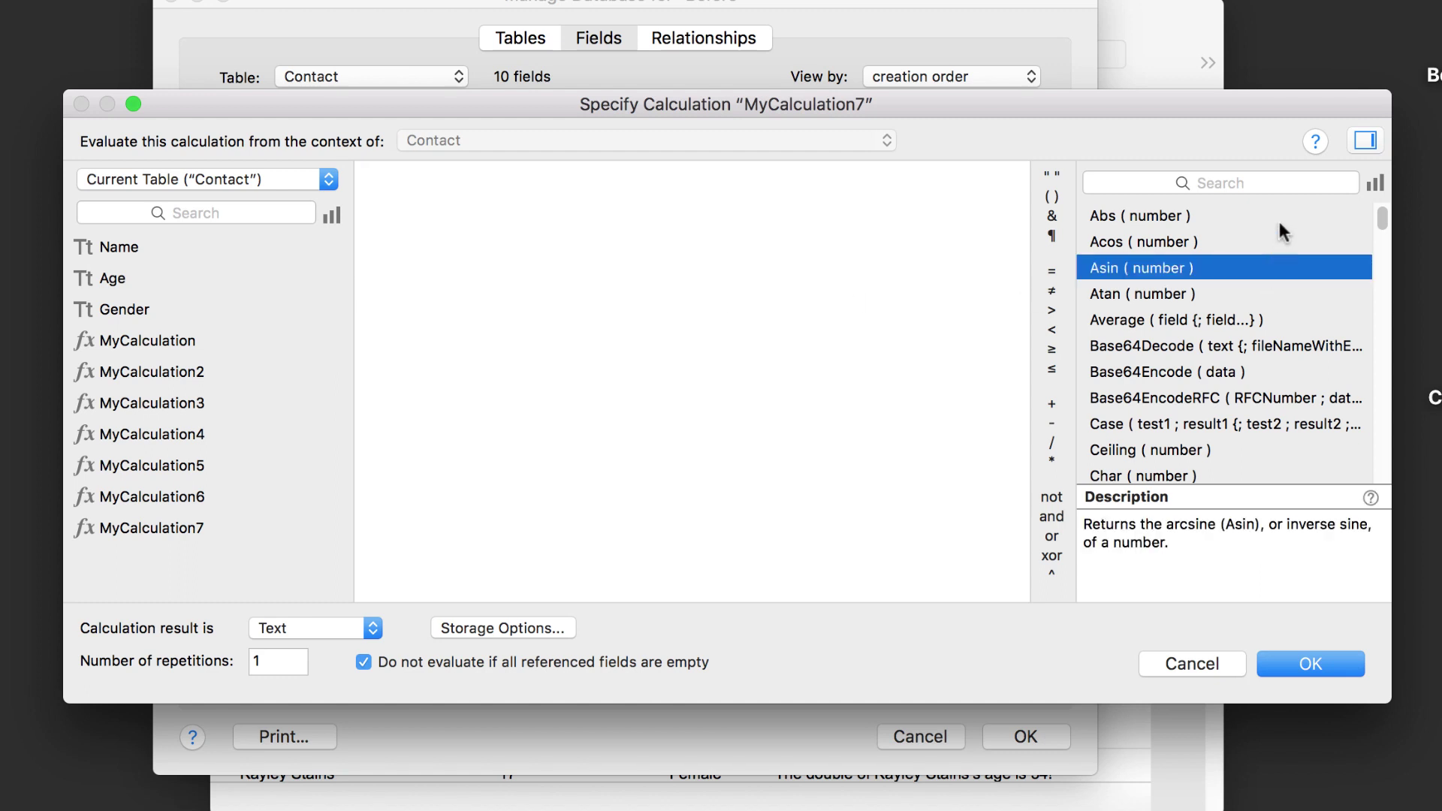
{"action": "left_click", "coordinate": [1236, 213]}
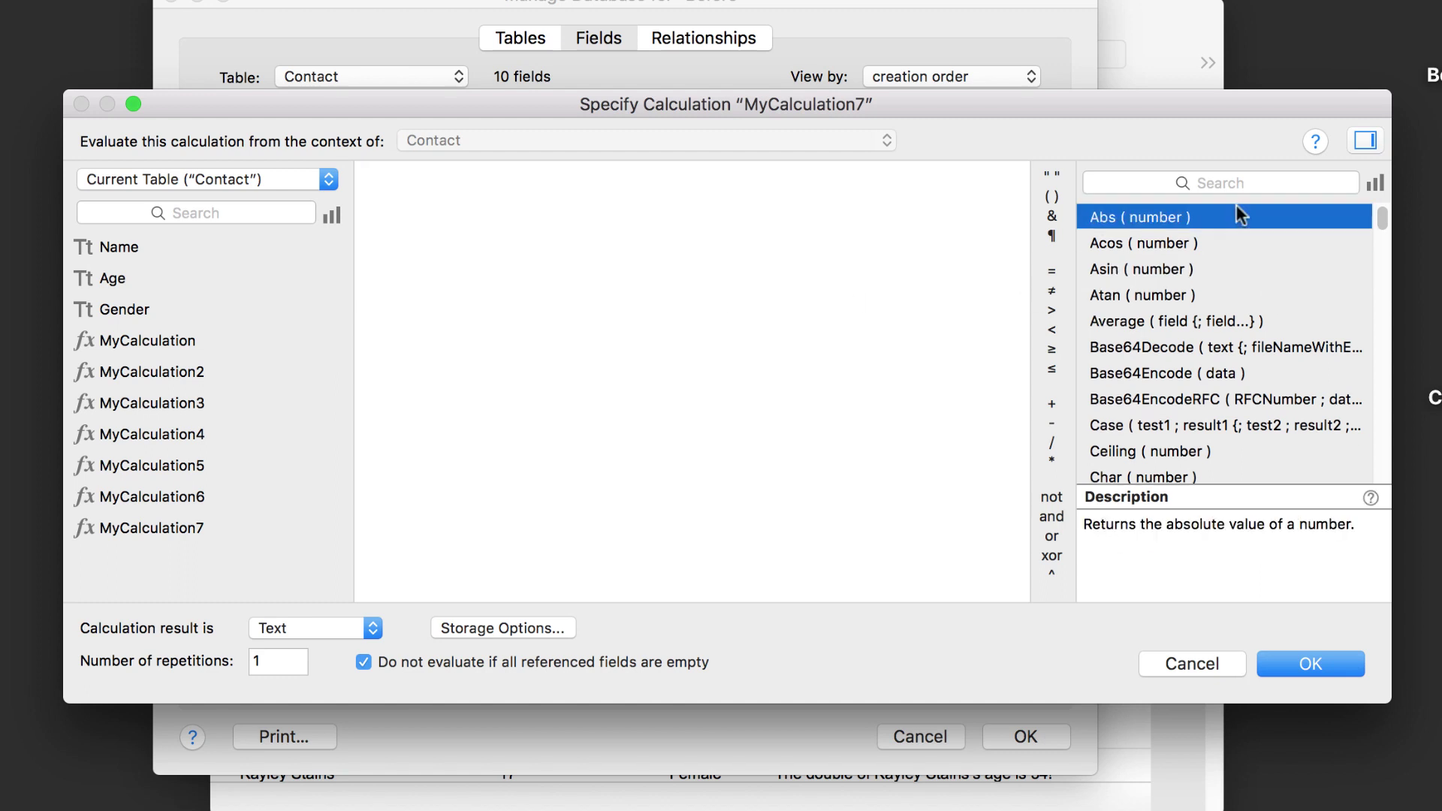
{"action": "scroll", "coordinate": [1236, 210], "scroll_direction": "down", "scroll_amount": 2}
{"action": "scroll", "coordinate": [1236, 214], "scroll_direction": "down", "scroll_amount": 5}
{"action": "scroll", "coordinate": [1236, 214], "scroll_direction": "up", "scroll_amount": 7}
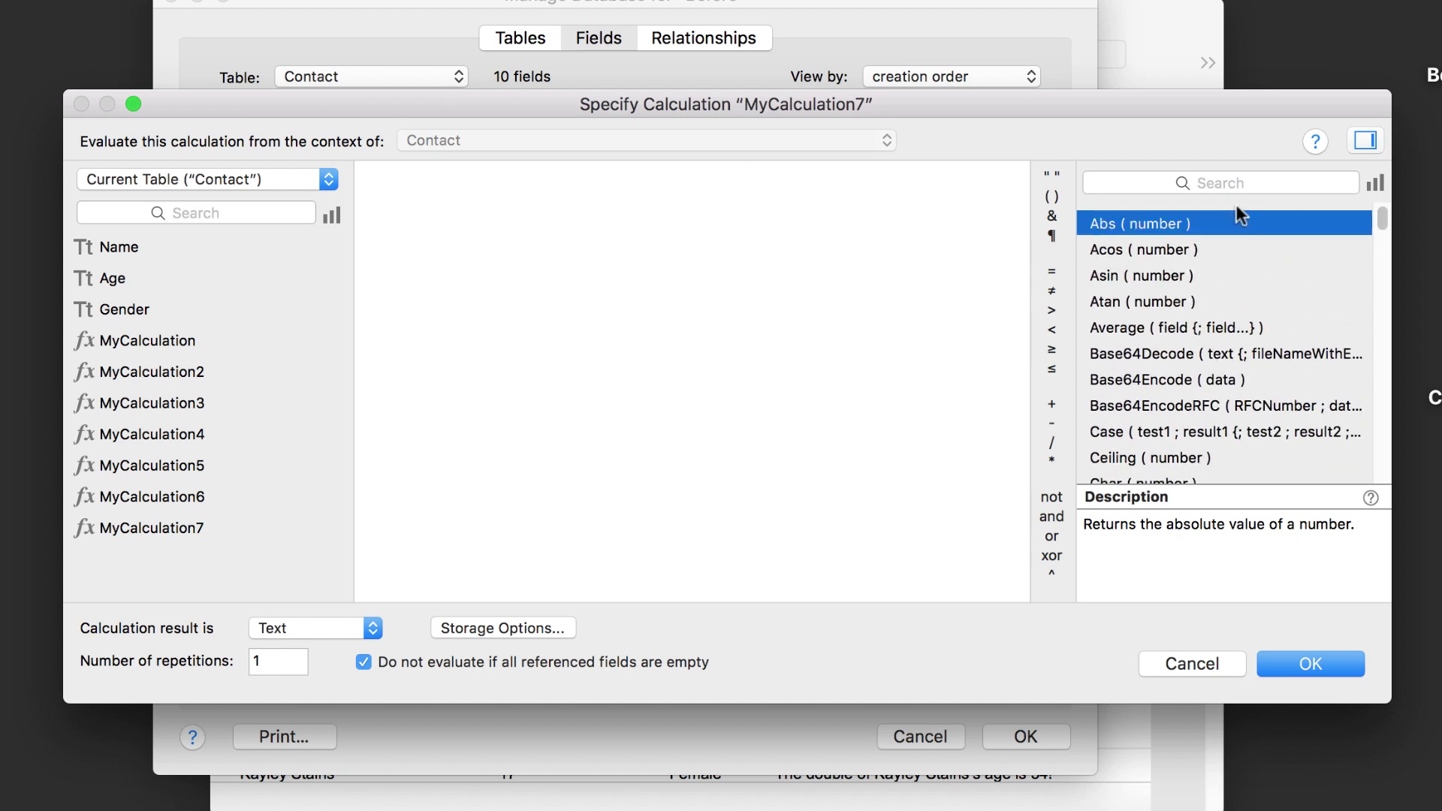
{"action": "scroll", "coordinate": [1240, 268], "scroll_direction": "down", "scroll_amount": 3}
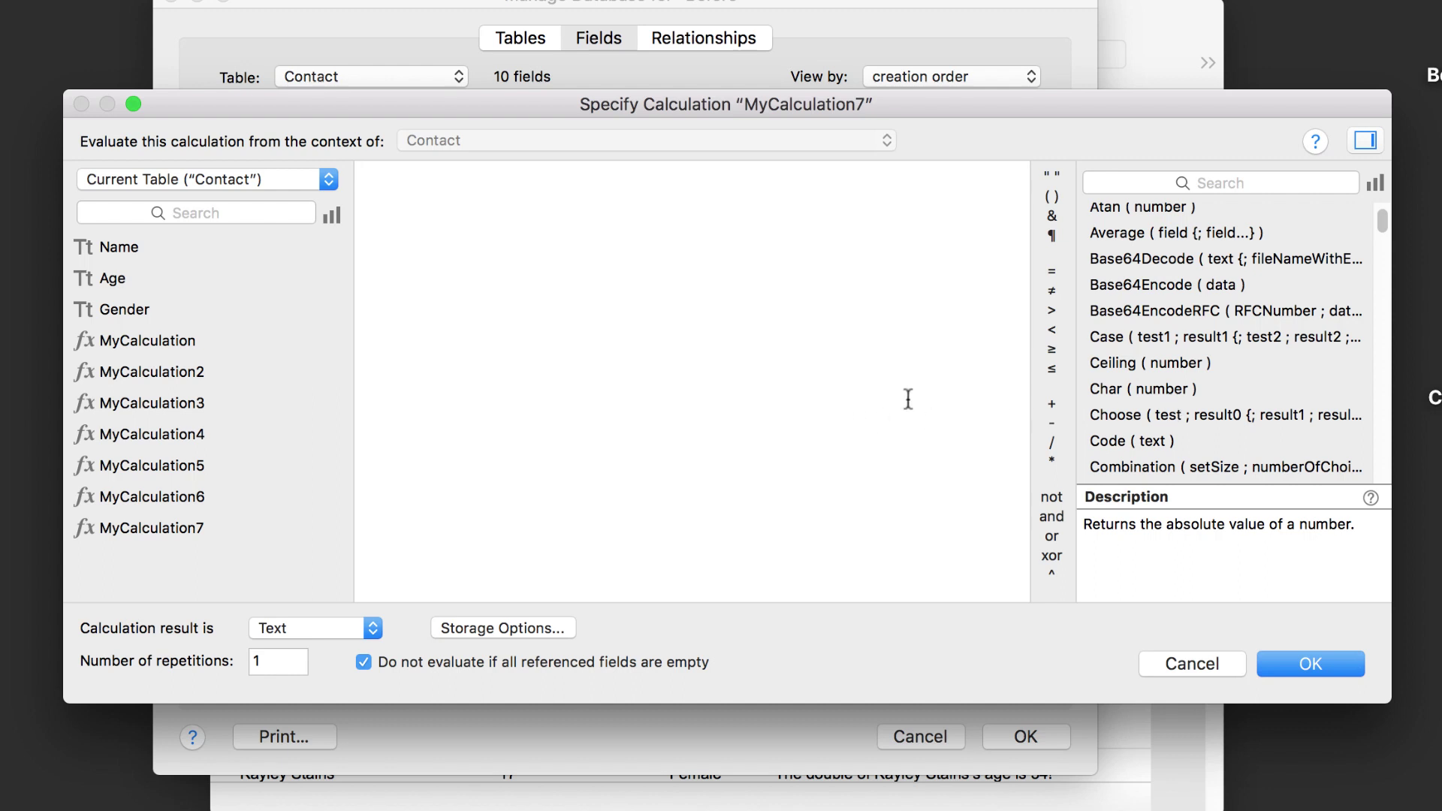
Step: Find the Upper ( text ) function in the function list and insert it into the MyCalculation7 formula
{"action": "left_click", "coordinate": [1224, 390]}
{"action": "key", "text": "u"}
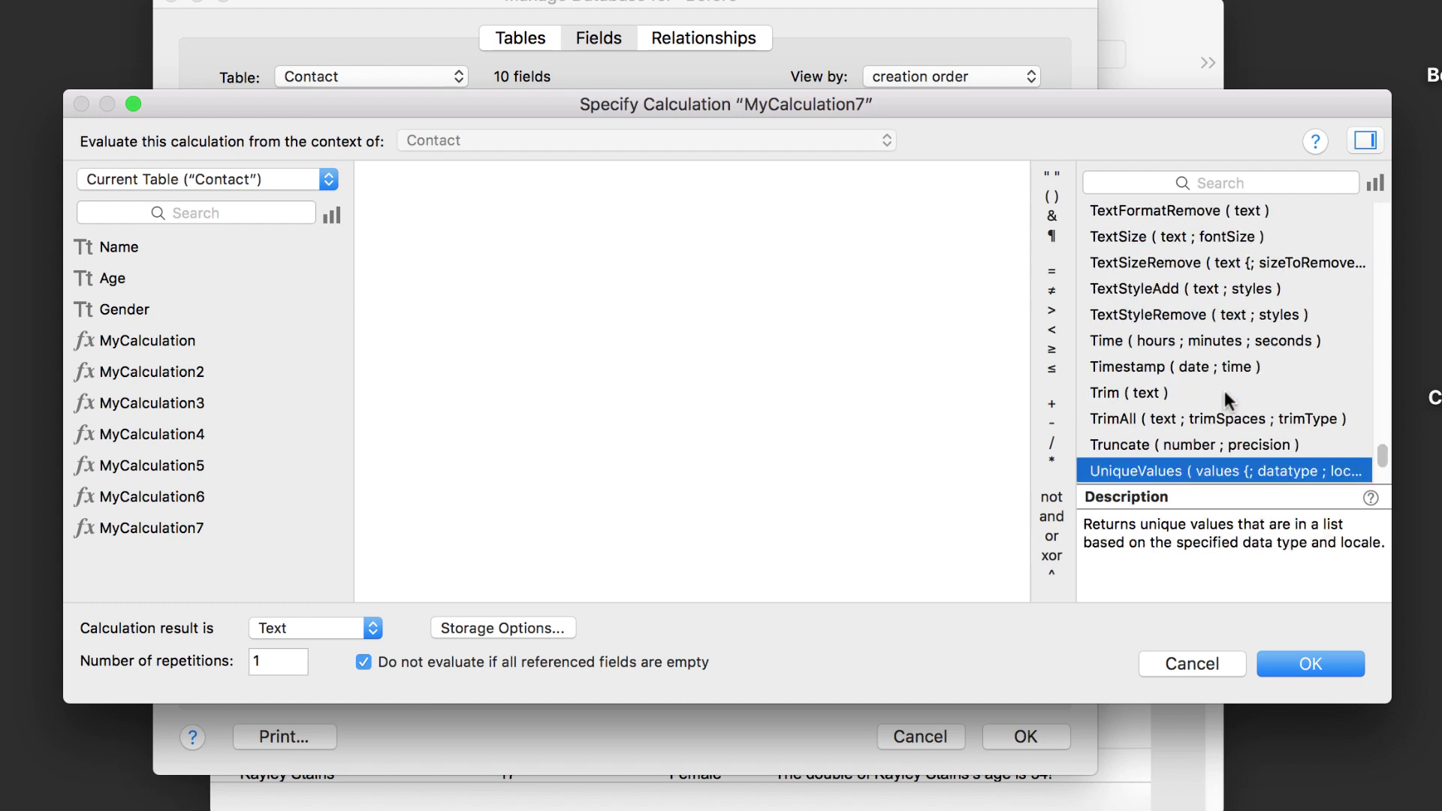
{"action": "scroll", "coordinate": [1224, 391], "scroll_direction": "down", "scroll_amount": 3}
{"action": "left_click", "coordinate": [1192, 402]}
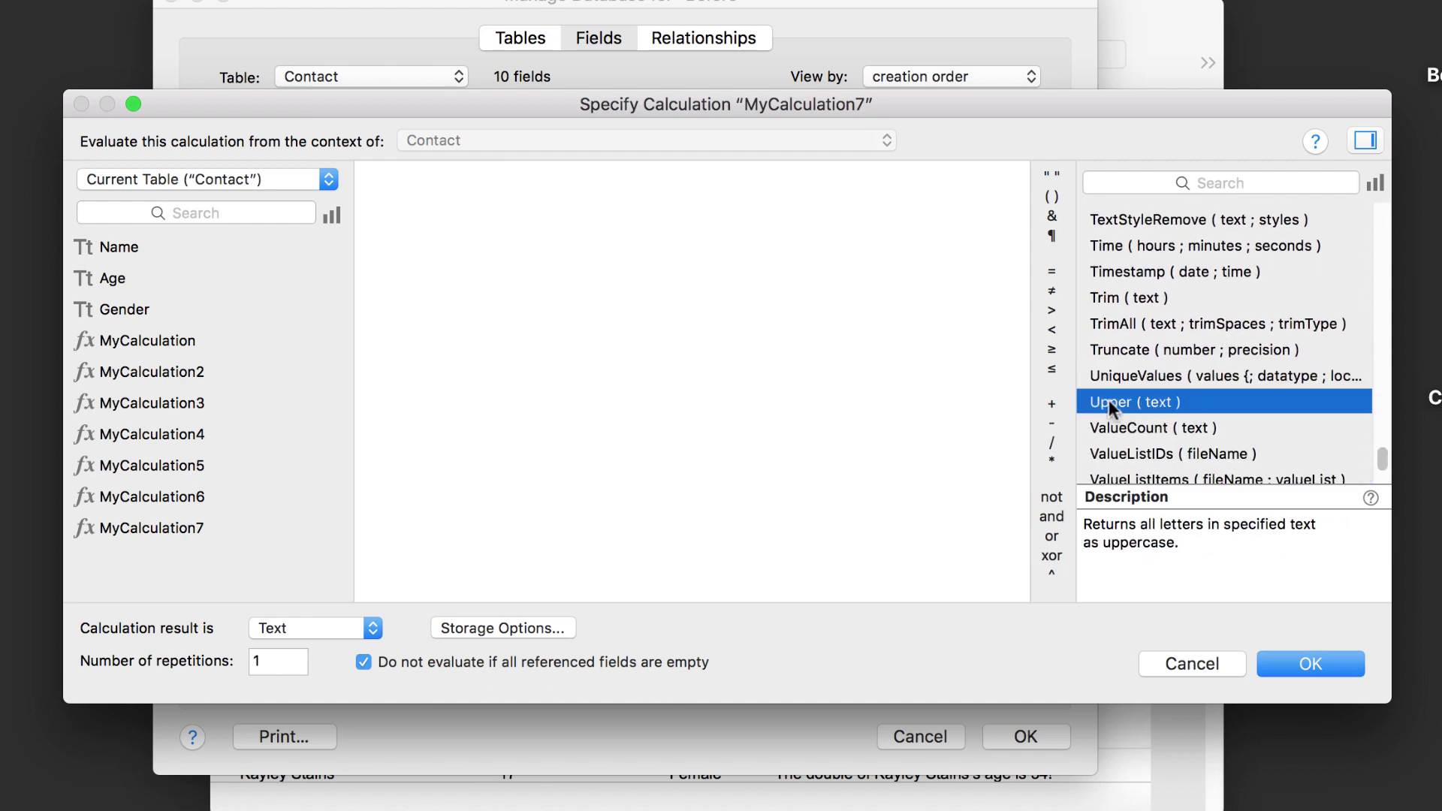
{"action": "double_click", "coordinate": [1151, 402]}
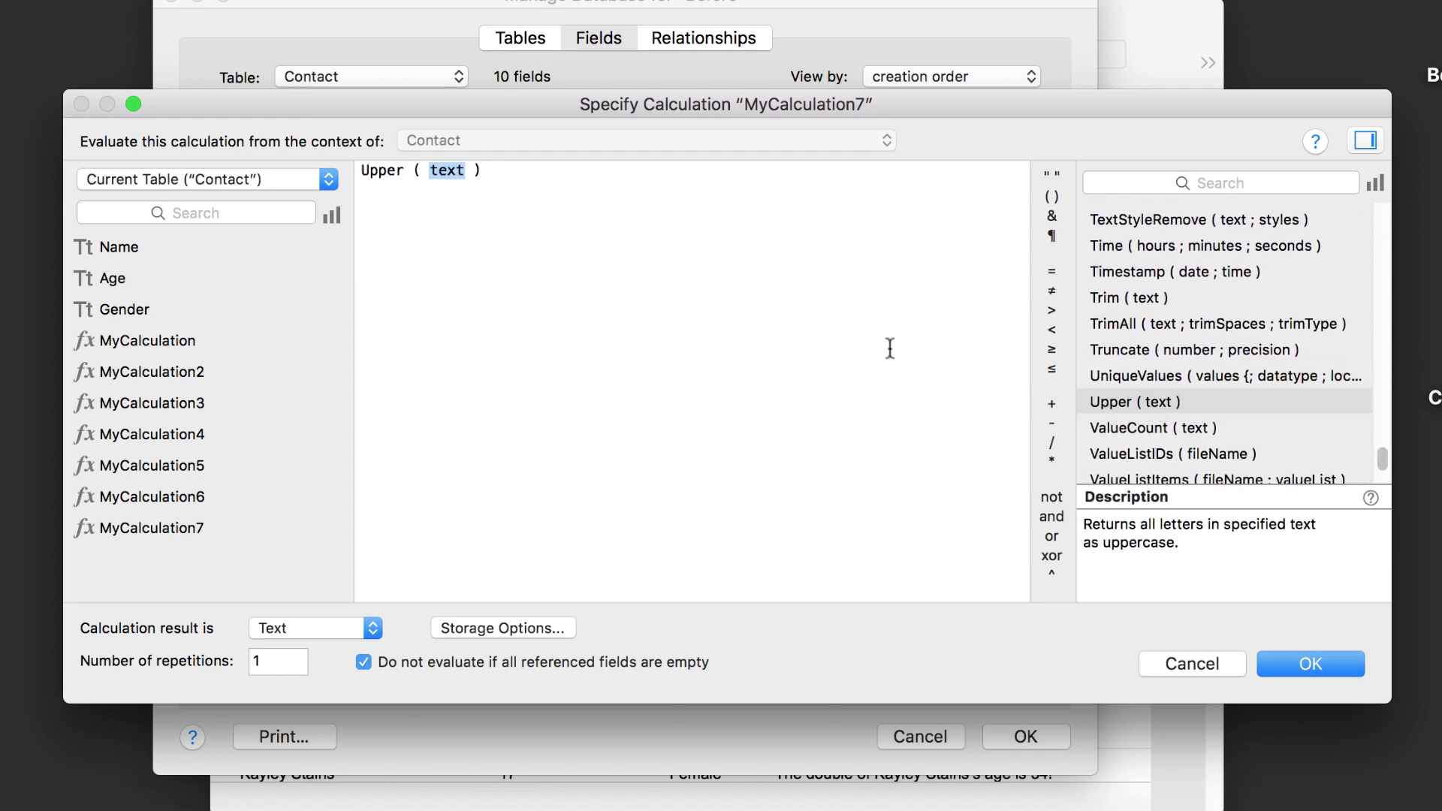
Step: Examine the structure of the Upper function in the formula: its name and its opening and closing parentheses
{"action": "left_click", "coordinate": [666, 282]}
{"action": "left_click_drag", "start_coordinate": [405, 172], "coordinate": [359, 164]}
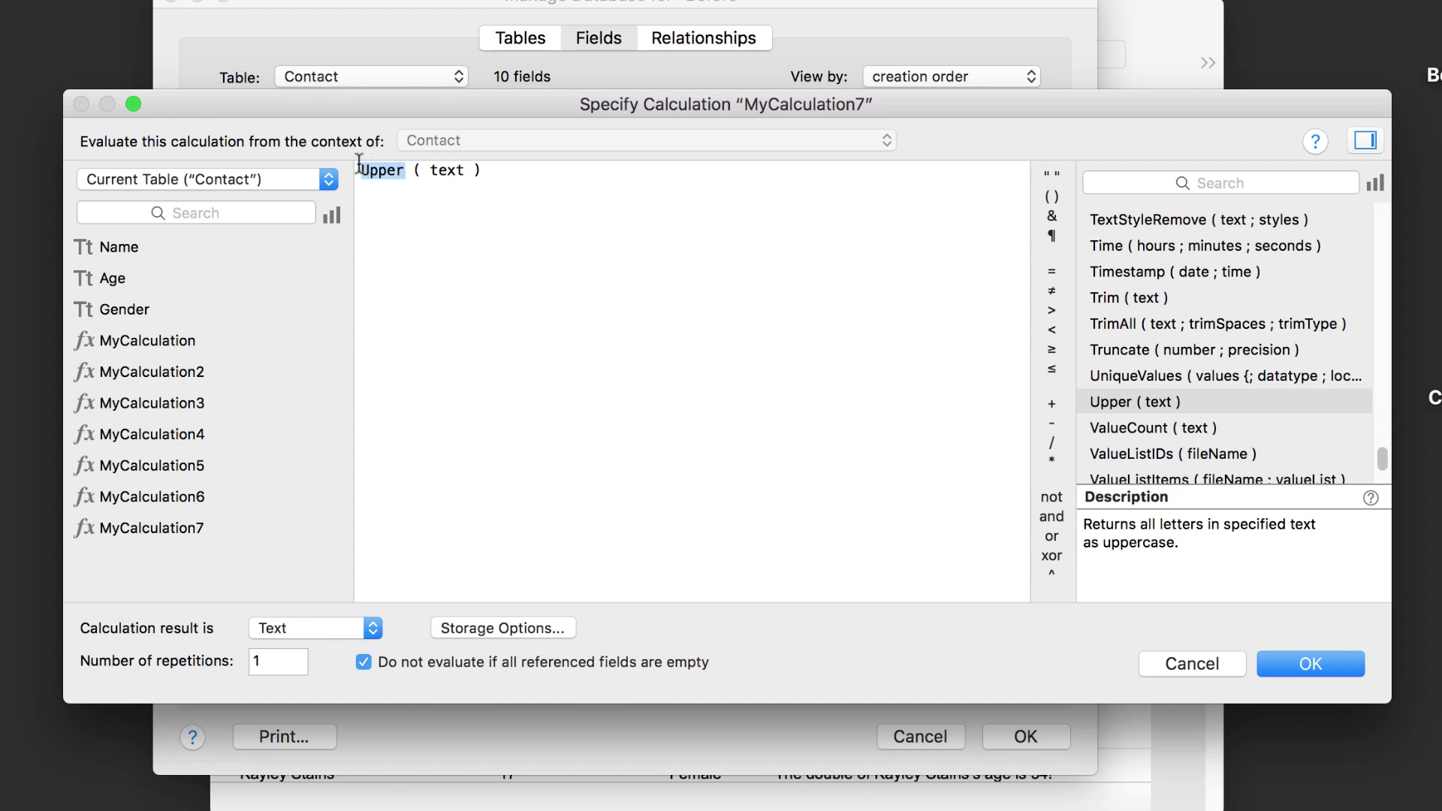
{"action": "left_click", "coordinate": [406, 170]}
{"action": "double_click", "coordinate": [406, 170]}
{"action": "left_click", "coordinate": [415, 170]}
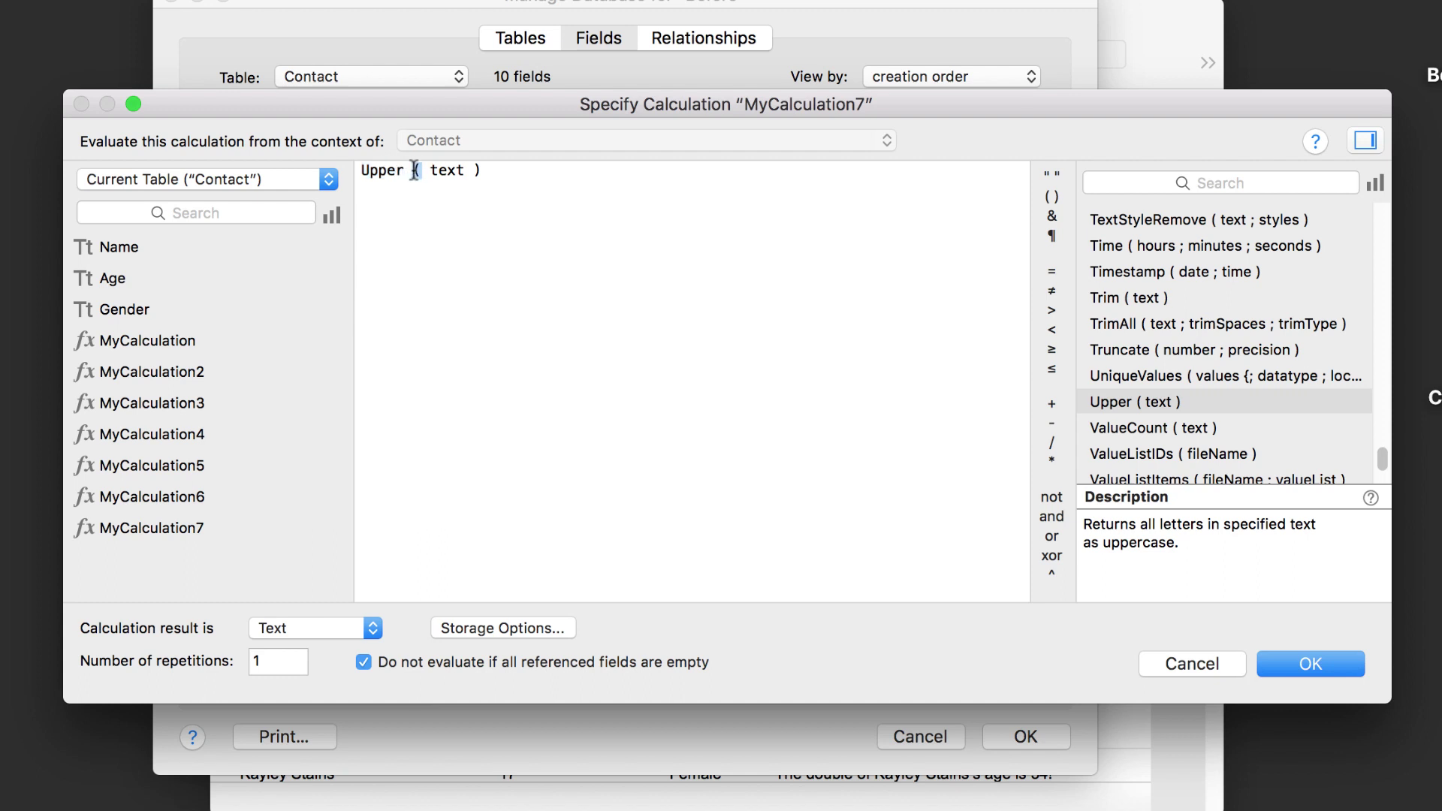
{"action": "left_click", "coordinate": [474, 170]}
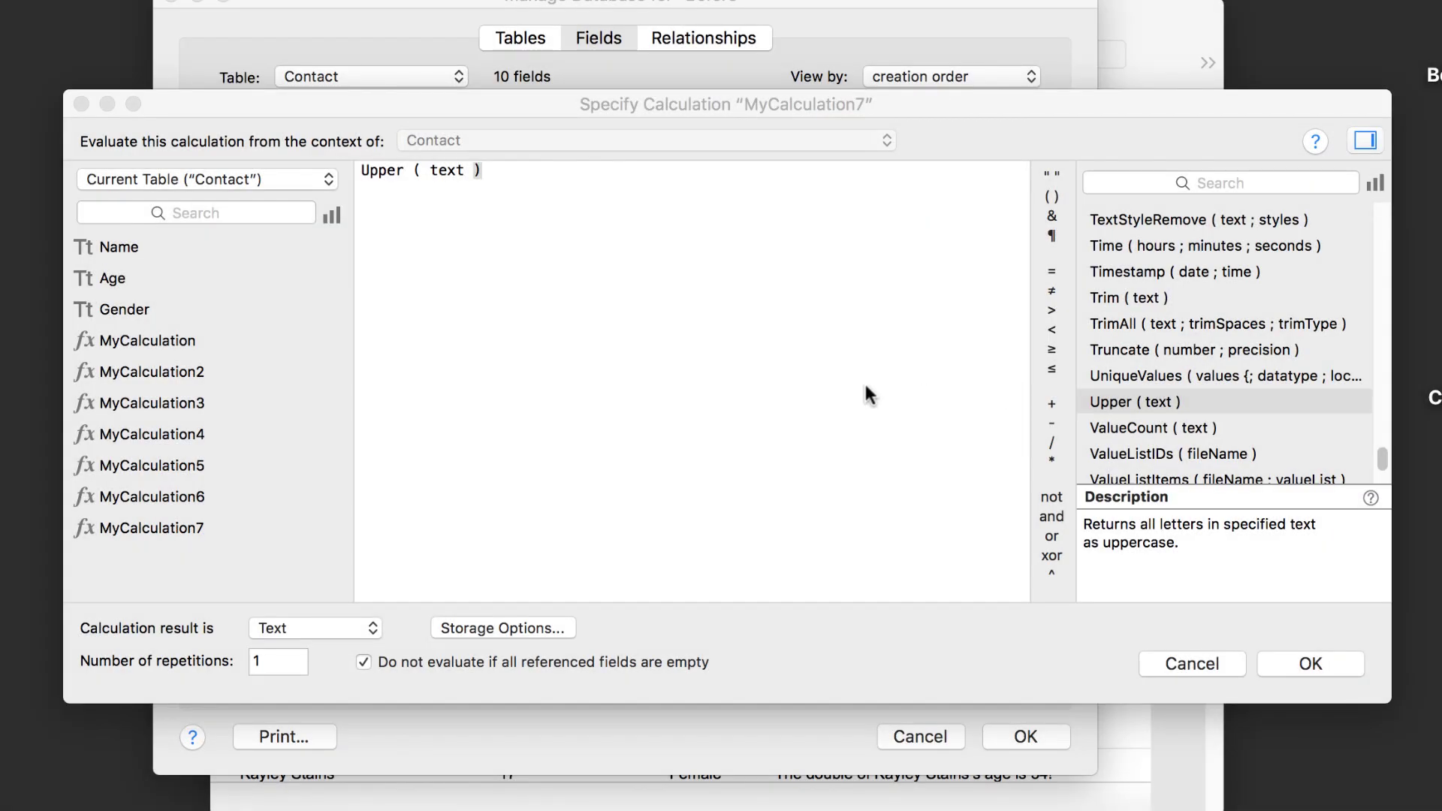
{"action": "left_click", "coordinate": [824, 373]}
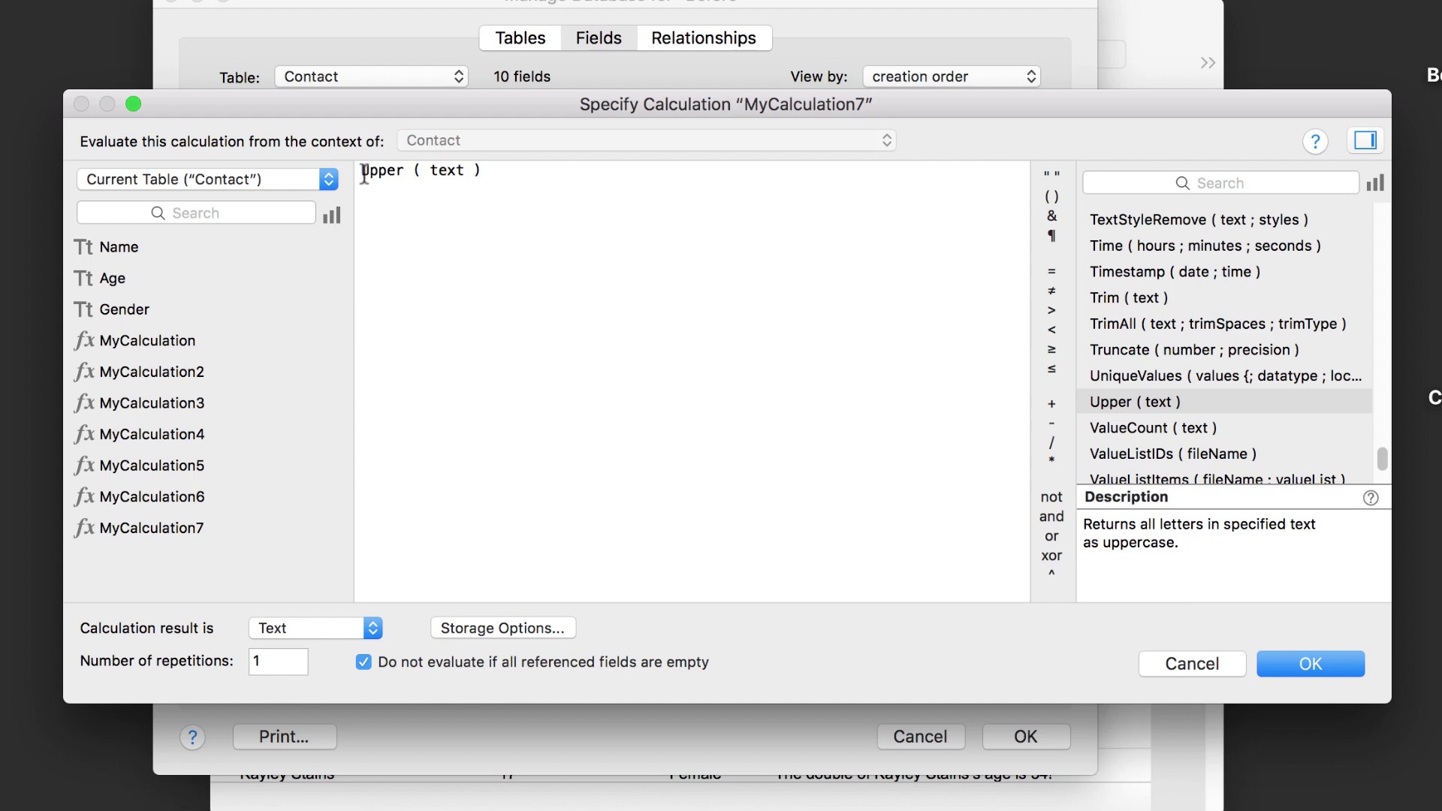
Step: Replace the text placeholder inside the Upper function's parentheses with the field contact::Name
{"action": "left_click_drag", "start_coordinate": [361, 169], "coordinate": [469, 168]}
{"action": "type", "text": "contact"}
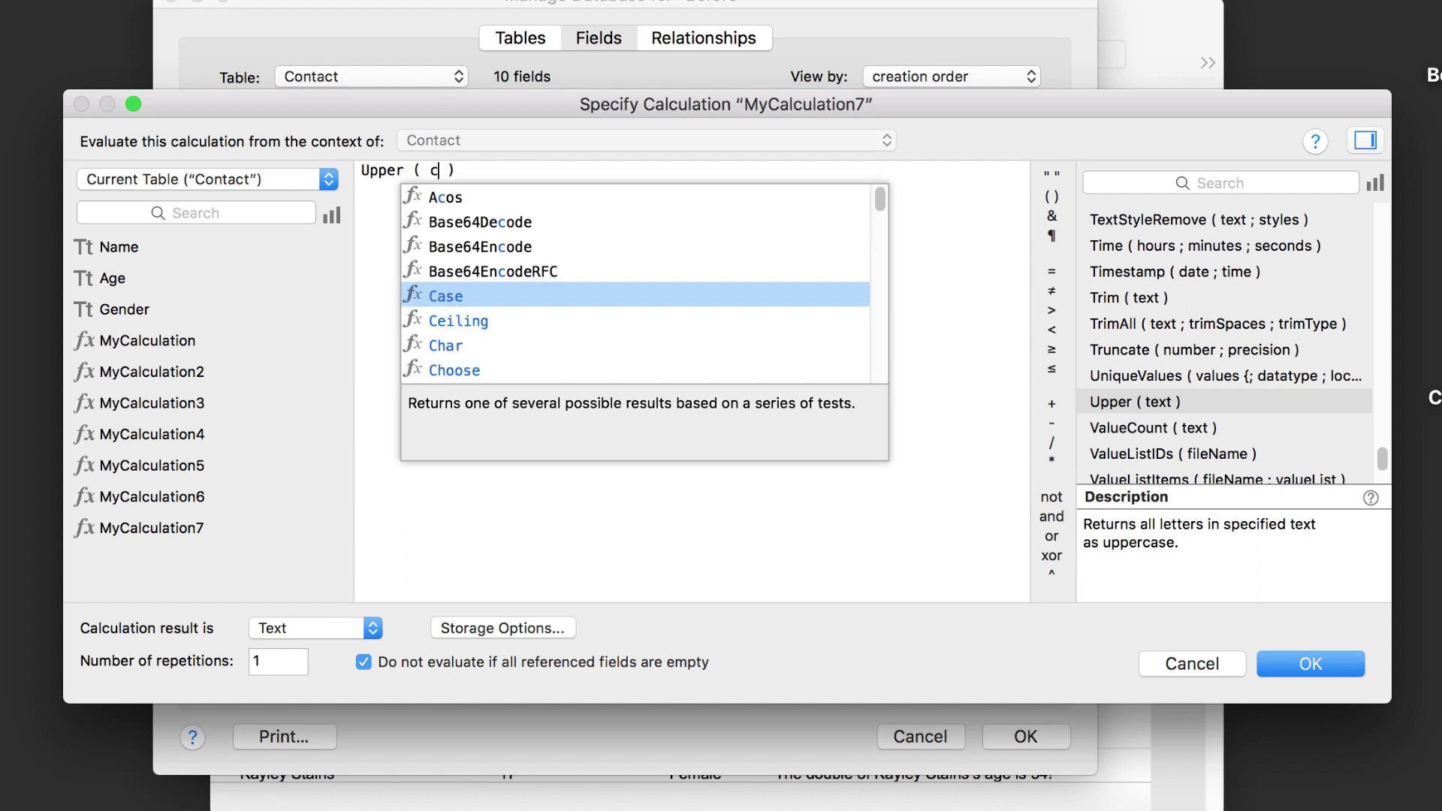
{"action": "type", "text": "::name"}
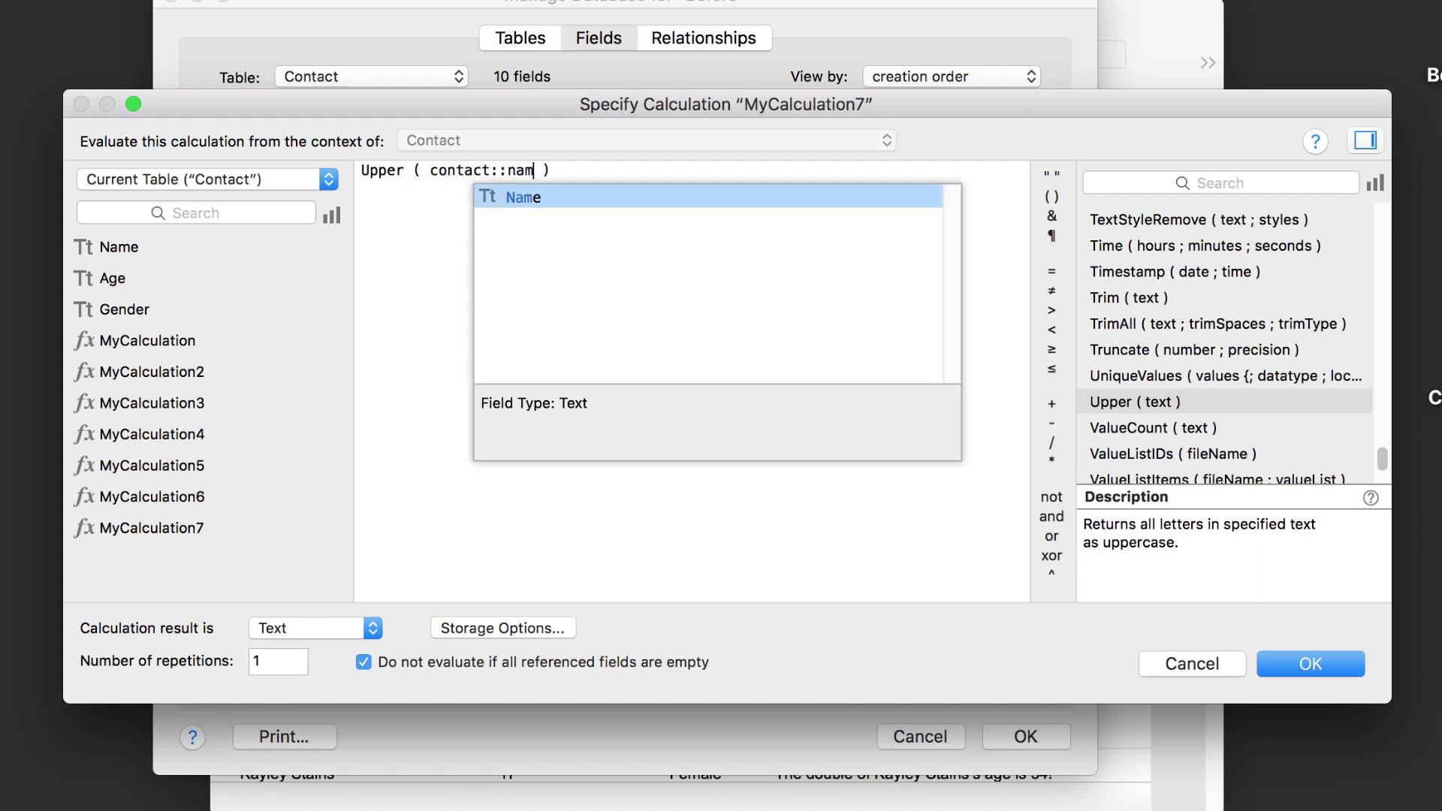
{"action": "left_click", "coordinate": [524, 198]}
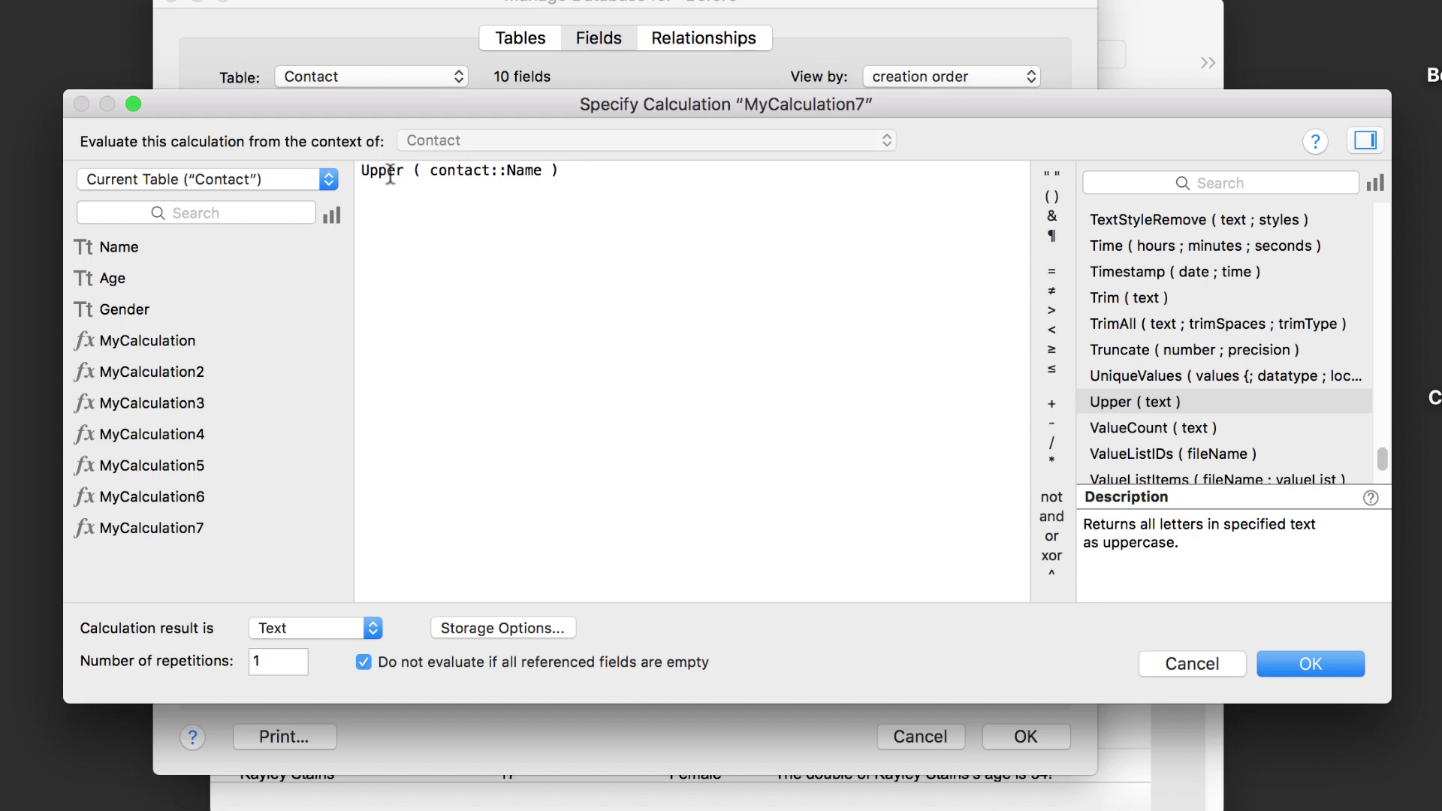
Step: Review the parameter and function name, accept the MyCalculation7 formula and save the field definitions
{"action": "left_click_drag", "start_coordinate": [427, 171], "coordinate": [553, 170]}
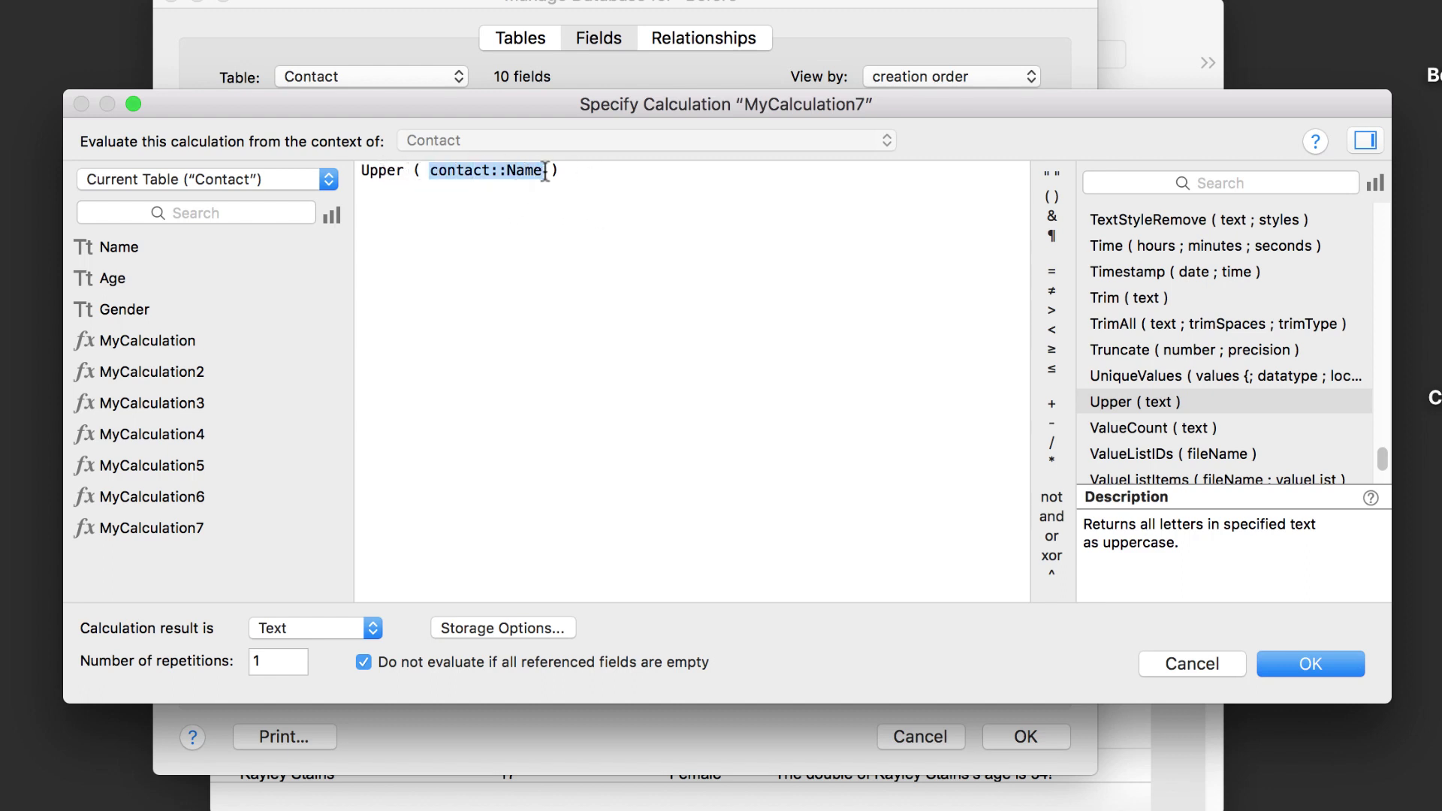
{"action": "left_click_drag", "start_coordinate": [406, 171], "coordinate": [357, 173]}
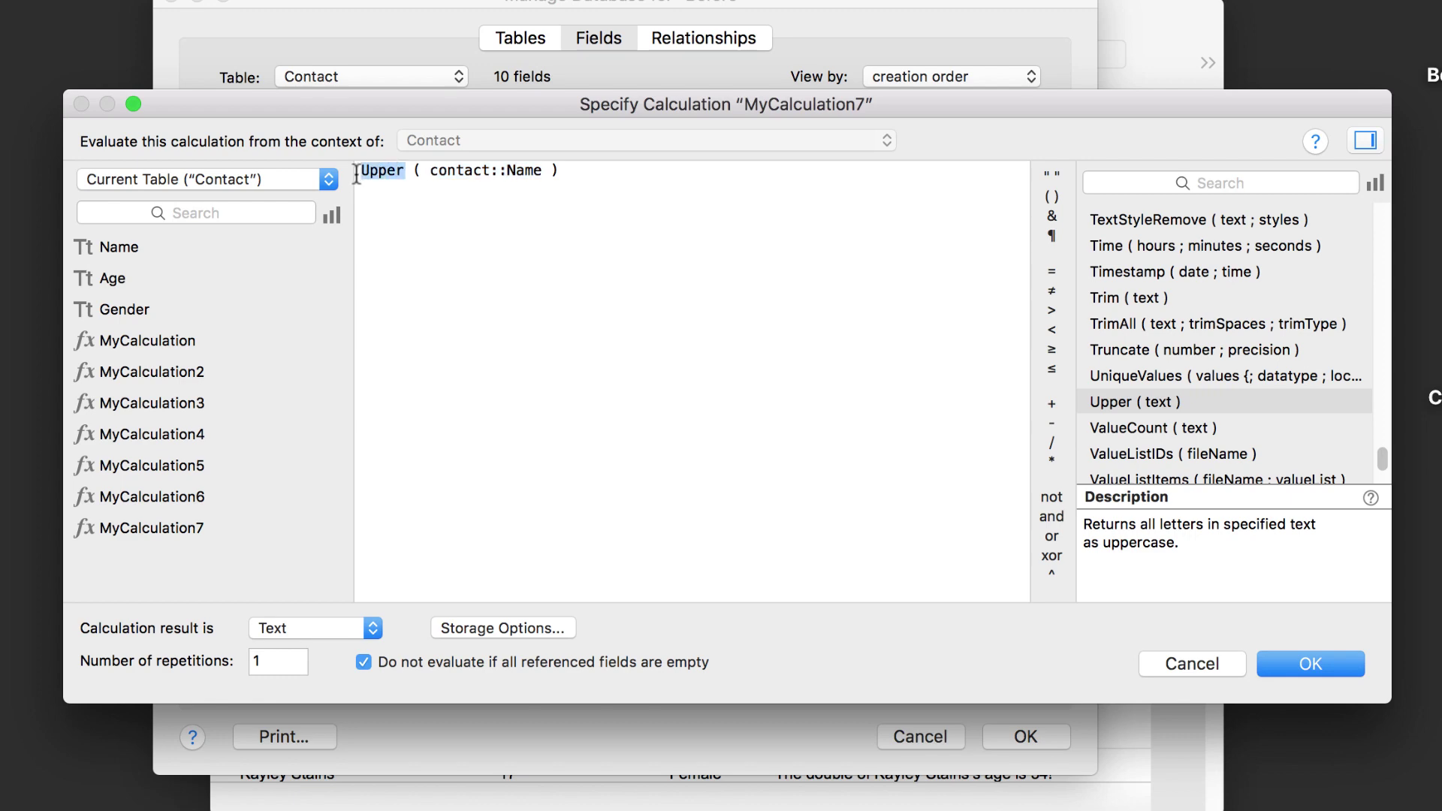
{"action": "key", "text": "super+Tab"}
{"action": "left_click", "coordinate": [1276, 661]}
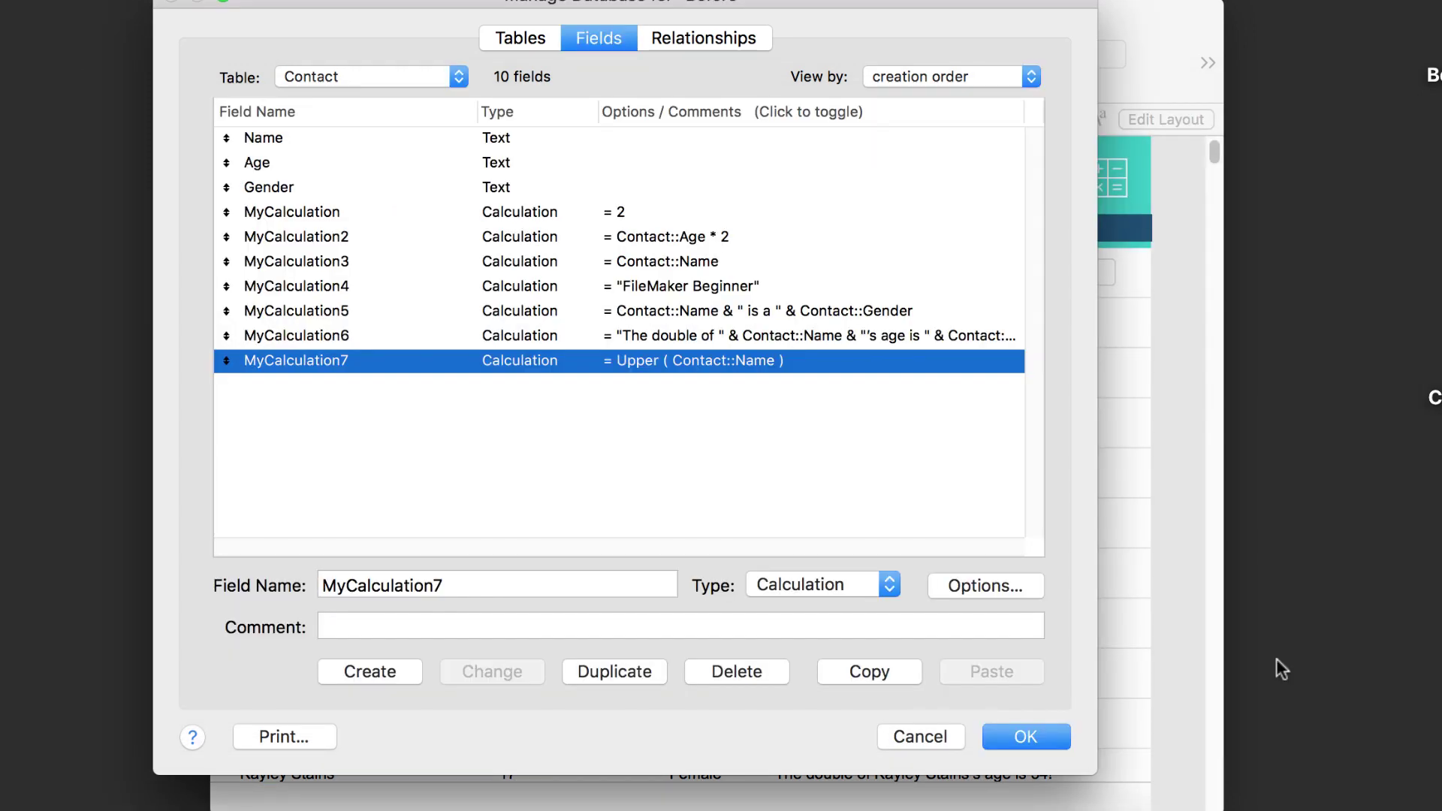
{"action": "left_click", "coordinate": [1020, 745]}
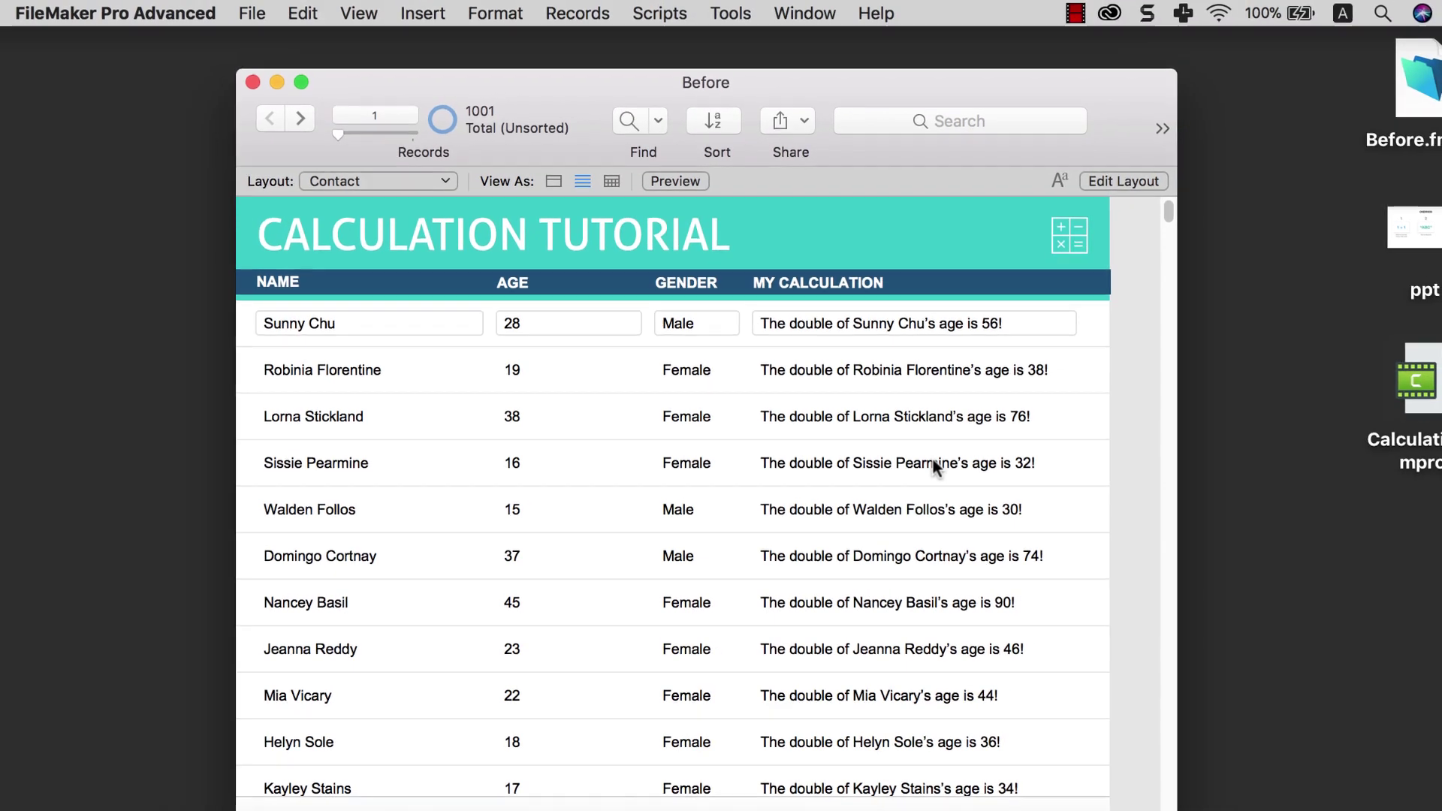
Step: In the Contact layout, switch the field under My Calculation to MyCalculation7 and return to browsing the records
{"action": "key", "text": "super+l"}
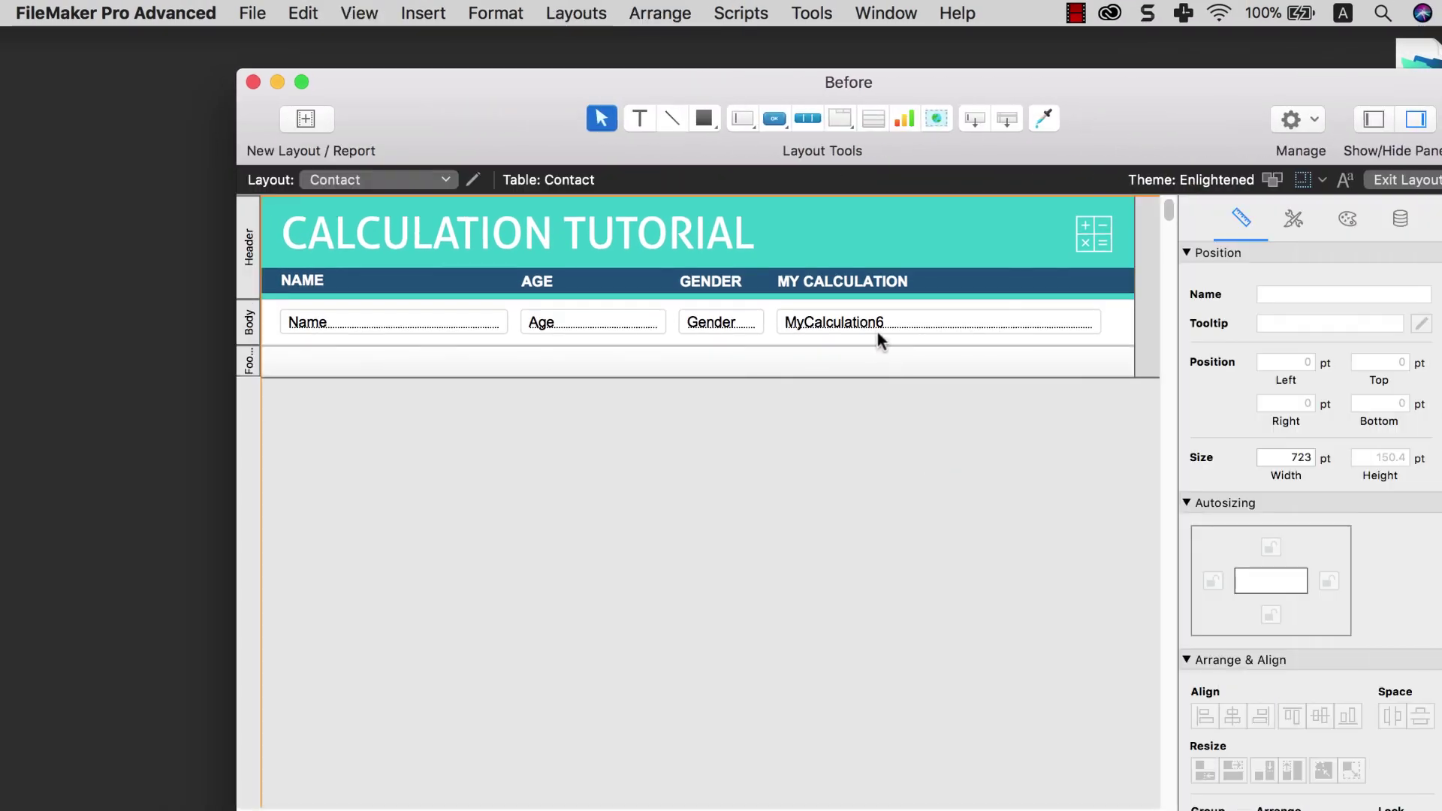
{"action": "double_click", "coordinate": [876, 323]}
{"action": "scroll", "coordinate": [1029, 412], "scroll_direction": "down", "scroll_amount": 1}
{"action": "double_click", "coordinate": [1031, 426]}
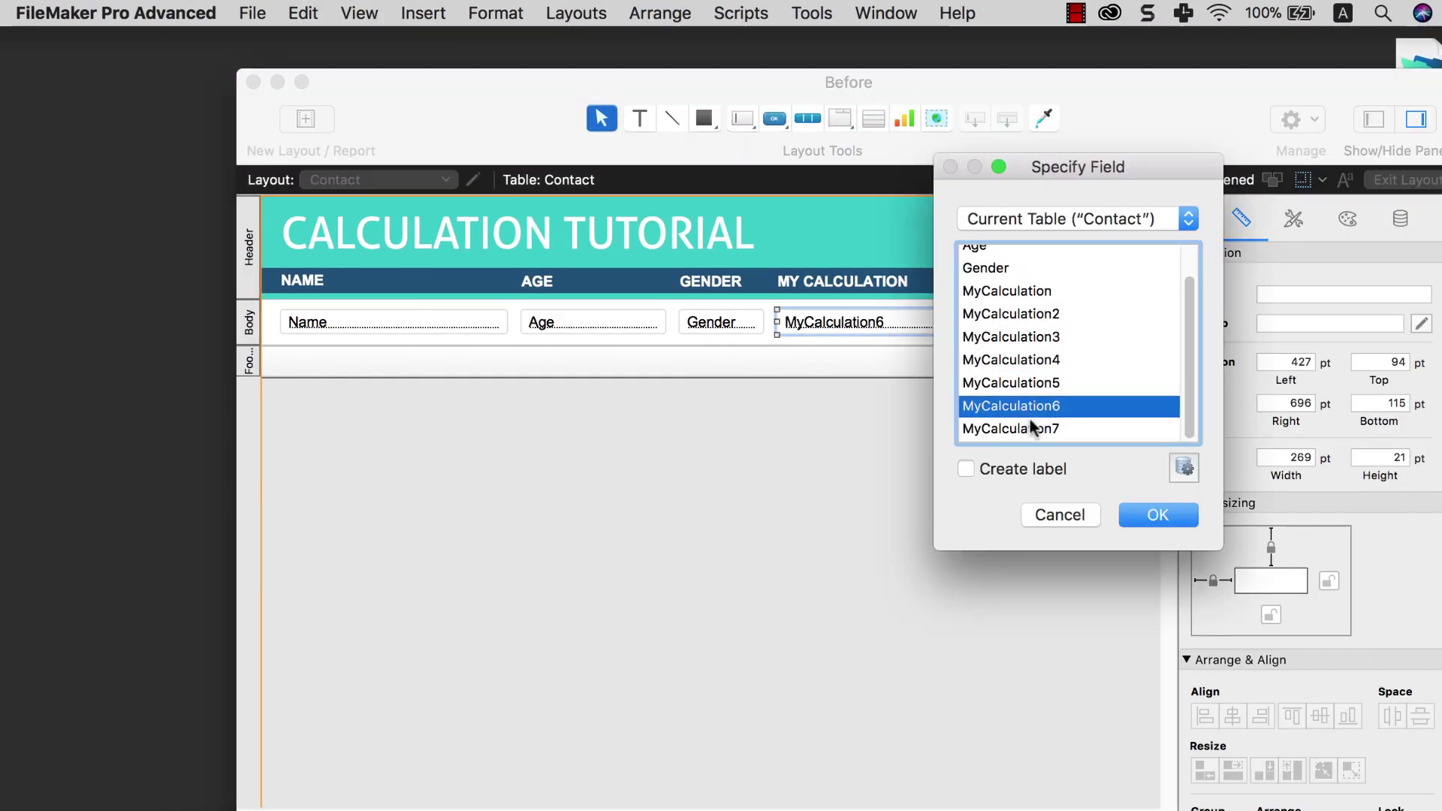
{"action": "left_click", "coordinate": [972, 451]}
{"action": "key", "text": "super+b"}
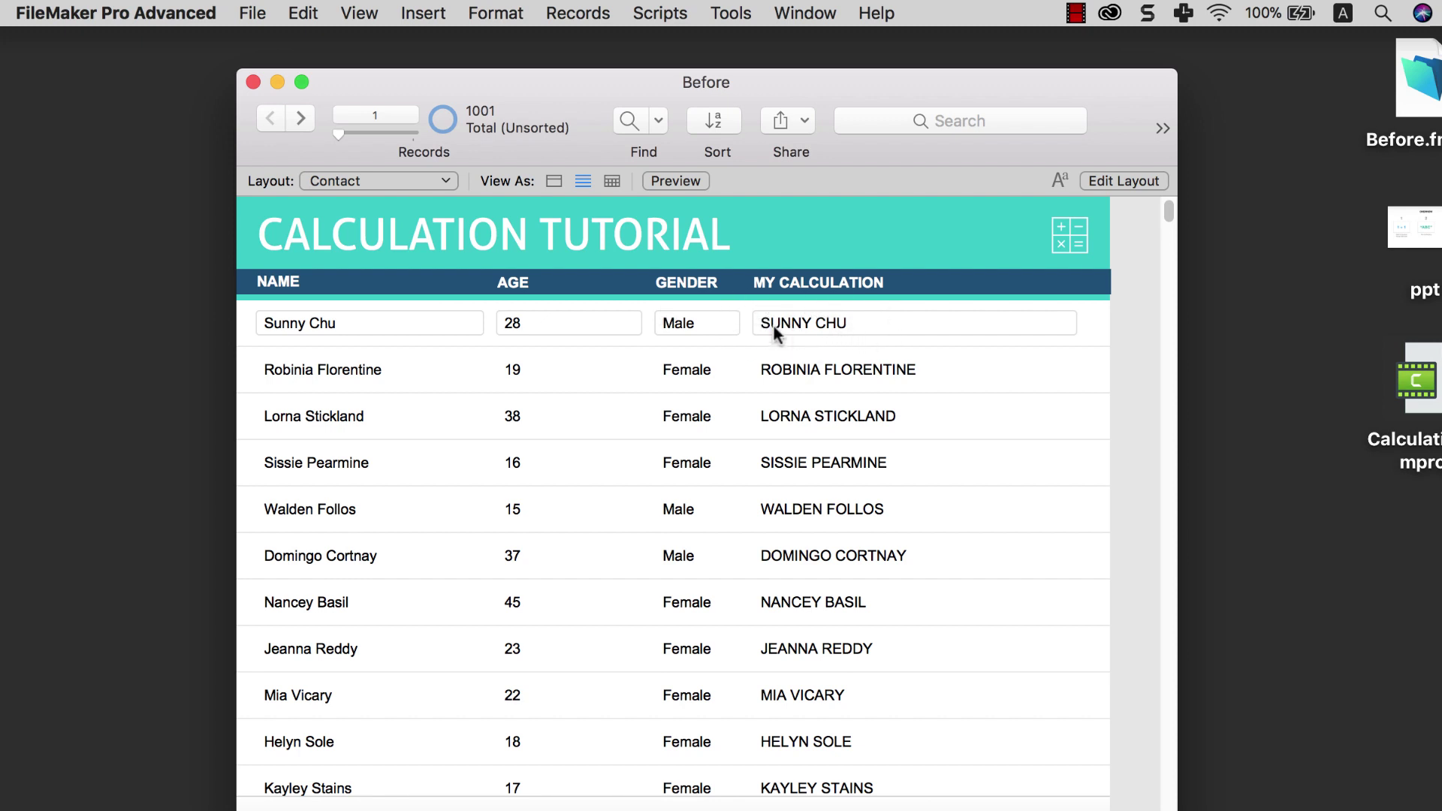
Step: In the MyCalculation7 formula, replace the Upper function with lower and save the field definitions
{"action": "left_click", "coordinate": [254, 13]}
{"action": "mouse_move", "coordinate": [338, 206]}
{"action": "left_click", "coordinate": [539, 205]}
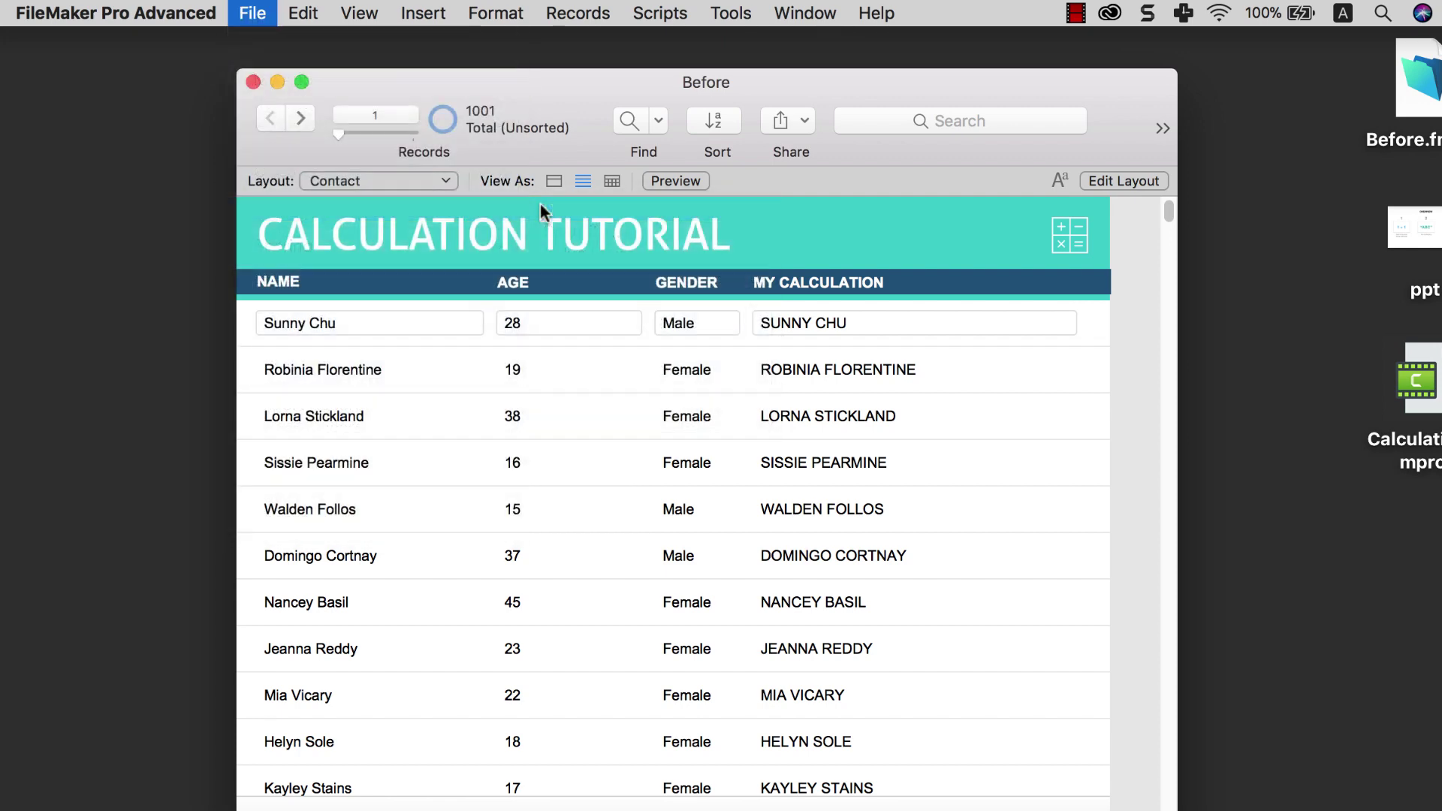
{"action": "double_click", "coordinate": [502, 402]}
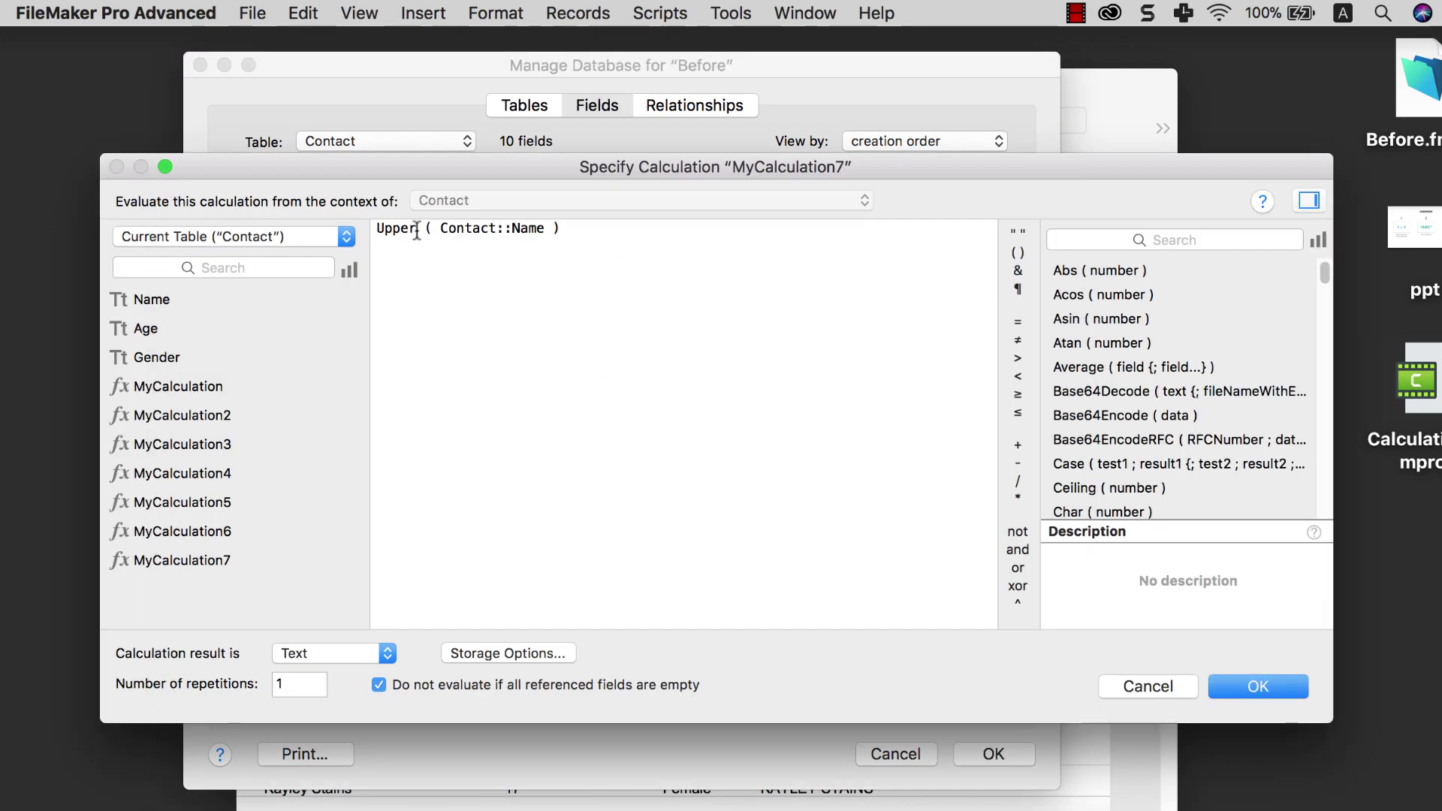
{"action": "double_click", "coordinate": [417, 230]}
{"action": "type", "text": "lower ( Contact::Name"}
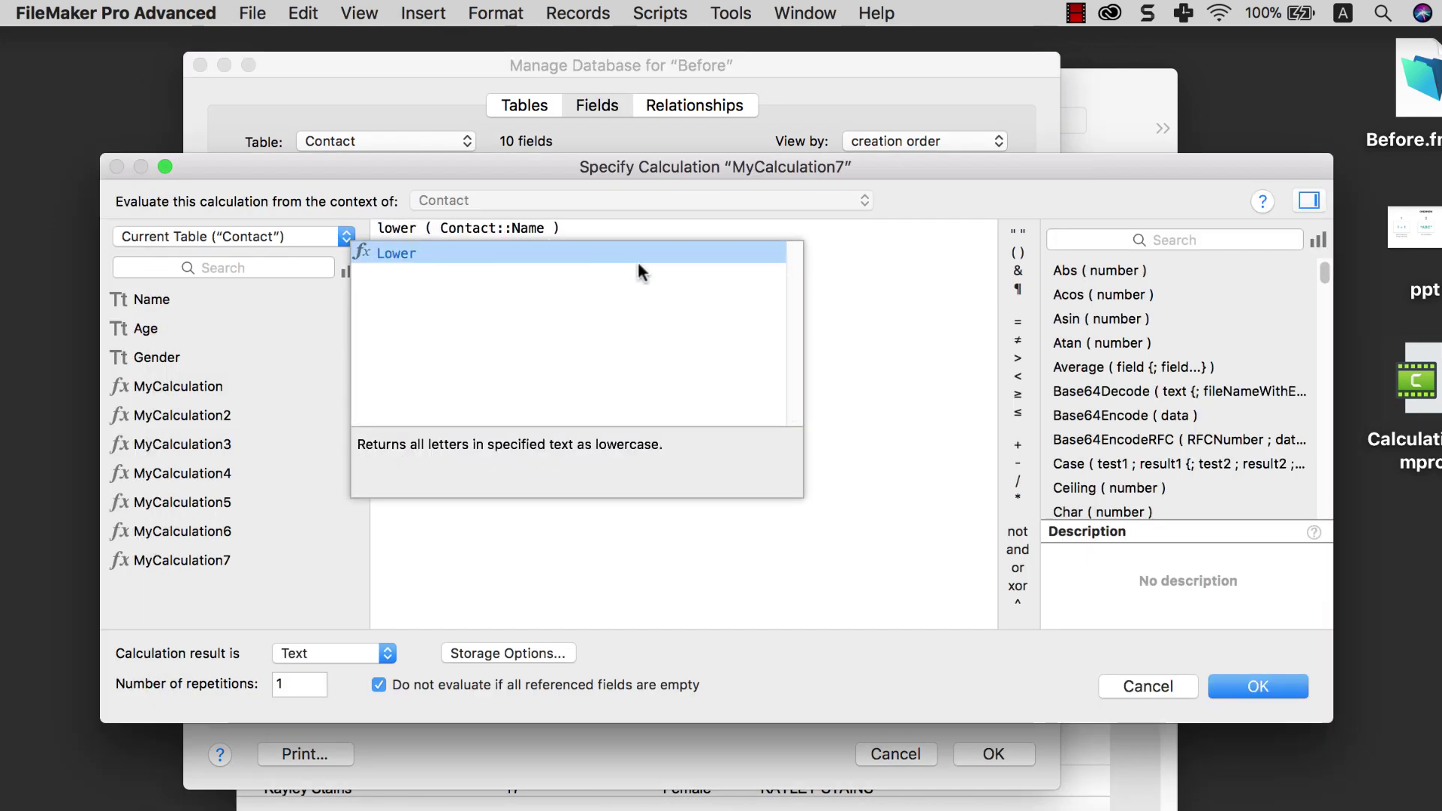
{"action": "left_click", "coordinate": [852, 330]}
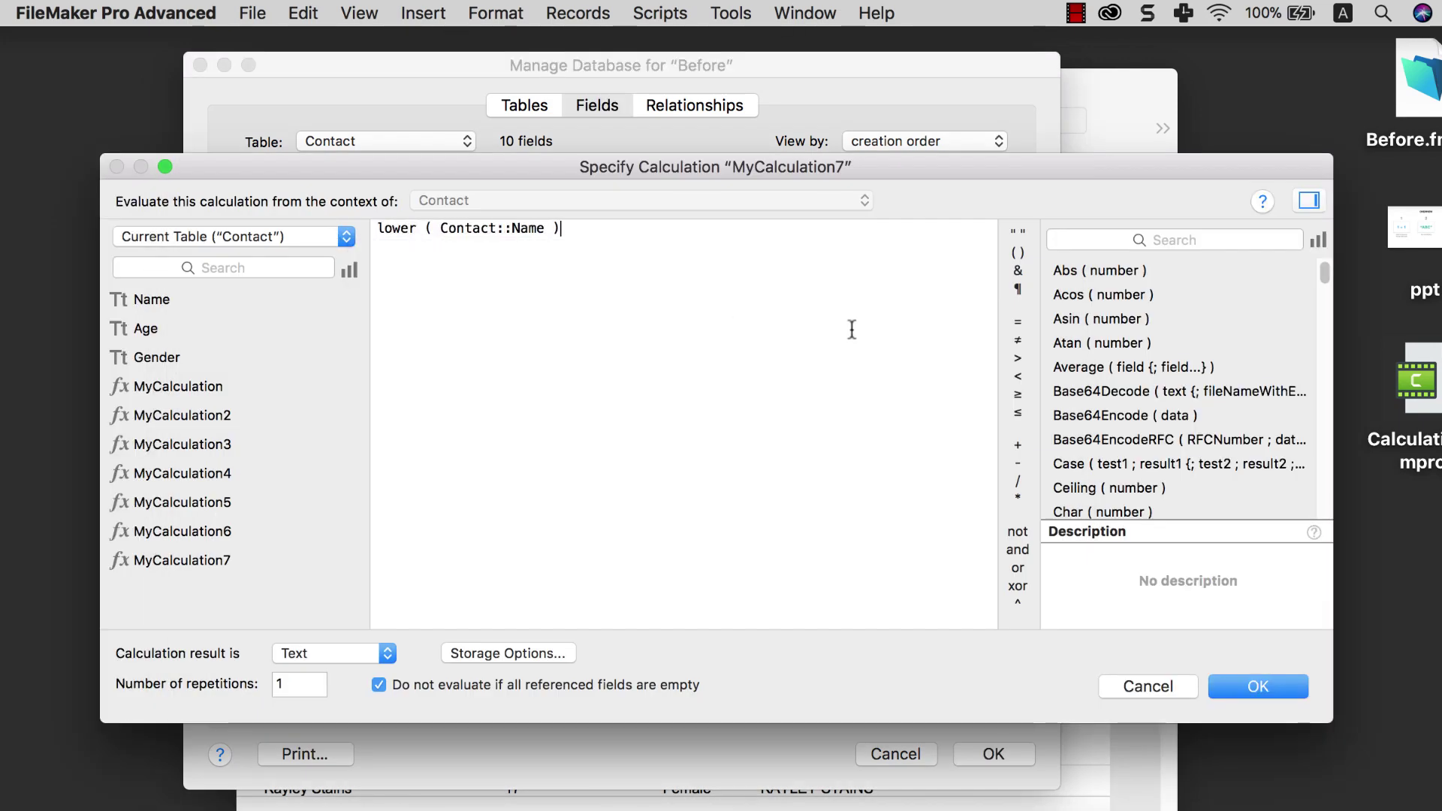
{"action": "left_click", "coordinate": [1248, 685]}
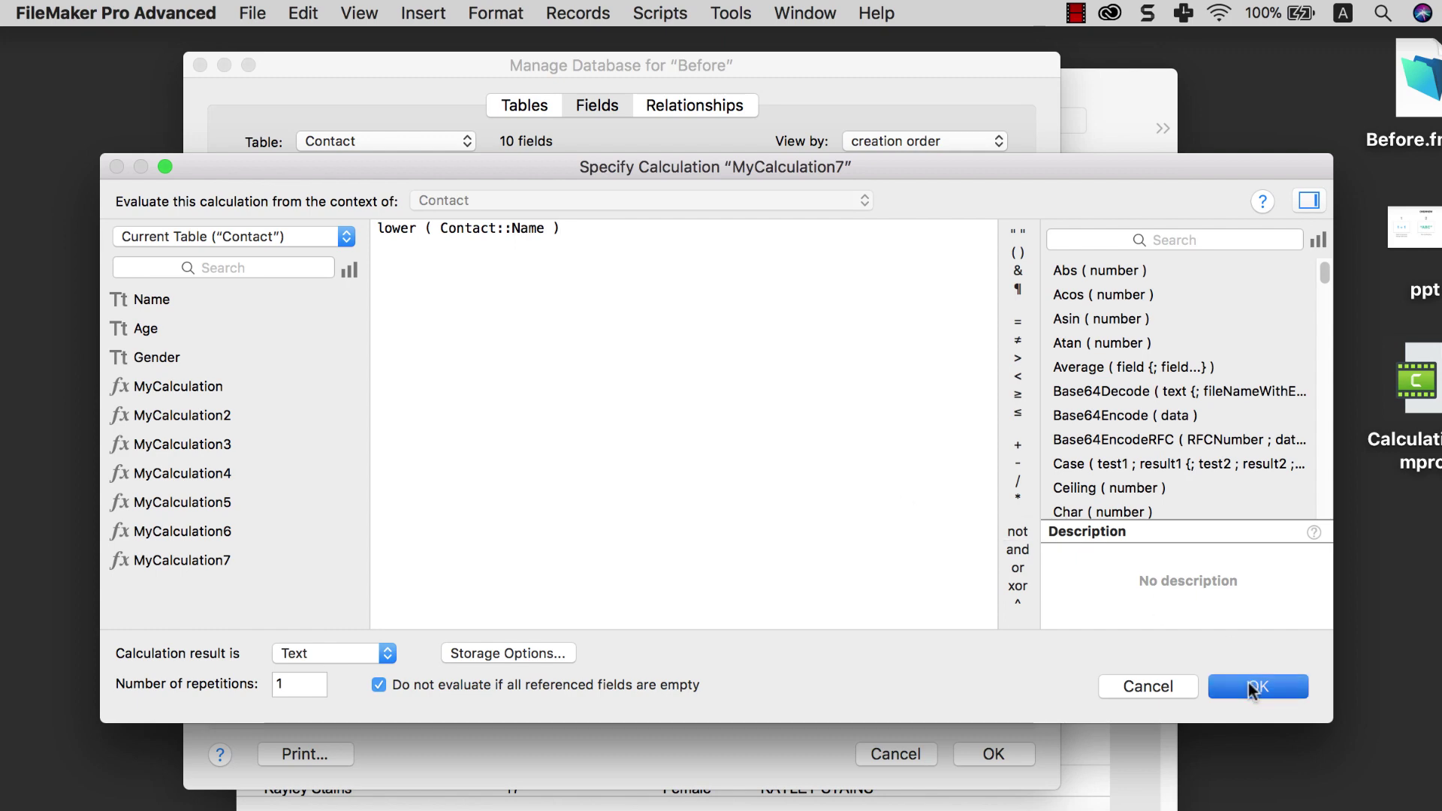
{"action": "left_click", "coordinate": [1009, 756]}
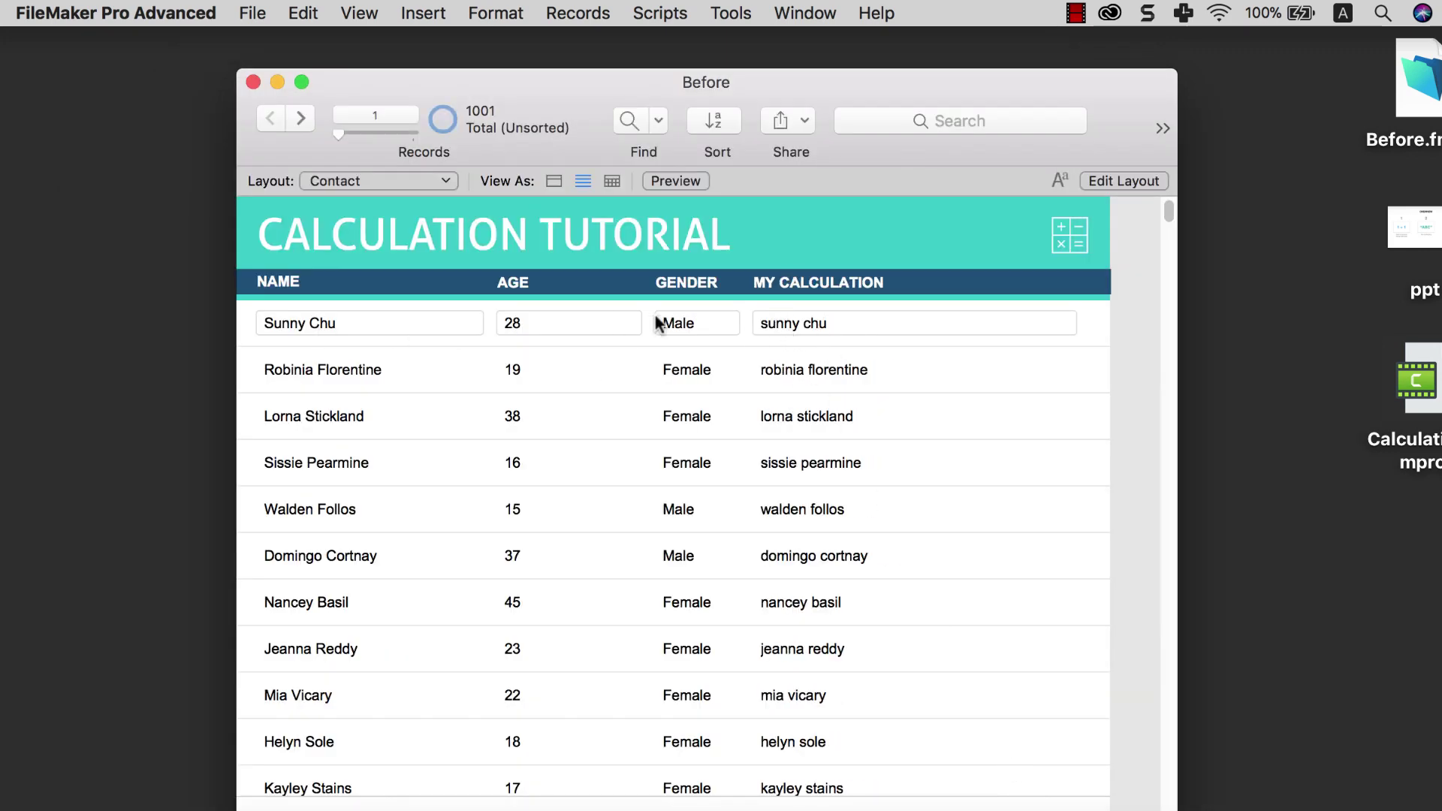
Step: Reopen the MyCalculation7 formula from the database's field definitions and examine the function name in front of its parameter
{"action": "left_click", "coordinate": [265, 21]}
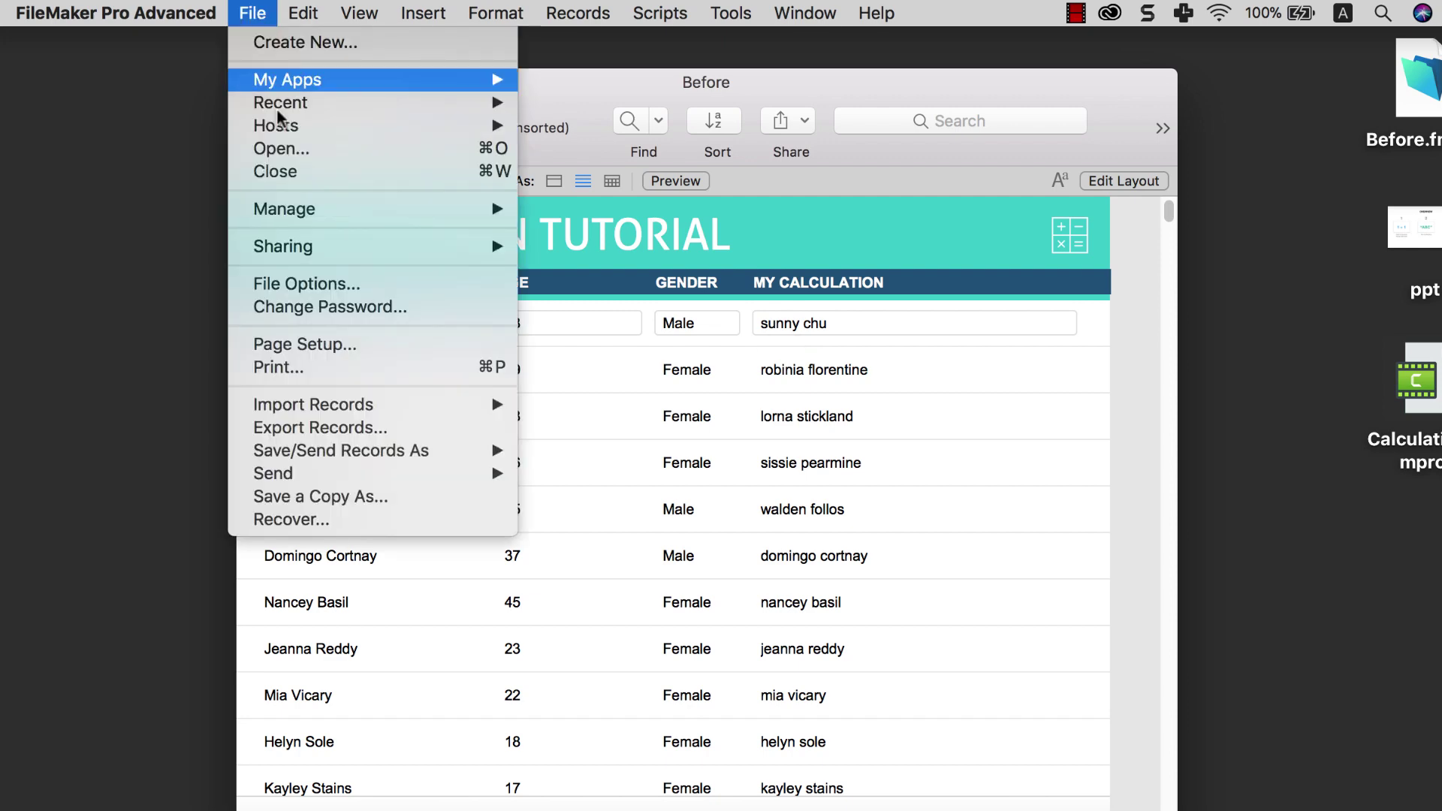
{"action": "mouse_move", "coordinate": [306, 209]}
{"action": "left_click", "coordinate": [602, 204]}
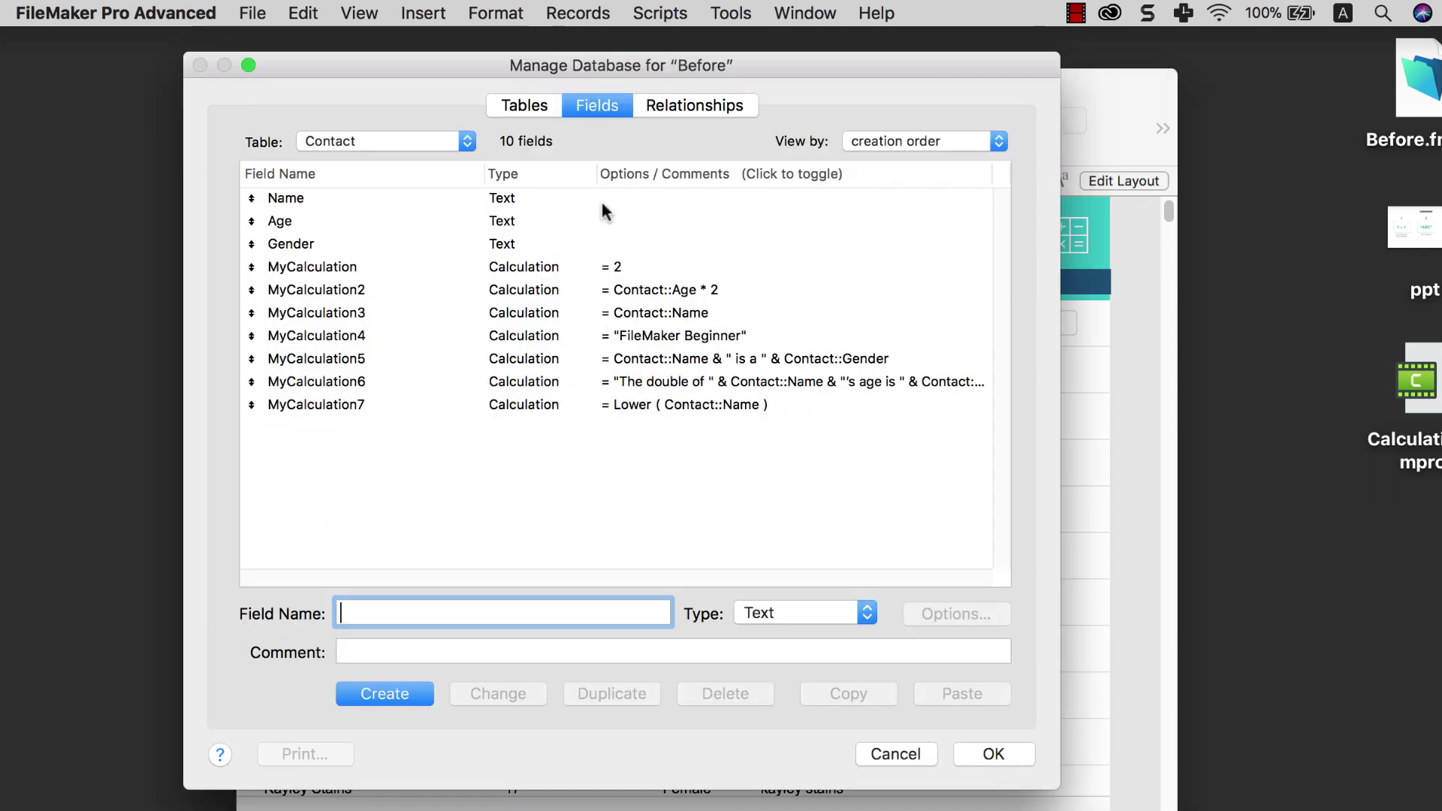
{"action": "left_click", "coordinate": [558, 402]}
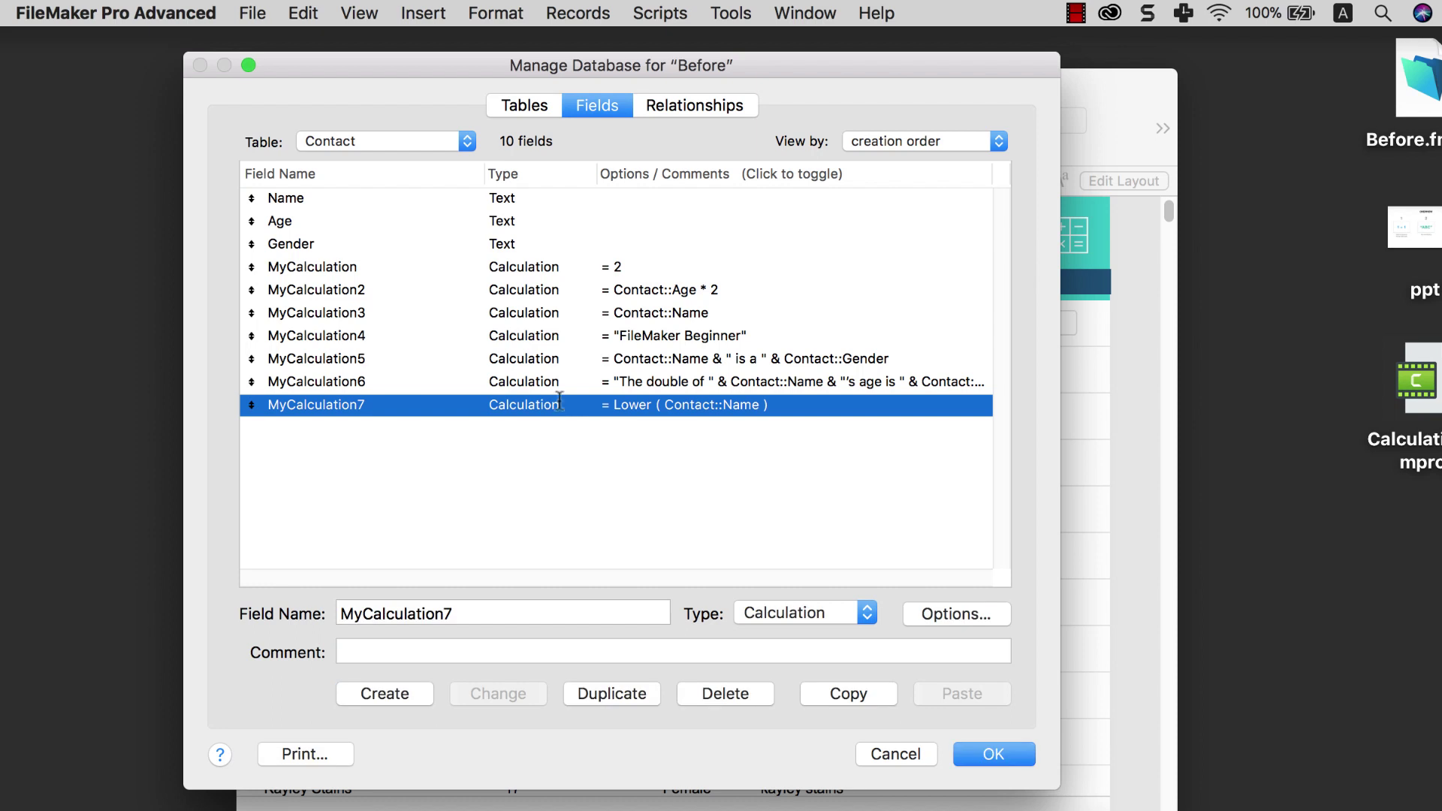
{"action": "double_click", "coordinate": [558, 404]}
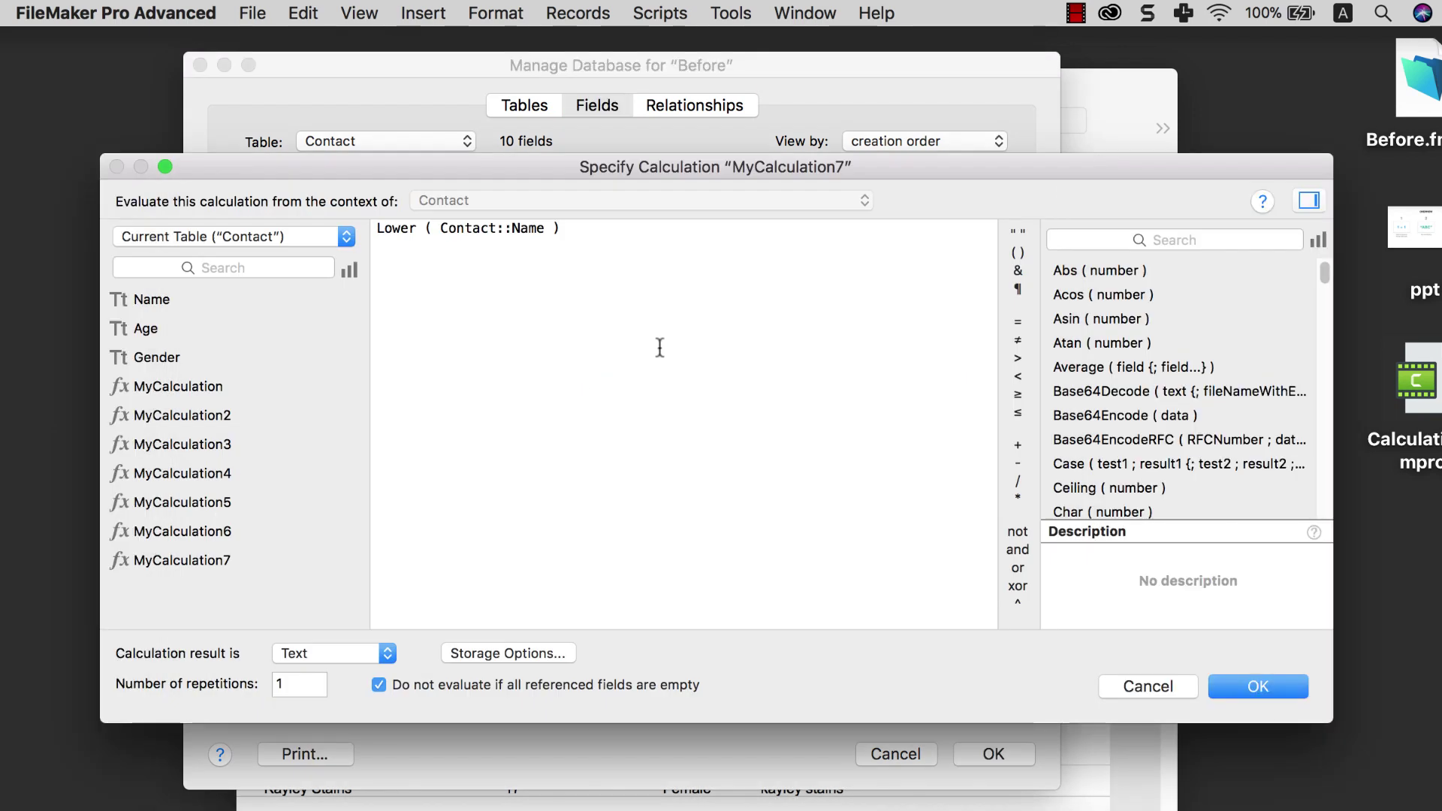
{"action": "left_click_drag", "start_coordinate": [417, 226], "coordinate": [369, 224]}
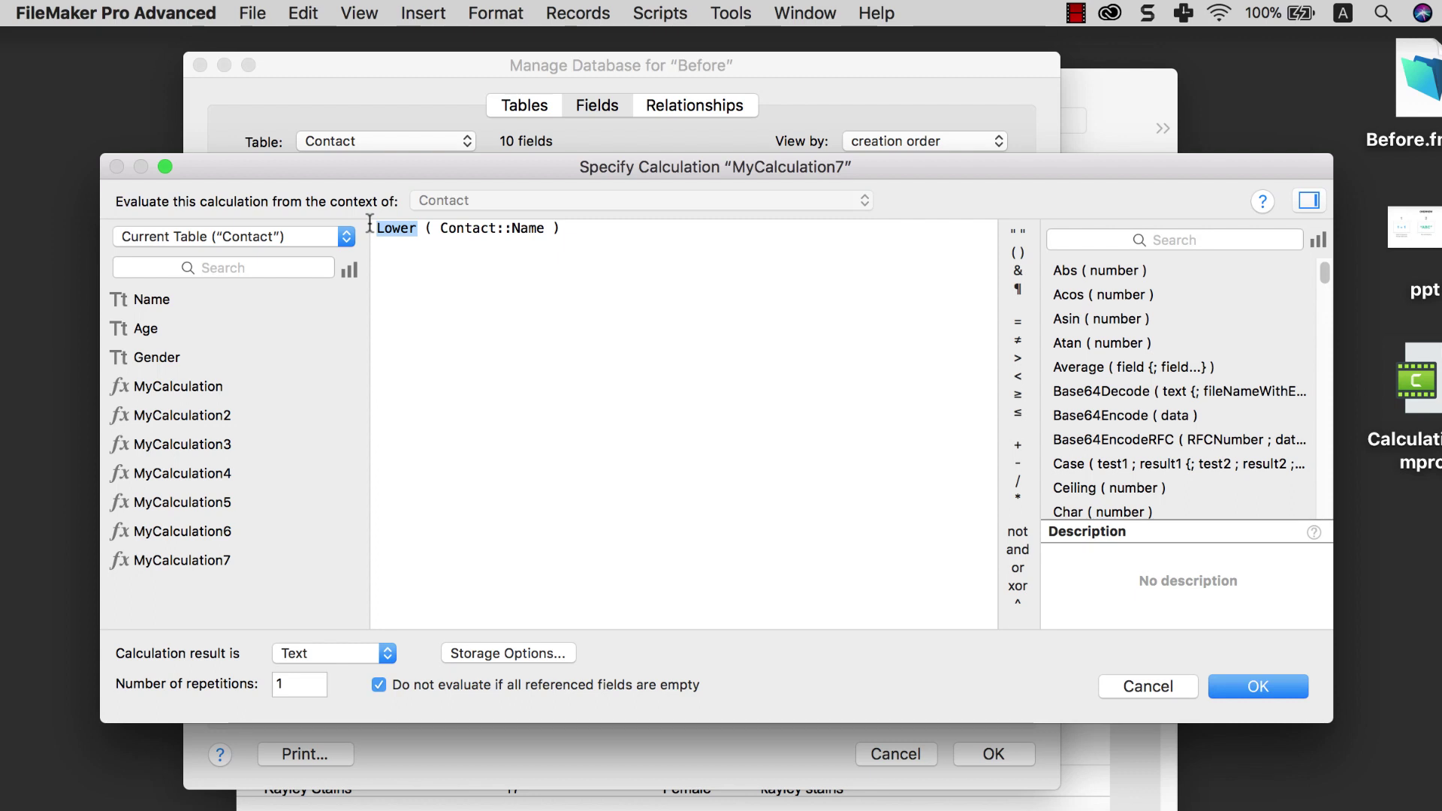
{"action": "left_click", "coordinate": [590, 272]}
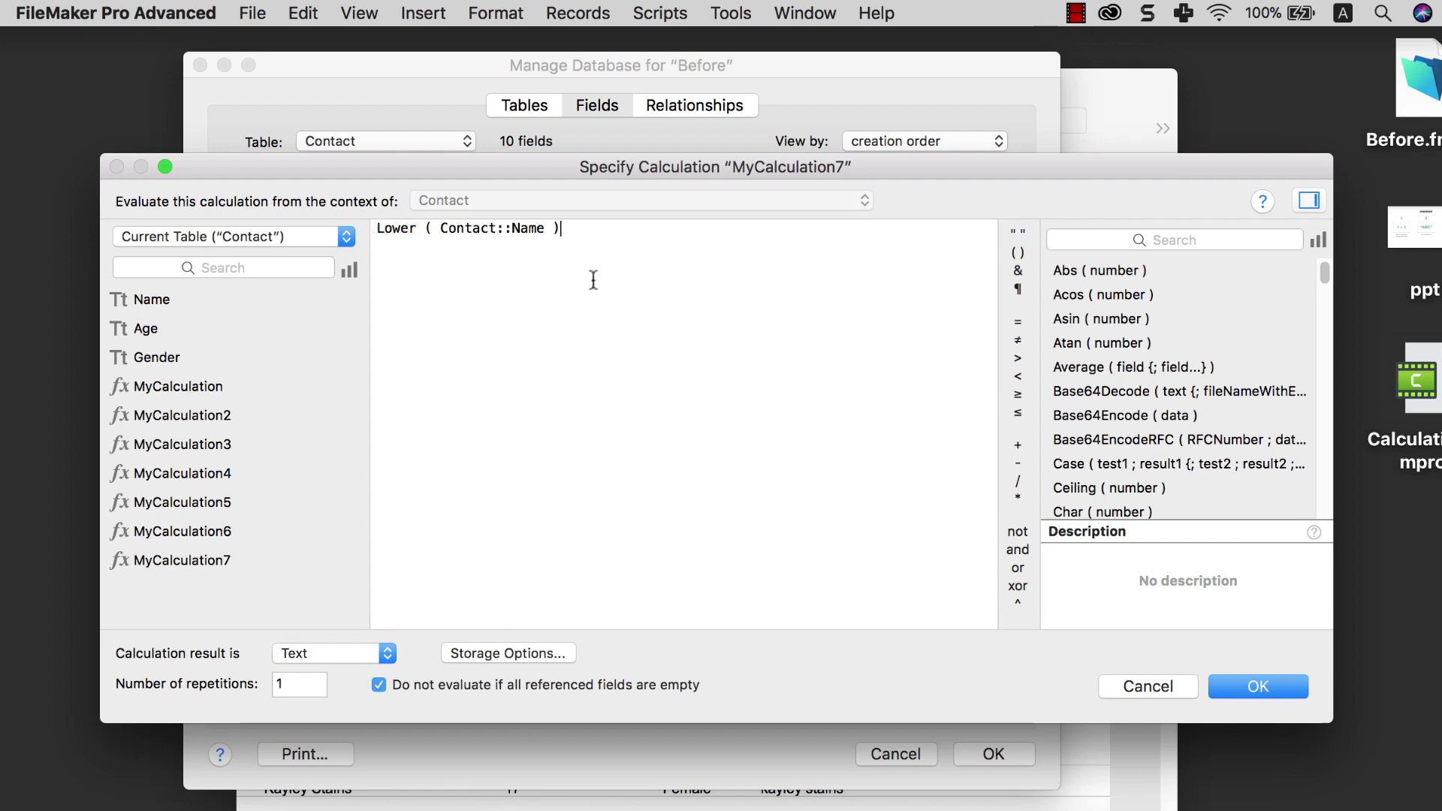
Step: Browse the list of available functions in the MyCalculation7 formula, keep the formula and save the field definitions
{"action": "left_click", "coordinate": [1154, 292]}
{"action": "scroll", "coordinate": [1155, 291], "scroll_direction": "down", "scroll_amount": 5}
{"action": "scroll", "coordinate": [1155, 291], "scroll_direction": "down", "scroll_amount": 8}
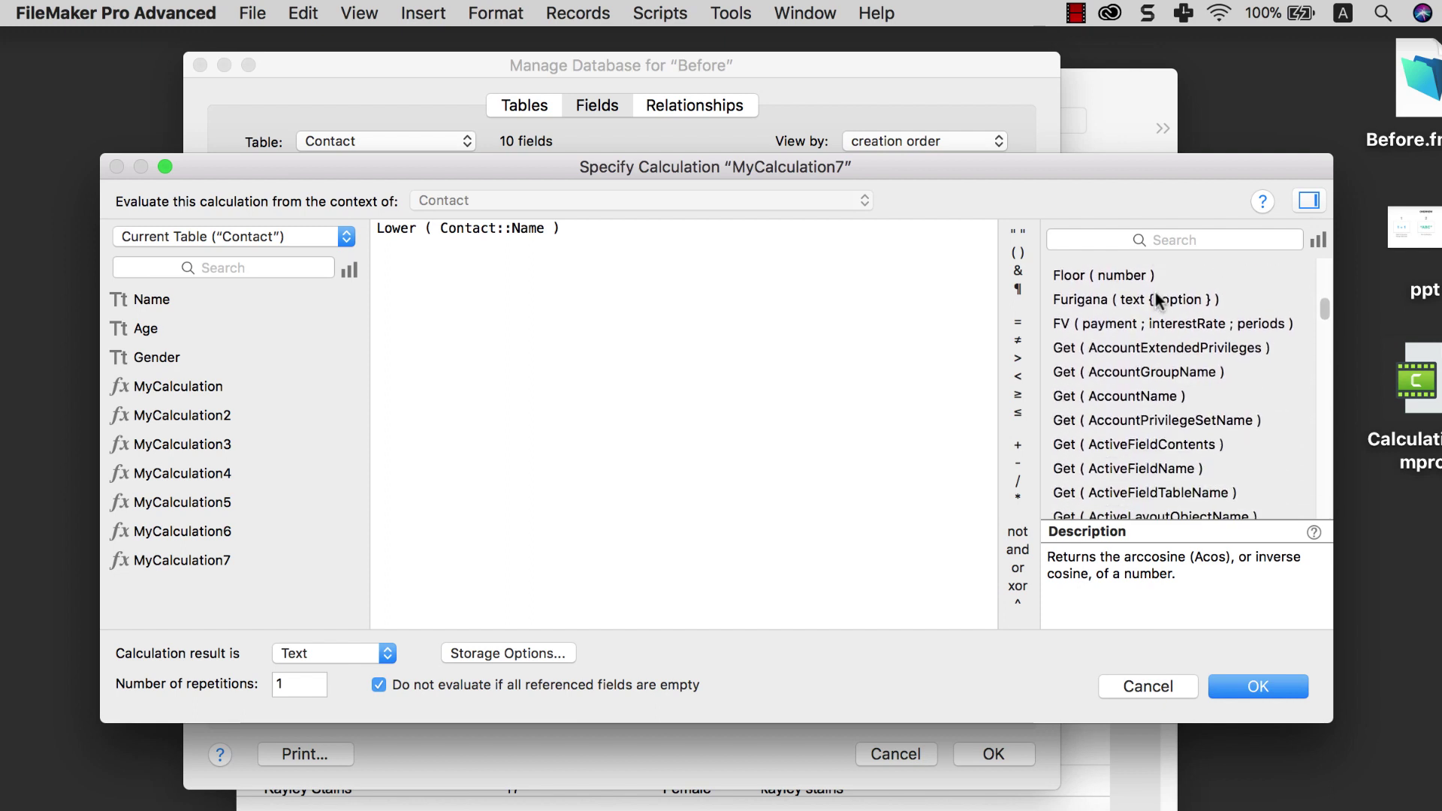
{"action": "scroll", "coordinate": [1156, 300], "scroll_direction": "down", "scroll_amount": 5}
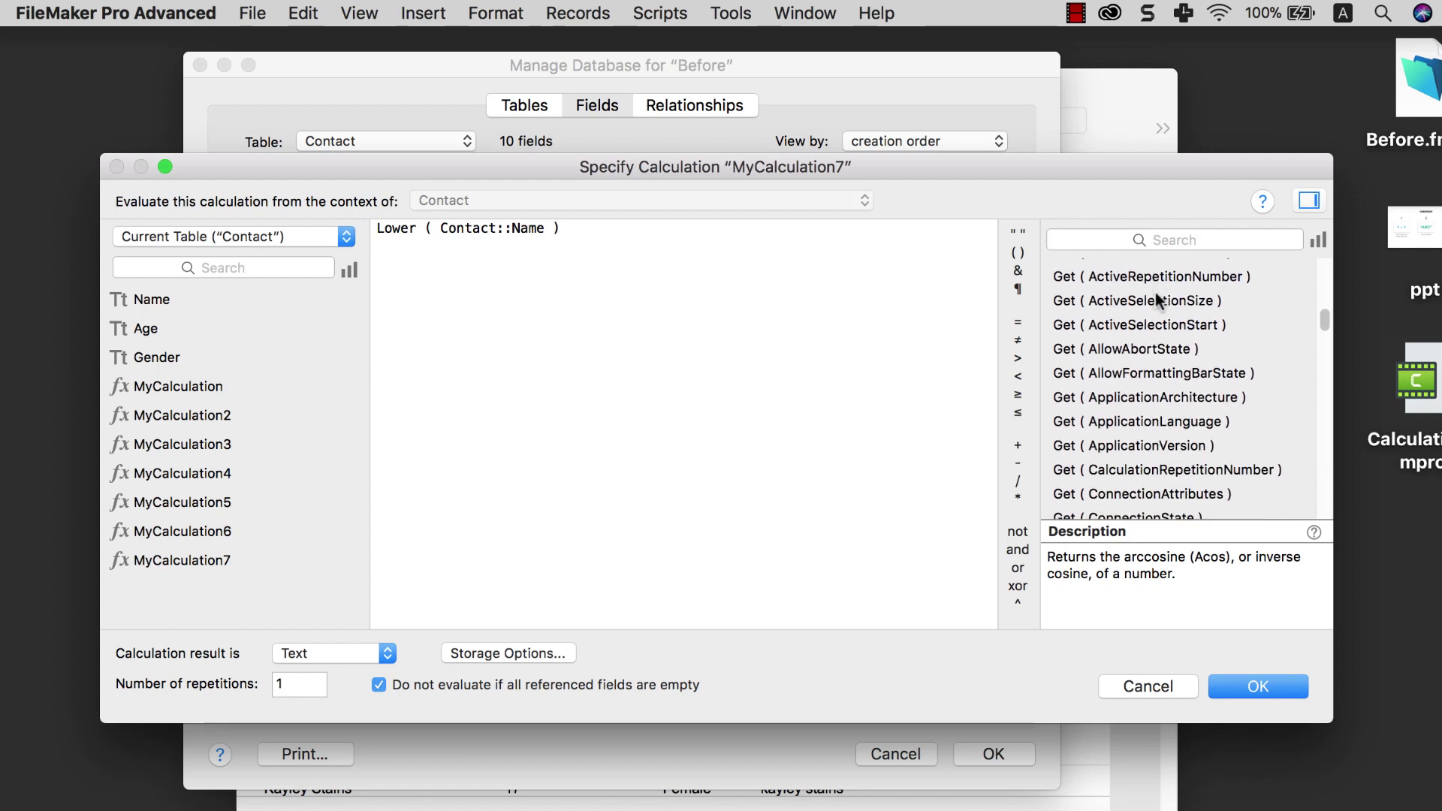
{"action": "scroll", "coordinate": [1156, 296], "scroll_direction": "down", "scroll_amount": 10}
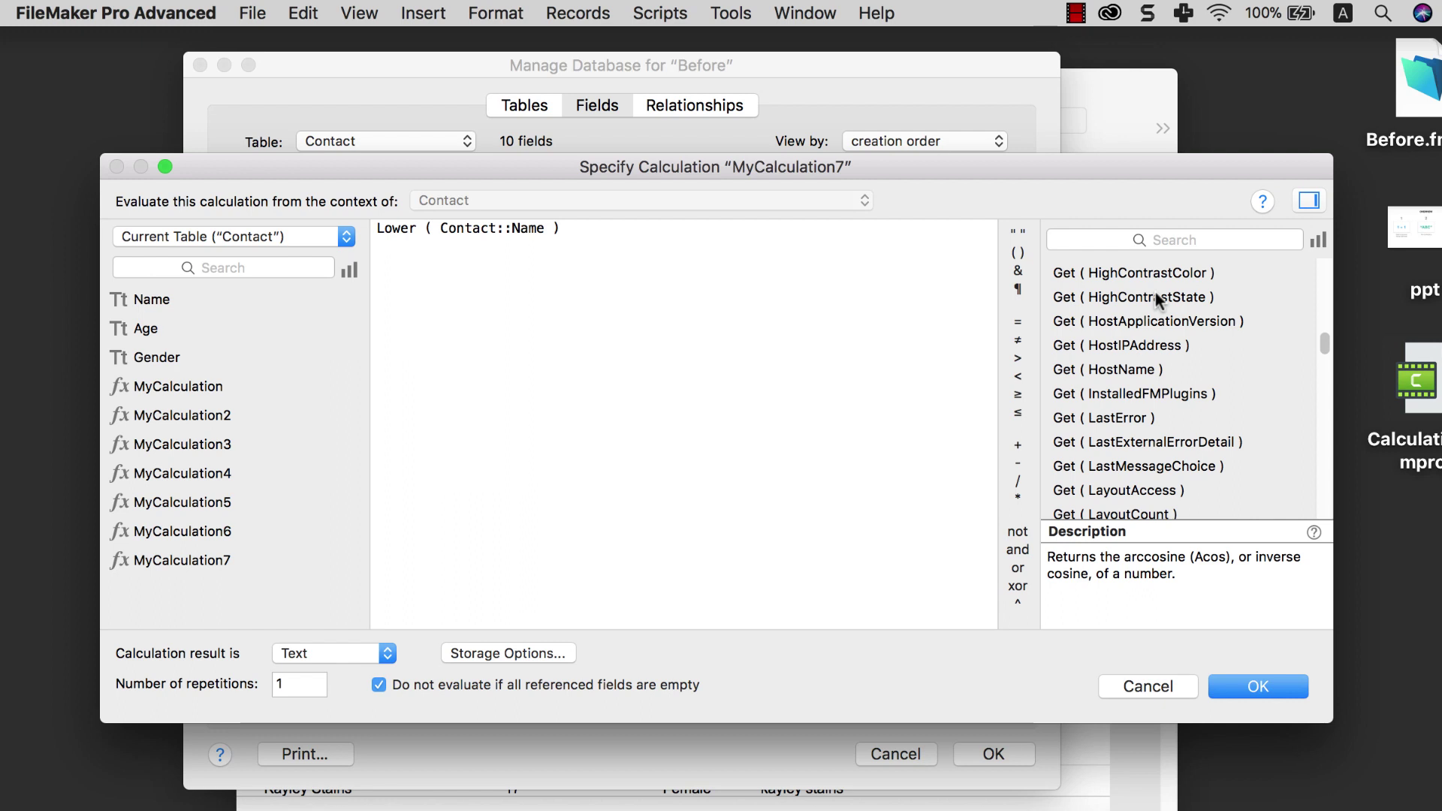
{"action": "scroll", "coordinate": [1155, 291], "scroll_direction": "down", "scroll_amount": 10}
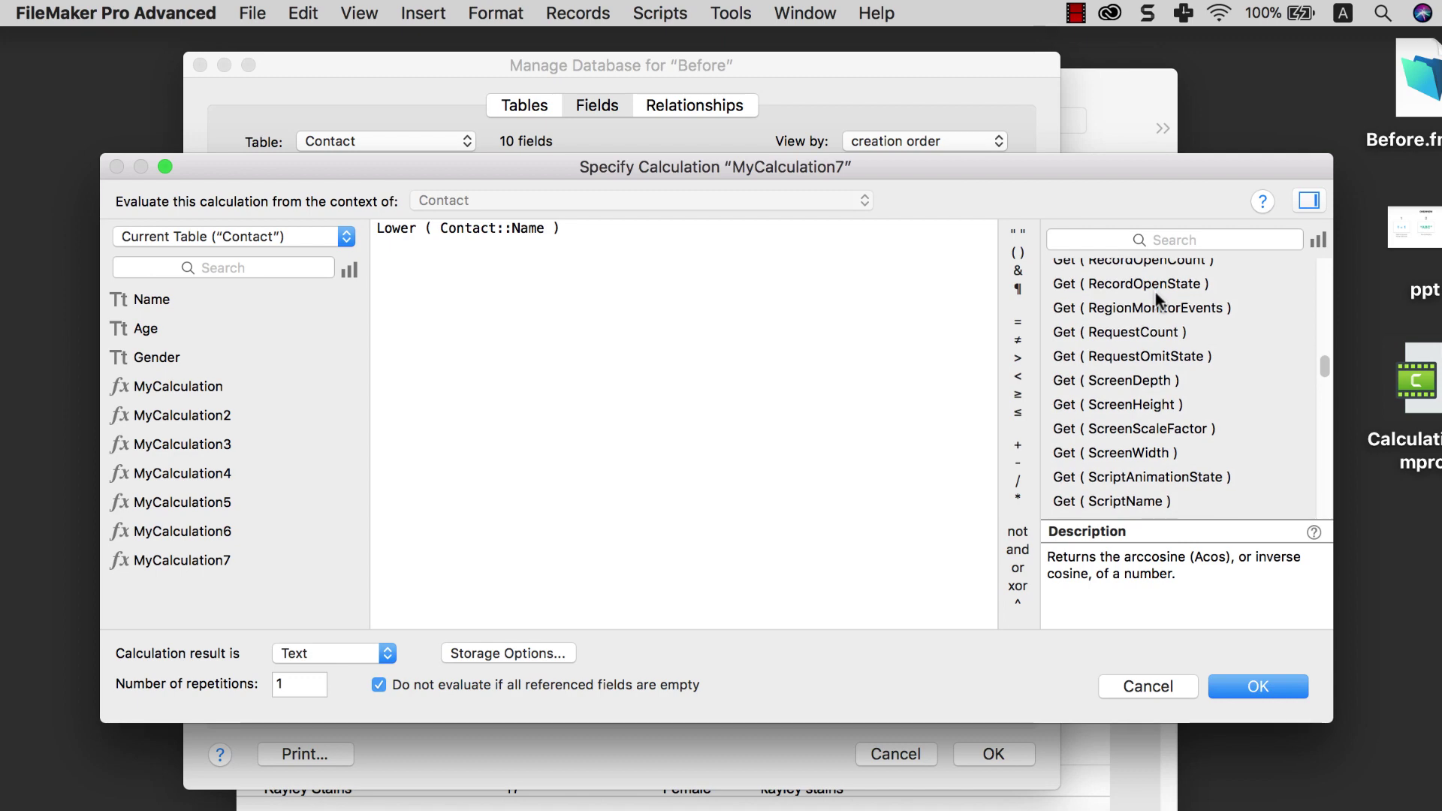
{"action": "left_click", "coordinate": [1231, 683]}
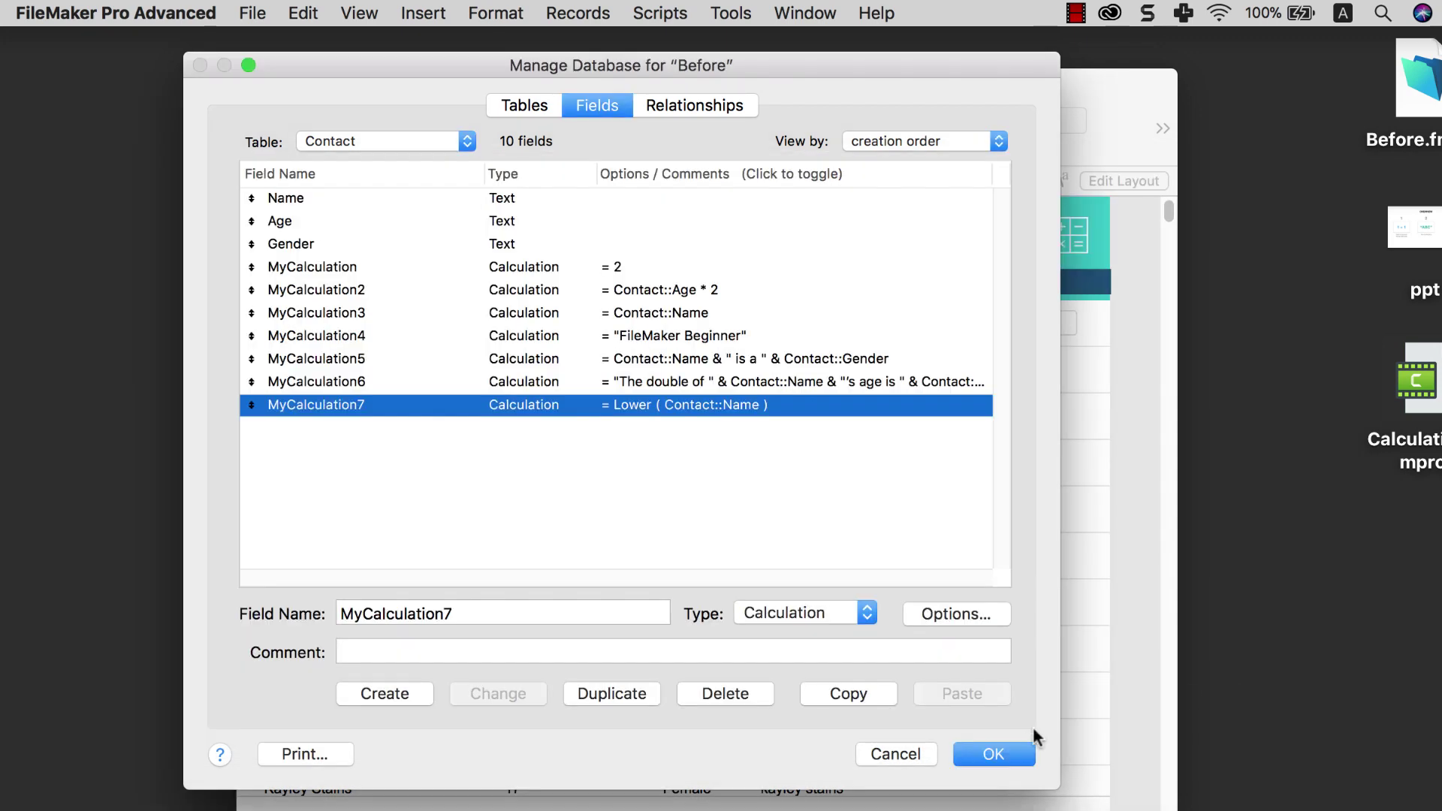
{"action": "left_click", "coordinate": [1029, 747]}
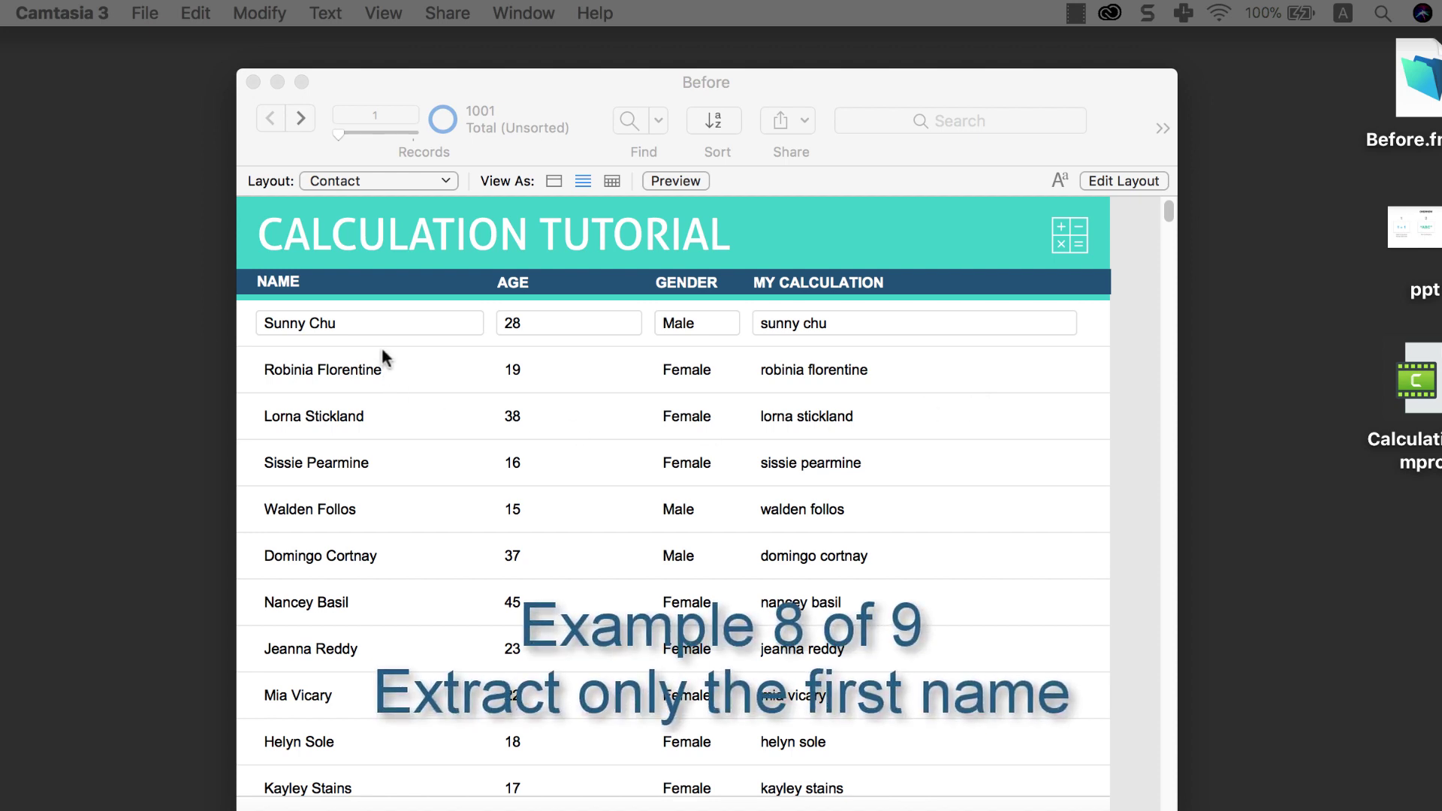
Step: Highlight the first-name part of the first record's Name field, and leave the field
{"action": "left_click", "coordinate": [354, 317]}
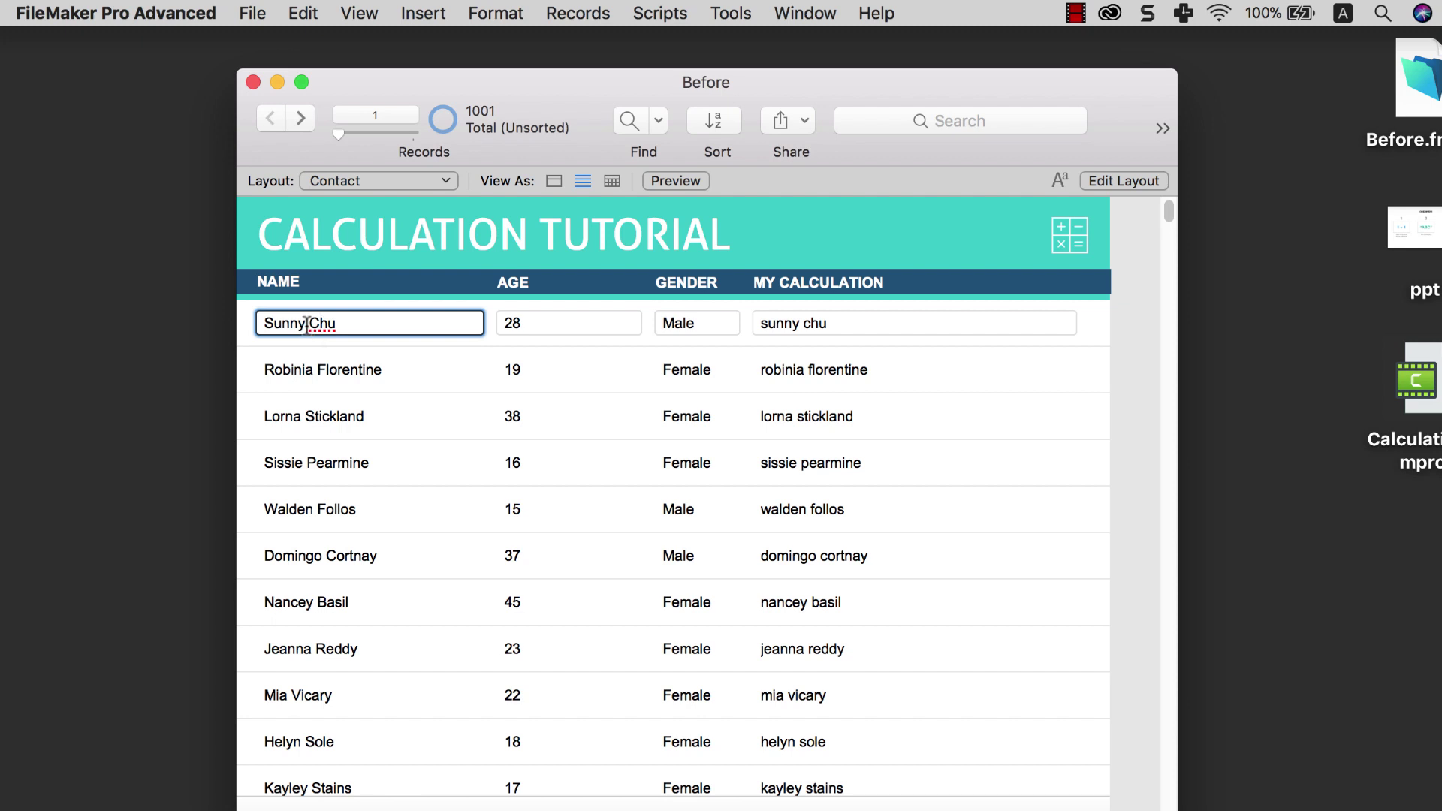
{"action": "left_click_drag", "start_coordinate": [306, 323], "coordinate": [258, 323]}
{"action": "left_click", "coordinate": [831, 299]}
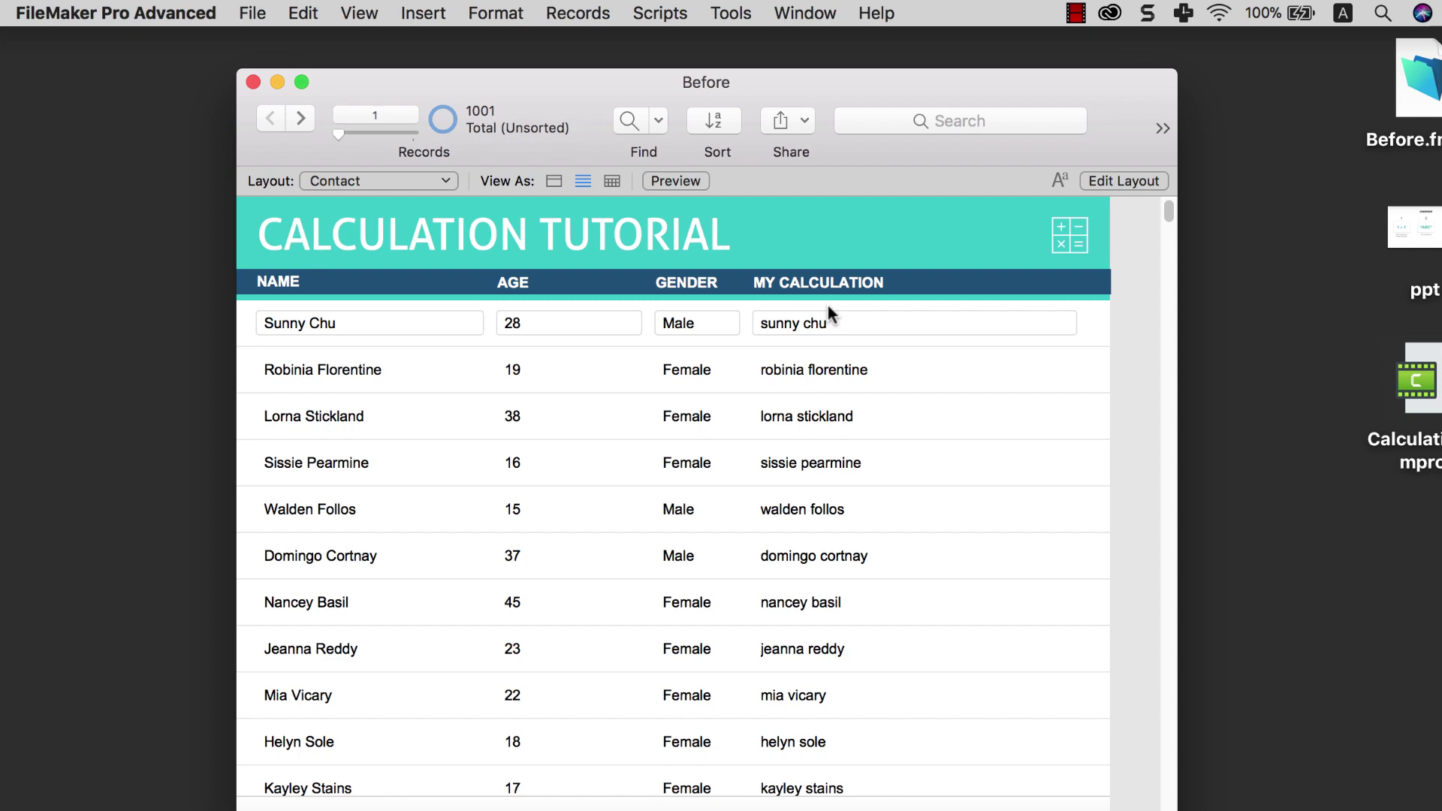
Step: In the Contact table's field definitions, duplicate MyCalculation7 and rename the copy to MyCalculation8
{"action": "left_click", "coordinate": [256, 15]}
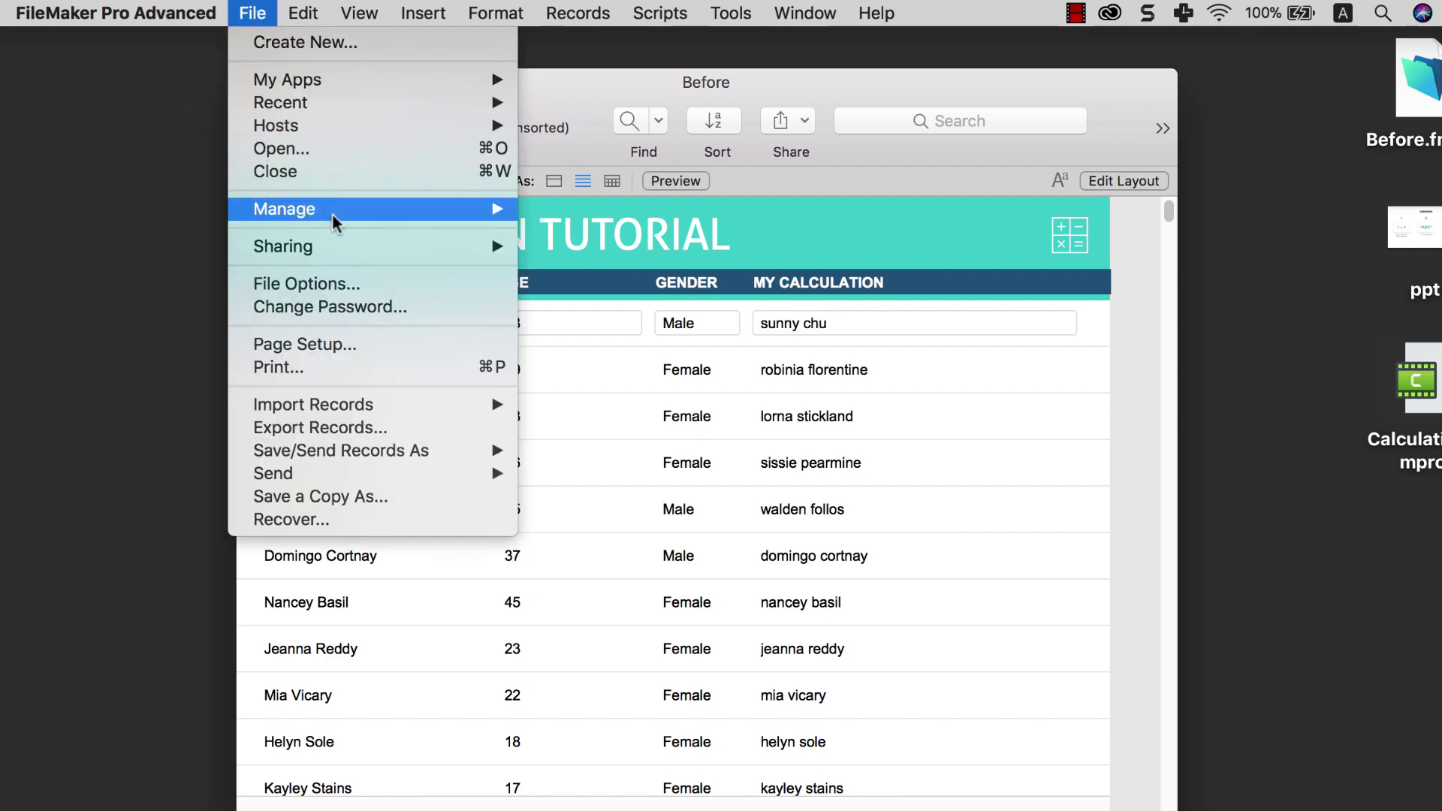
{"action": "mouse_move", "coordinate": [335, 215]}
{"action": "left_click", "coordinate": [628, 203]}
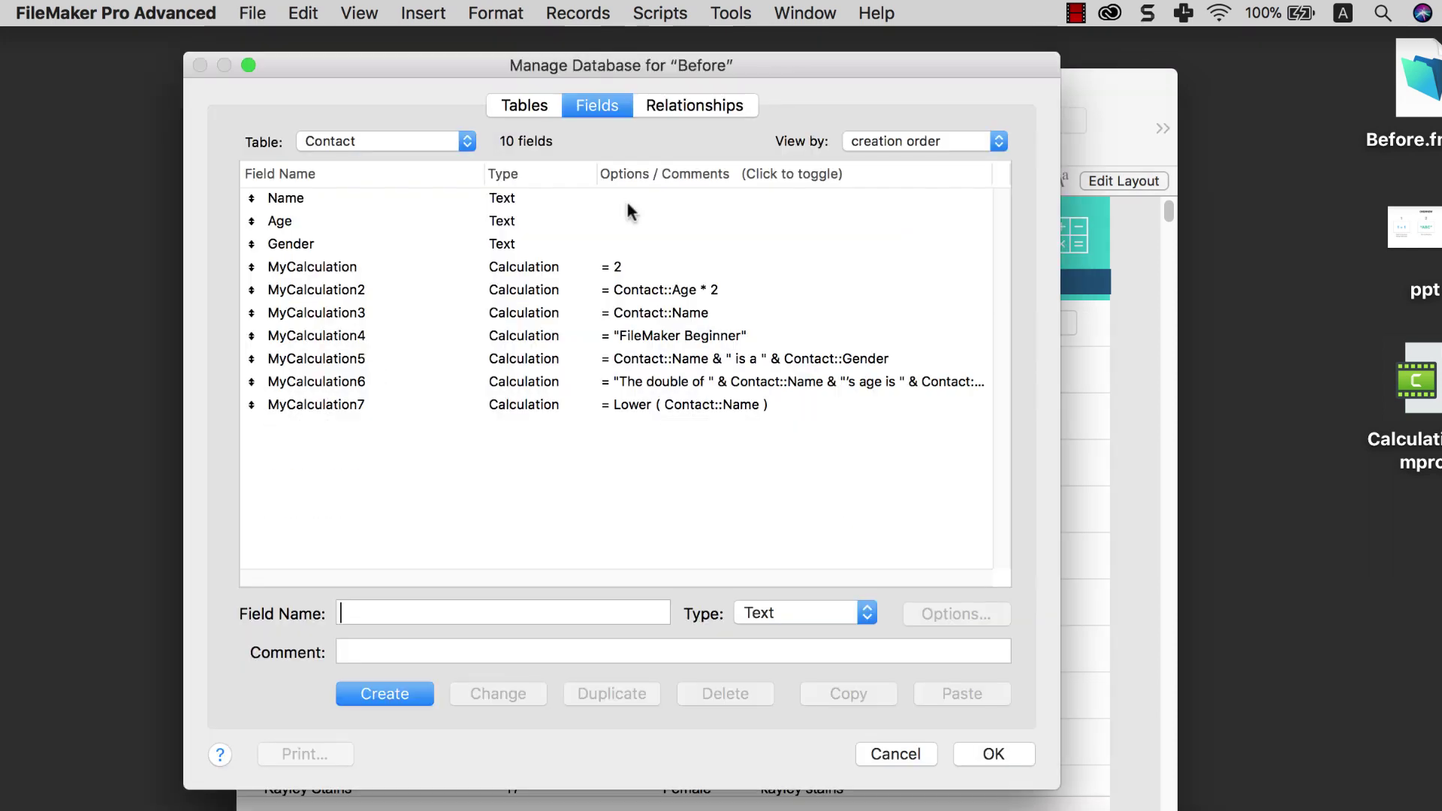
{"action": "left_click", "coordinate": [579, 407]}
{"action": "left_click", "coordinate": [590, 698]}
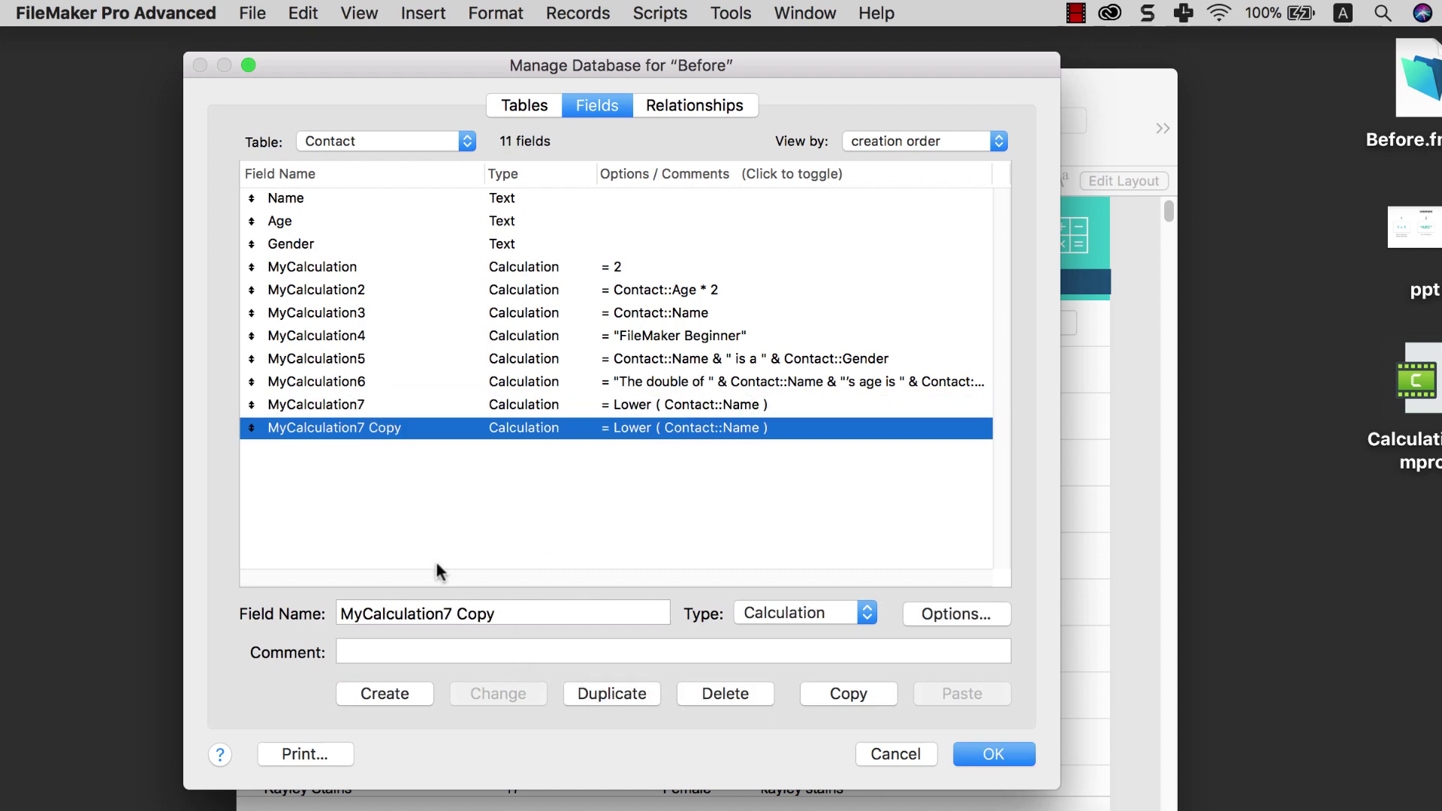
{"action": "triple_click", "coordinate": [444, 605]}
{"action": "type", "text": "MyCalculation8"}
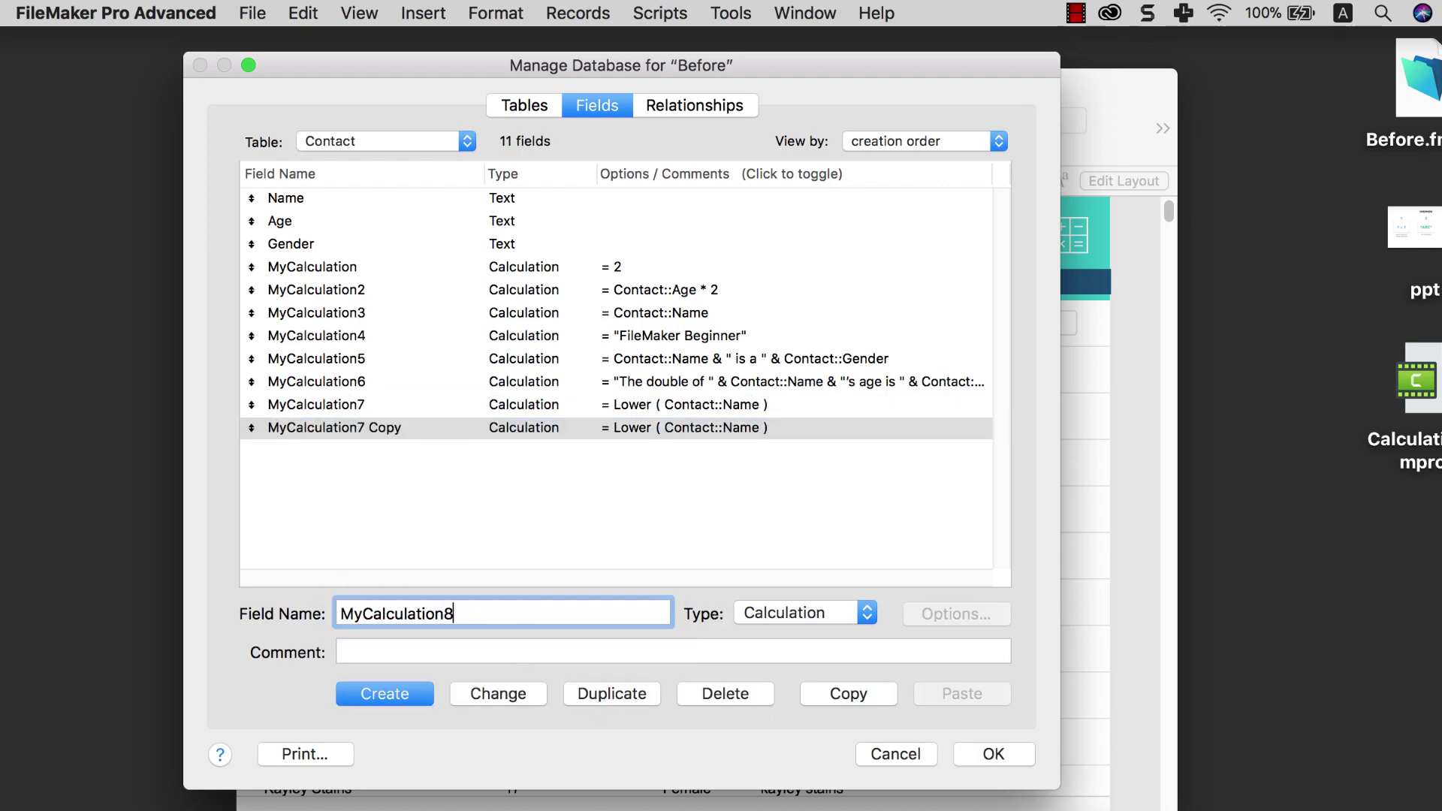
{"action": "left_click", "coordinate": [481, 694]}
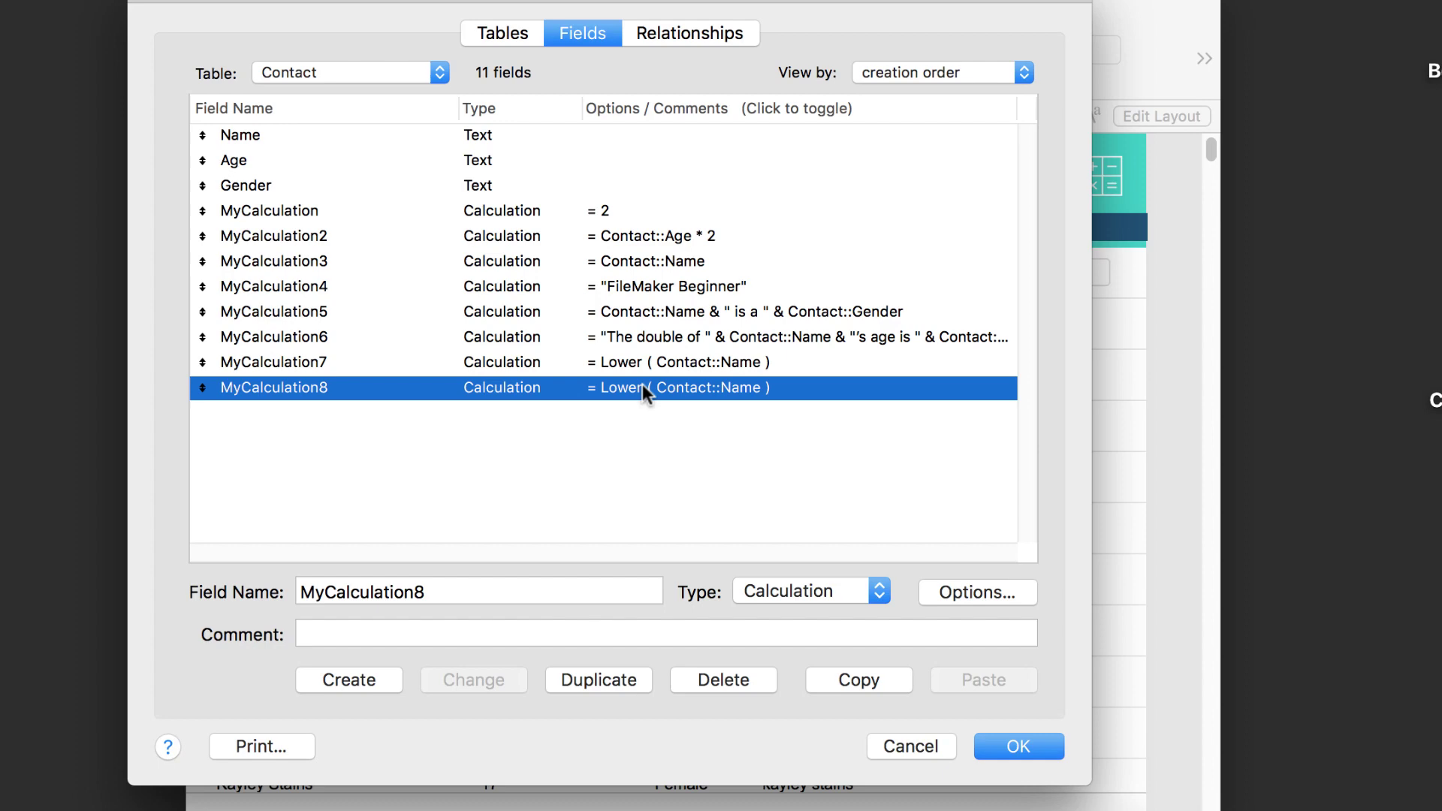
Step: Replace the whole MyCalculation8 formula with the LeftWords function and its placeholder parameters
{"action": "double_click", "coordinate": [646, 427]}
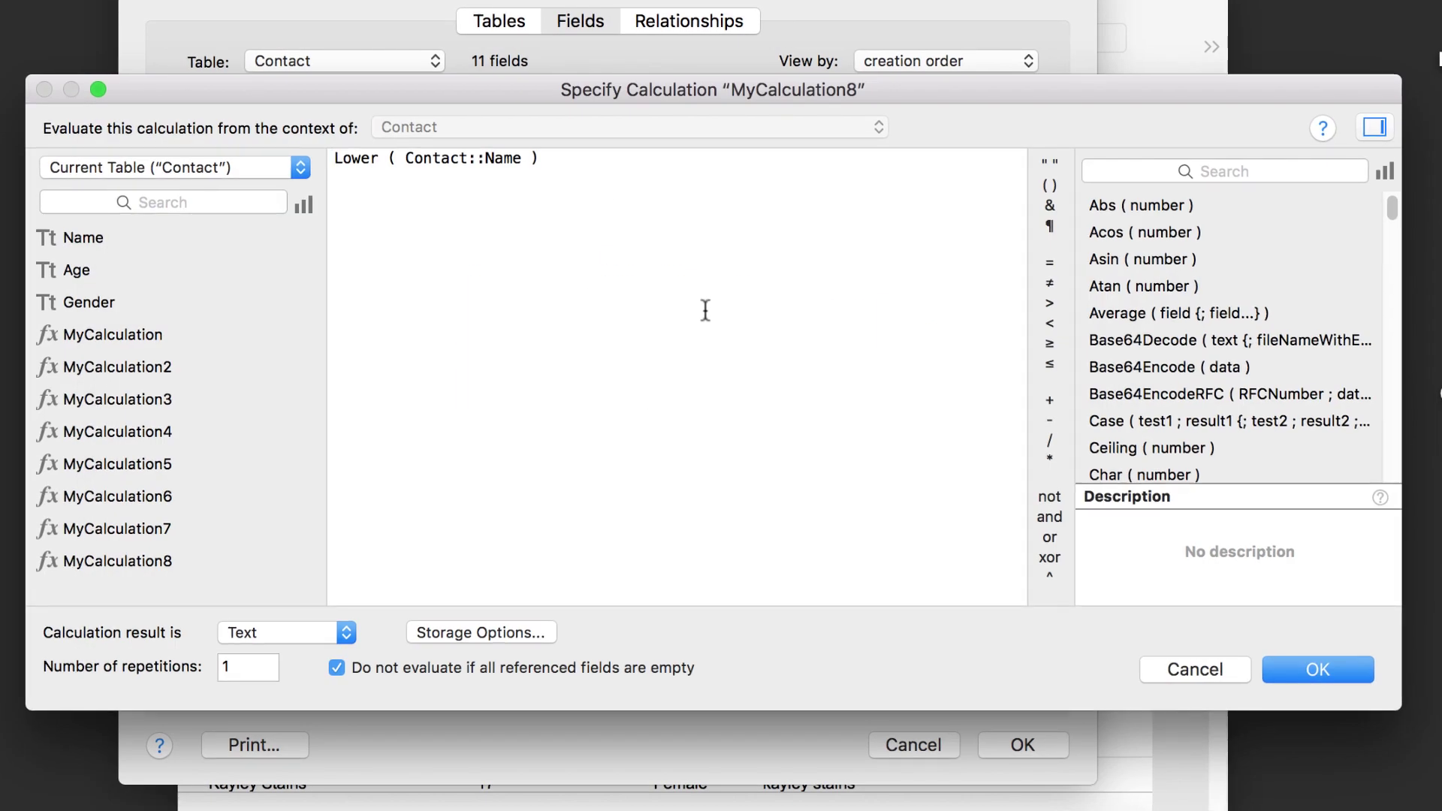
{"action": "key", "text": "ctrl+a"}
{"action": "type", "text": "Left"}
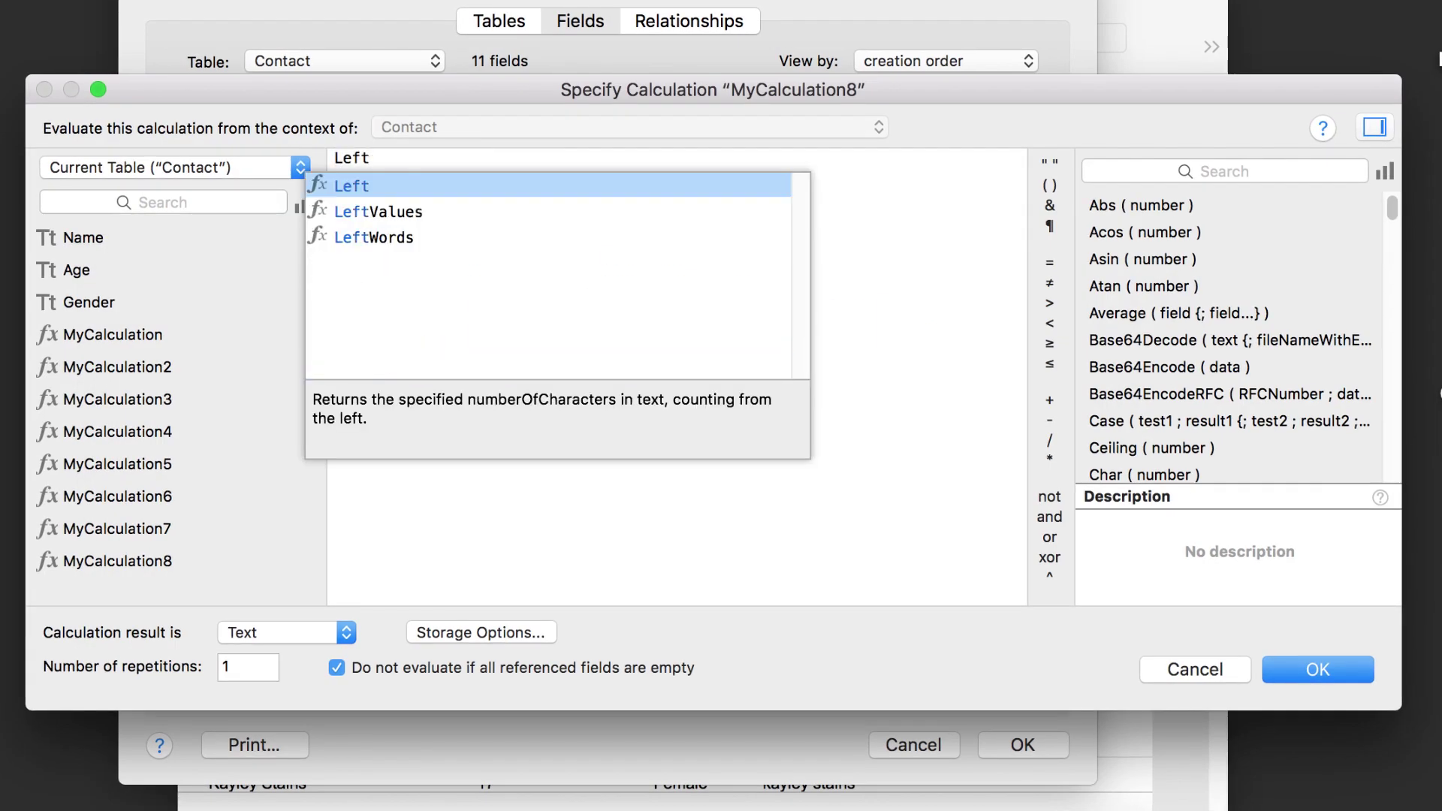
{"action": "left_click", "coordinate": [459, 237]}
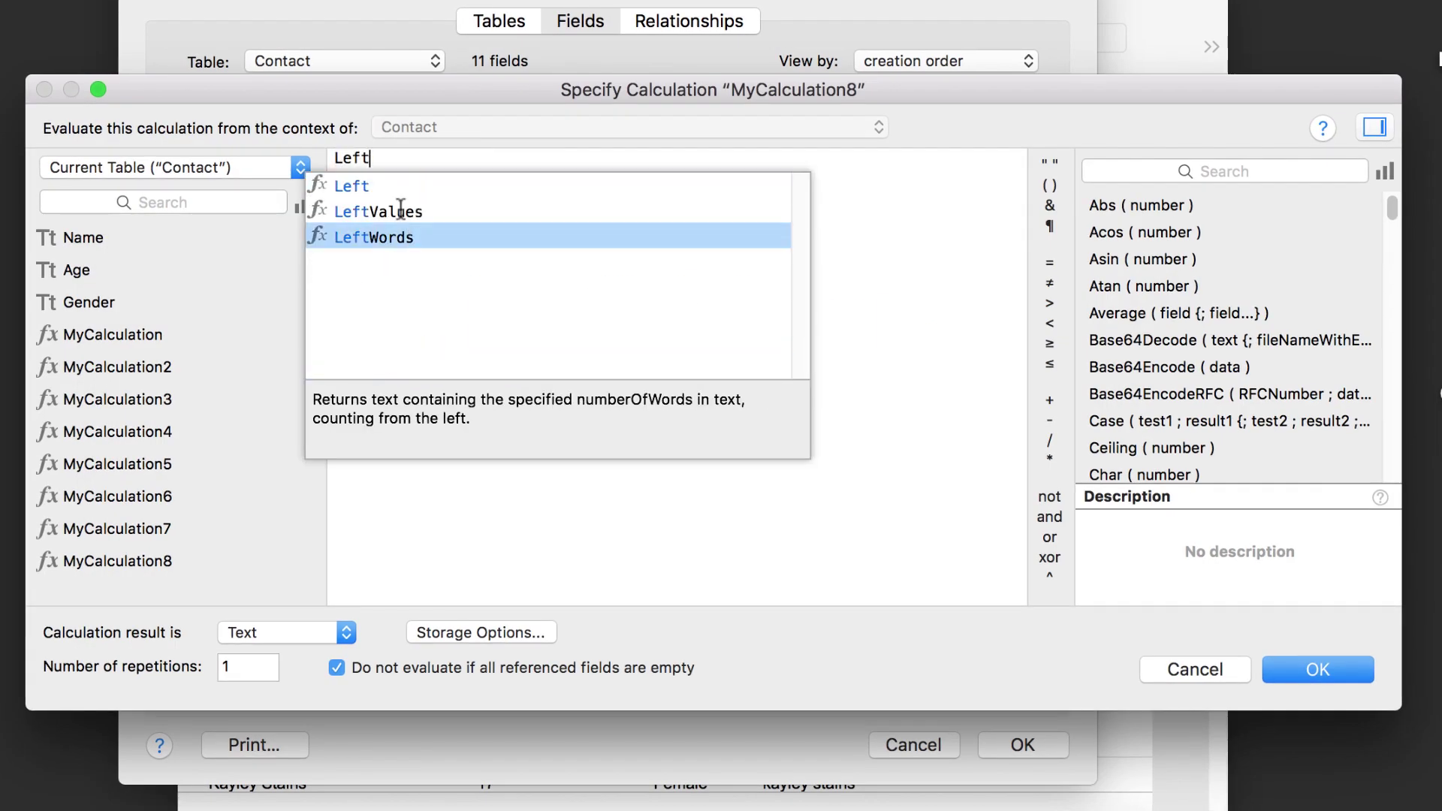
{"action": "double_click", "coordinate": [386, 239]}
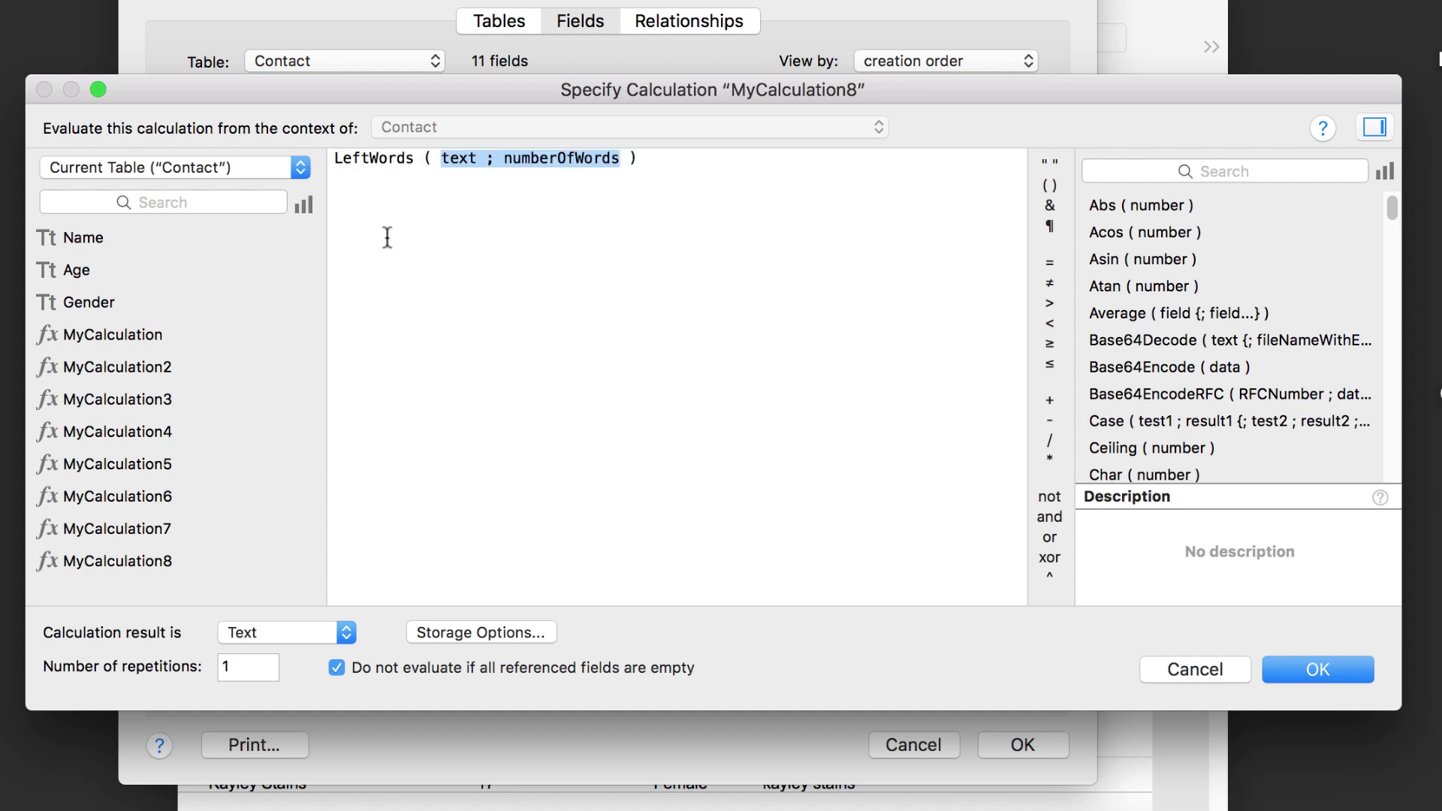
Step: Examine the text and numberOfWords parameters of the LeftWords function and the semicolon separating them
{"action": "left_click", "coordinate": [499, 217]}
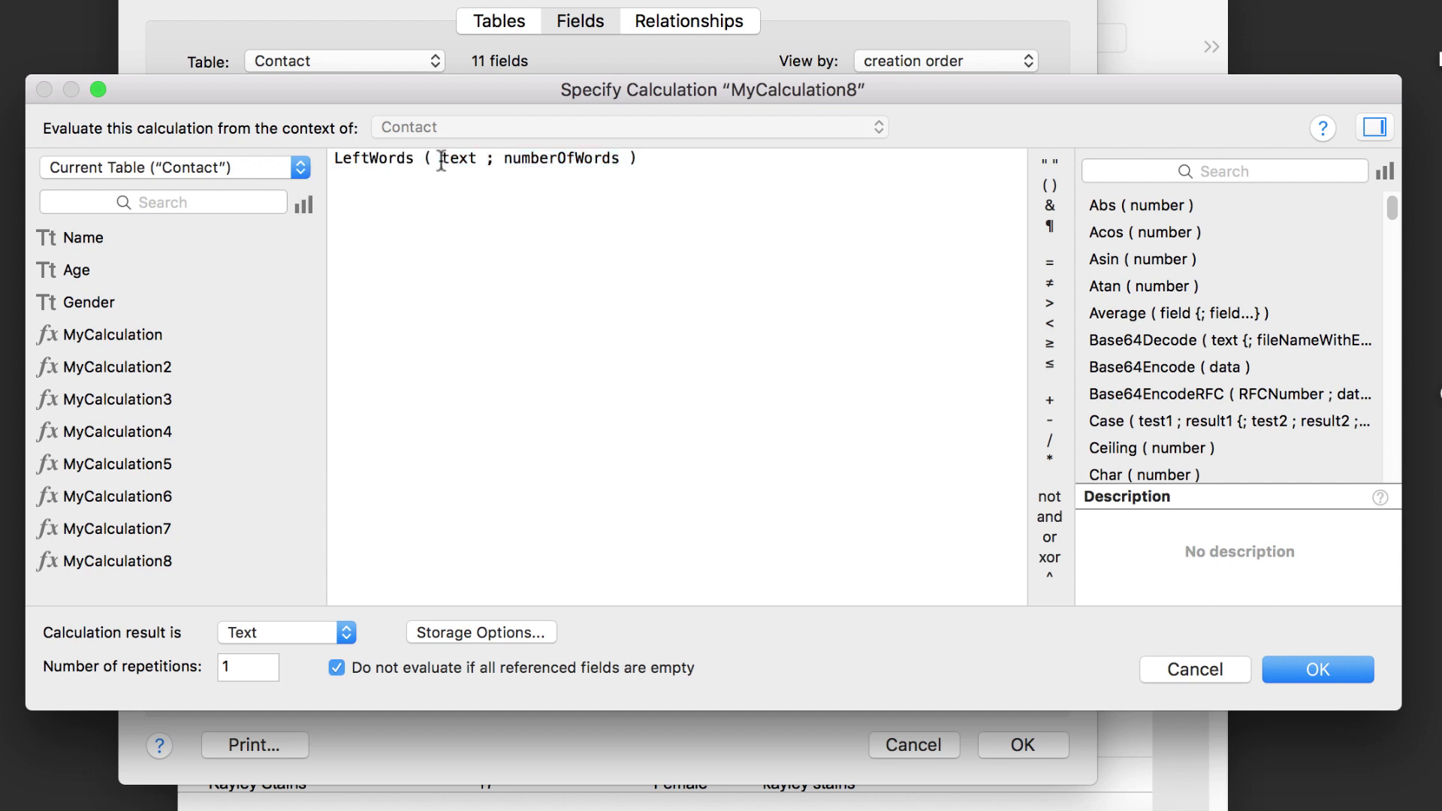
{"action": "left_click_drag", "start_coordinate": [441, 159], "coordinate": [623, 159]}
{"action": "double_click", "coordinate": [491, 158]}
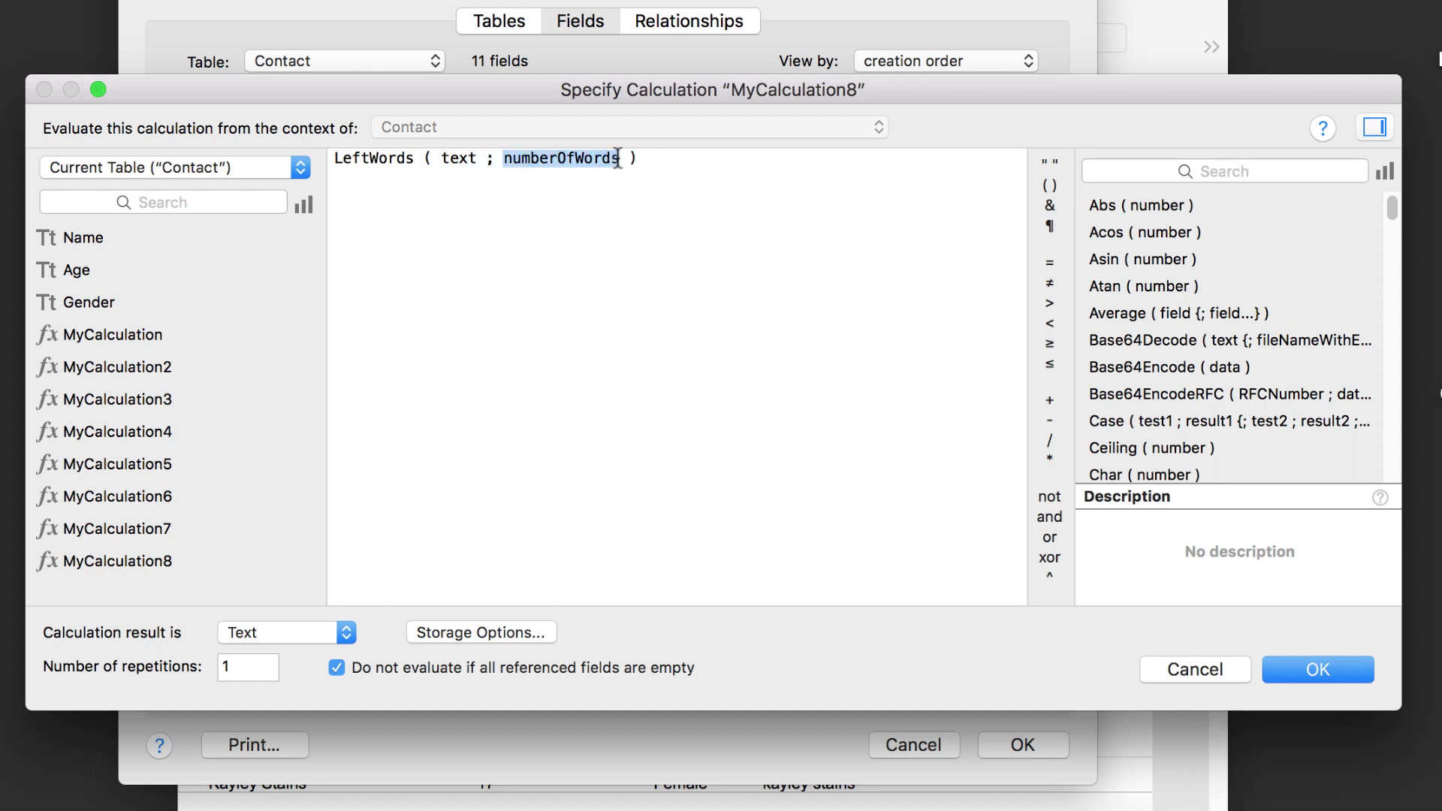
{"action": "left_click", "coordinate": [675, 154]}
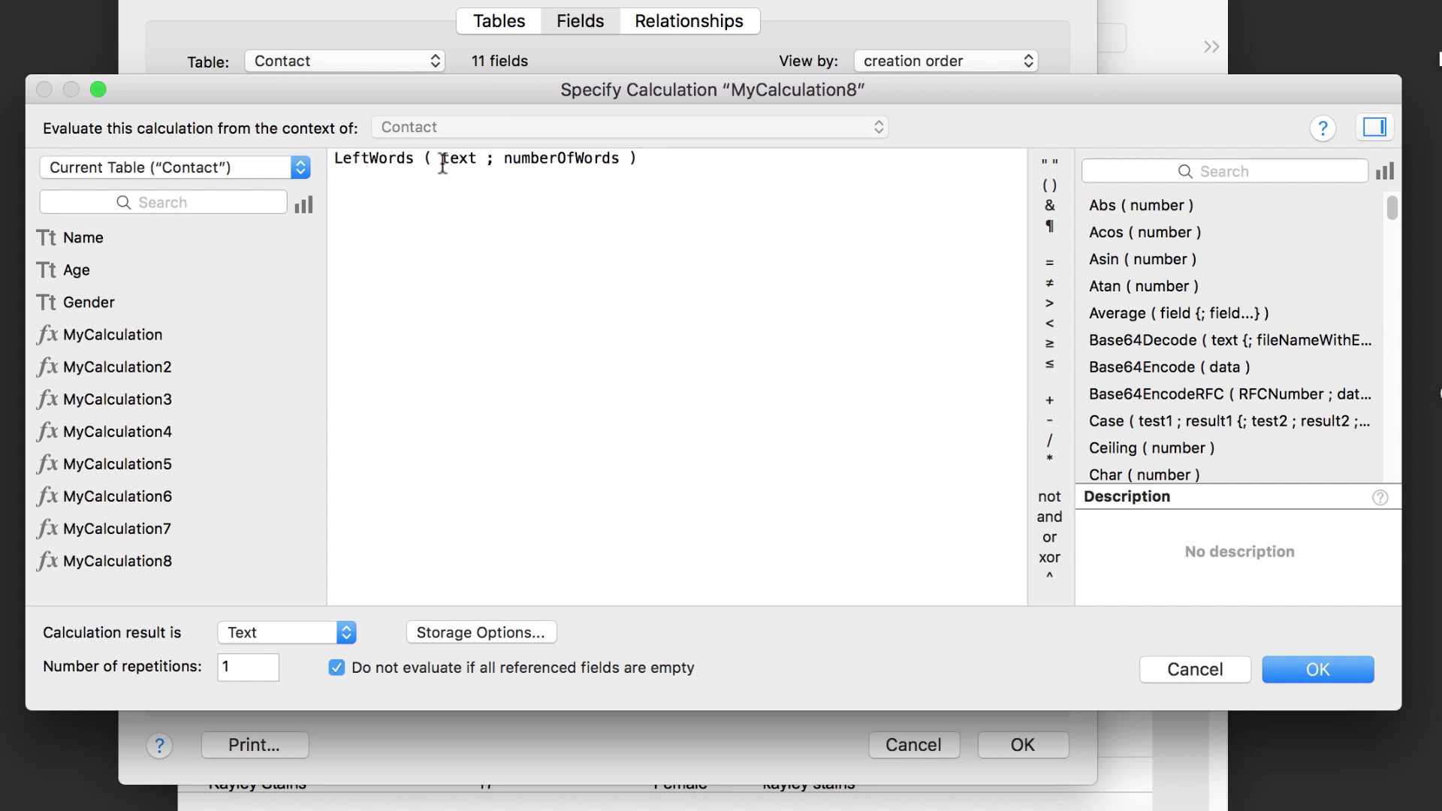
{"action": "left_click_drag", "start_coordinate": [443, 163], "coordinate": [617, 164]}
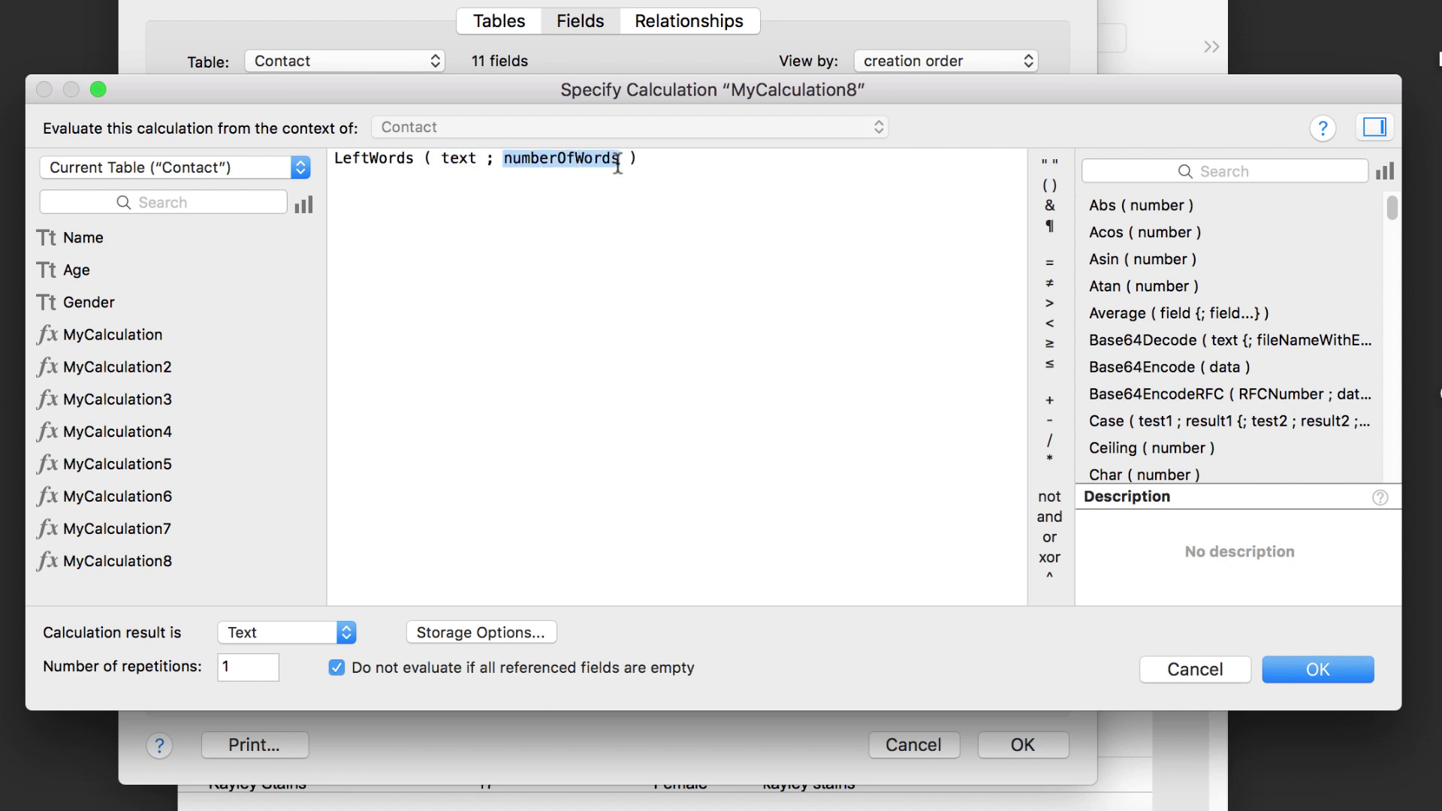
{"action": "key", "text": "super+Tab"}
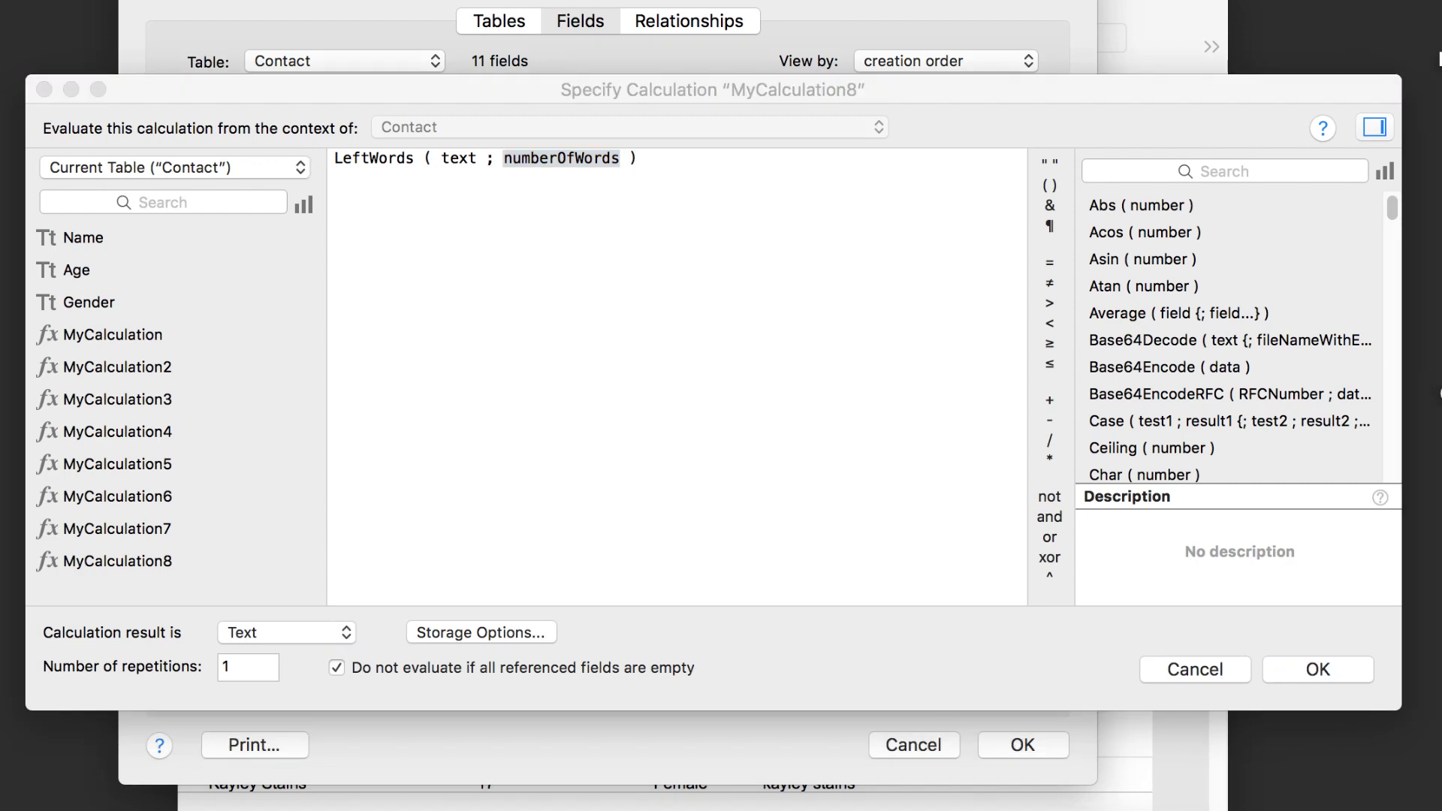
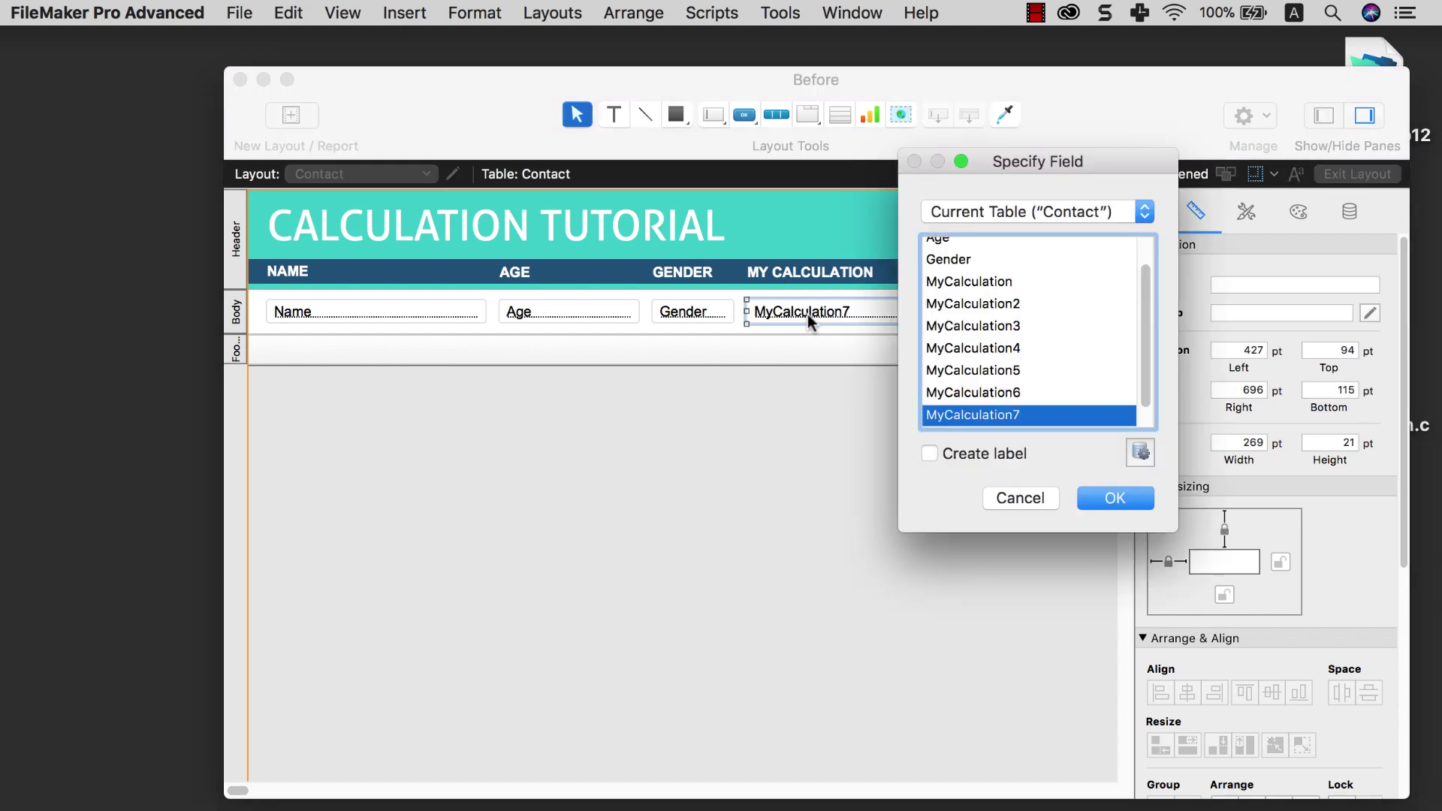
Step: In the Contact layout, switch the field under My Calculation to MyCalculation8 and return to browsing the records
{"action": "scroll", "coordinate": [1002, 412], "scroll_direction": "down", "scroll_amount": 2}
{"action": "double_click", "coordinate": [1001, 411]}
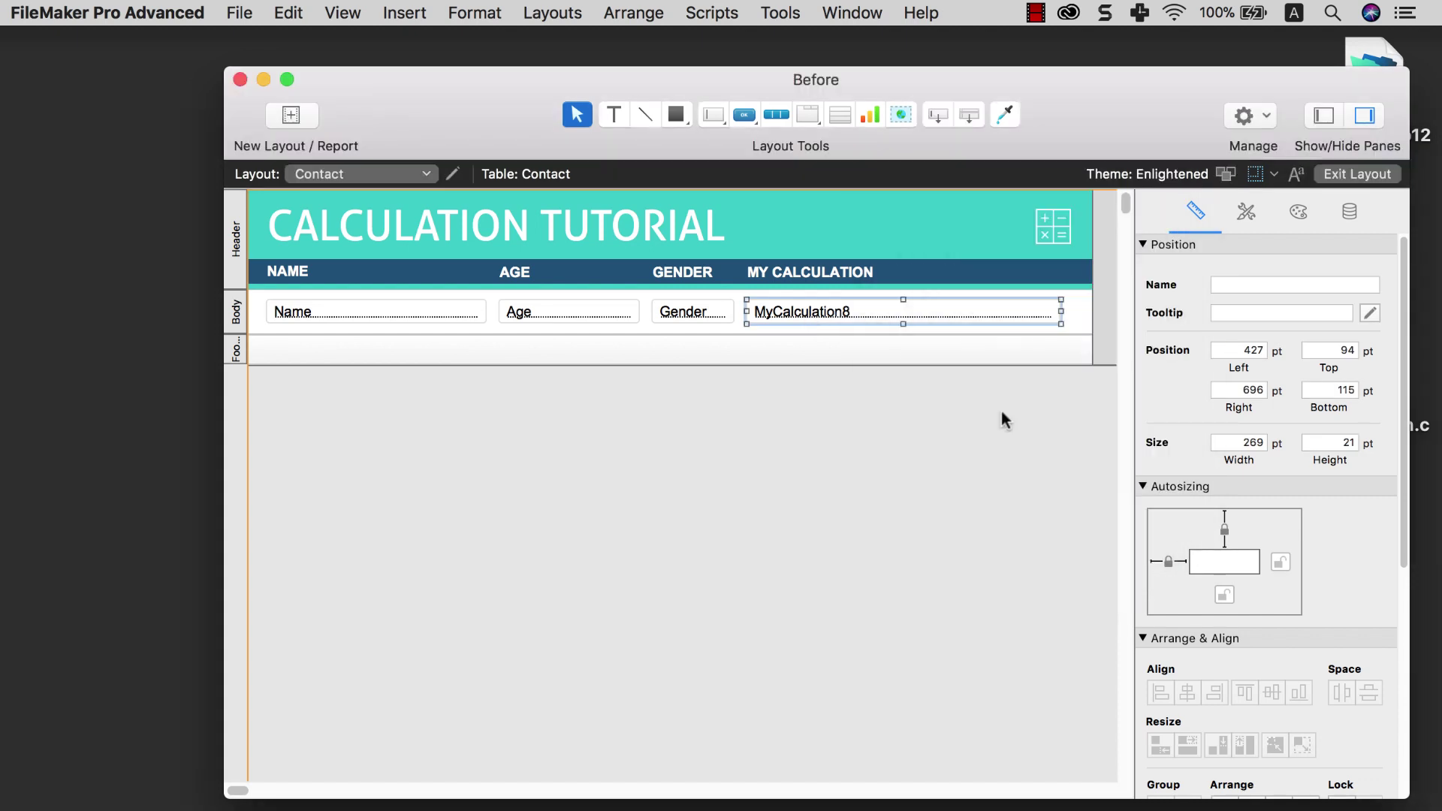
{"action": "key", "text": "super+b"}
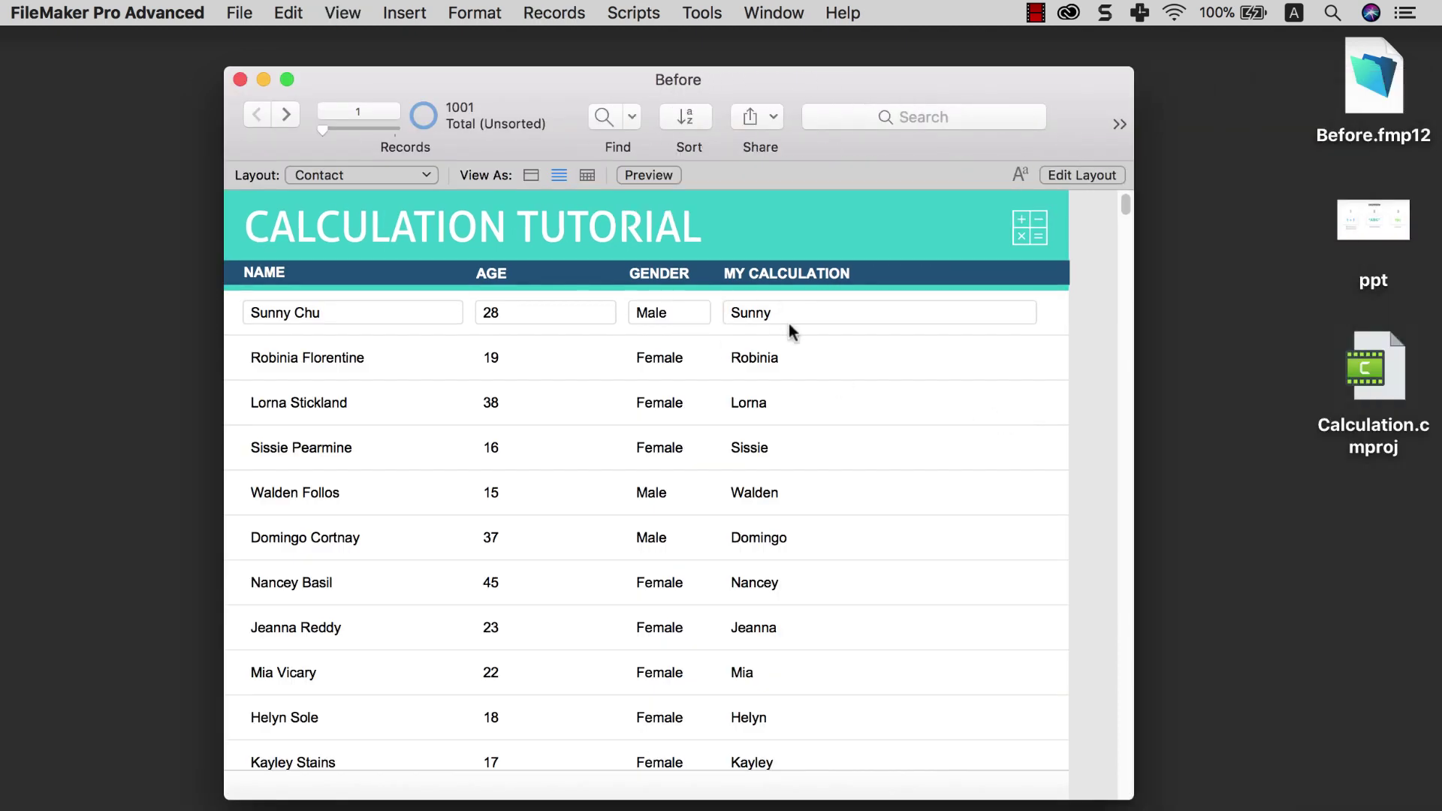
Step: Check the My Calculation results against the Name field in the first few contact records
{"action": "left_click", "coordinate": [790, 315]}
{"action": "key", "text": "ctrl+Down"}
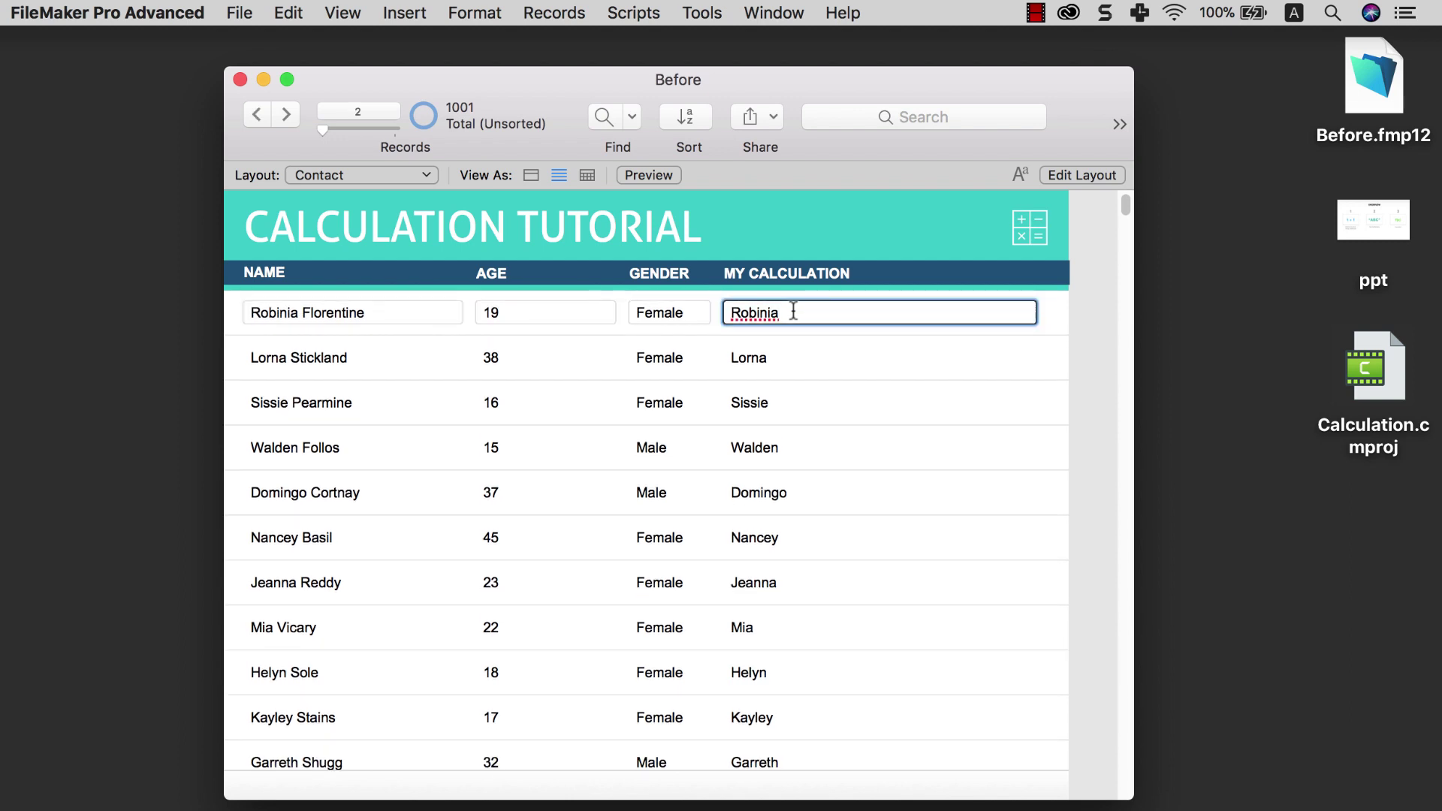
{"action": "left_click", "coordinate": [786, 360]}
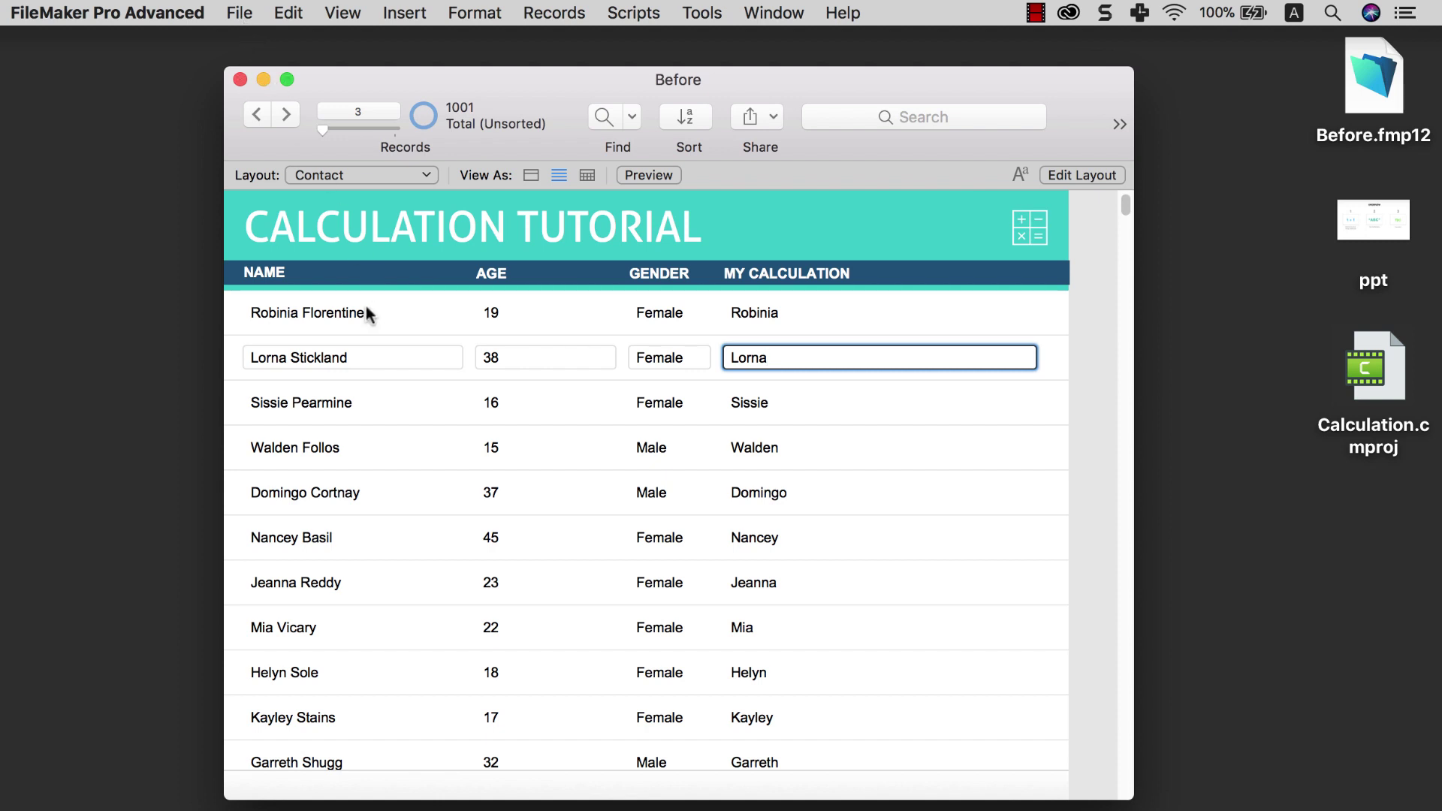
Step: Reopen the MyCalculation8 formula from the database's field definitions
{"action": "left_click", "coordinate": [240, 13]}
{"action": "mouse_move", "coordinate": [437, 199]}
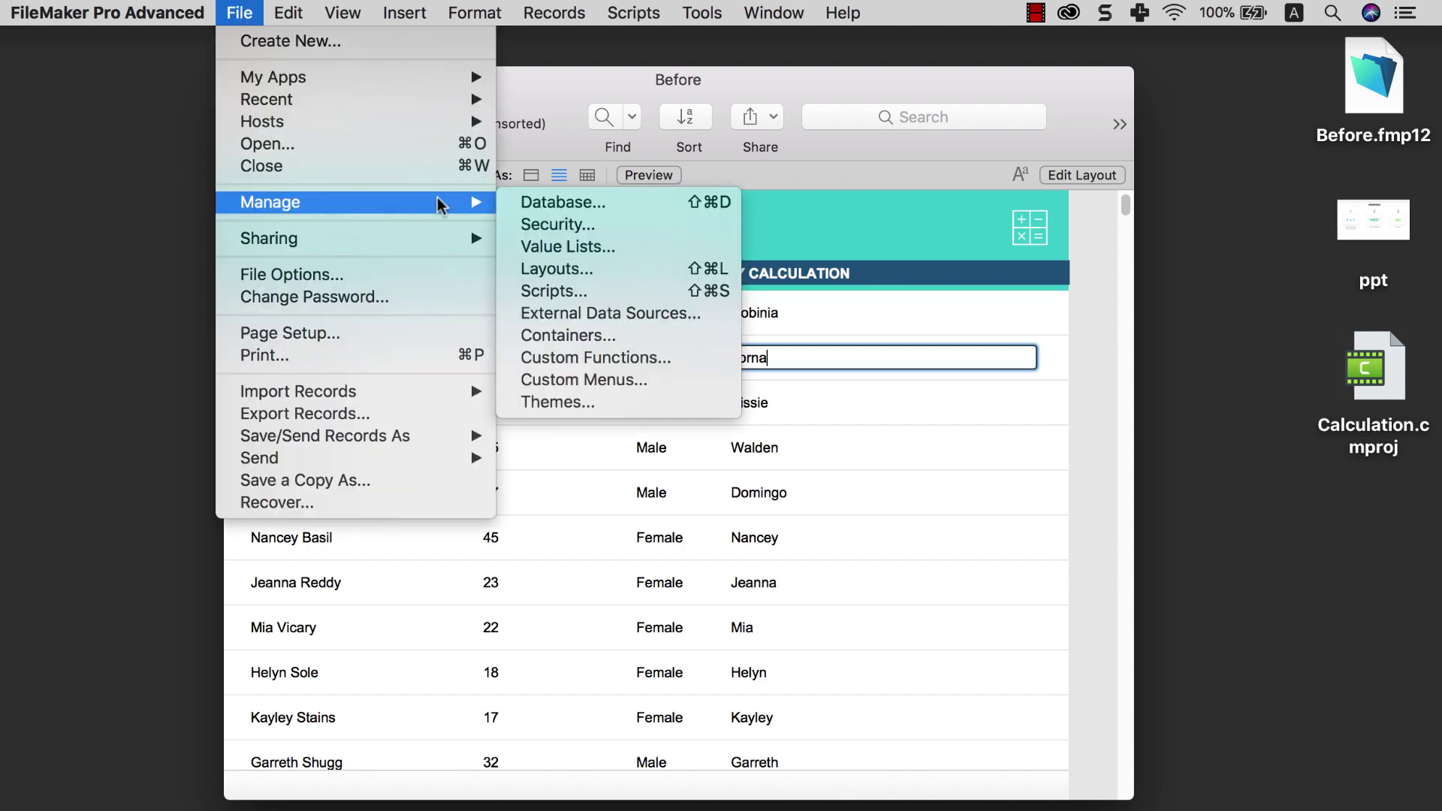
{"action": "left_click", "coordinate": [512, 203]}
{"action": "left_click", "coordinate": [548, 422]}
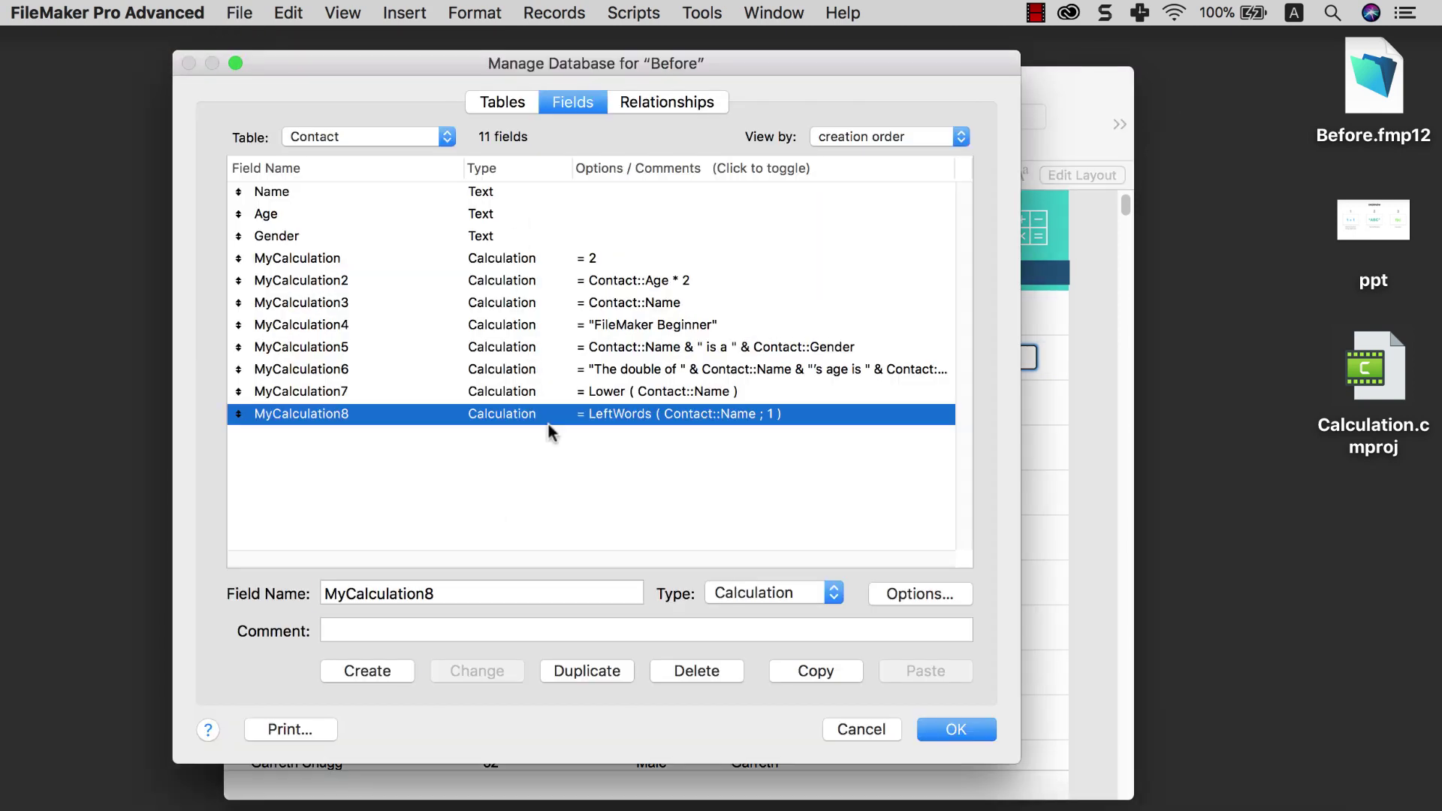
{"action": "double_click", "coordinate": [548, 423]}
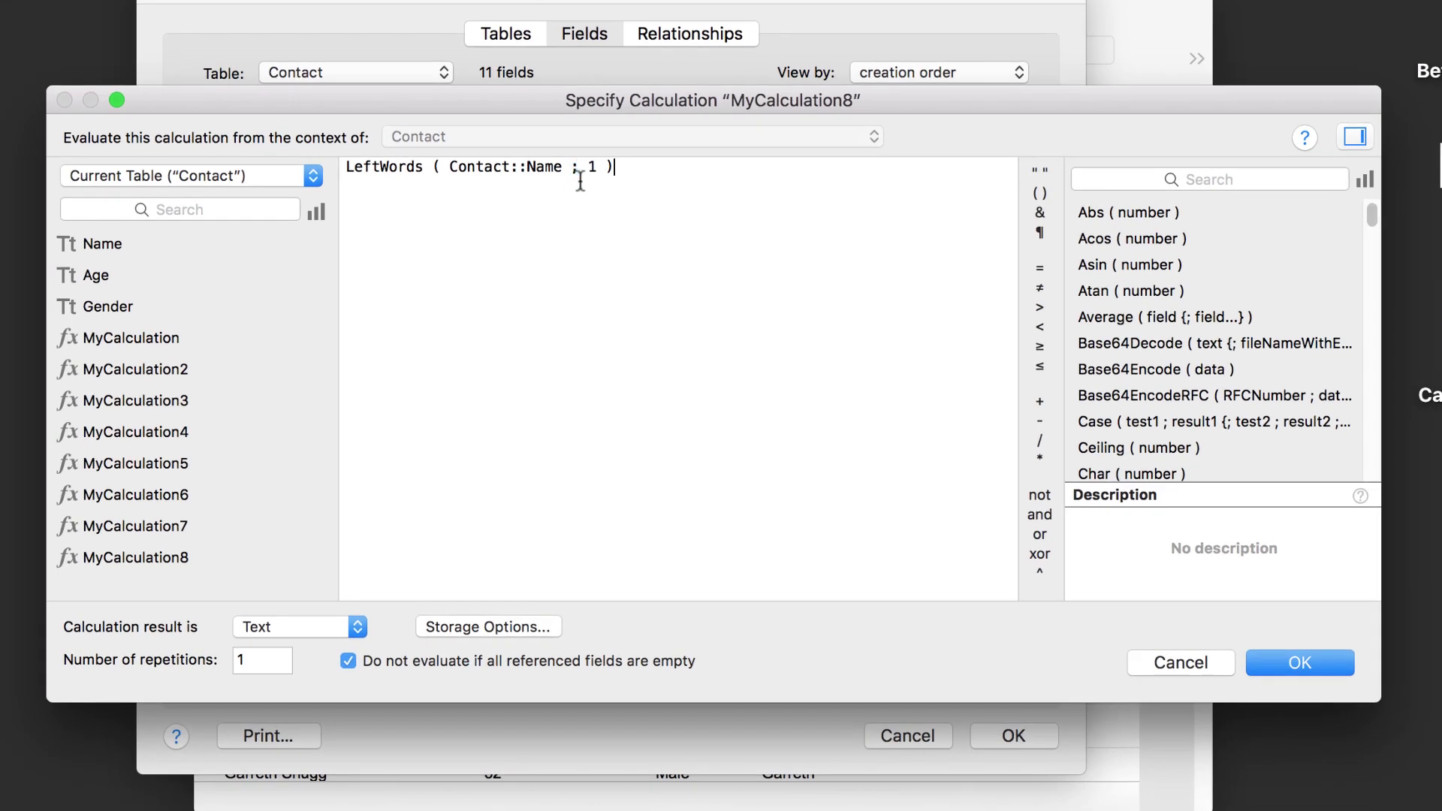
Step: Try adding another semicolon after the word count in the LeftWords formula, and remove it again
{"action": "left_click", "coordinate": [579, 169]}
{"action": "left_click", "coordinate": [605, 169]}
{"action": "type", "text": ";"}
{"action": "left_click_drag", "start_coordinate": [621, 167], "coordinate": [627, 167]}
{"action": "left_click", "coordinate": [620, 167]}
{"action": "key", "text": "BackSpace"}
{"action": "key", "text": "BackSpace"}
Step: In the MyCalculation8 formula, replace LeftWords with RightWords and save the field definitions
{"action": "left_click_drag", "start_coordinate": [379, 166], "coordinate": [341, 156]}
{"action": "type", "text": "Right"}
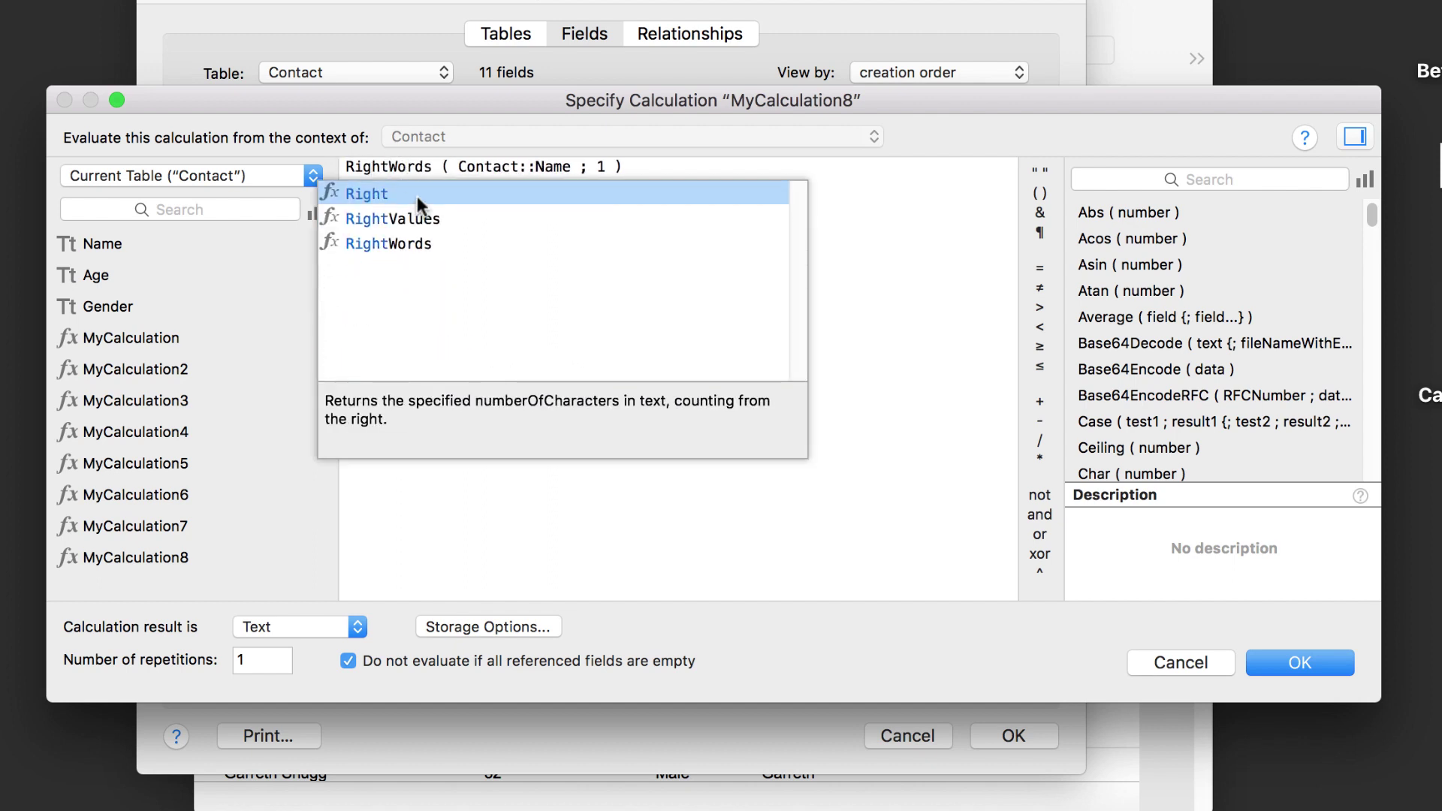
{"action": "key", "text": "Escape"}
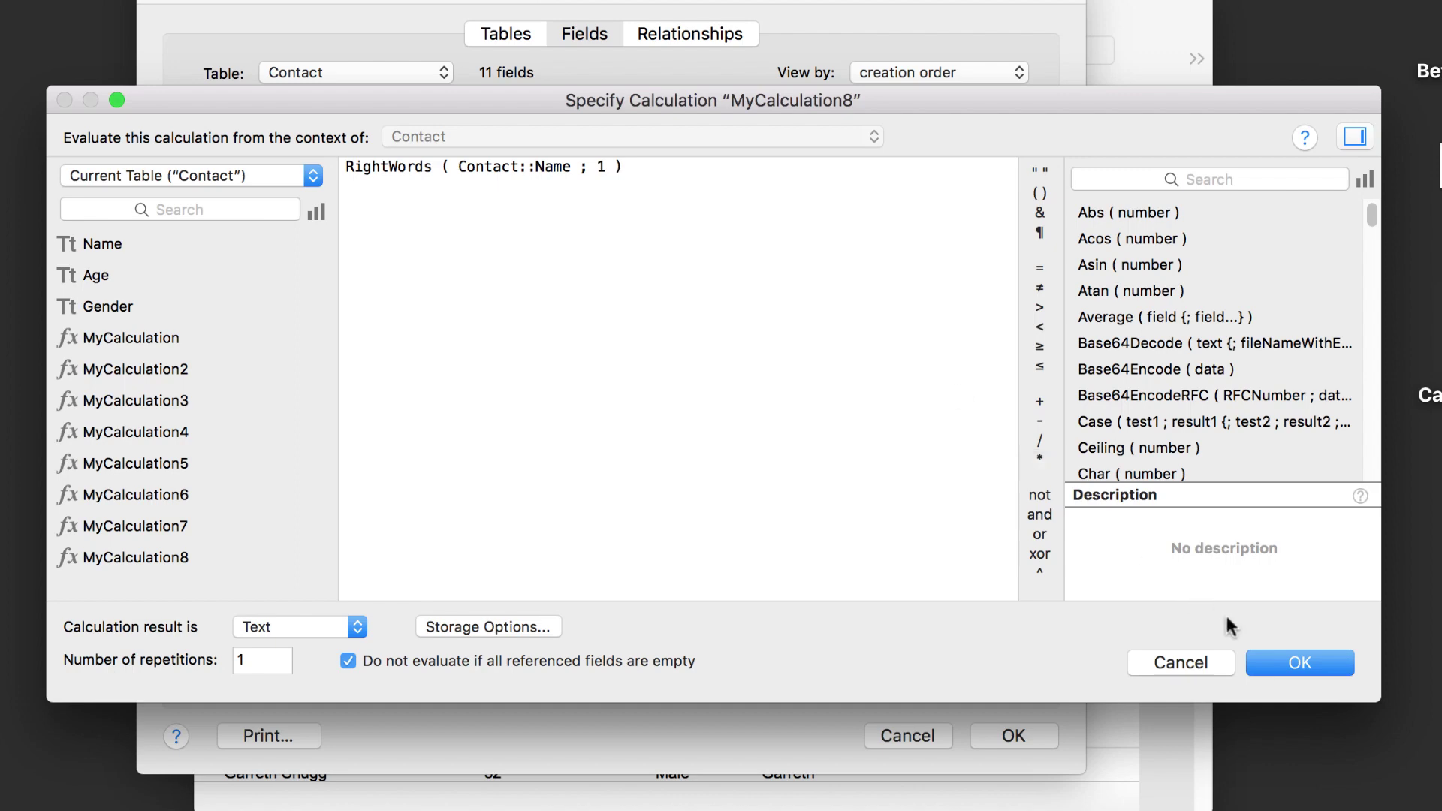
{"action": "left_click", "coordinate": [1284, 660]}
{"action": "left_click", "coordinate": [1012, 735]}
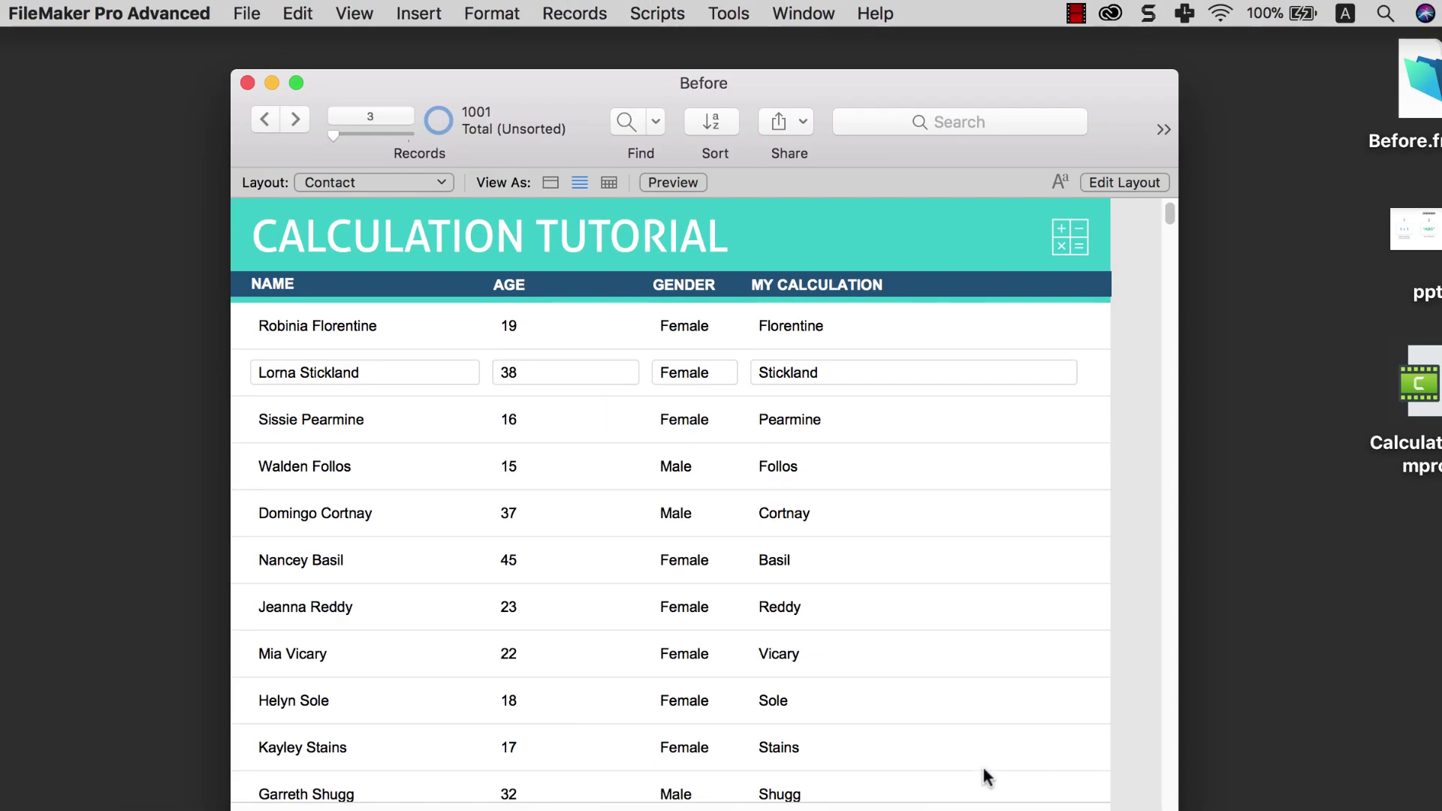
Step: Select the first contact record and compare its Name with the My Calculation result
{"action": "scroll", "coordinate": [846, 526], "scroll_direction": "up", "scroll_amount": 1}
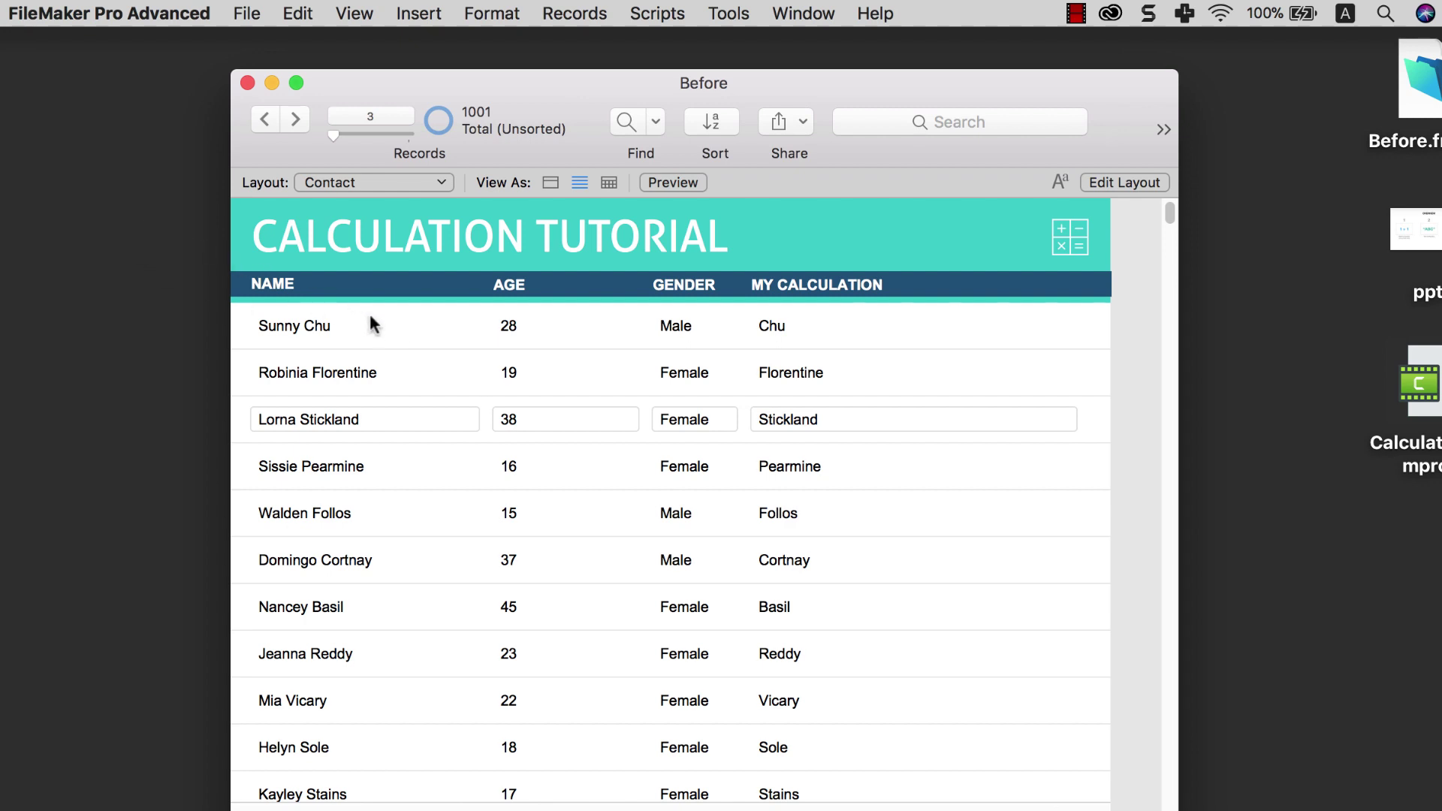
{"action": "left_click", "coordinate": [389, 308]}
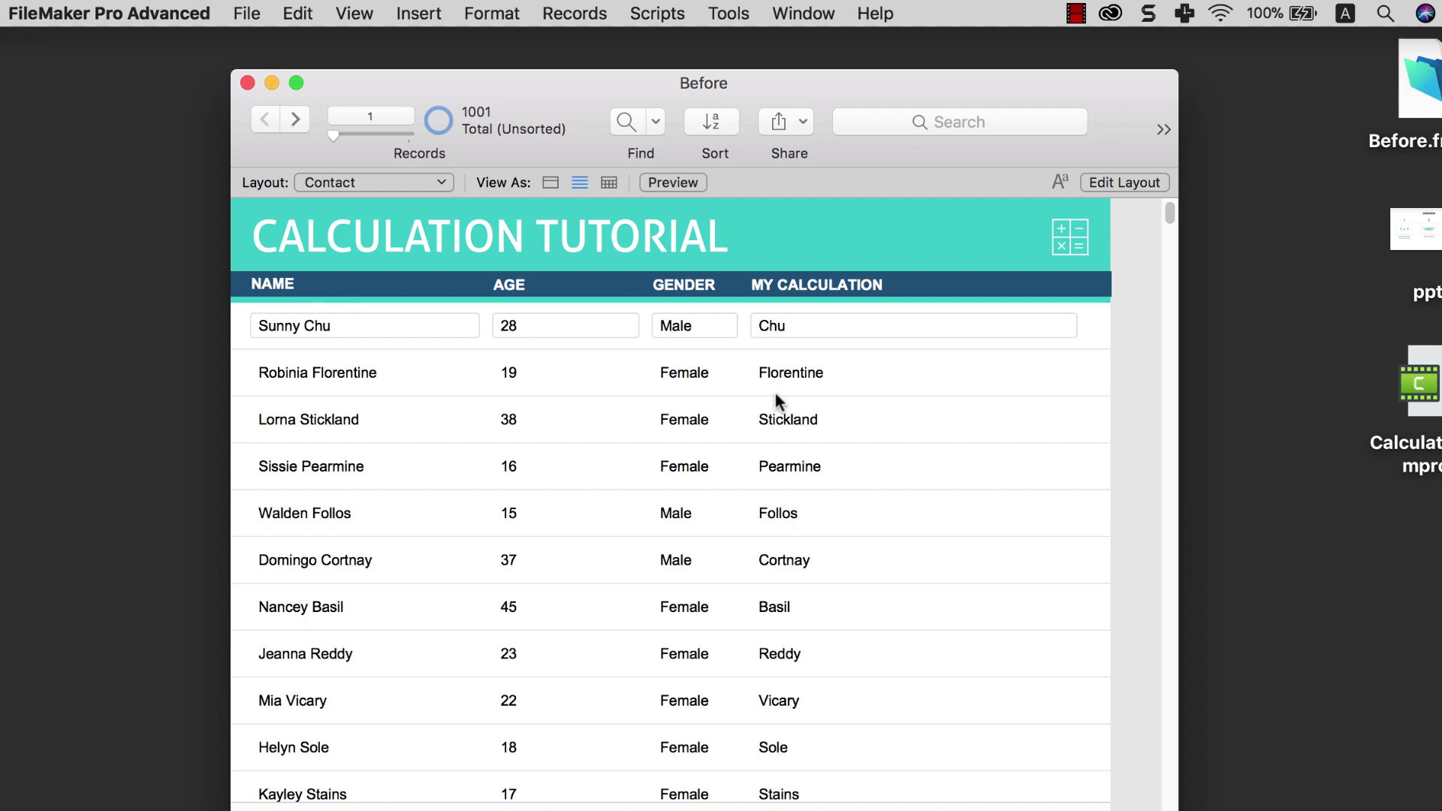
Step: Duplicate the MyCalculation8 field in the Contact table's field definitions and rename the copy MyCalculation9
{"action": "left_click", "coordinate": [742, 371]}
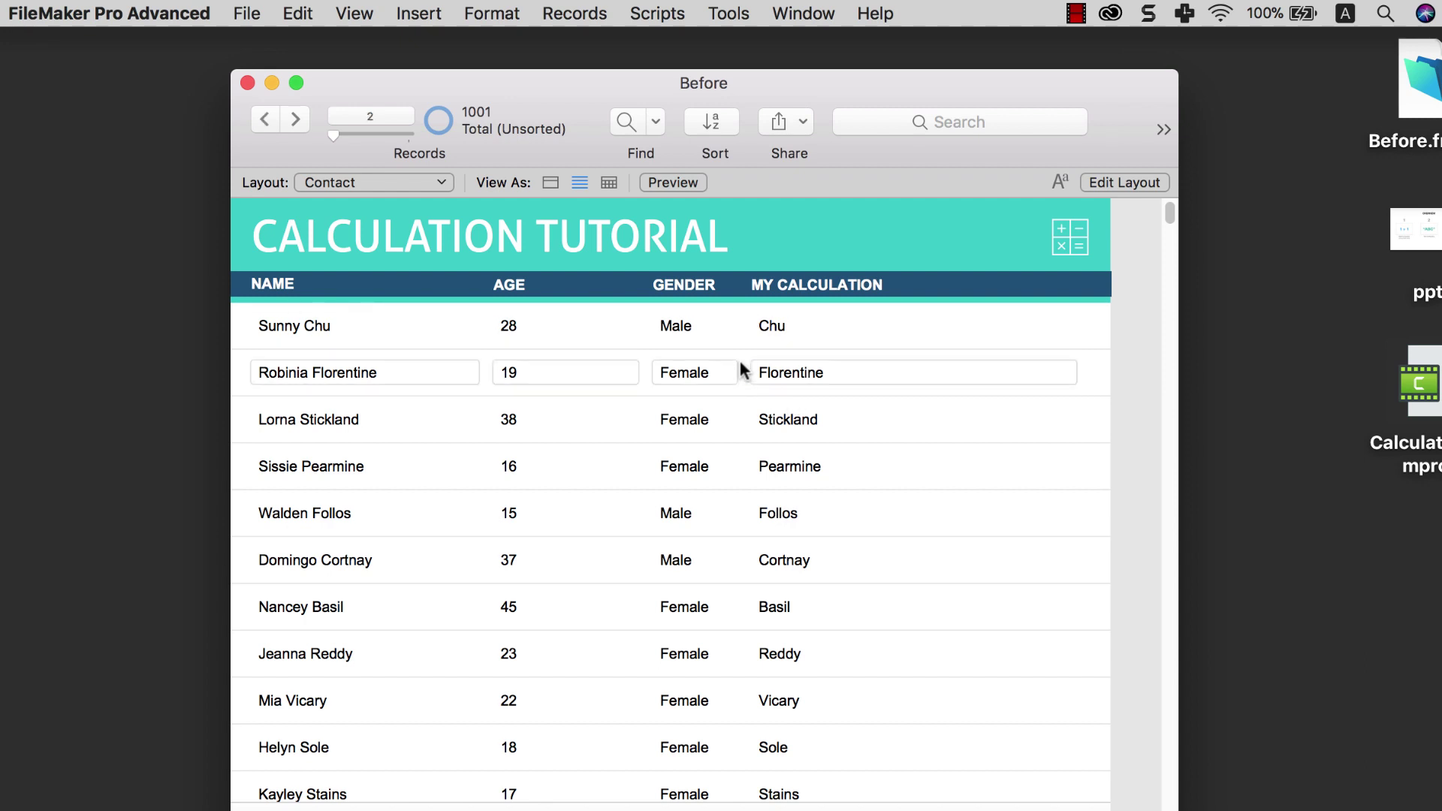
{"action": "left_click", "coordinate": [248, 15]}
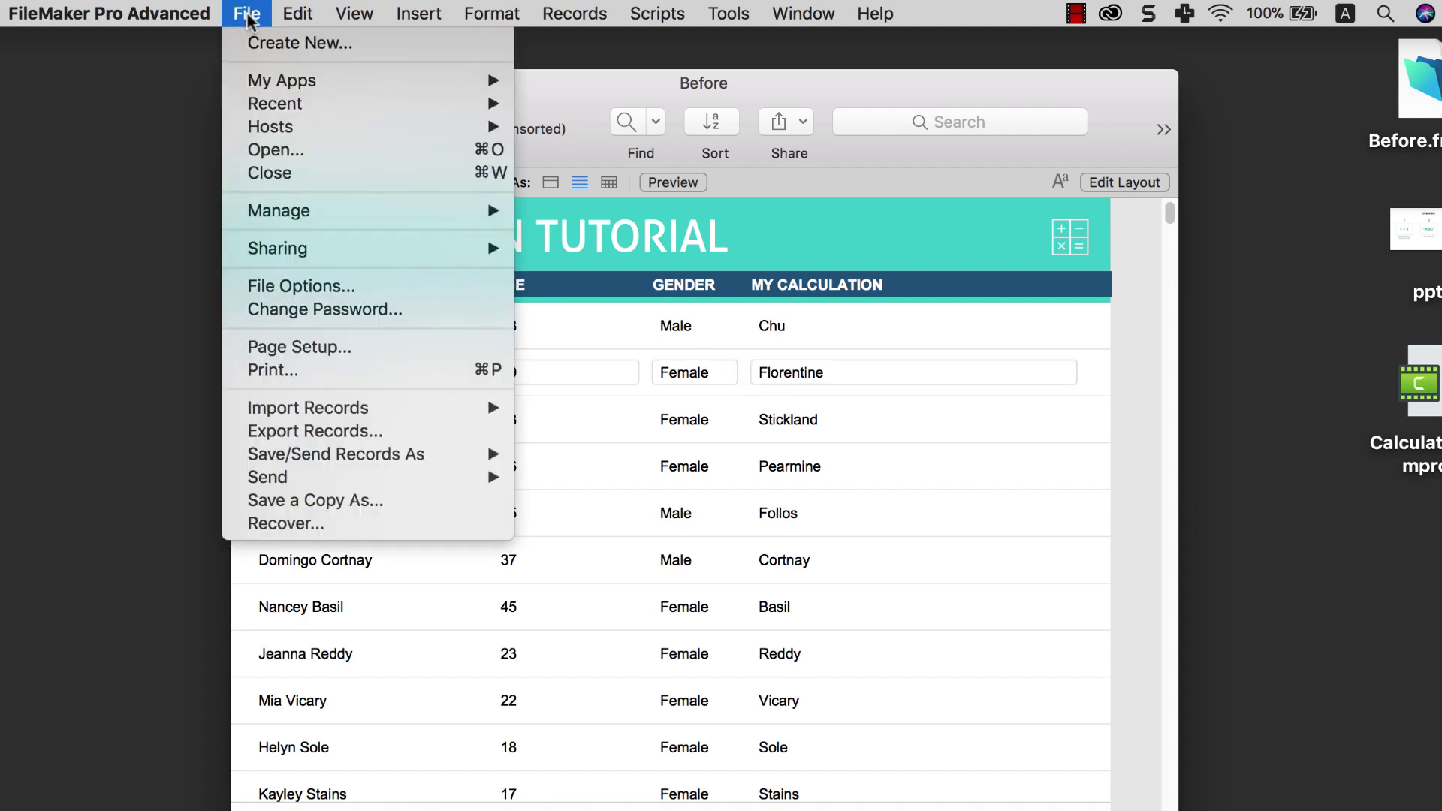
{"action": "mouse_move", "coordinate": [301, 203]}
{"action": "left_click", "coordinate": [575, 209]}
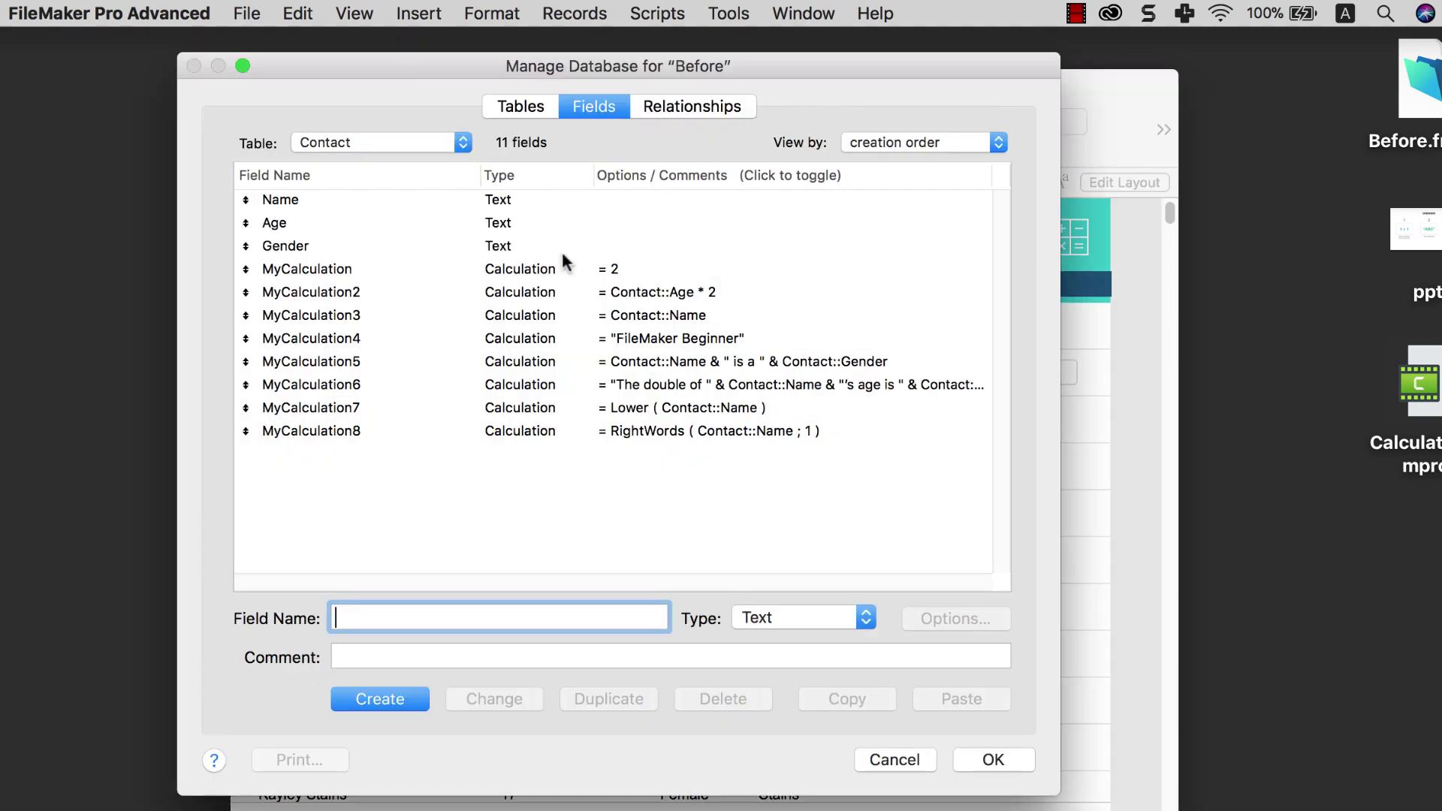
{"action": "left_click", "coordinate": [386, 437]}
{"action": "left_click", "coordinate": [608, 698]}
{"action": "left_click_drag", "start_coordinate": [441, 618], "coordinate": [828, 616]}
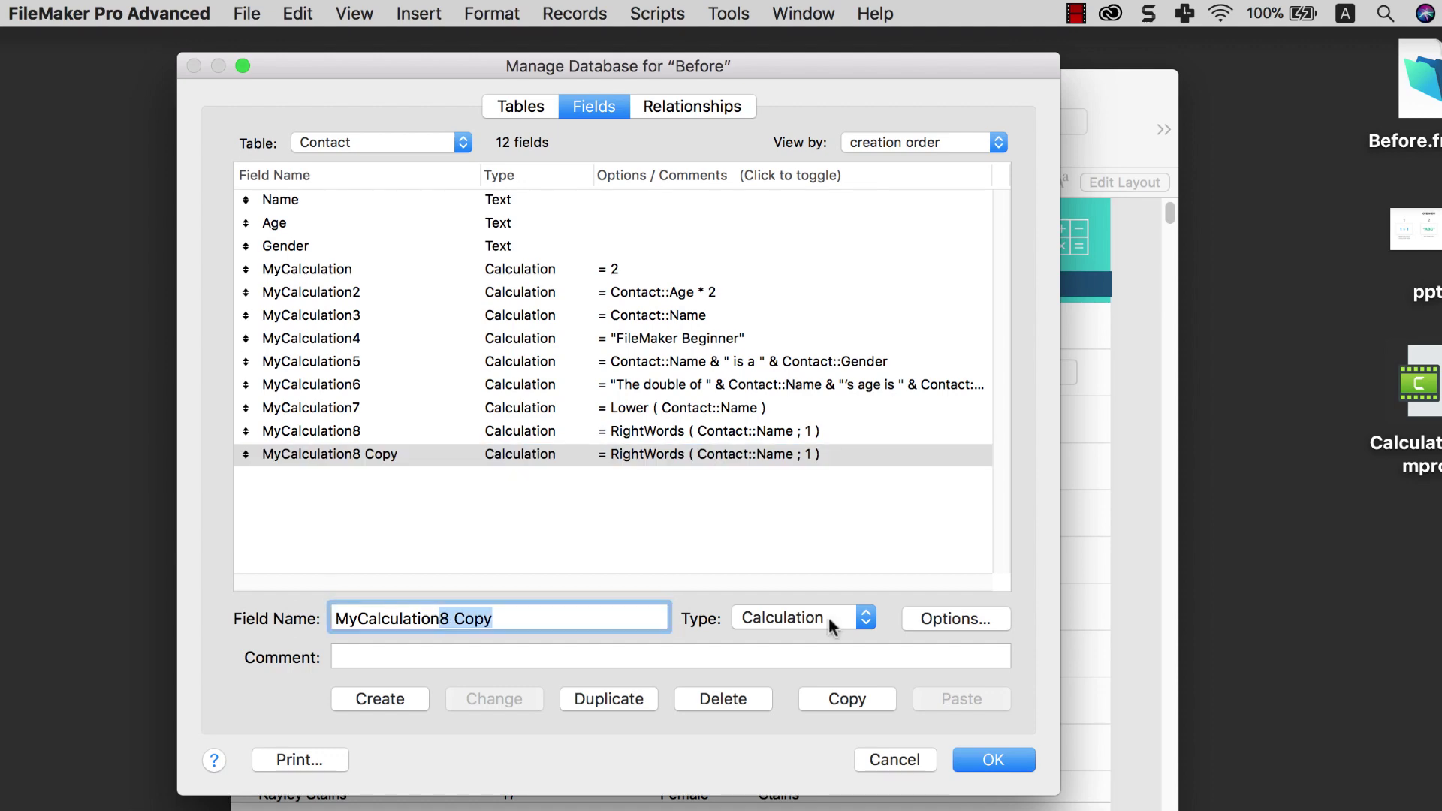
{"action": "type", "text": "9"}
{"action": "left_click", "coordinate": [502, 697]}
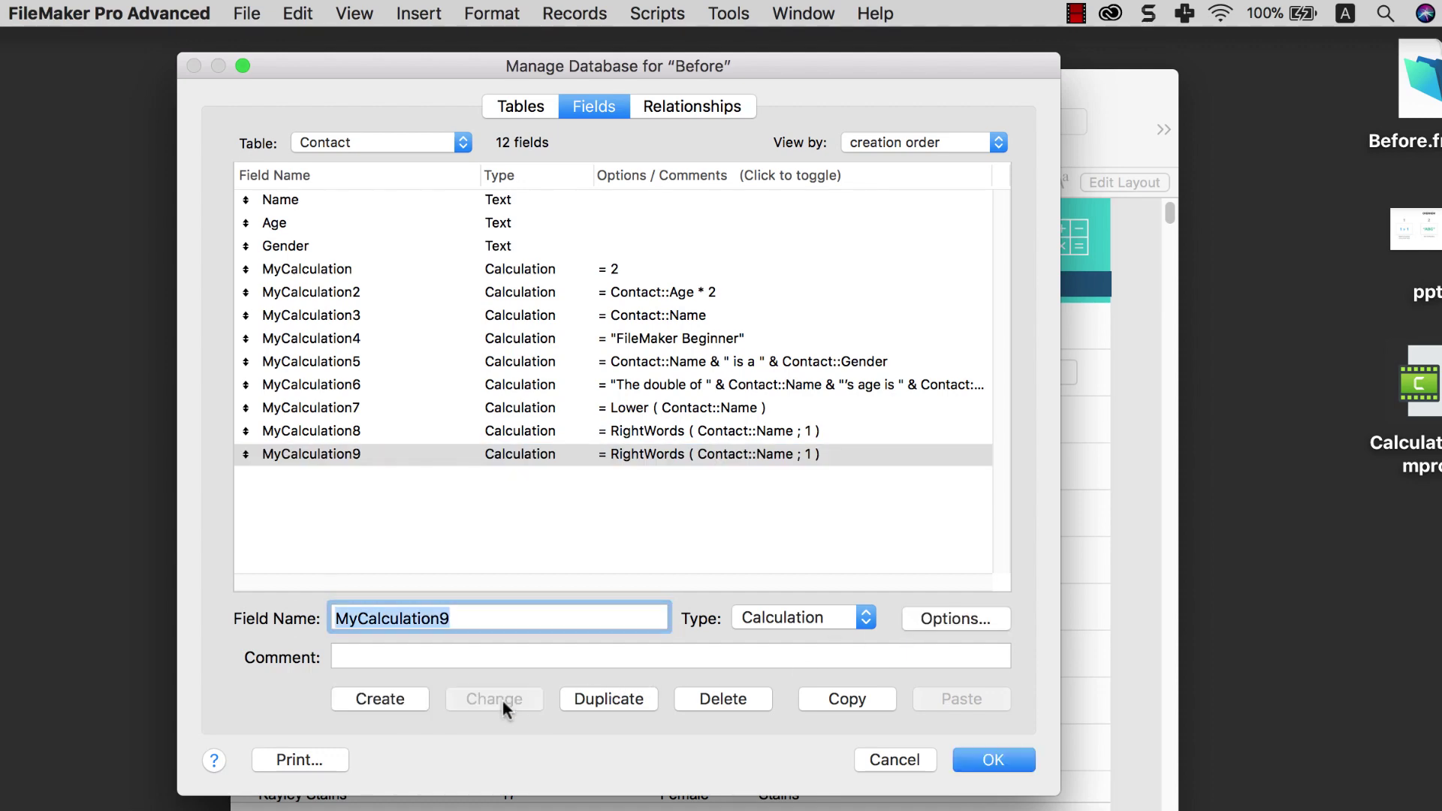
Step: Clear the MyCalculation9 formula and insert the If function template in its place
{"action": "double_click", "coordinate": [735, 450]}
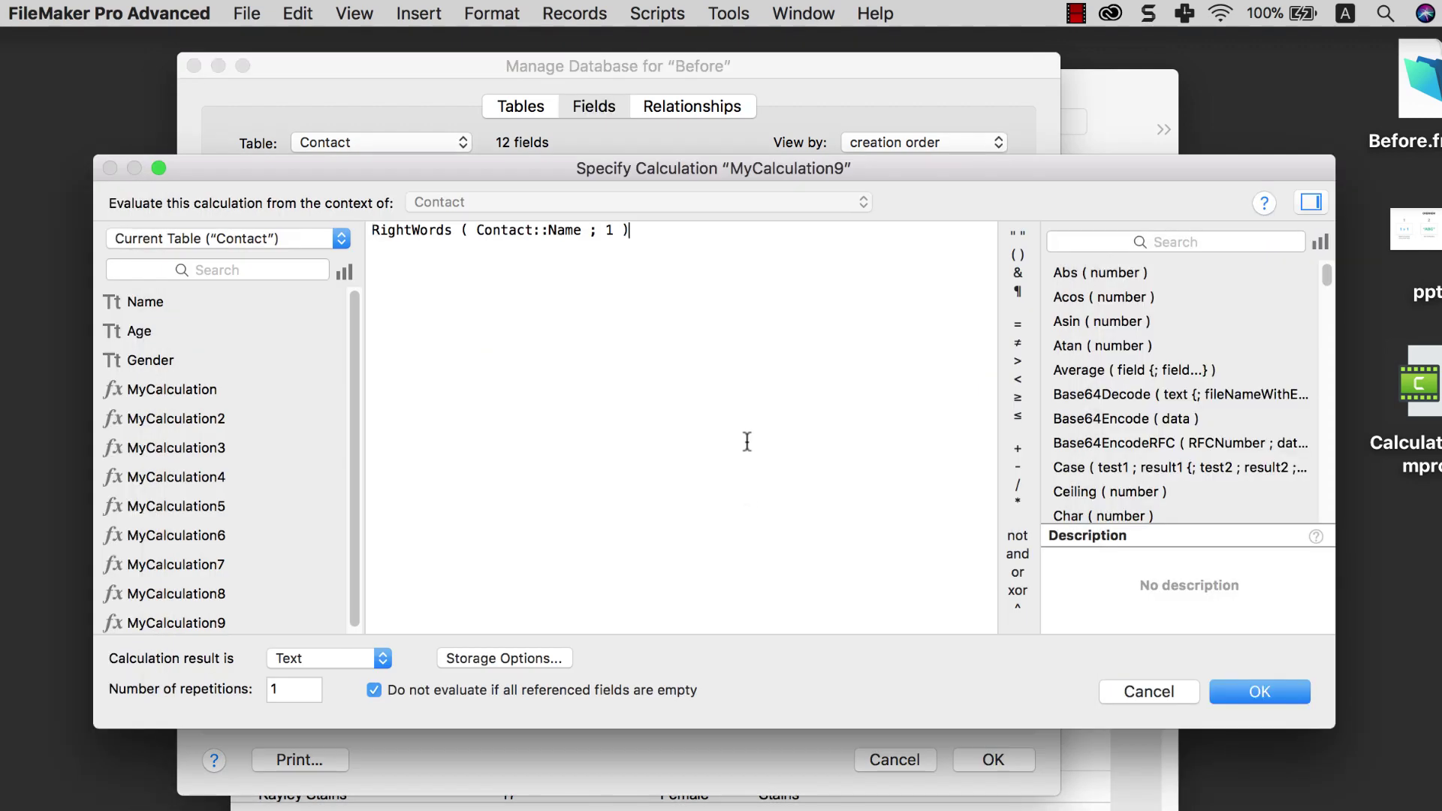
{"action": "key", "text": "super+a"}
{"action": "key", "text": "BackSpace"}
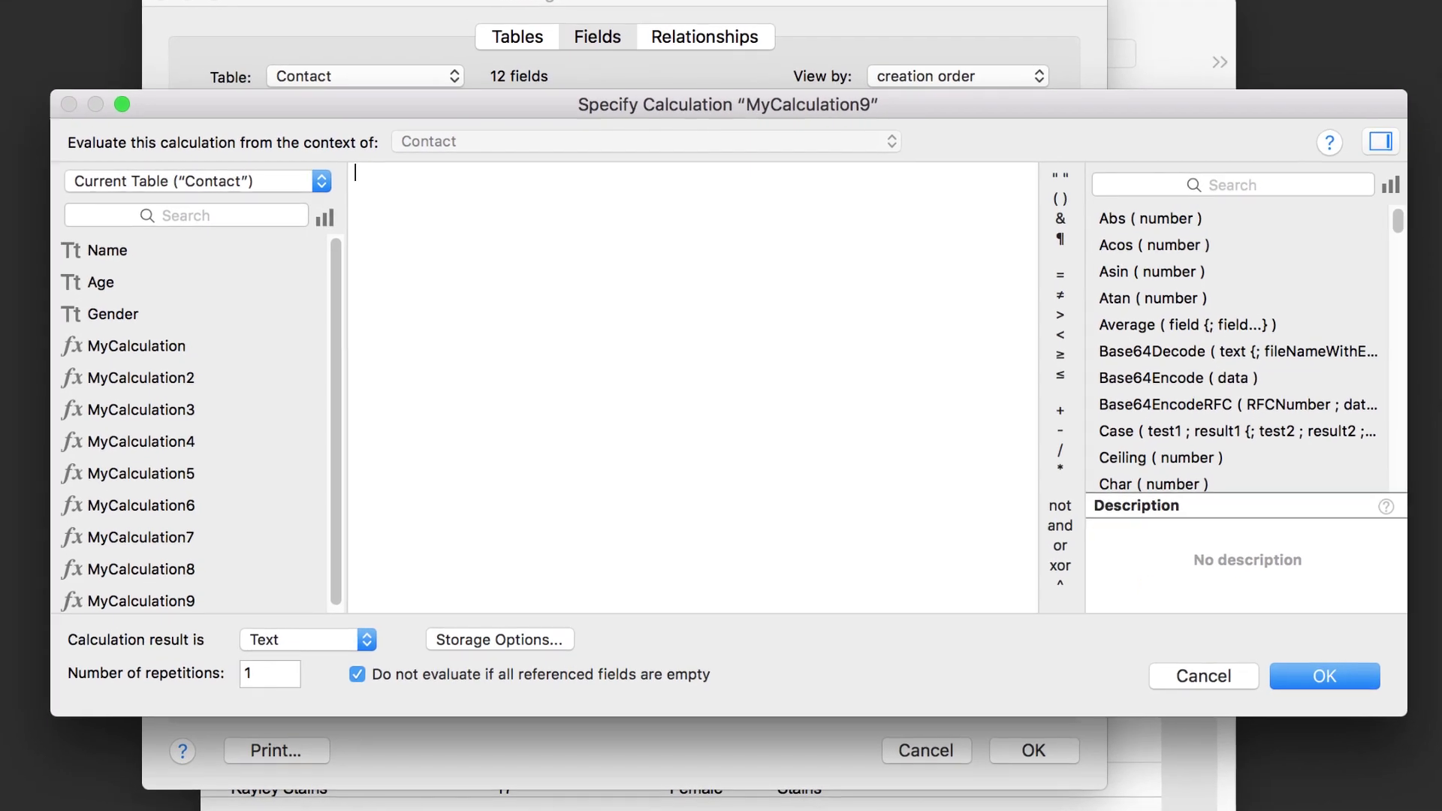
{"action": "type", "text": "if"}
{"action": "key", "text": "Return"}
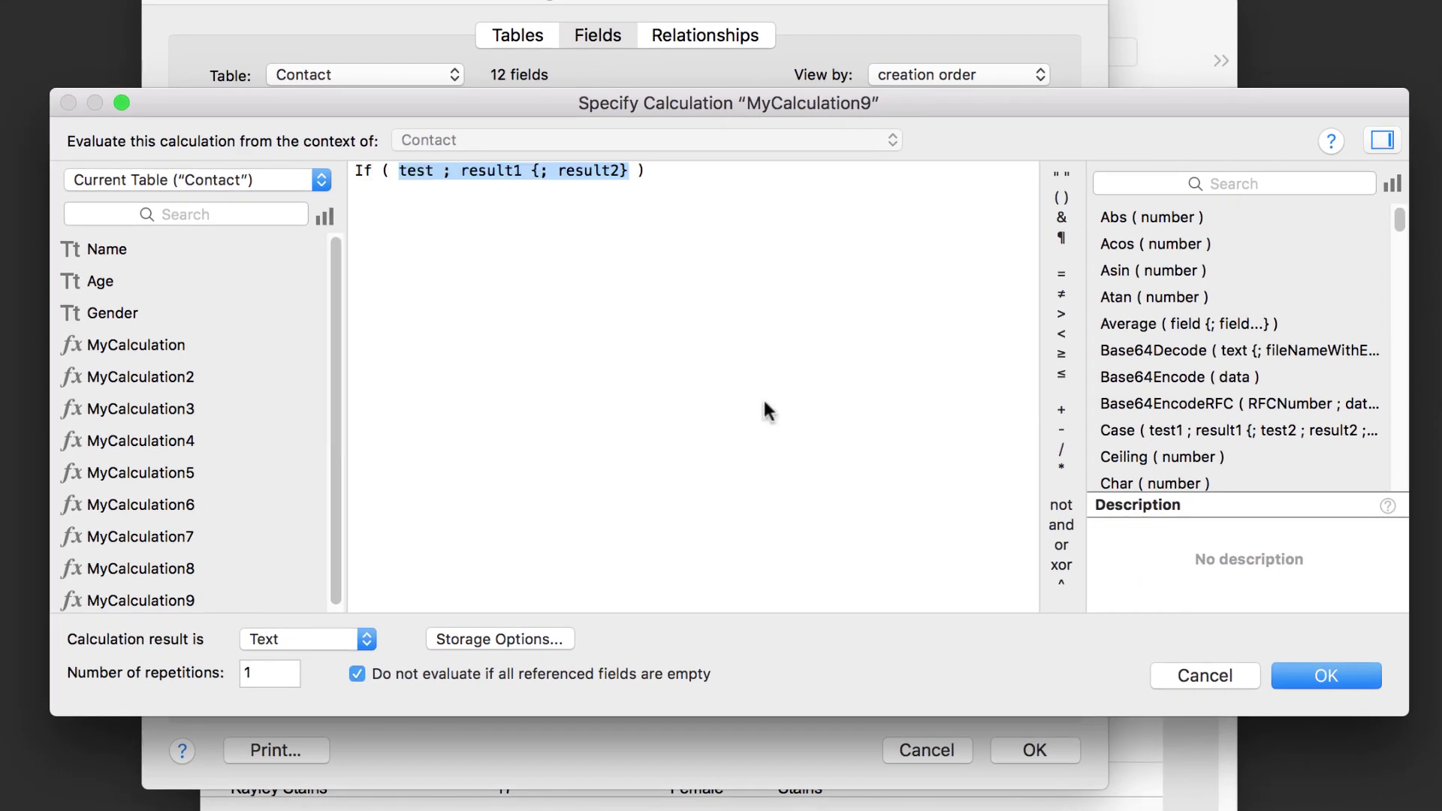
{"action": "left_click", "coordinate": [671, 342]}
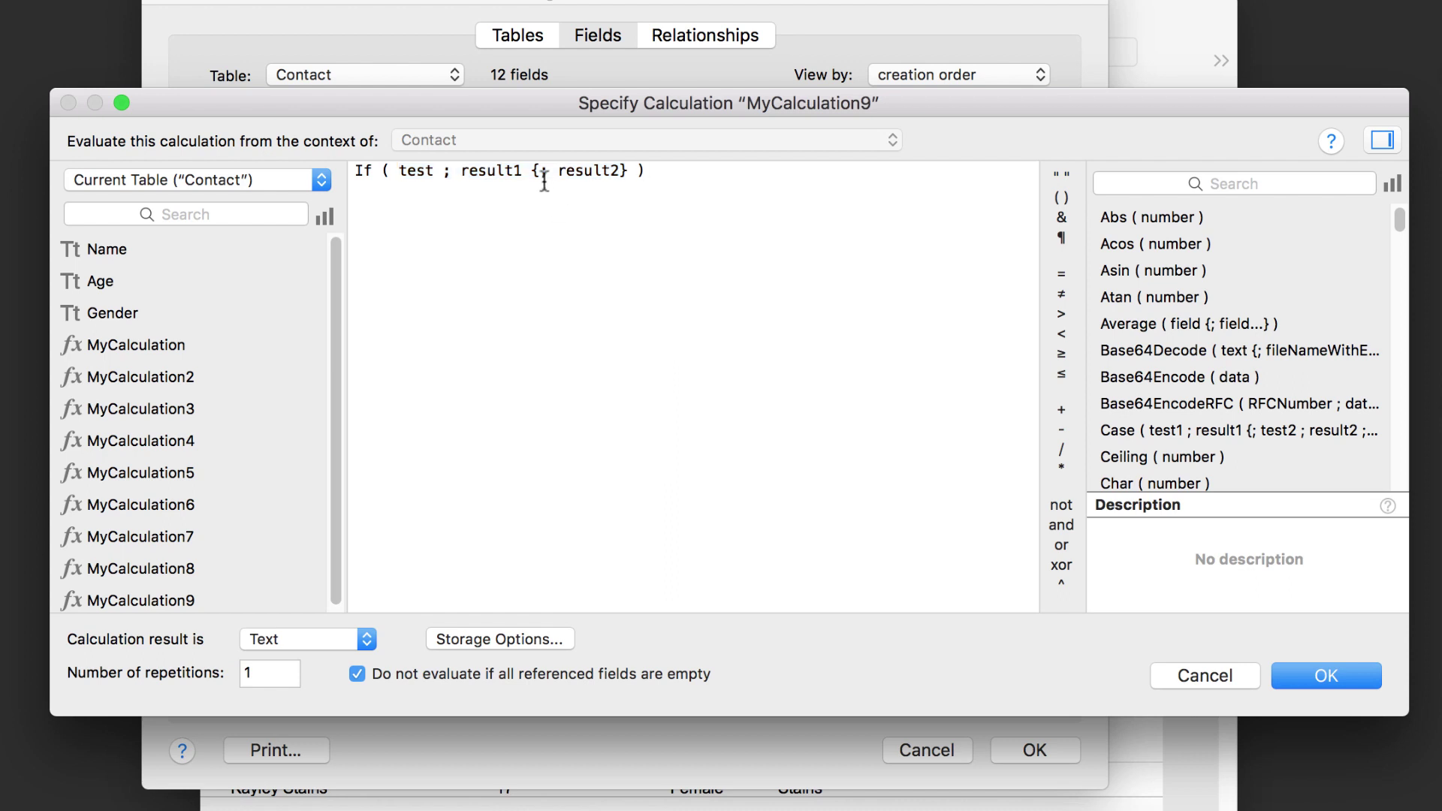
Step: Remove the curly braces around the optional result2 argument in the MyCalculation9 If template
{"action": "left_click_drag", "start_coordinate": [540, 168], "coordinate": [534, 167]}
{"action": "left_click_drag", "start_coordinate": [631, 167], "coordinate": [619, 167]}
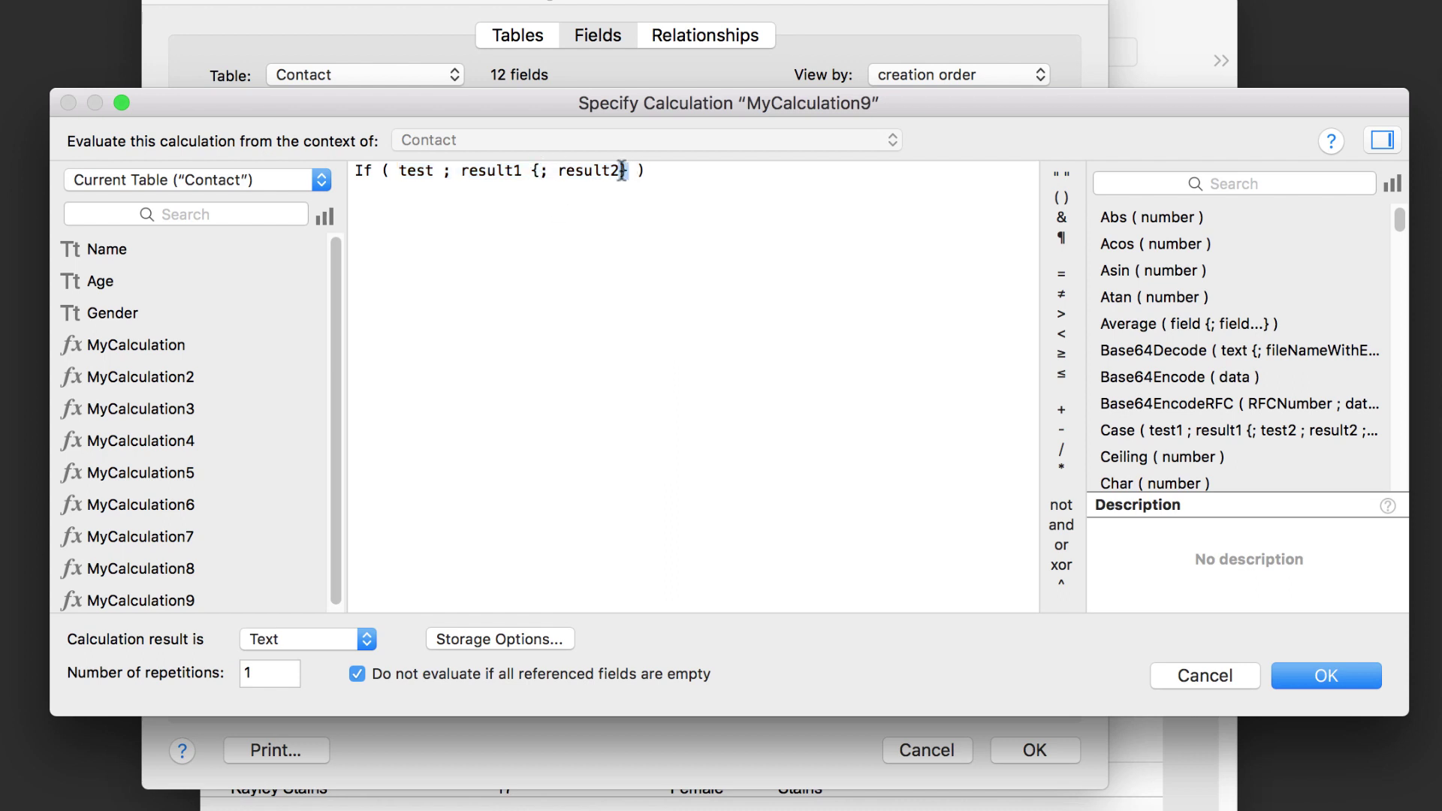
{"action": "left_click", "coordinate": [456, 170]}
{"action": "left_click_drag", "start_coordinate": [540, 170], "coordinate": [532, 170]}
{"action": "left_click_drag", "start_coordinate": [629, 170], "coordinate": [622, 171]}
{"action": "left_click", "coordinate": [426, 171]}
{"action": "left_click", "coordinate": [539, 170]}
{"action": "key", "text": "BackSpace"}
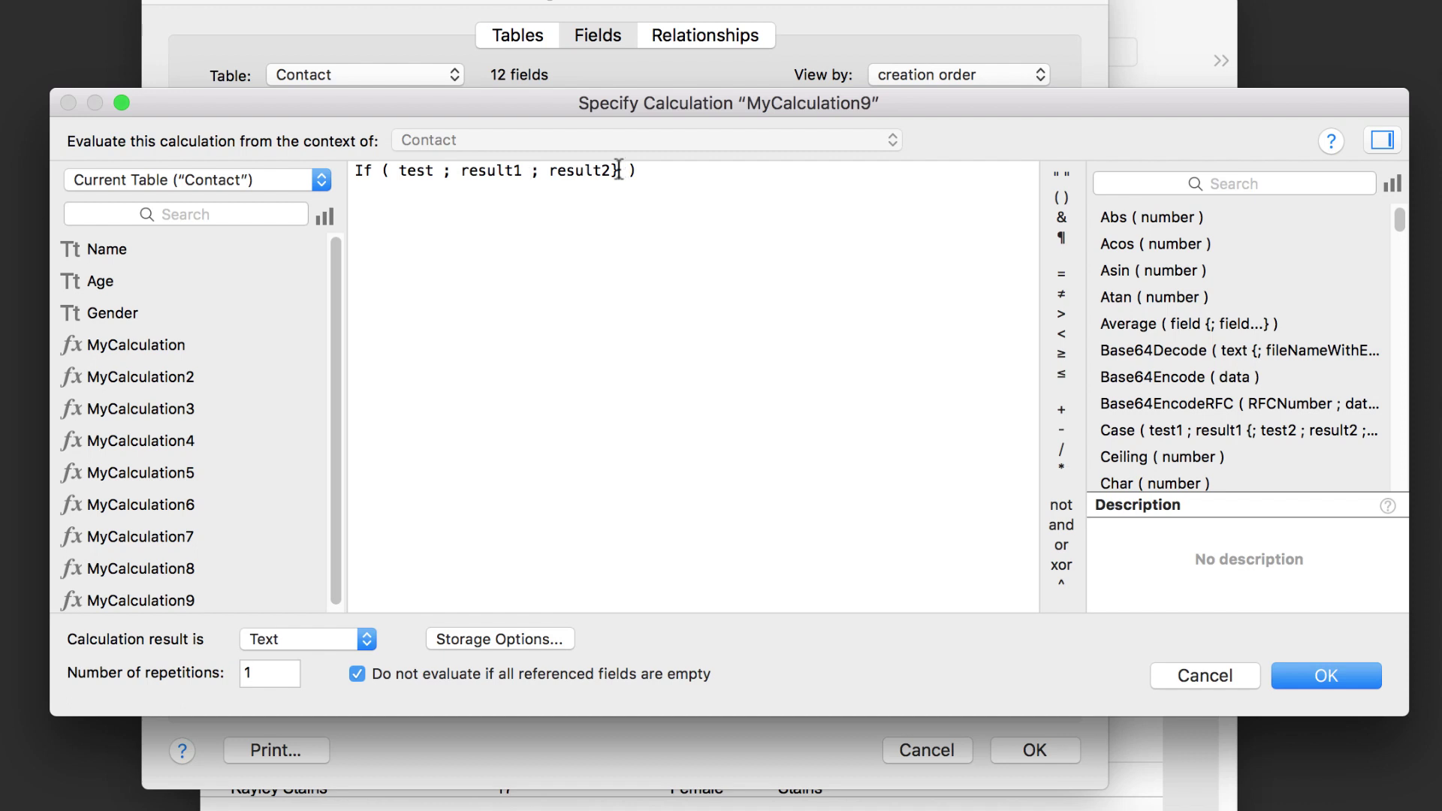
{"action": "key", "text": "BackSpace"}
{"action": "left_click_drag", "start_coordinate": [460, 171], "coordinate": [609, 171]}
{"action": "left_click", "coordinate": [646, 201]}
Step: Save MyCalculation9 with the formula If ( Contact::Gender = "Male" ; "Mr" ; "Ms" ) and close the field definitions
{"action": "key", "text": "super+Tab"}
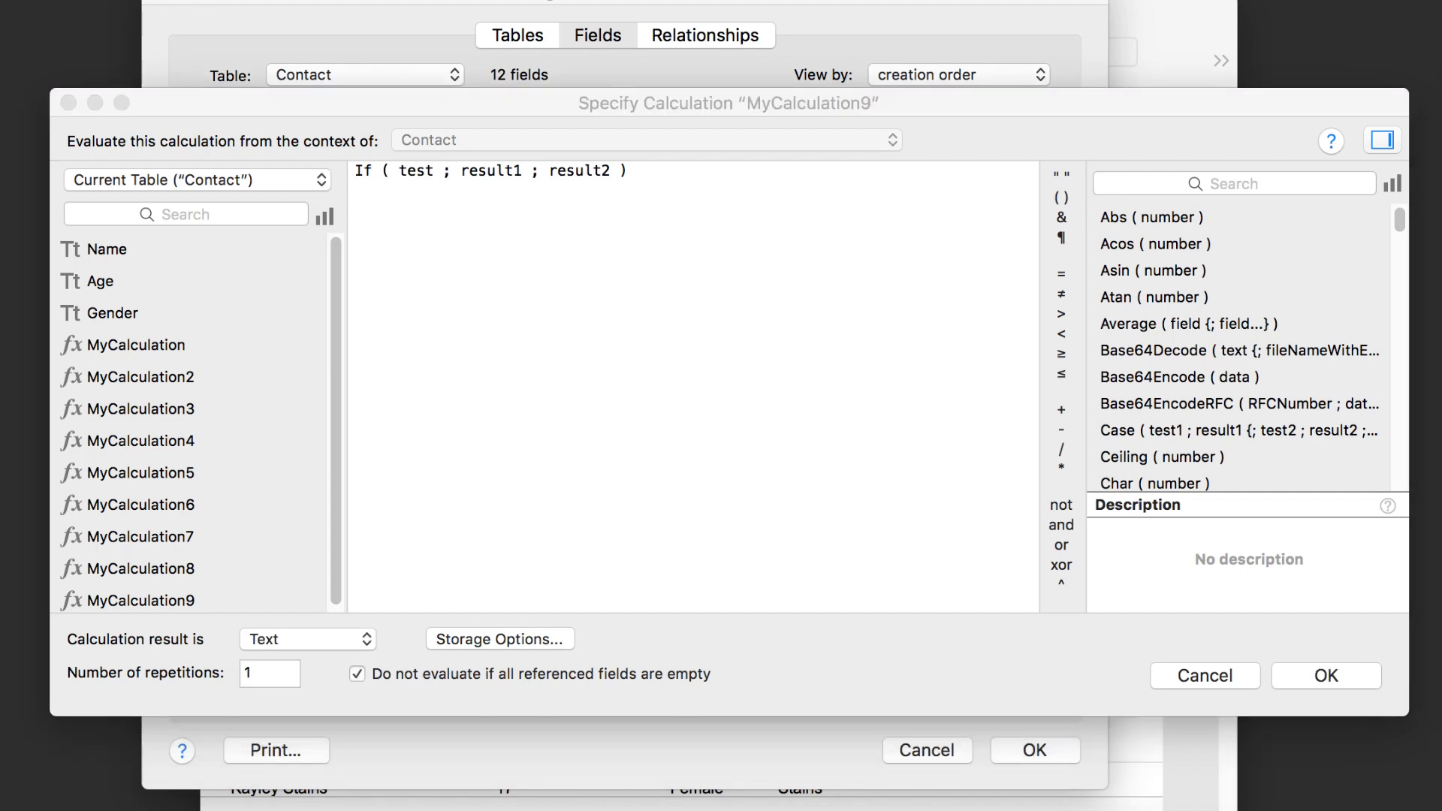
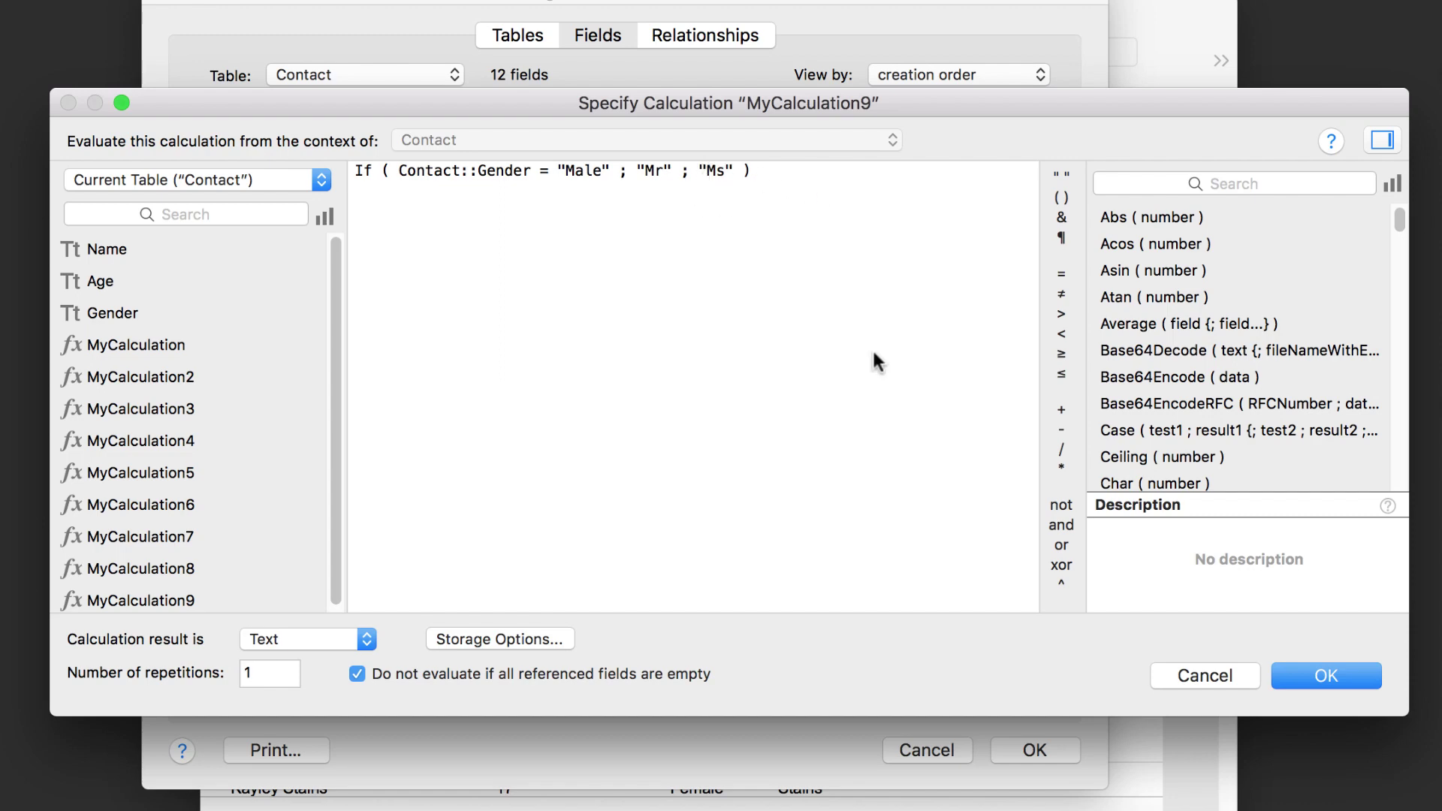
{"action": "left_click", "coordinate": [1298, 671]}
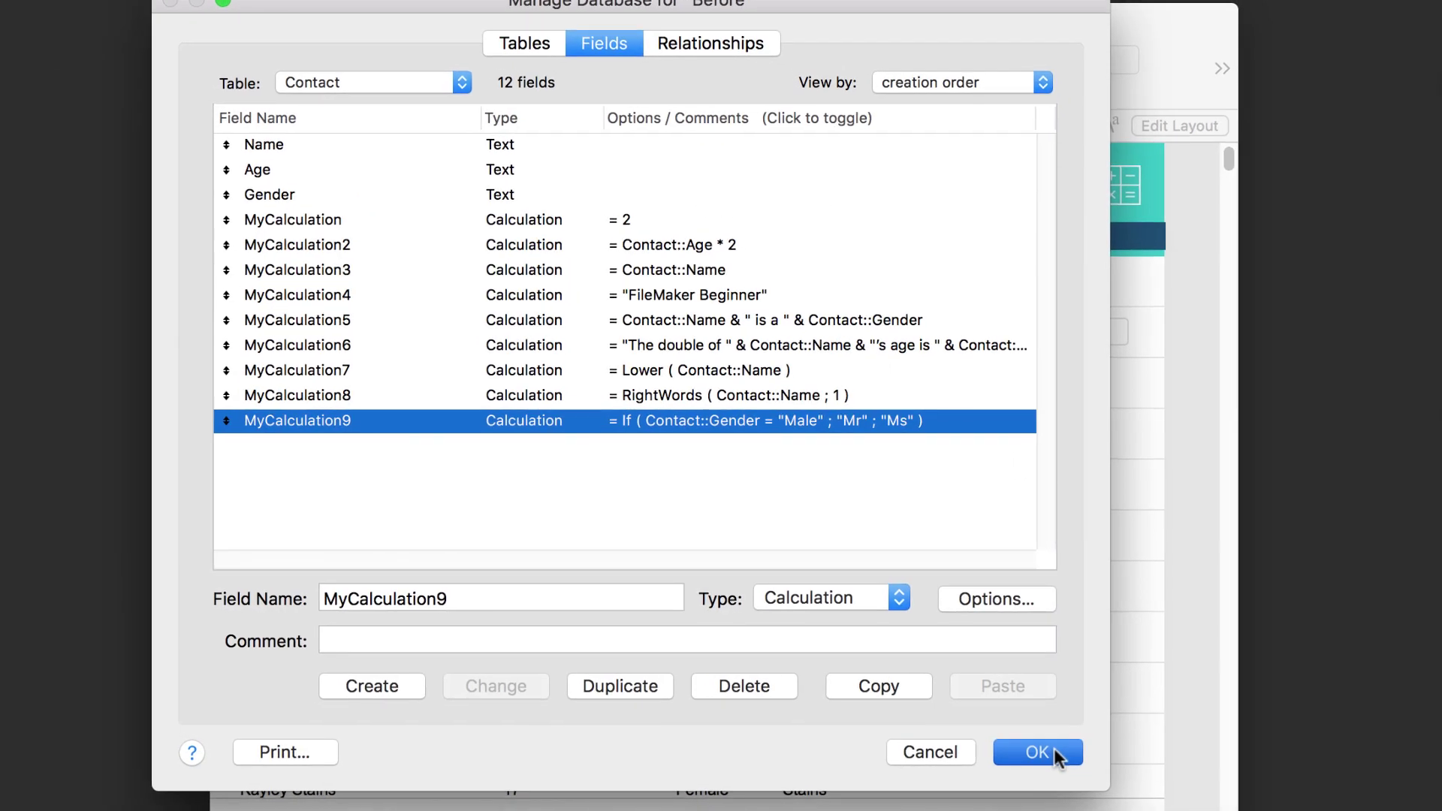
{"action": "left_click", "coordinate": [1040, 749]}
Step: Edit the Contact layout so the My Calculation column shows MyCalculation9, and return to browsing the records
{"action": "key", "text": "super+l"}
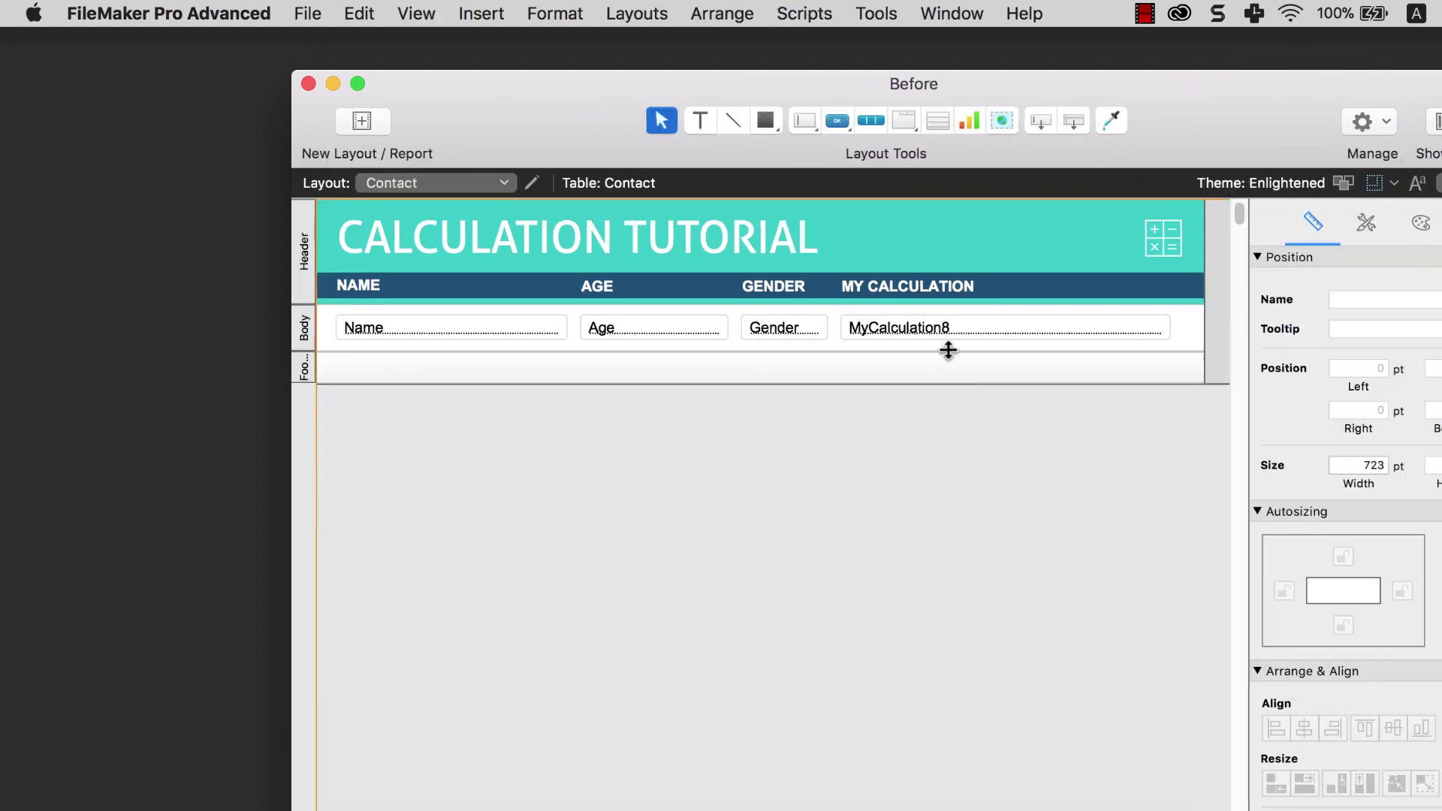
{"action": "double_click", "coordinate": [948, 326]}
{"action": "scroll", "coordinate": [1134, 368], "scroll_direction": "down", "scroll_amount": 2}
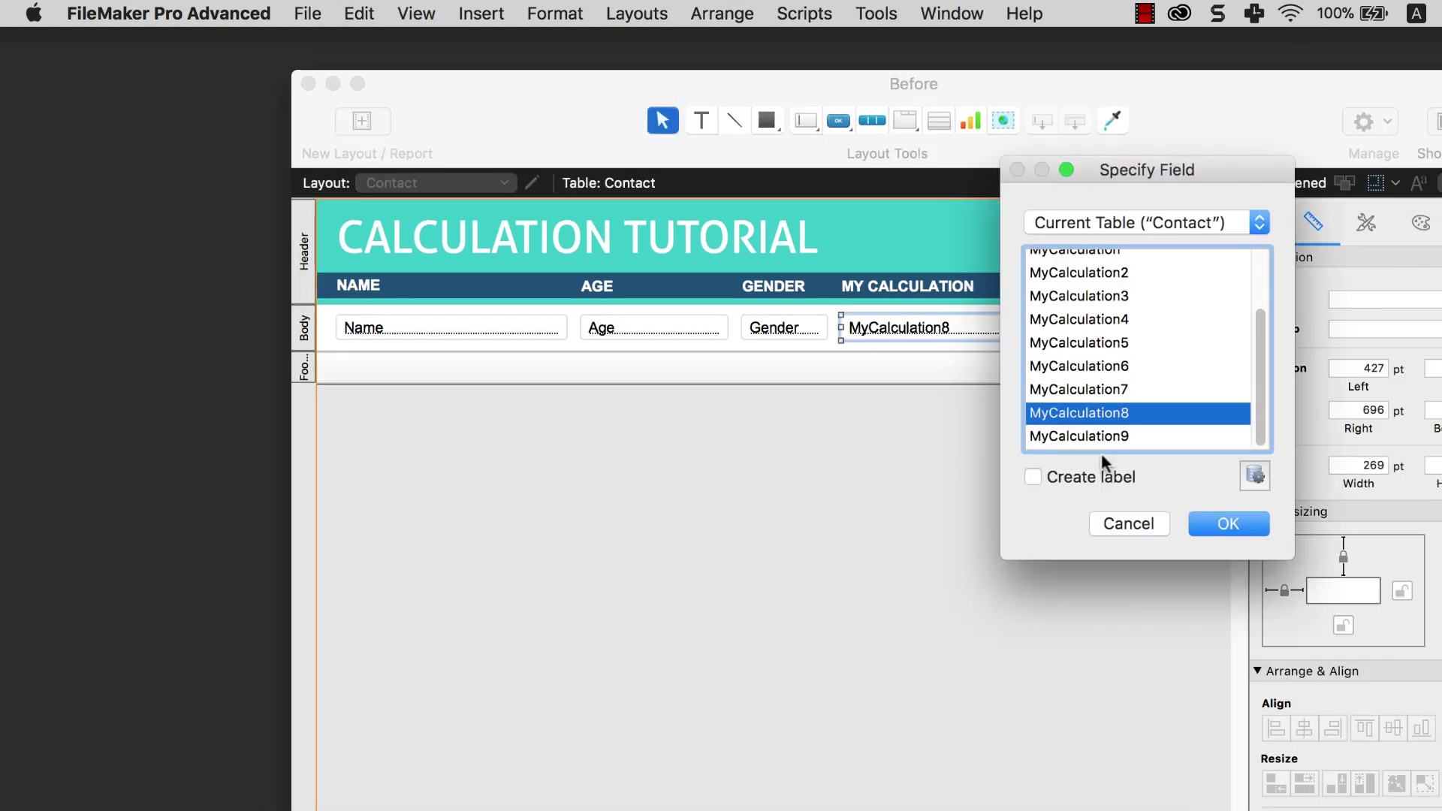
{"action": "double_click", "coordinate": [1102, 436]}
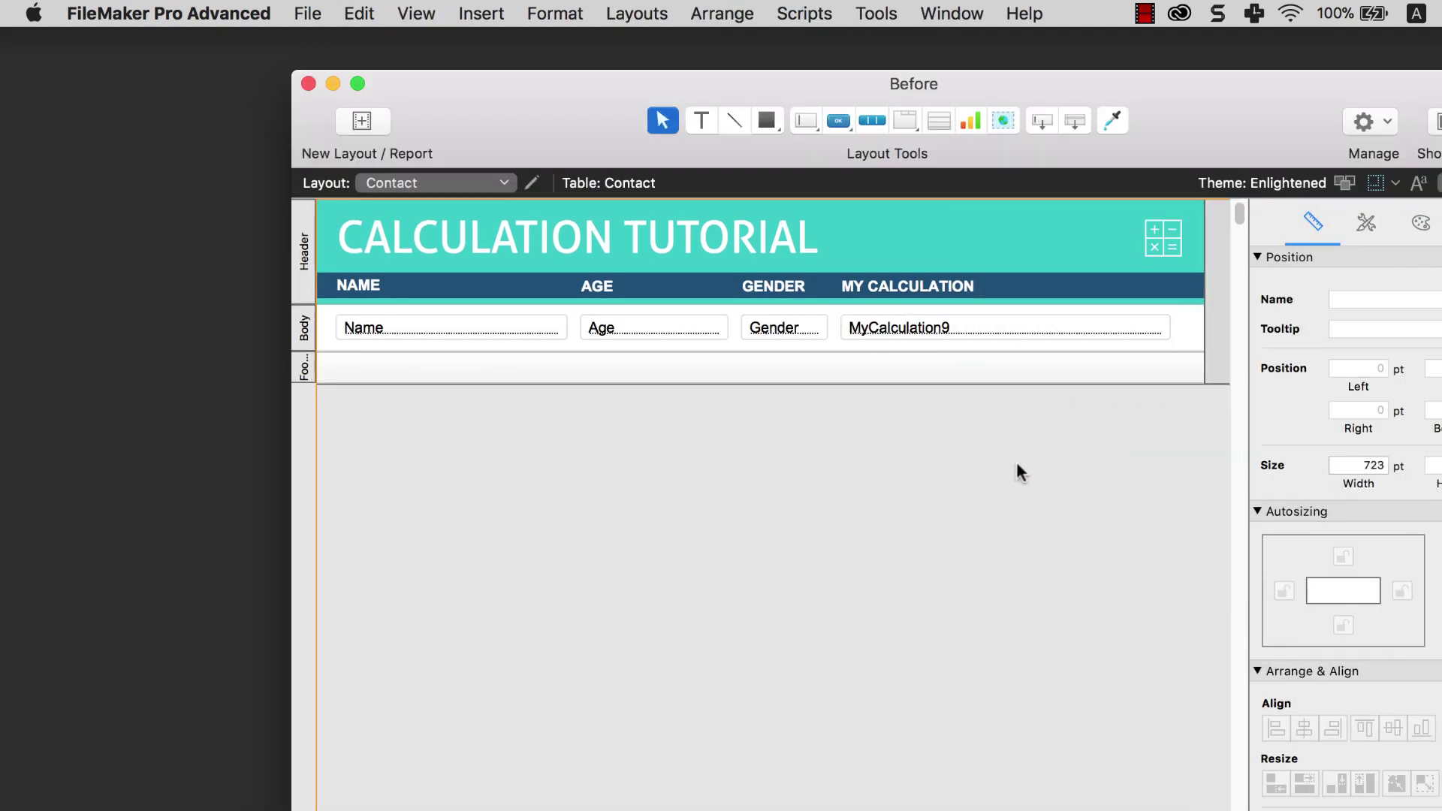
{"action": "key", "text": "super+b"}
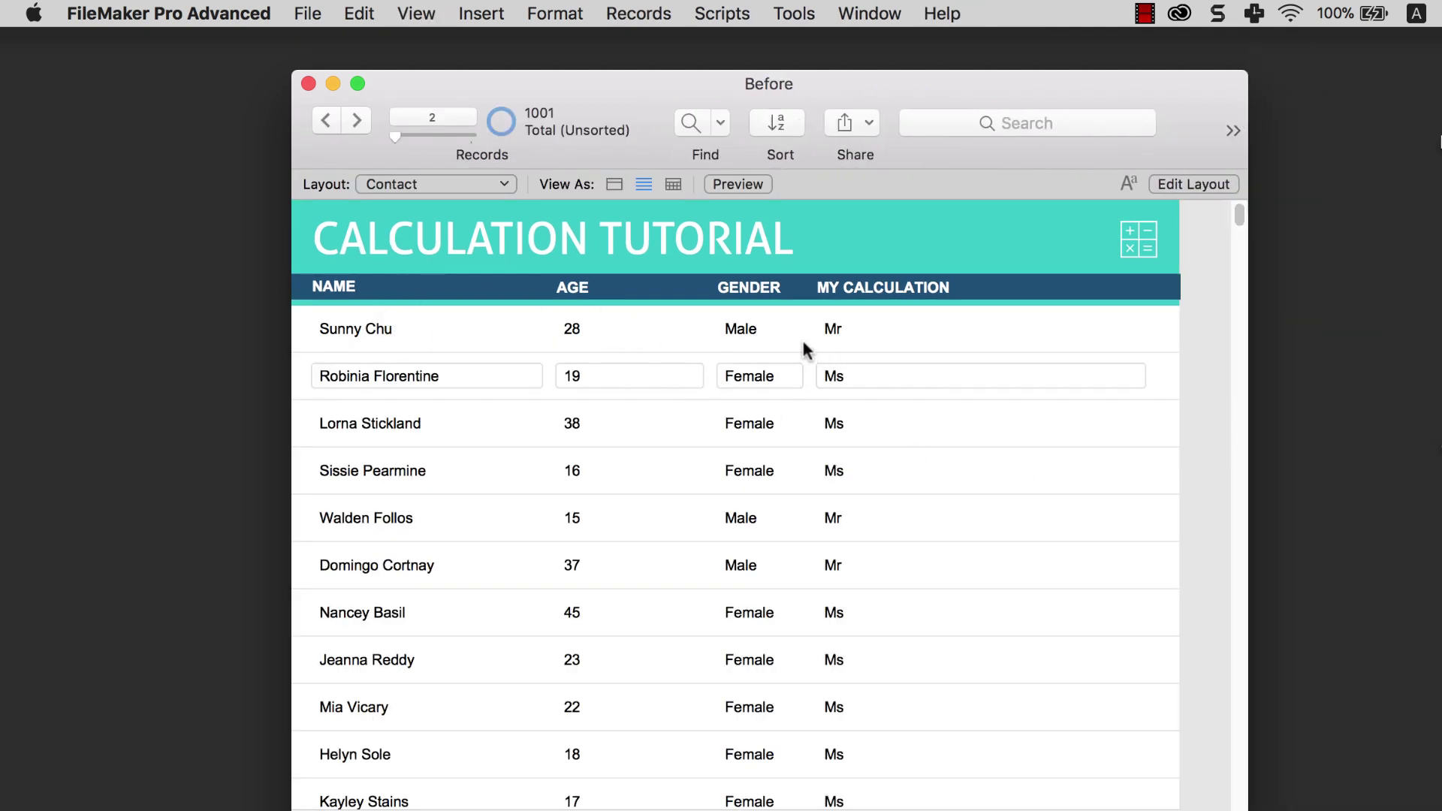
Step: Compare the Gender values with the My Calculation results across several contact records
{"action": "left_click", "coordinate": [899, 342]}
{"action": "left_click", "coordinate": [905, 369]}
{"action": "scroll", "coordinate": [905, 368], "scroll_direction": "down", "scroll_amount": 2}
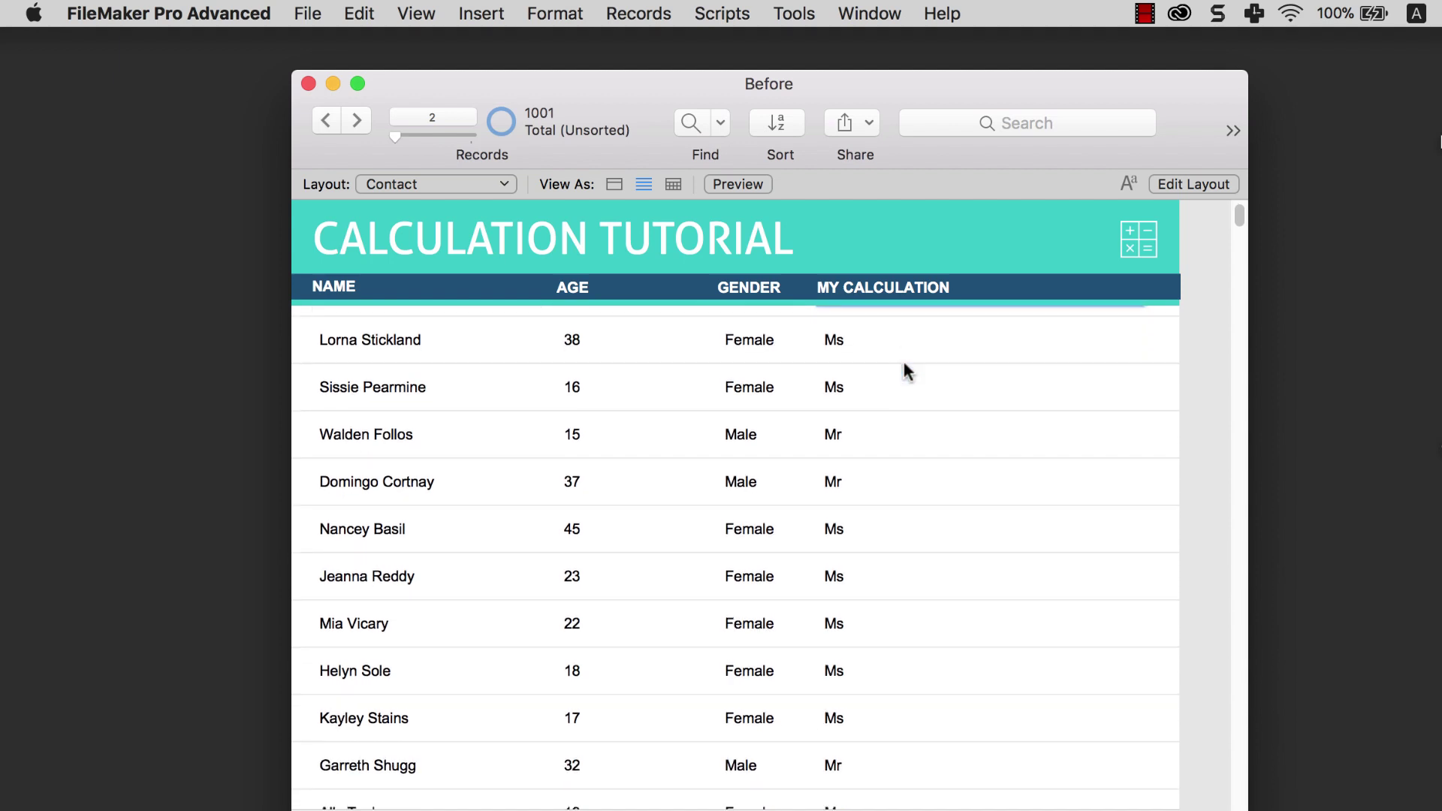
{"action": "left_click", "coordinate": [929, 335]}
{"action": "left_click", "coordinate": [927, 406]}
{"action": "scroll", "coordinate": [927, 406], "scroll_direction": "up", "scroll_amount": 2}
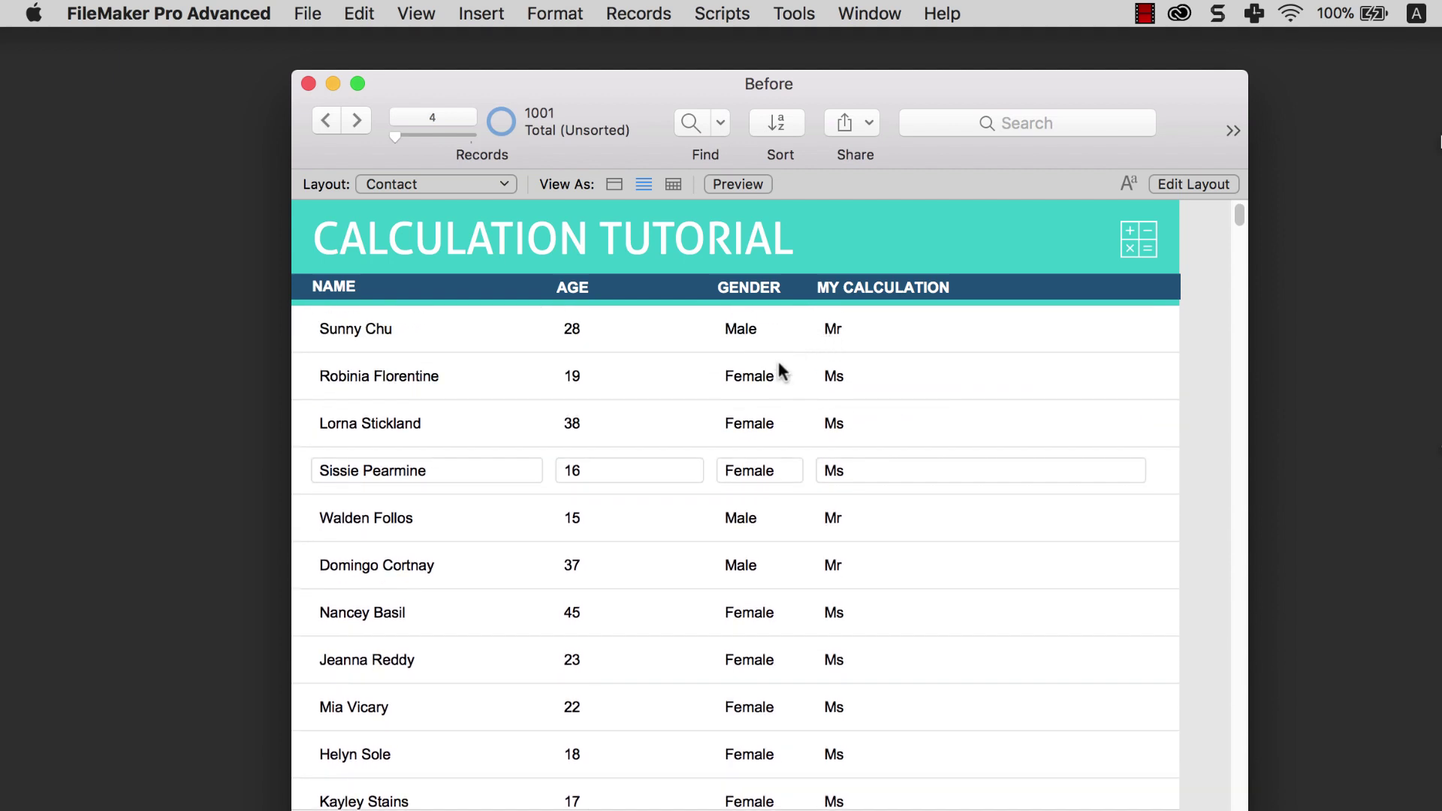
{"action": "left_click", "coordinate": [923, 375]}
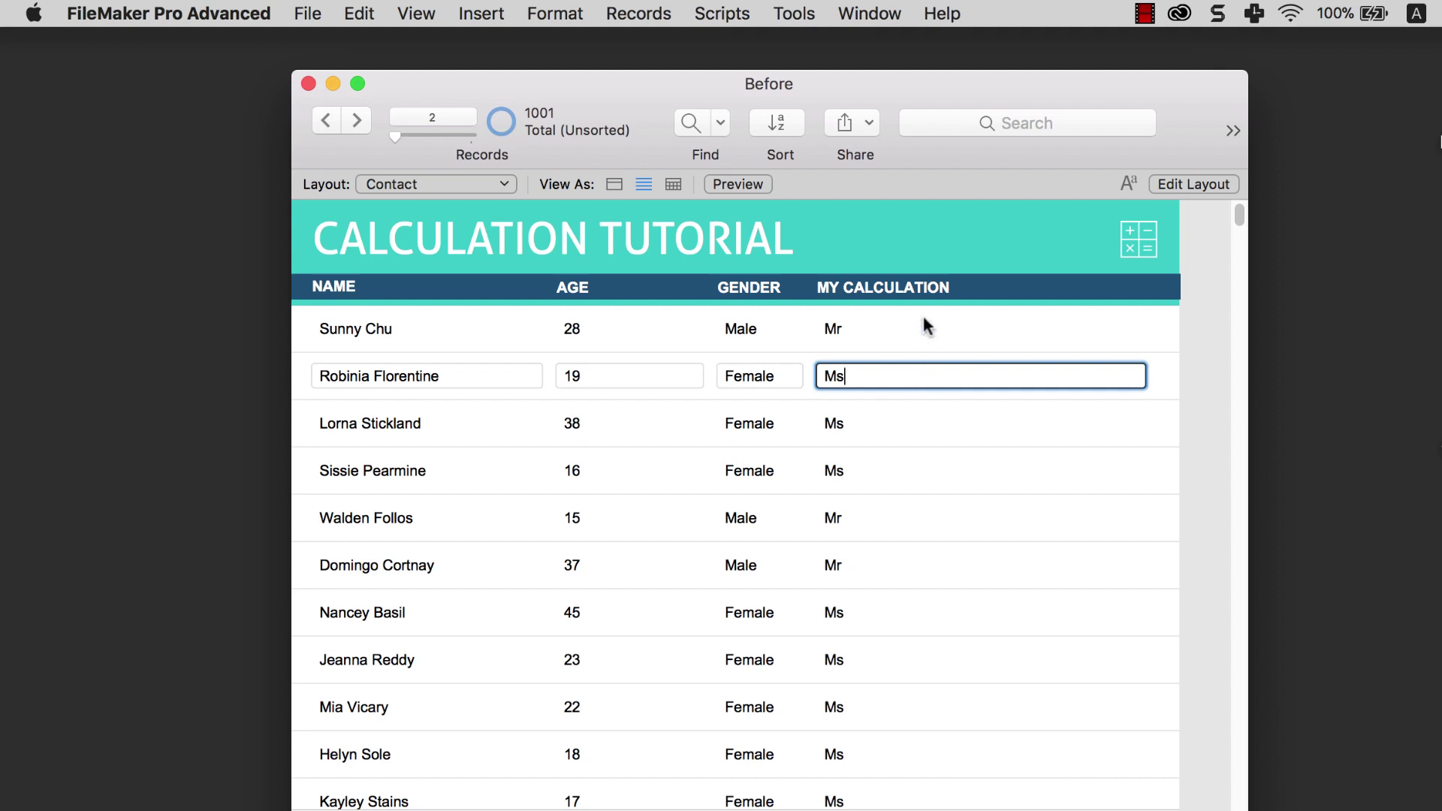
{"action": "left_click", "coordinate": [925, 254]}
Step: Reopen the database's field definitions and select the constant MyCalculation field for review
{"action": "left_click", "coordinate": [308, 14]}
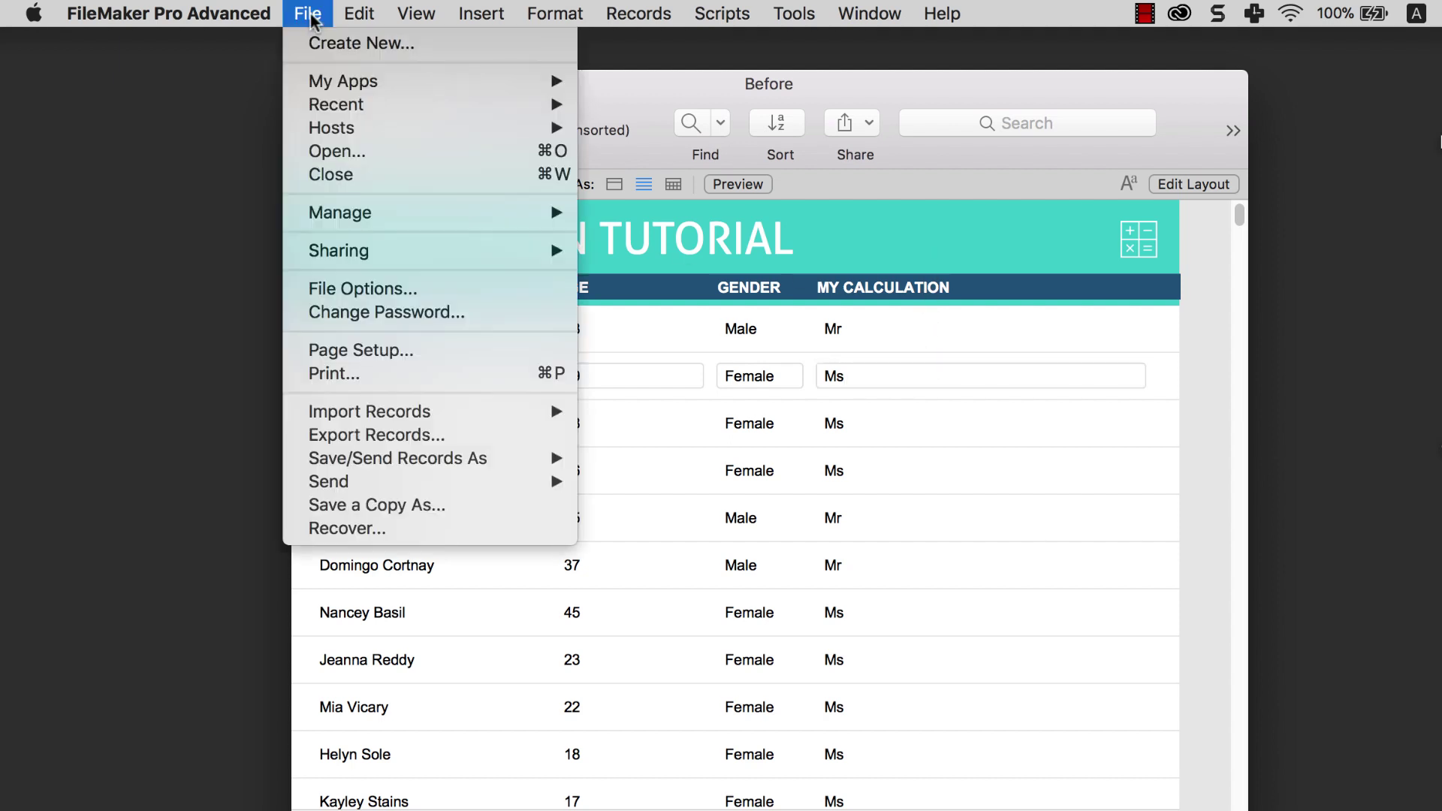
{"action": "mouse_move", "coordinate": [398, 212]}
{"action": "left_click", "coordinate": [587, 210]}
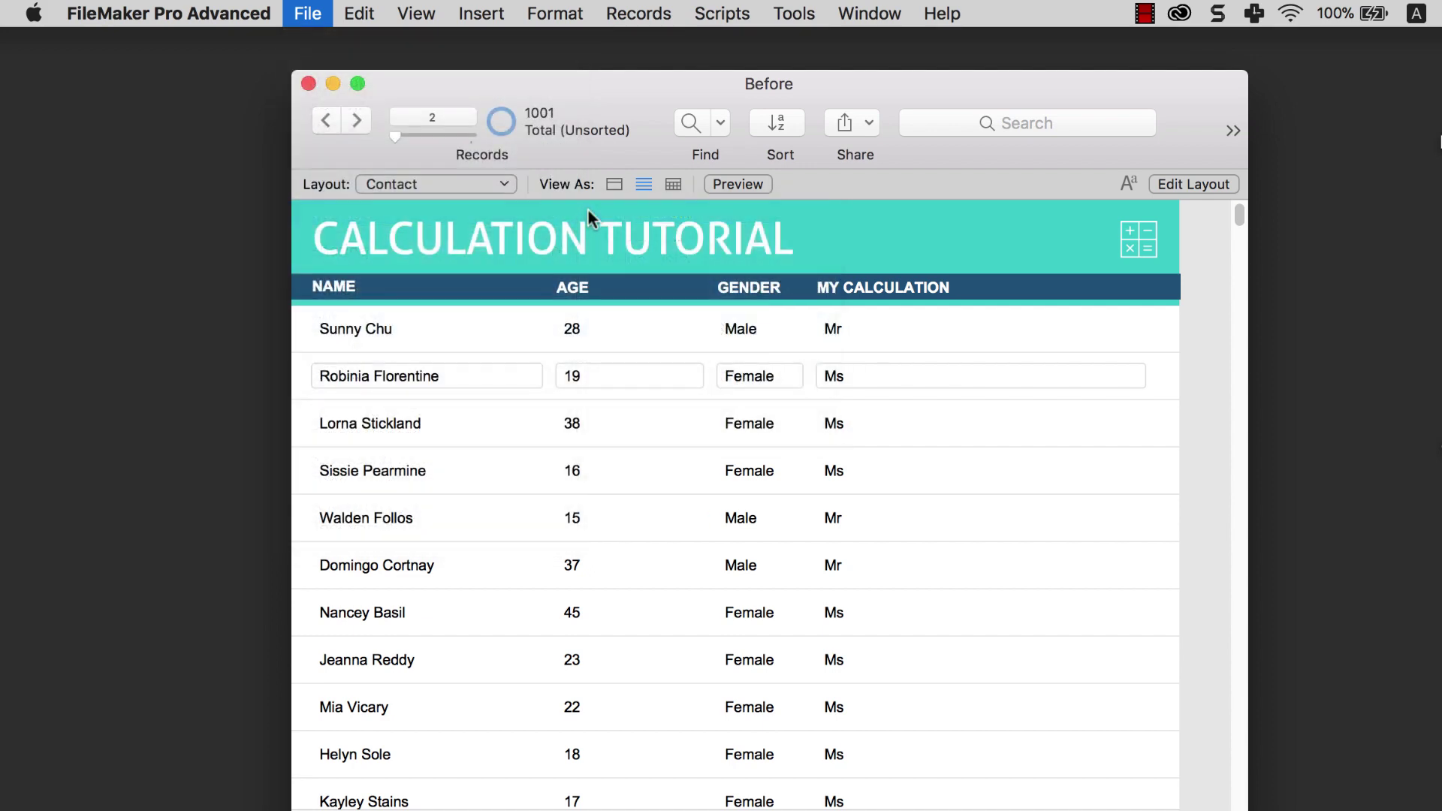
{"action": "left_click", "coordinate": [601, 275]}
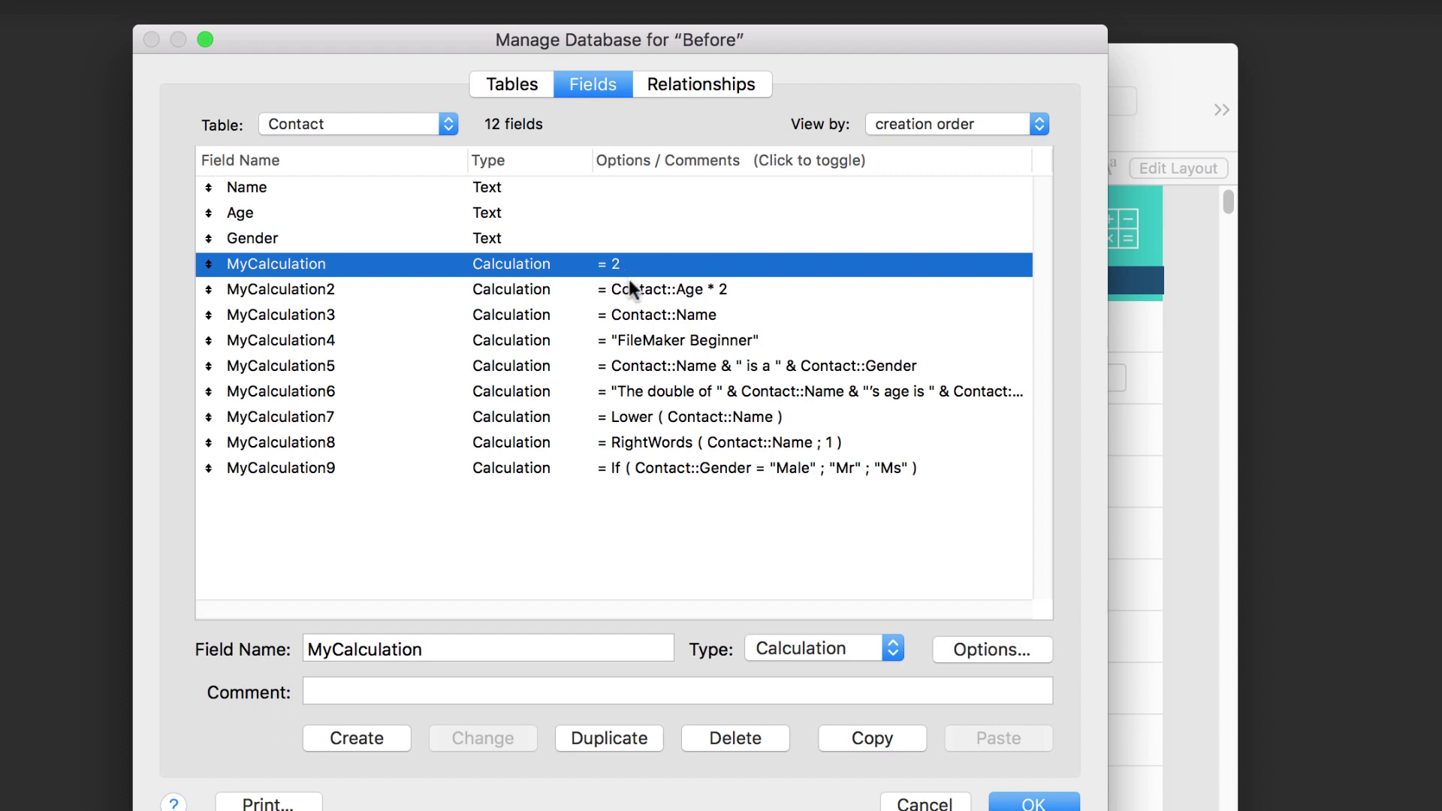
Step: Examine the double colon between table and field name in the MyCalculation2 formula, and close the formula
{"action": "left_click", "coordinate": [639, 289]}
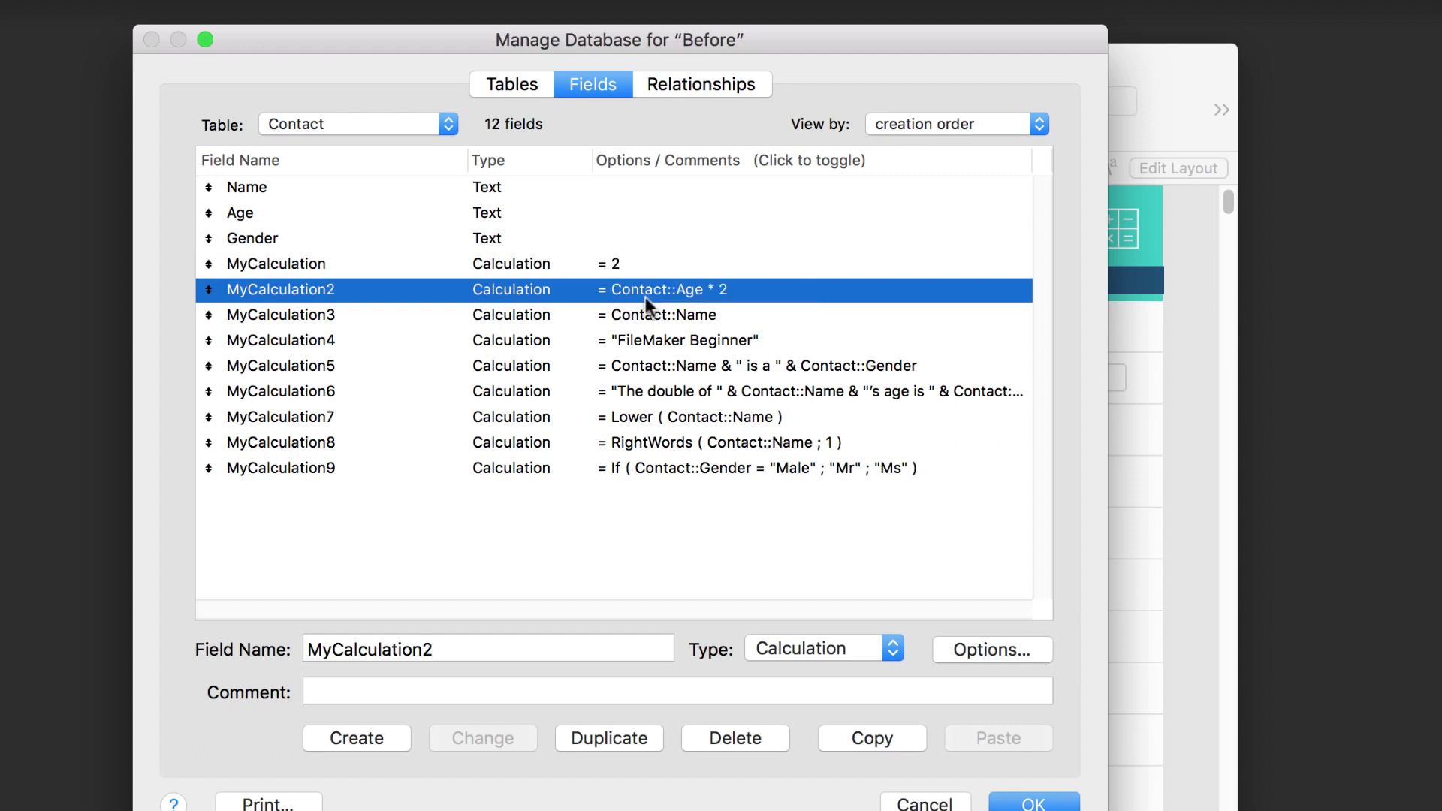
{"action": "double_click", "coordinate": [646, 296]}
{"action": "mouse_move", "coordinate": [454, 221]}
{"action": "left_mouse_down"}
{"action": "mouse_move", "coordinate": [337, 223]}
{"action": "mouse_move", "coordinate": [428, 223]}
{"action": "left_mouse_up"}
{"action": "left_click", "coordinate": [434, 225]}
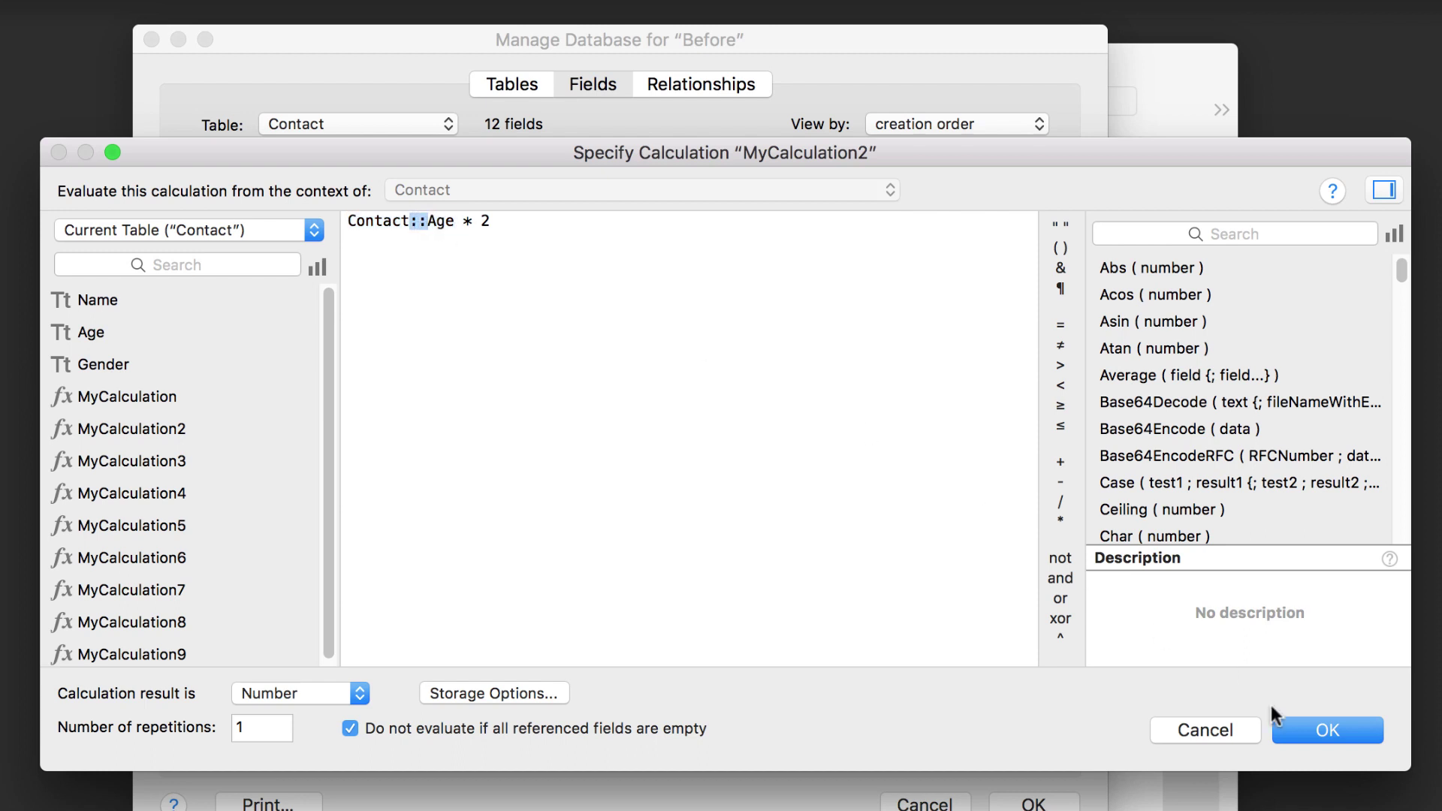
{"action": "left_click", "coordinate": [1298, 730]}
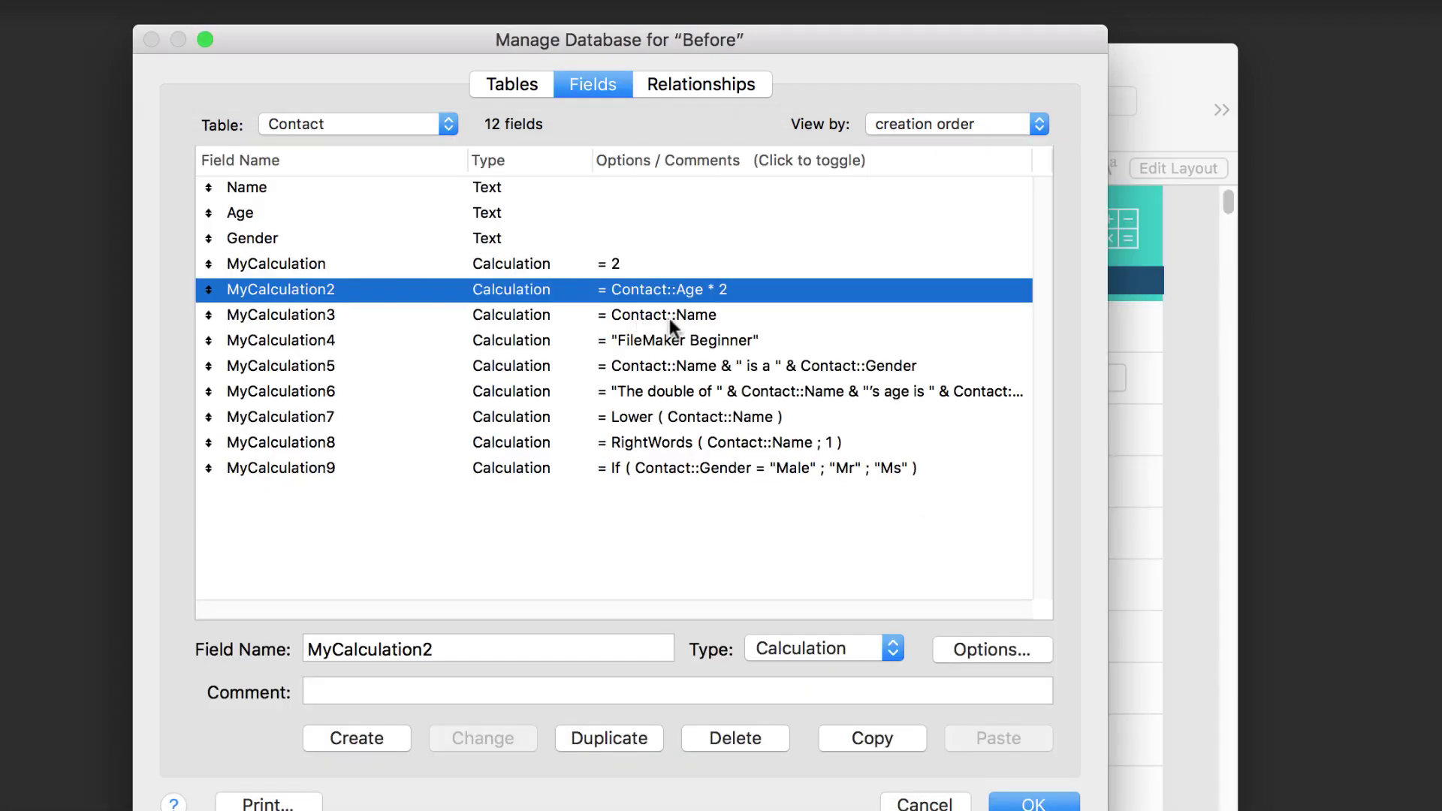
Step: Review the quoted text in the MyCalculation4 formula and the ampersand concatenation in the MyCalculation5 formula
{"action": "double_click", "coordinate": [674, 339]}
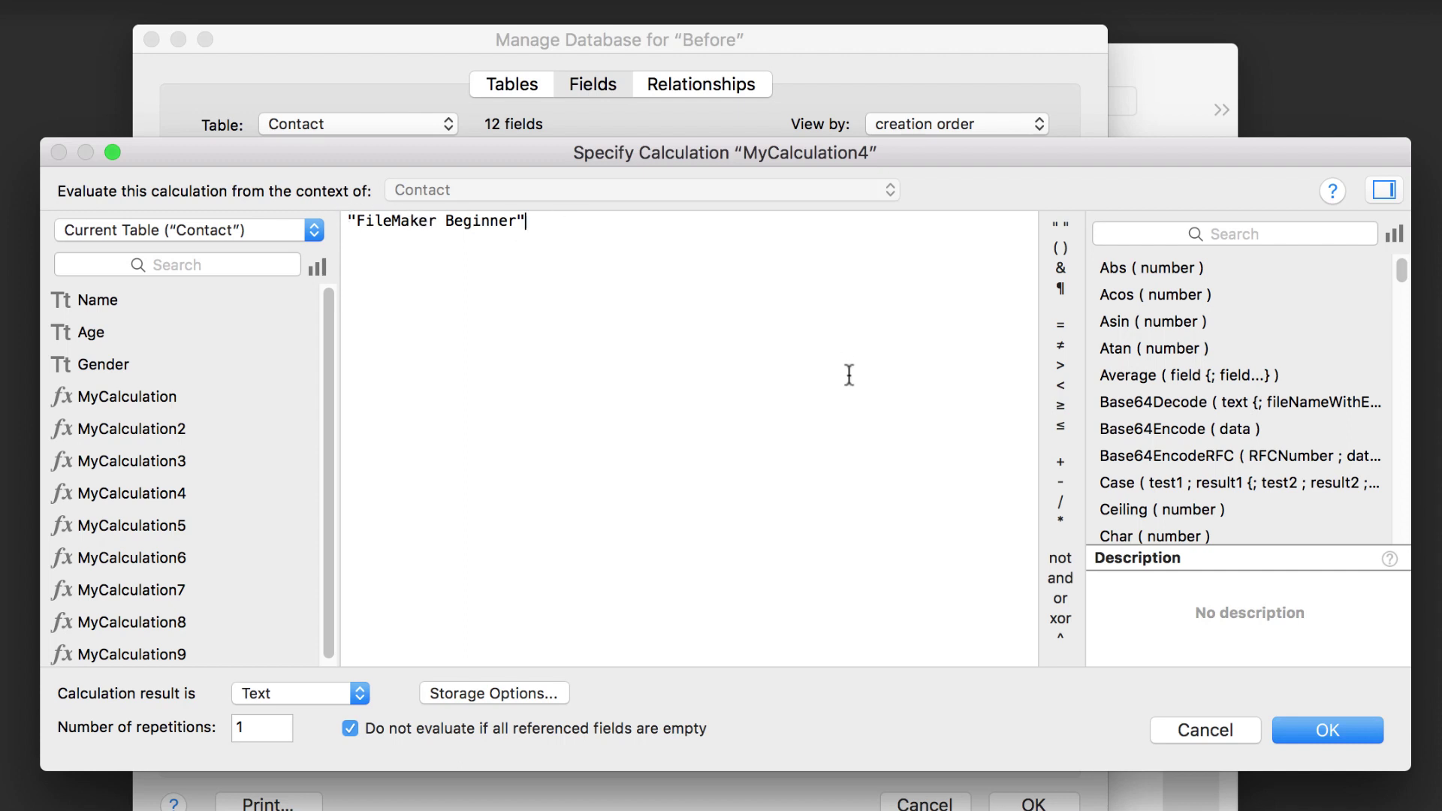
{"action": "left_click", "coordinate": [1319, 730]}
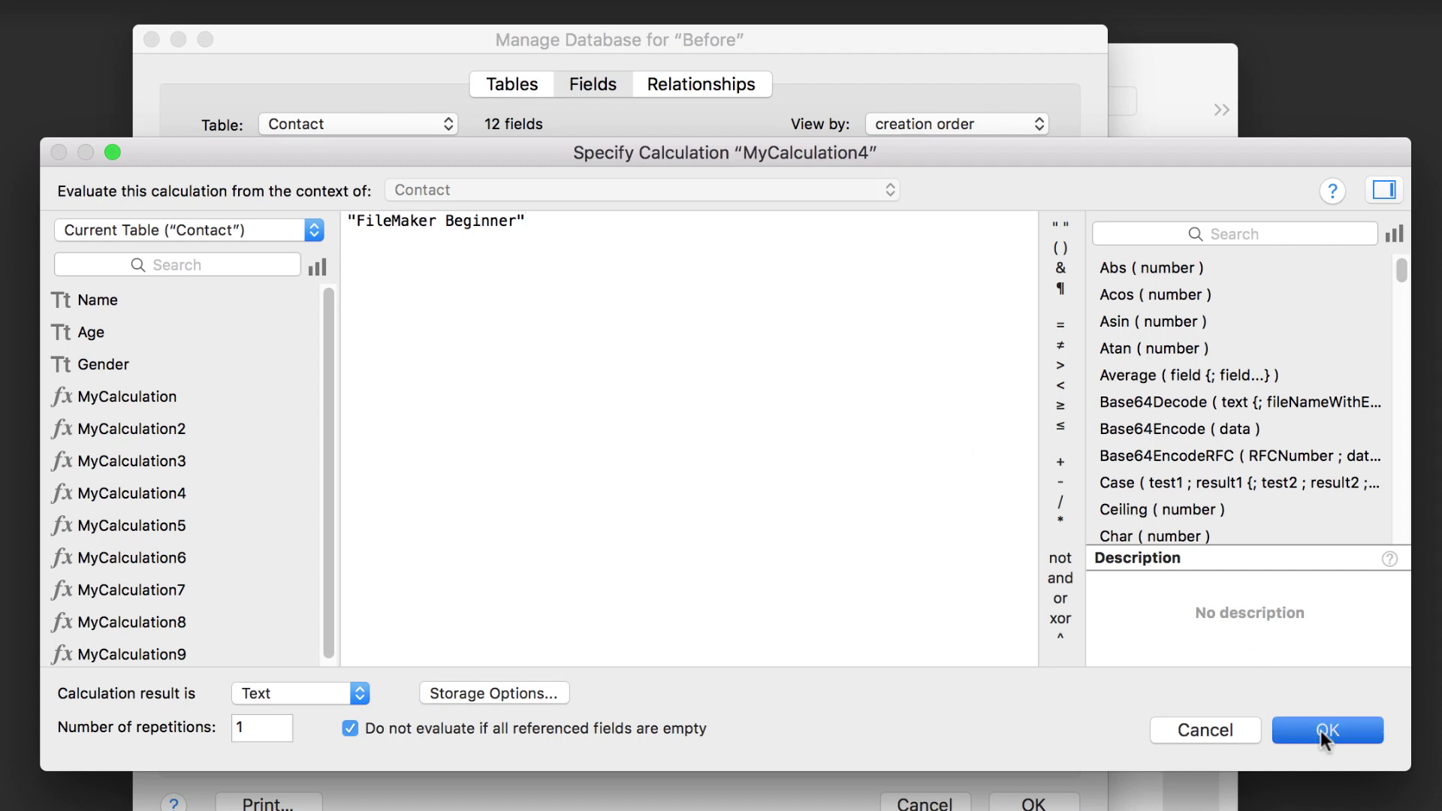
{"action": "left_click", "coordinate": [736, 368]}
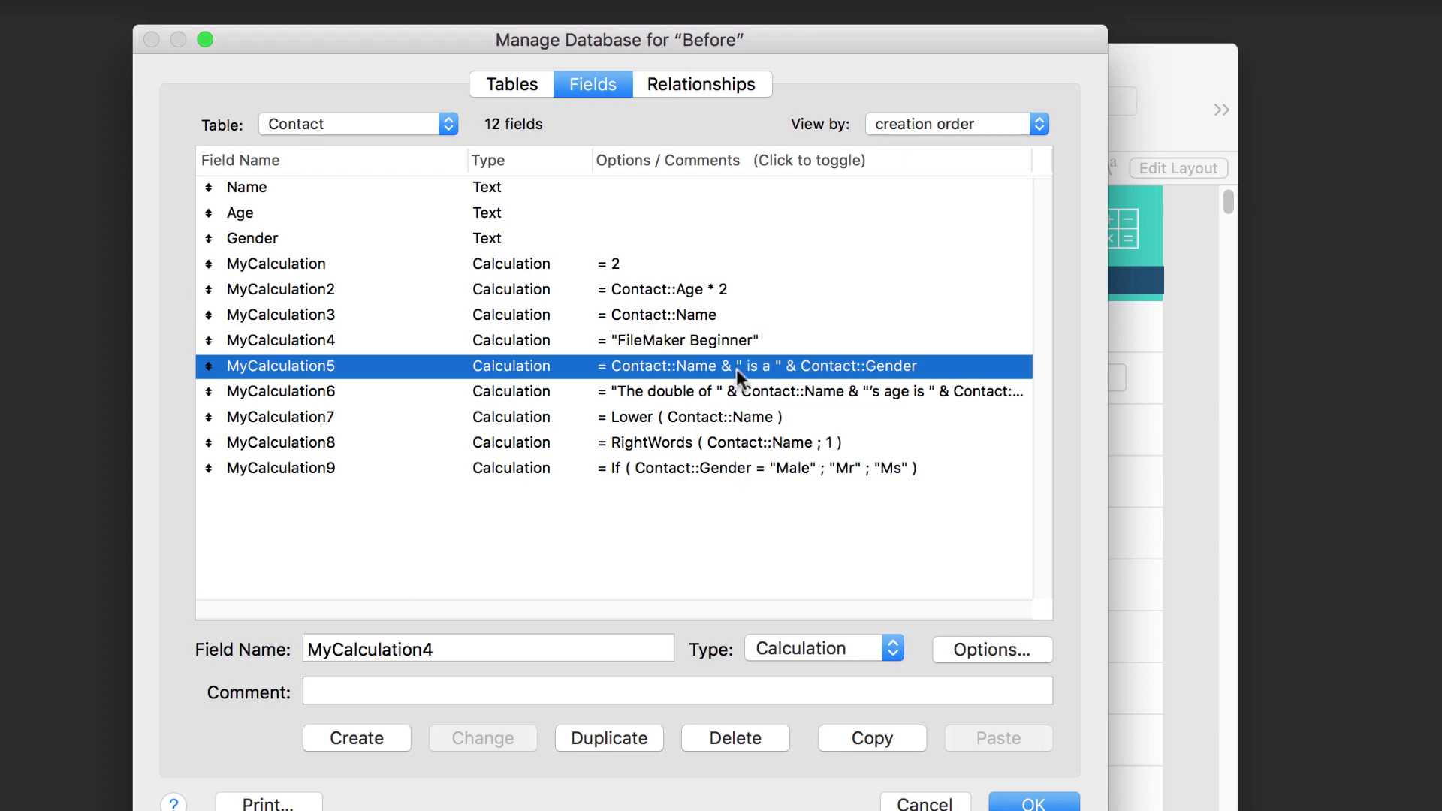
{"action": "double_click", "coordinate": [736, 368]}
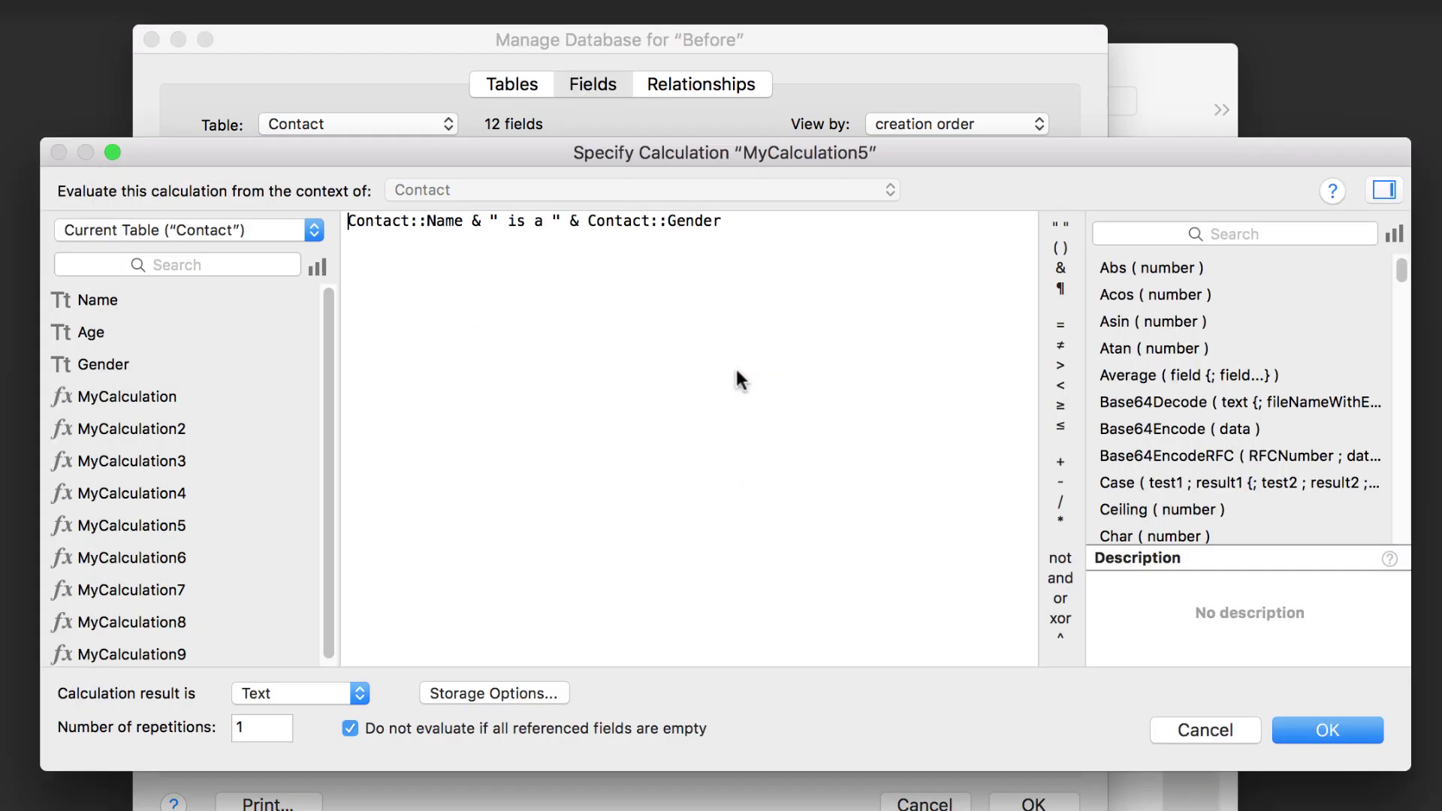
{"action": "double_click", "coordinate": [476, 221]}
{"action": "left_click", "coordinate": [1291, 725]}
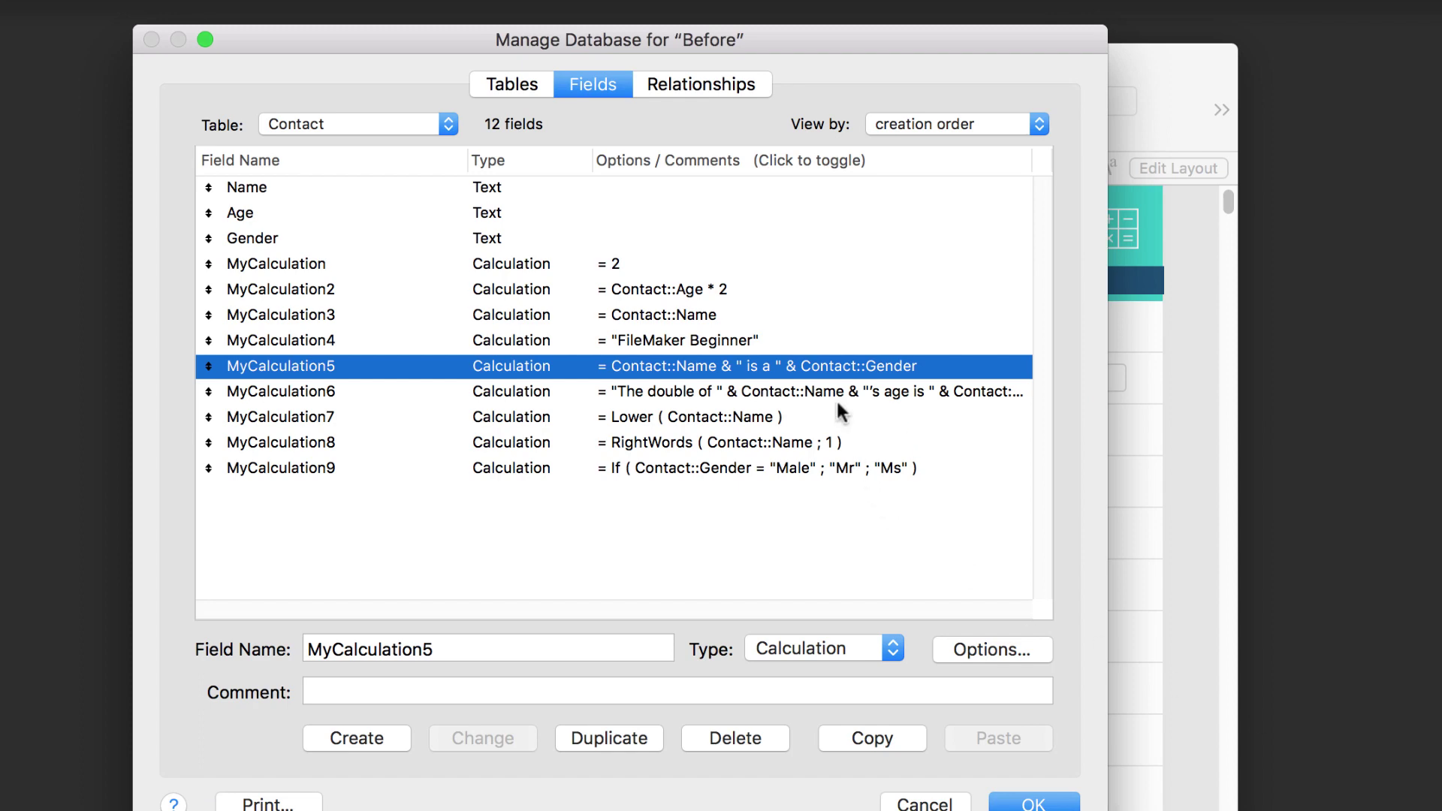
Step: Review how the MyCalculation6 formula combines quoted text, fields and a multiplication, and close the formula
{"action": "left_click", "coordinate": [841, 395]}
{"action": "double_click", "coordinate": [842, 397]}
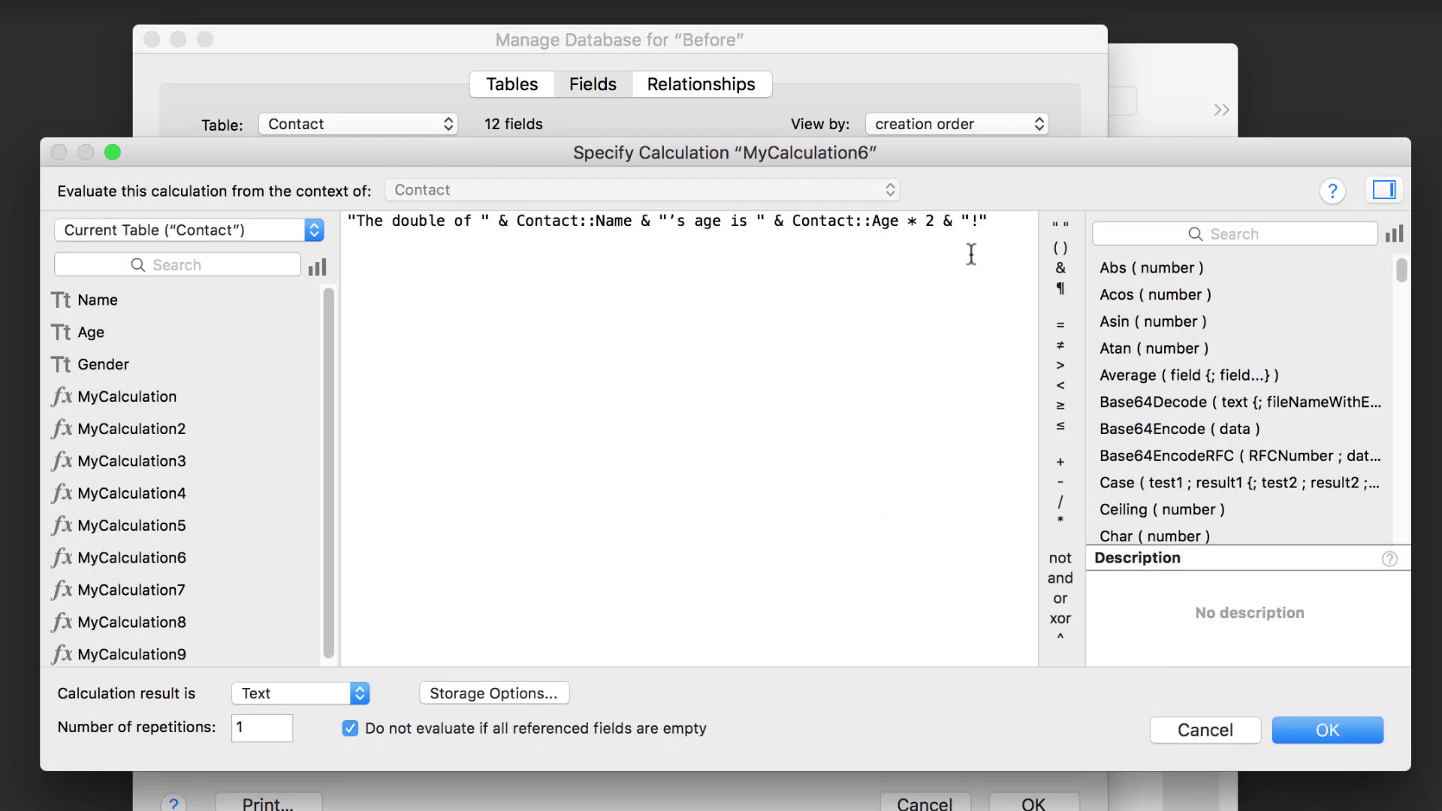
{"action": "left_click", "coordinate": [1334, 736]}
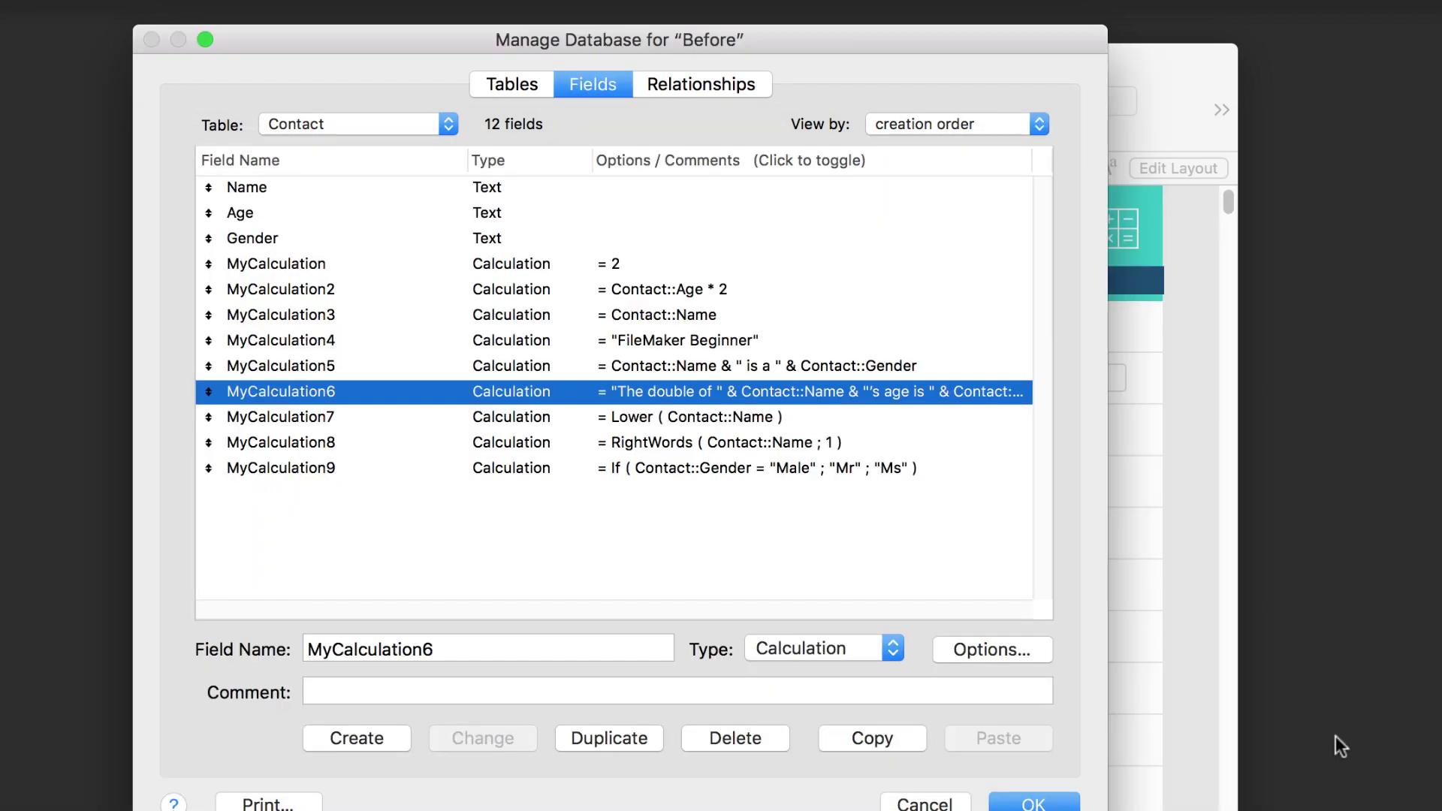
Step: Examine the Lower function and its Contact::Name parameter in the MyCalculation7 formula, glance over the function list, and close the formula
{"action": "left_click", "coordinate": [714, 419]}
{"action": "double_click", "coordinate": [713, 417]}
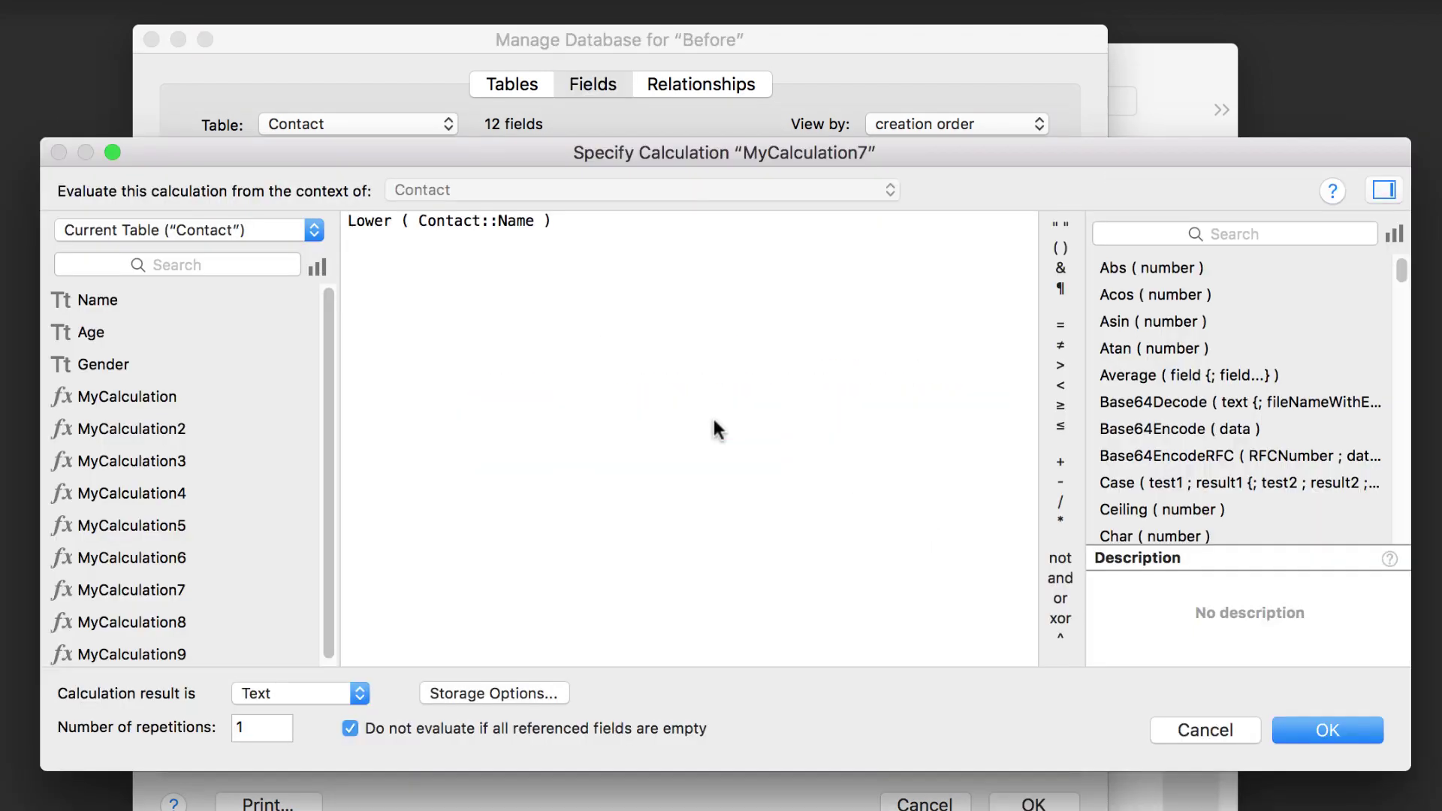
{"action": "left_click", "coordinate": [1165, 335]}
{"action": "scroll", "coordinate": [1164, 332], "scroll_direction": "down", "scroll_amount": 1}
{"action": "scroll", "coordinate": [1165, 332], "scroll_direction": "up", "scroll_amount": 1}
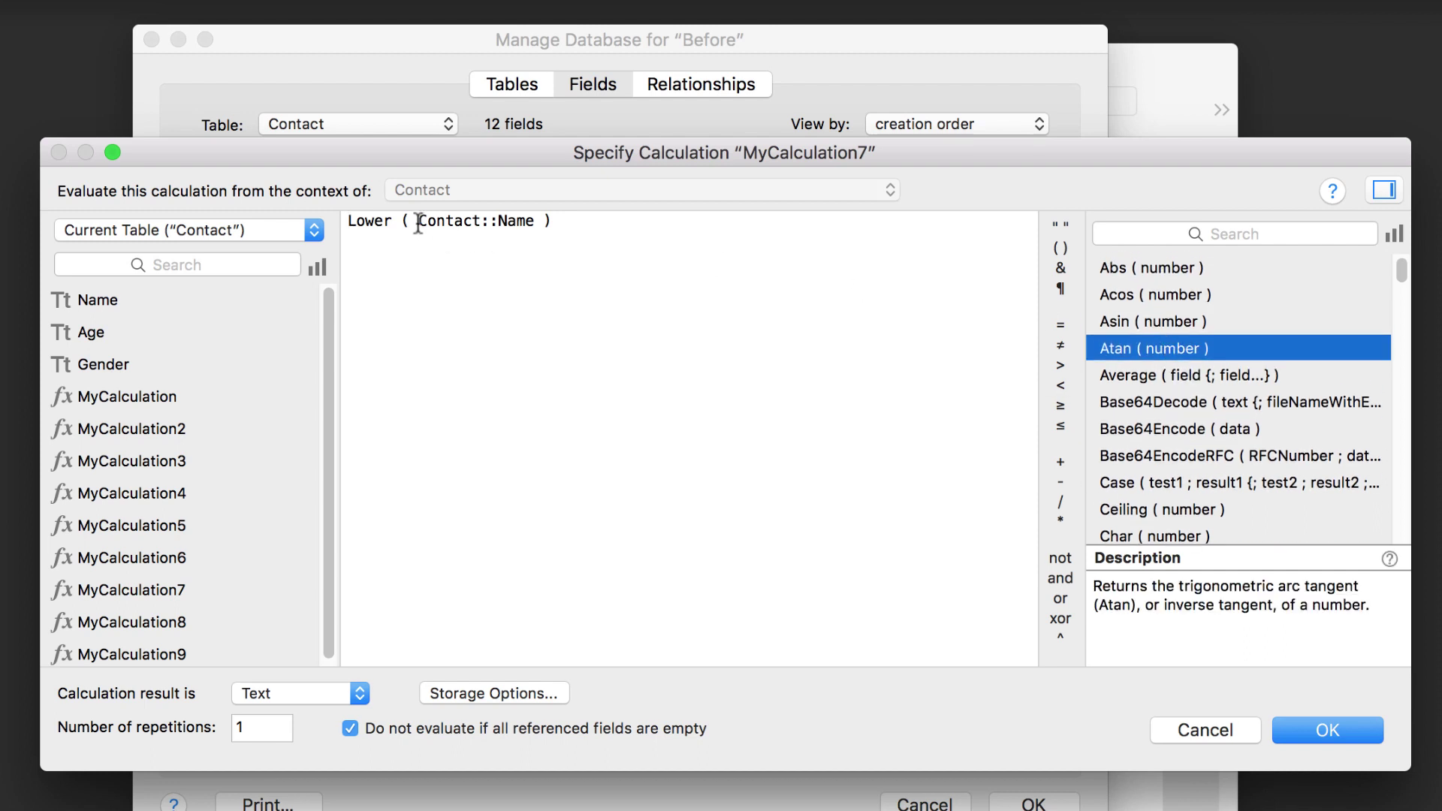
{"action": "left_click_drag", "start_coordinate": [412, 222], "coordinate": [535, 218]}
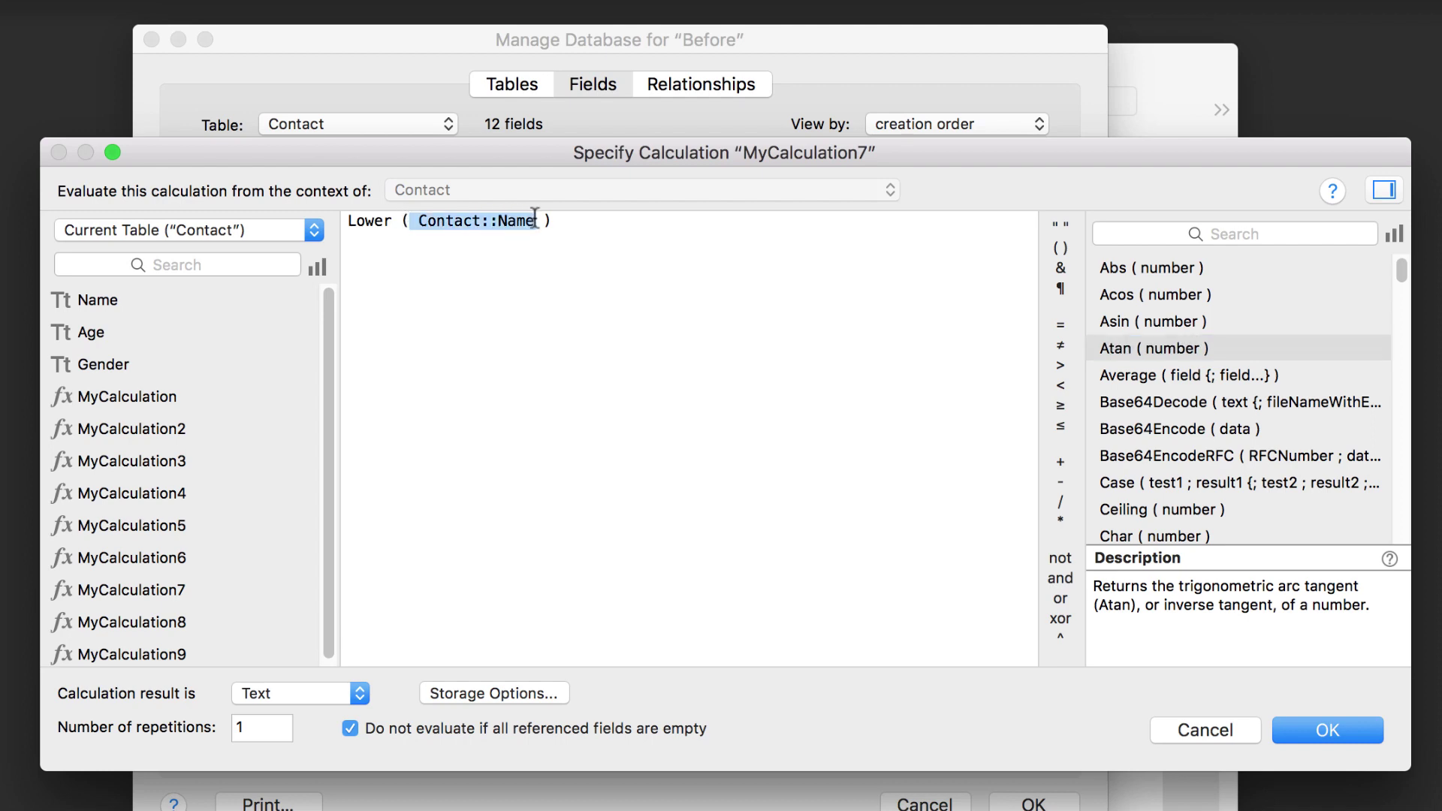
{"action": "left_click", "coordinate": [1296, 731]}
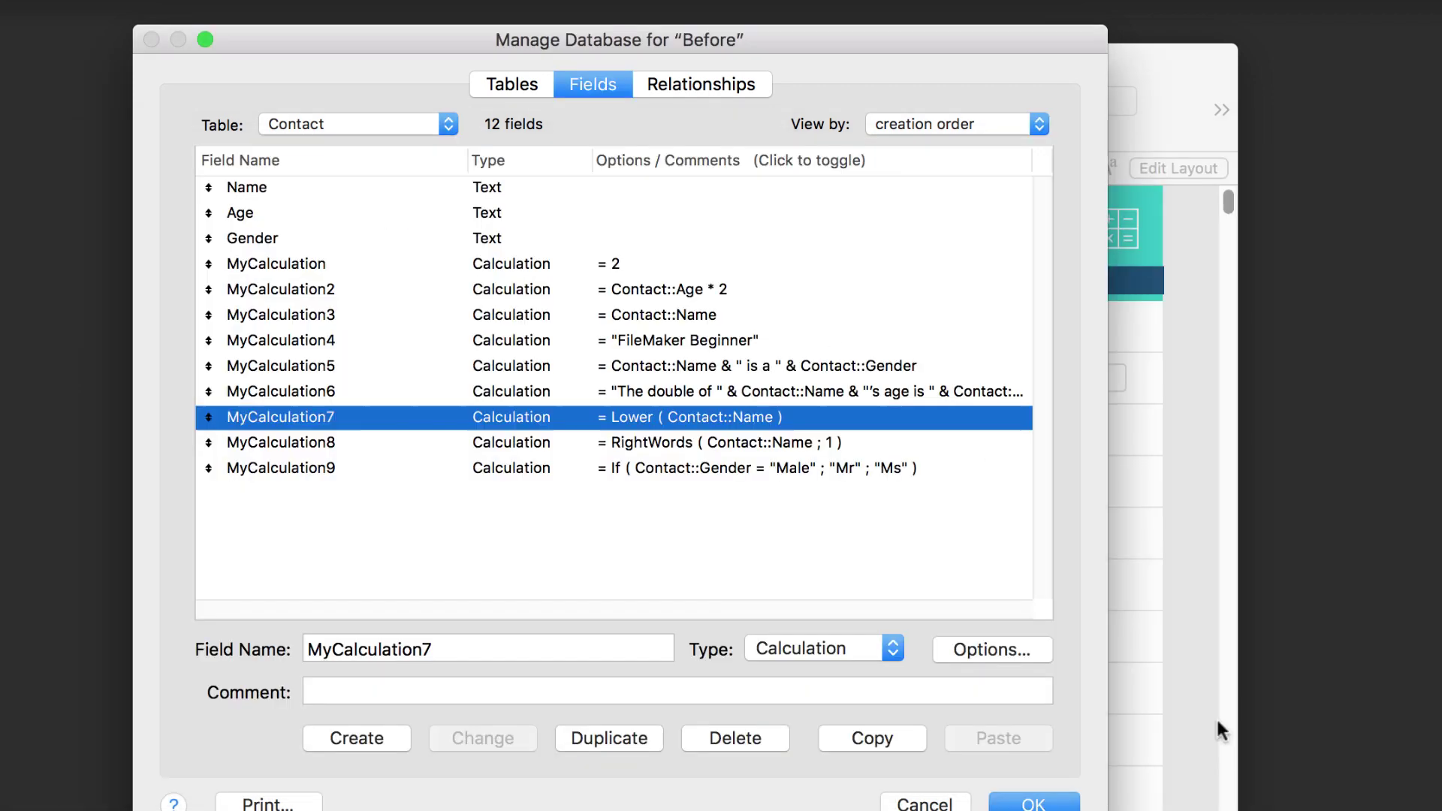
Step: Examine the two RightWords parameters, Contact::Name and 1, in the MyCalculation8 formula, and close the formula
{"action": "double_click", "coordinate": [790, 443]}
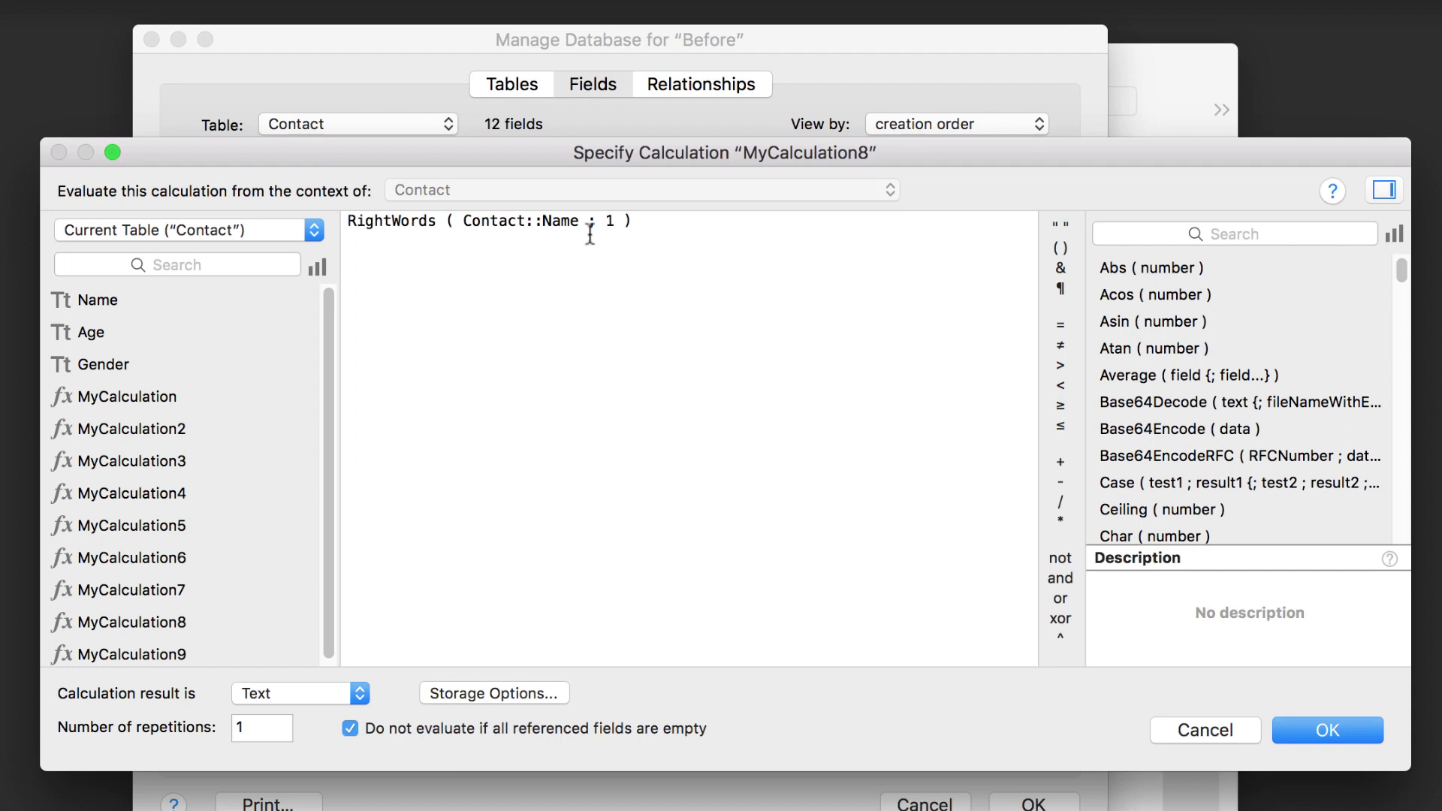
{"action": "left_click_drag", "start_coordinate": [596, 223], "coordinate": [464, 221]}
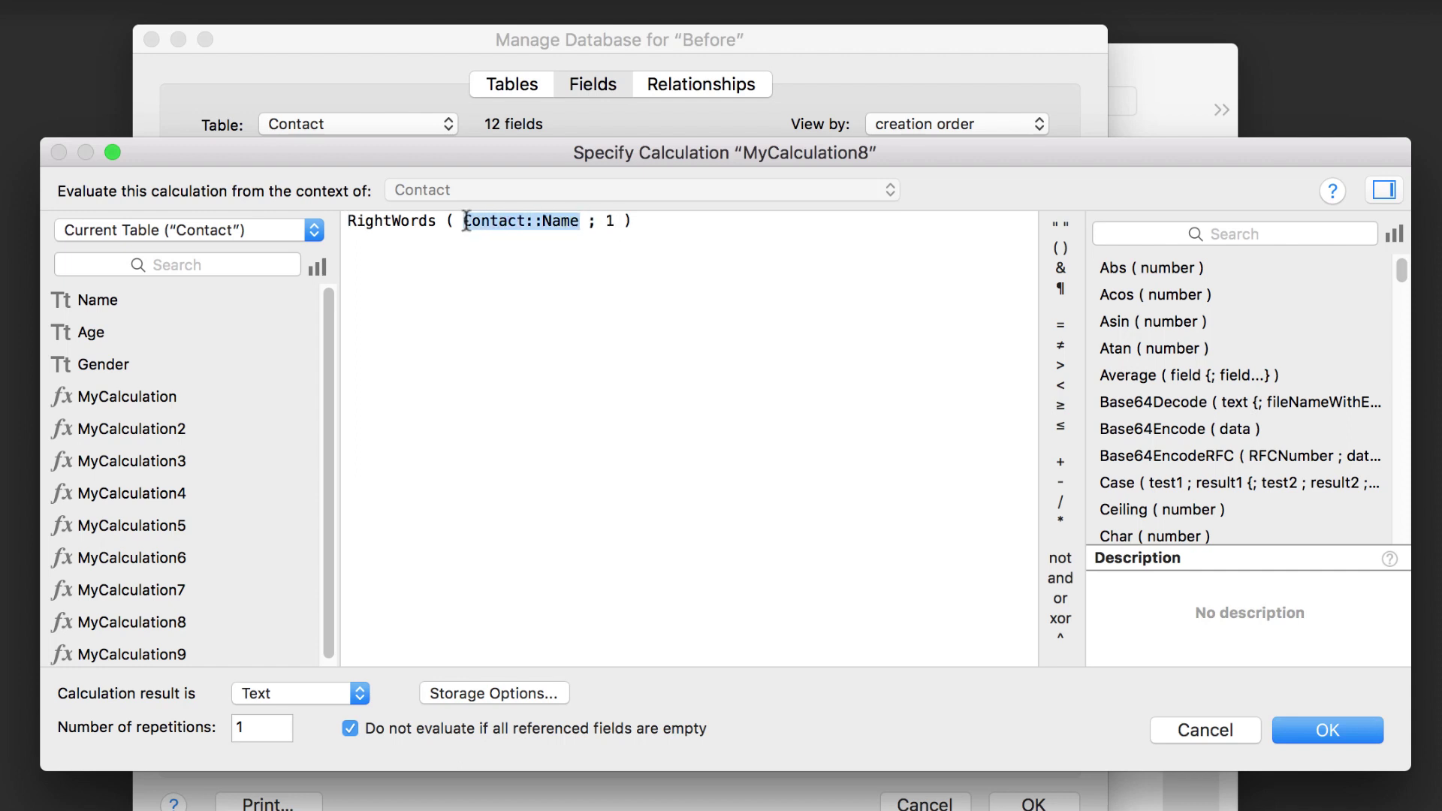
{"action": "double_click", "coordinate": [607, 221]}
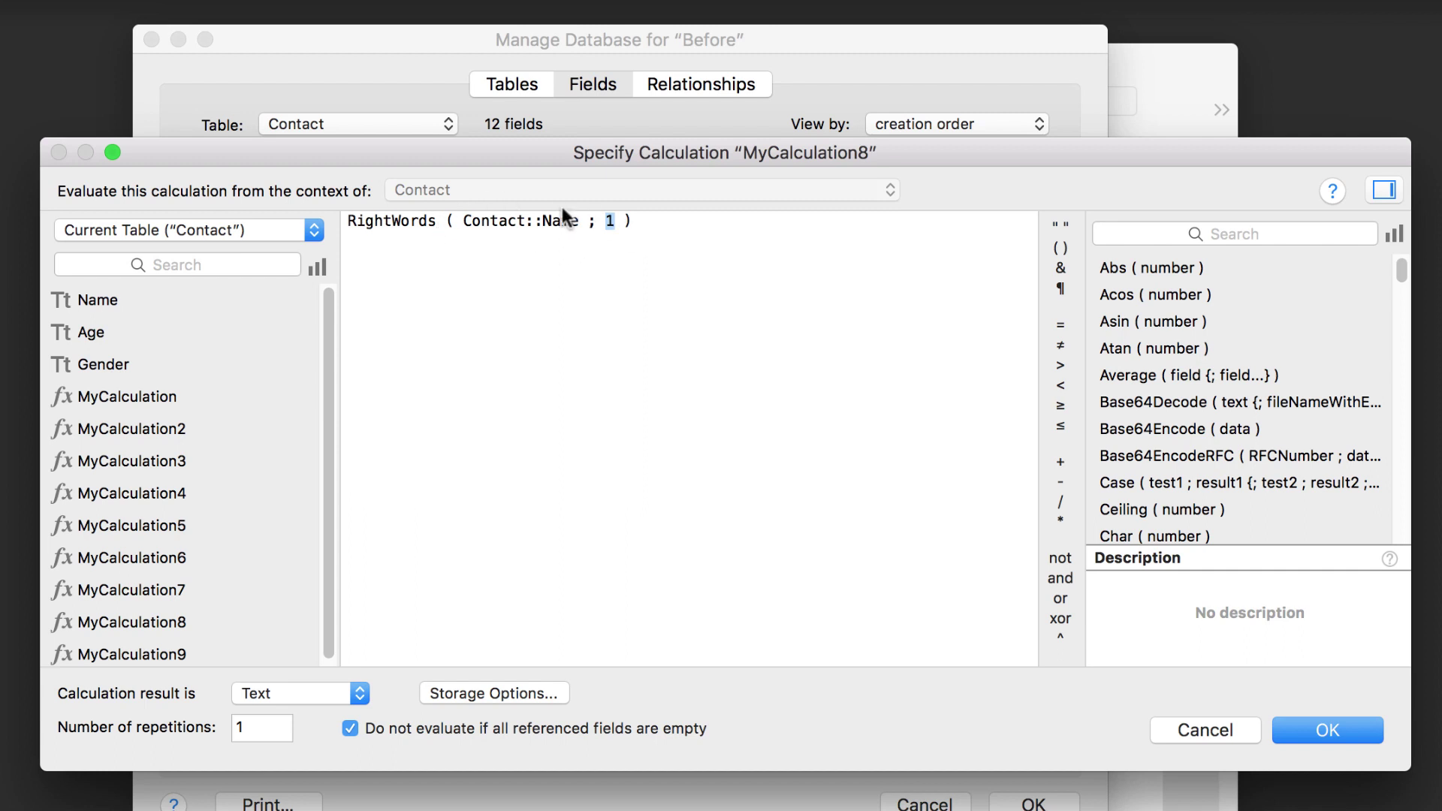
{"action": "left_click", "coordinate": [1330, 715]}
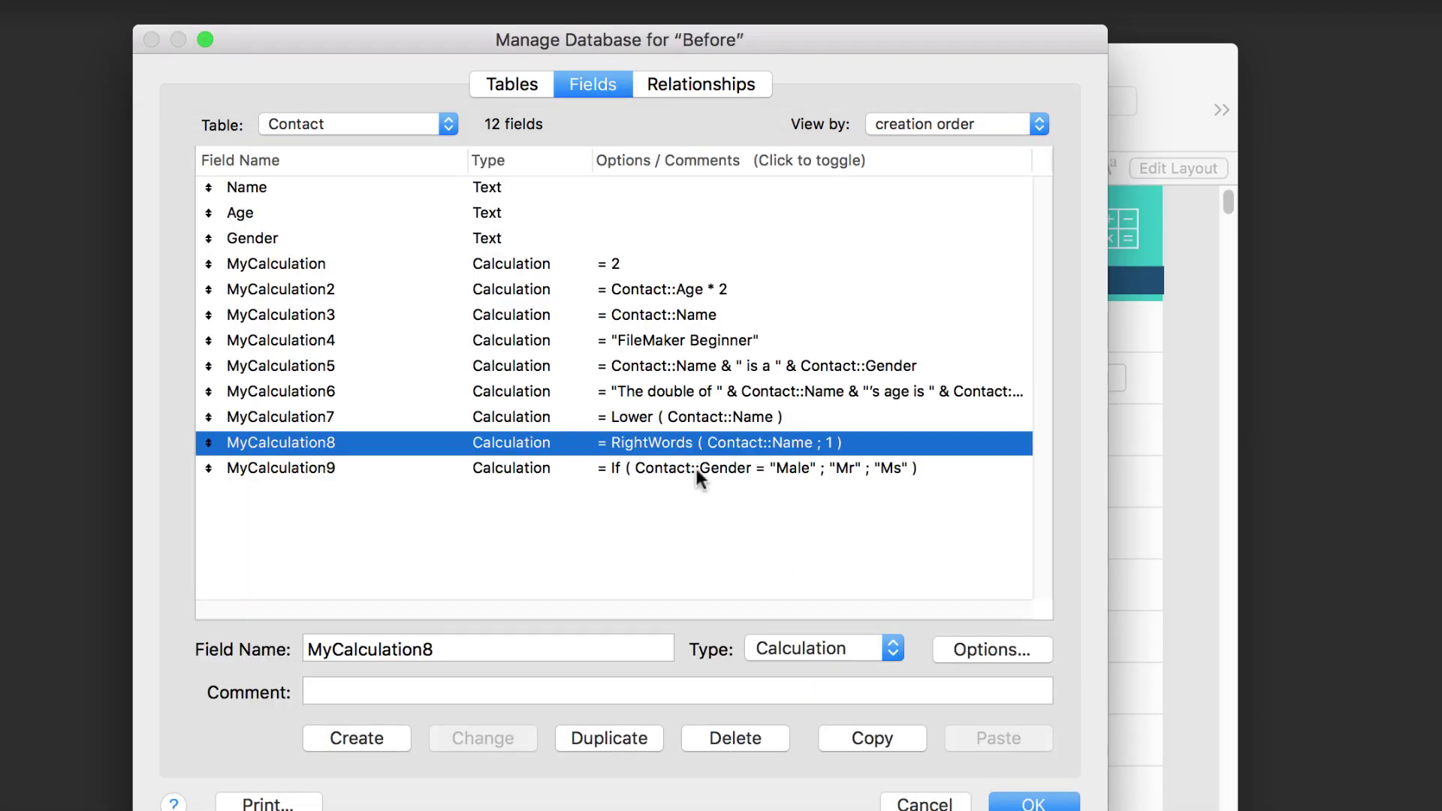
Step: Examine the condition and both results of the If function in the MyCalculation9 formula, and close the database's field definitions
{"action": "double_click", "coordinate": [696, 467]}
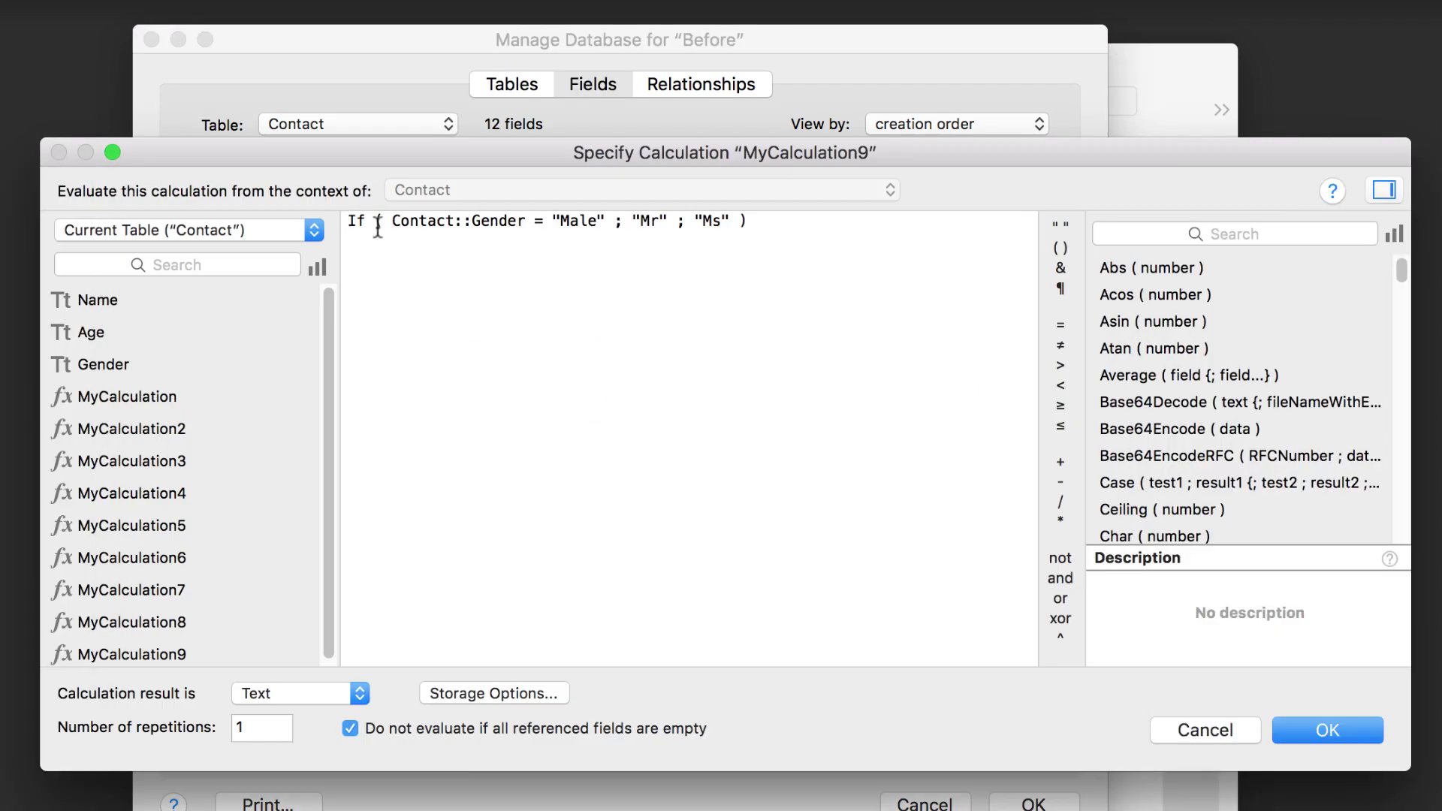
{"action": "left_click_drag", "start_coordinate": [391, 224], "coordinate": [669, 221]}
{"action": "left_click_drag", "start_coordinate": [691, 221], "coordinate": [727, 220]}
{"action": "left_click", "coordinate": [1328, 732]}
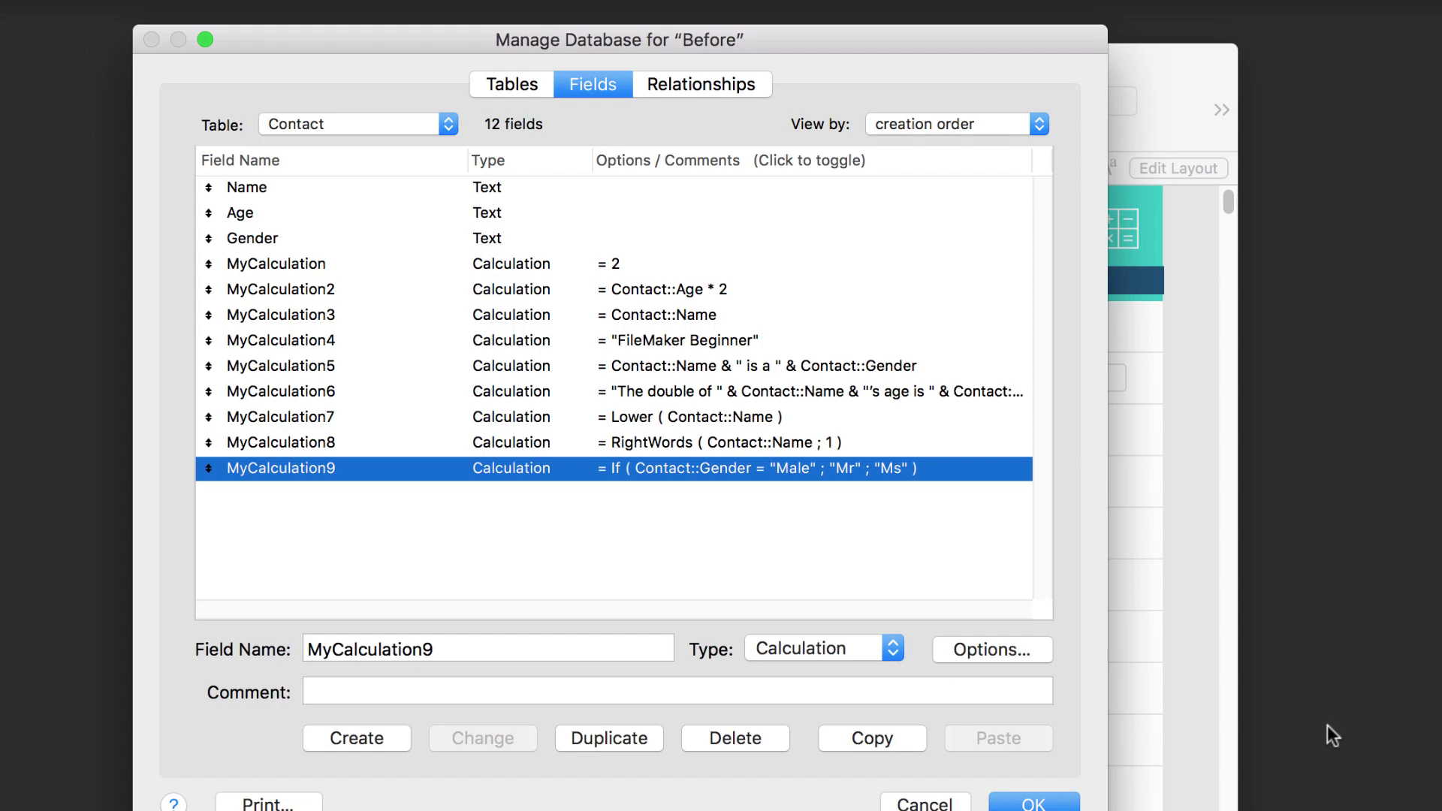
{"action": "left_click", "coordinate": [1079, 798]}
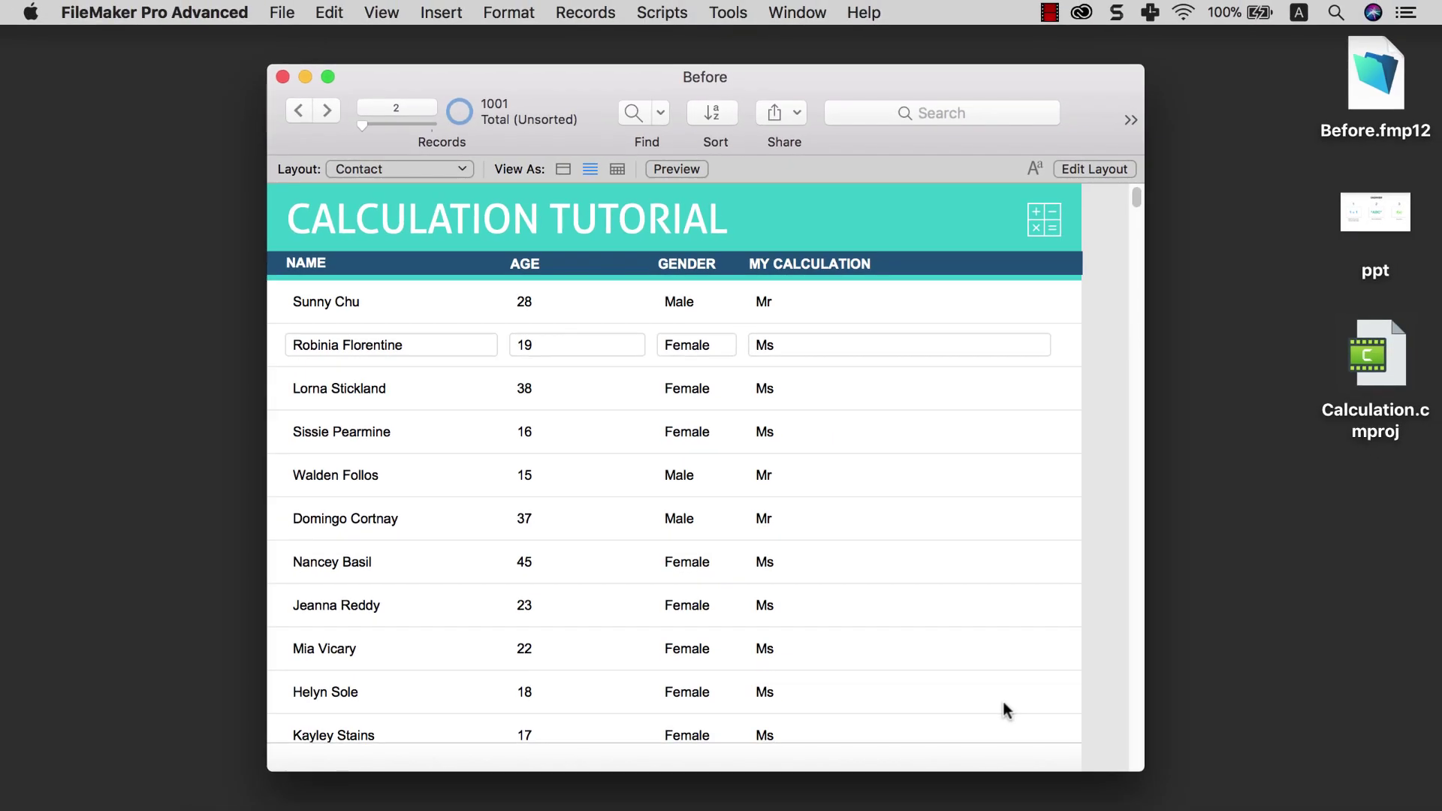